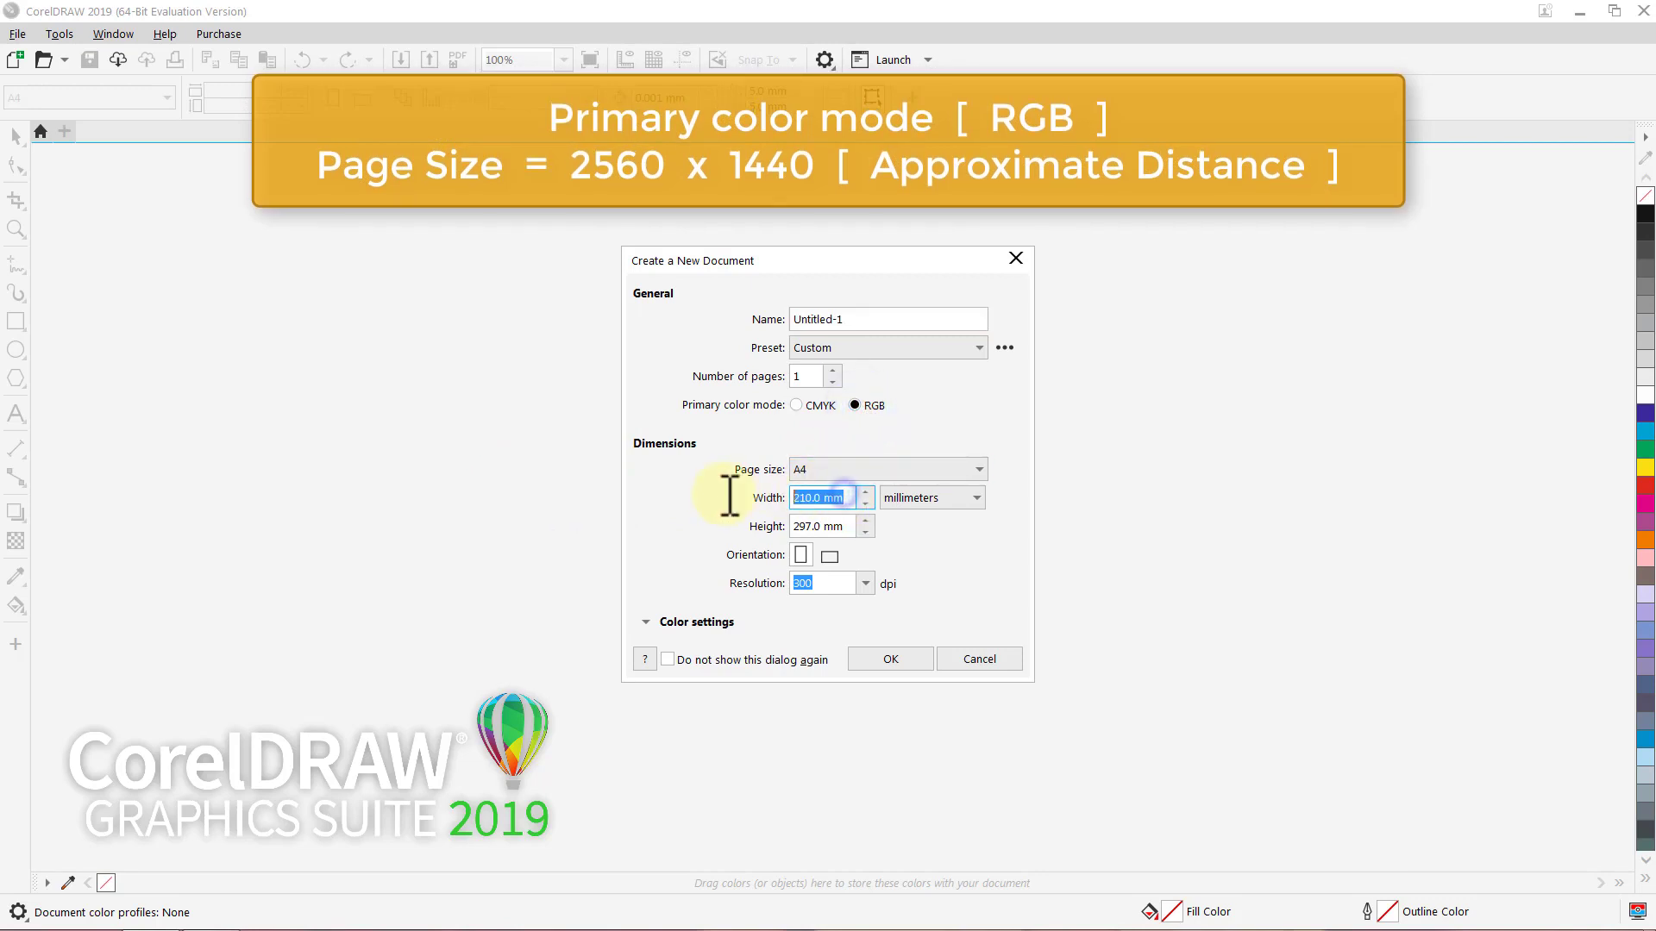
# Step: Set the new document's page size to 2560 mm wide by 1440 mm high and create it
pyautogui.write('2560')
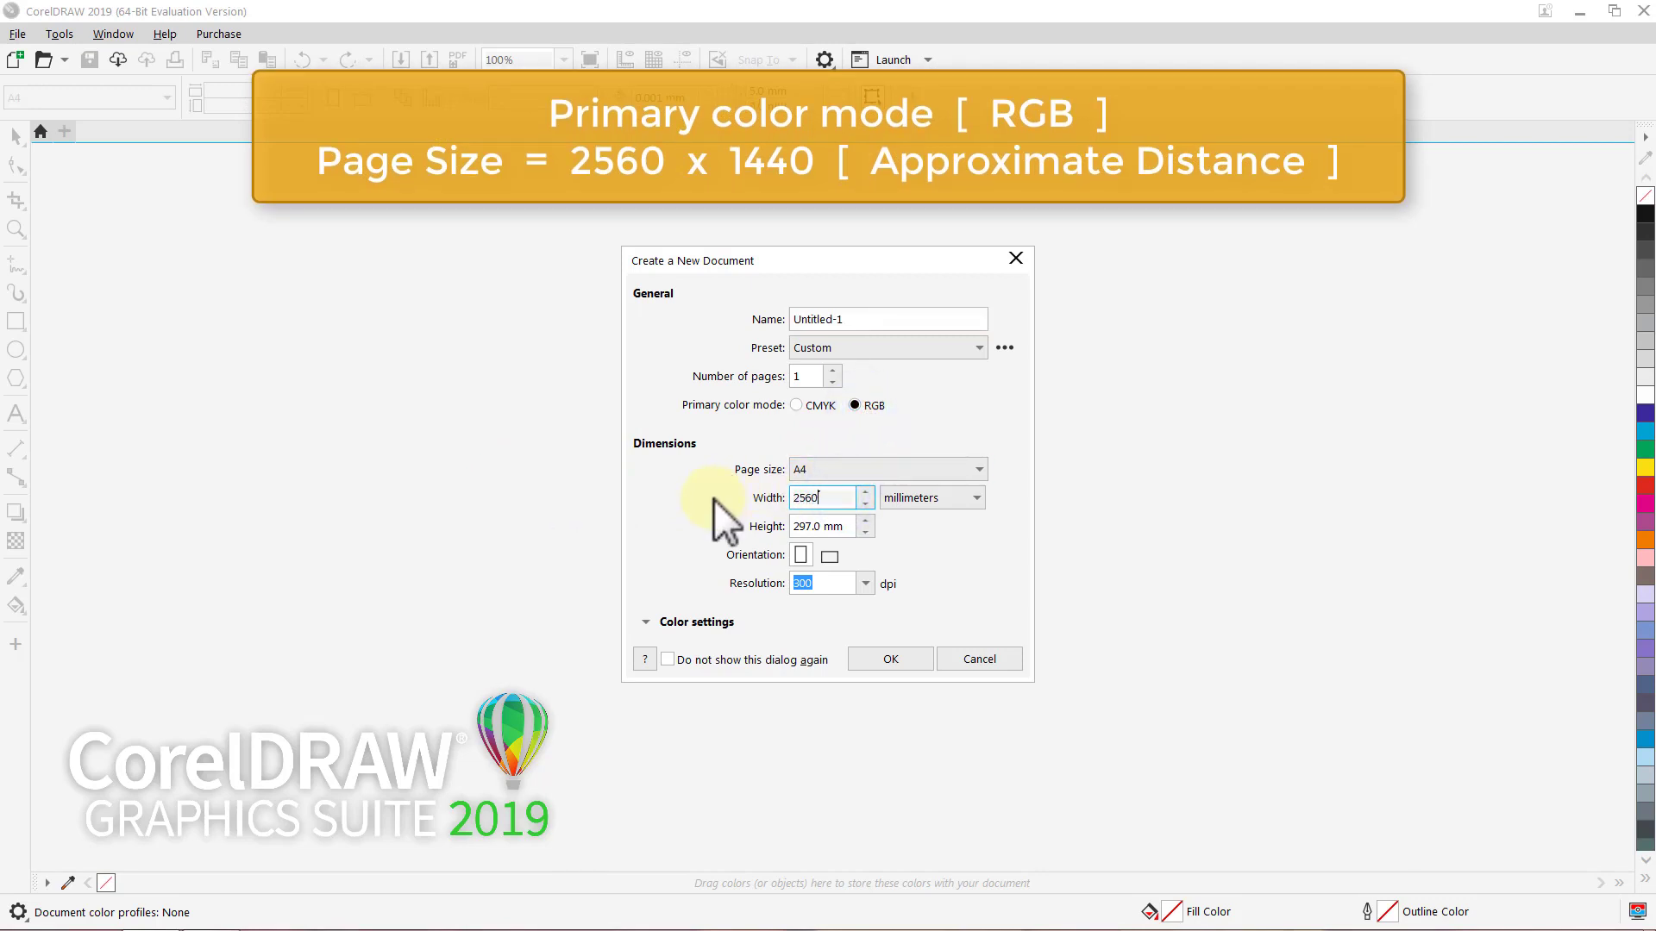
pyautogui.press('Tab')
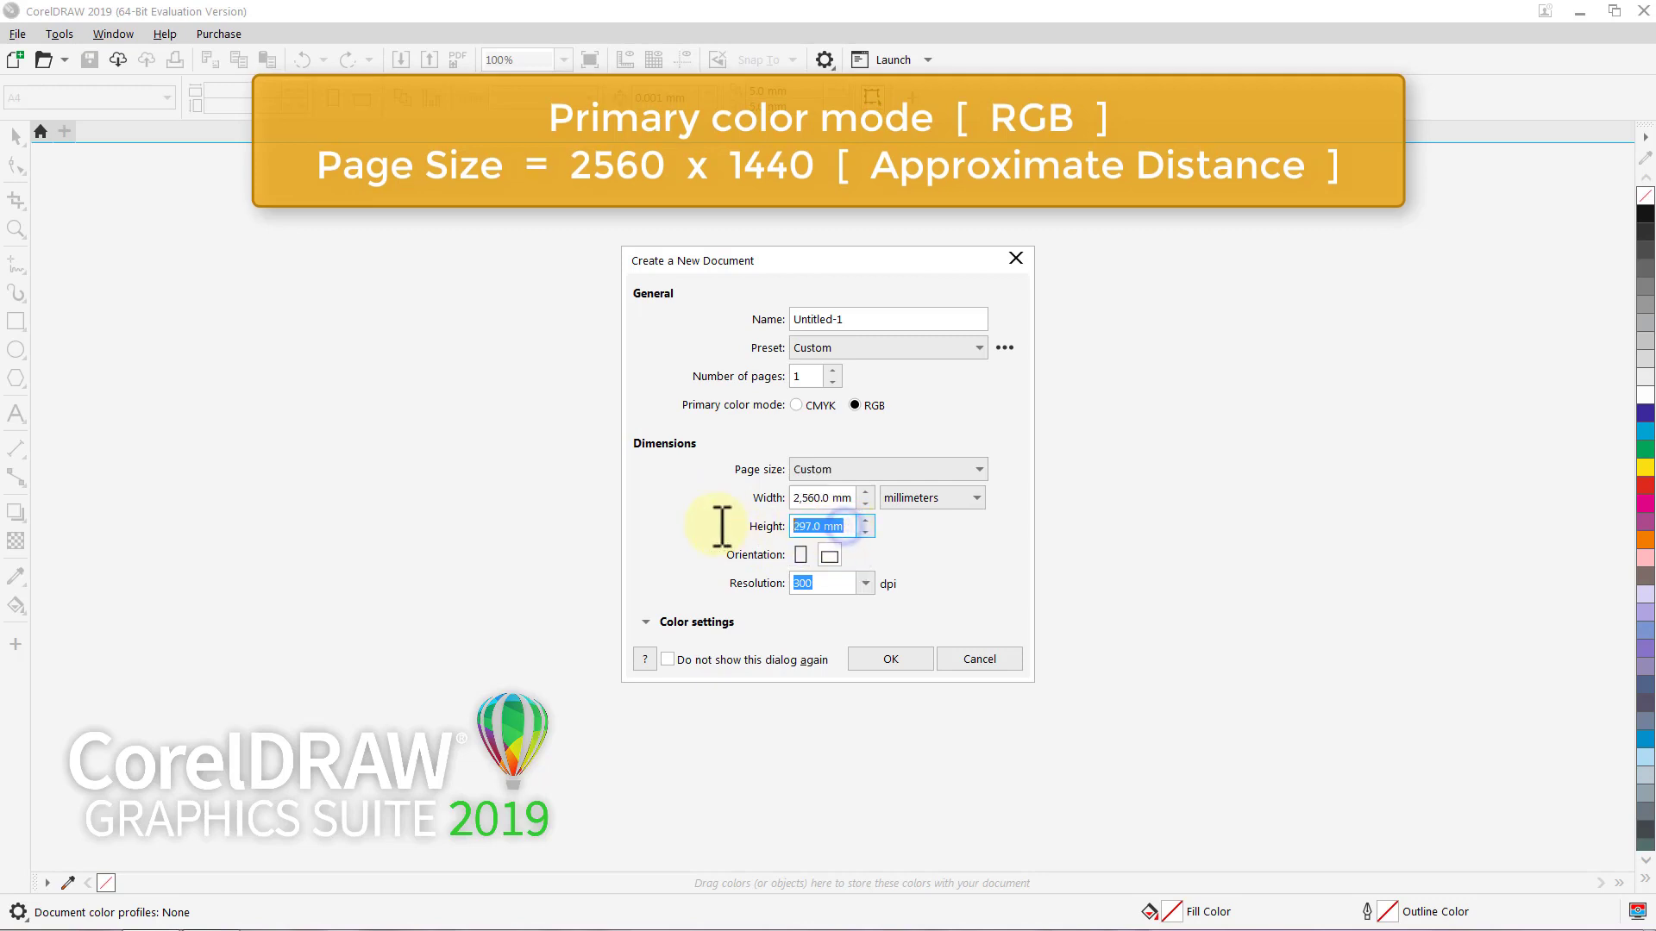
pyautogui.write('1440')
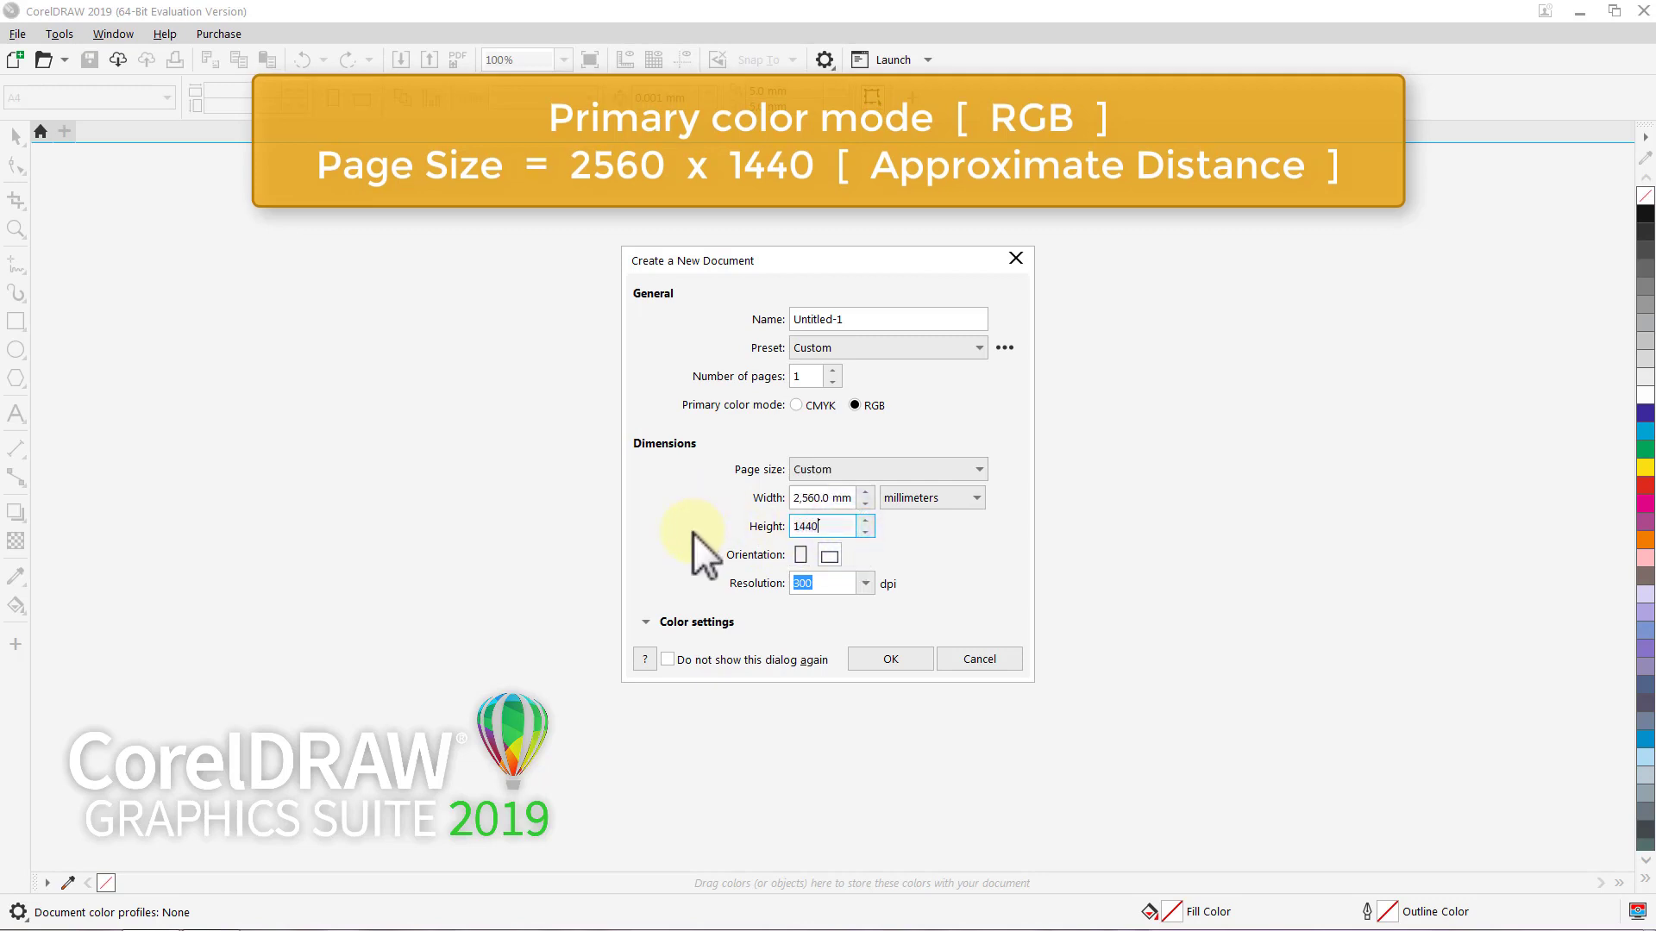
pyautogui.click(861, 660)
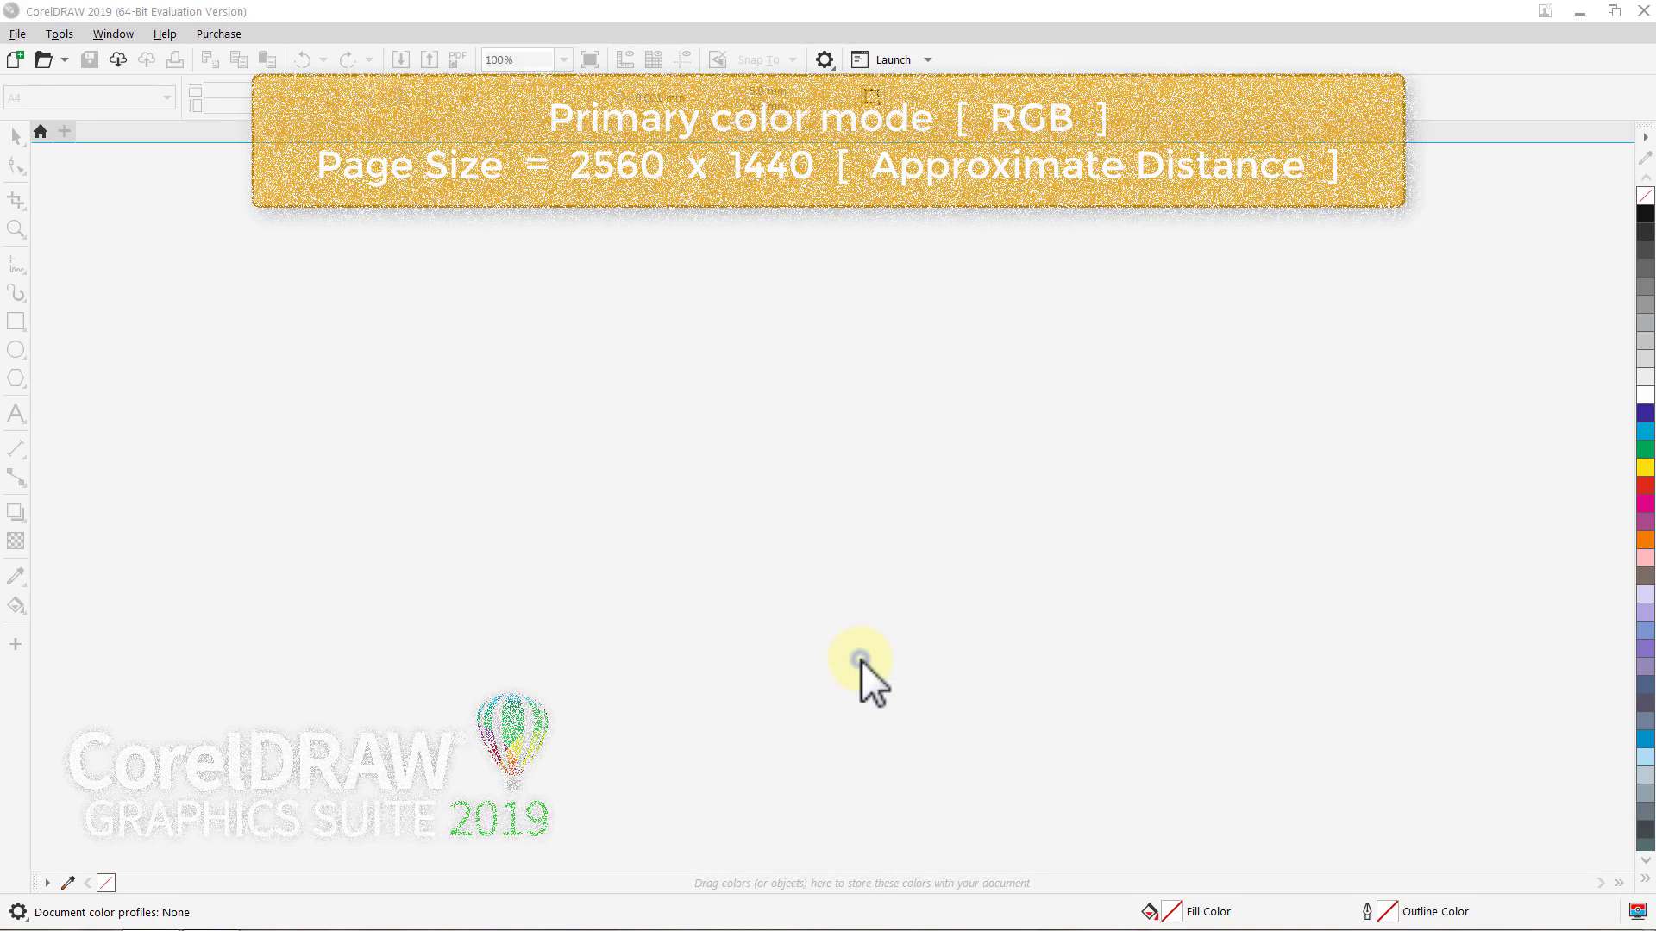
pyautogui.press('space')
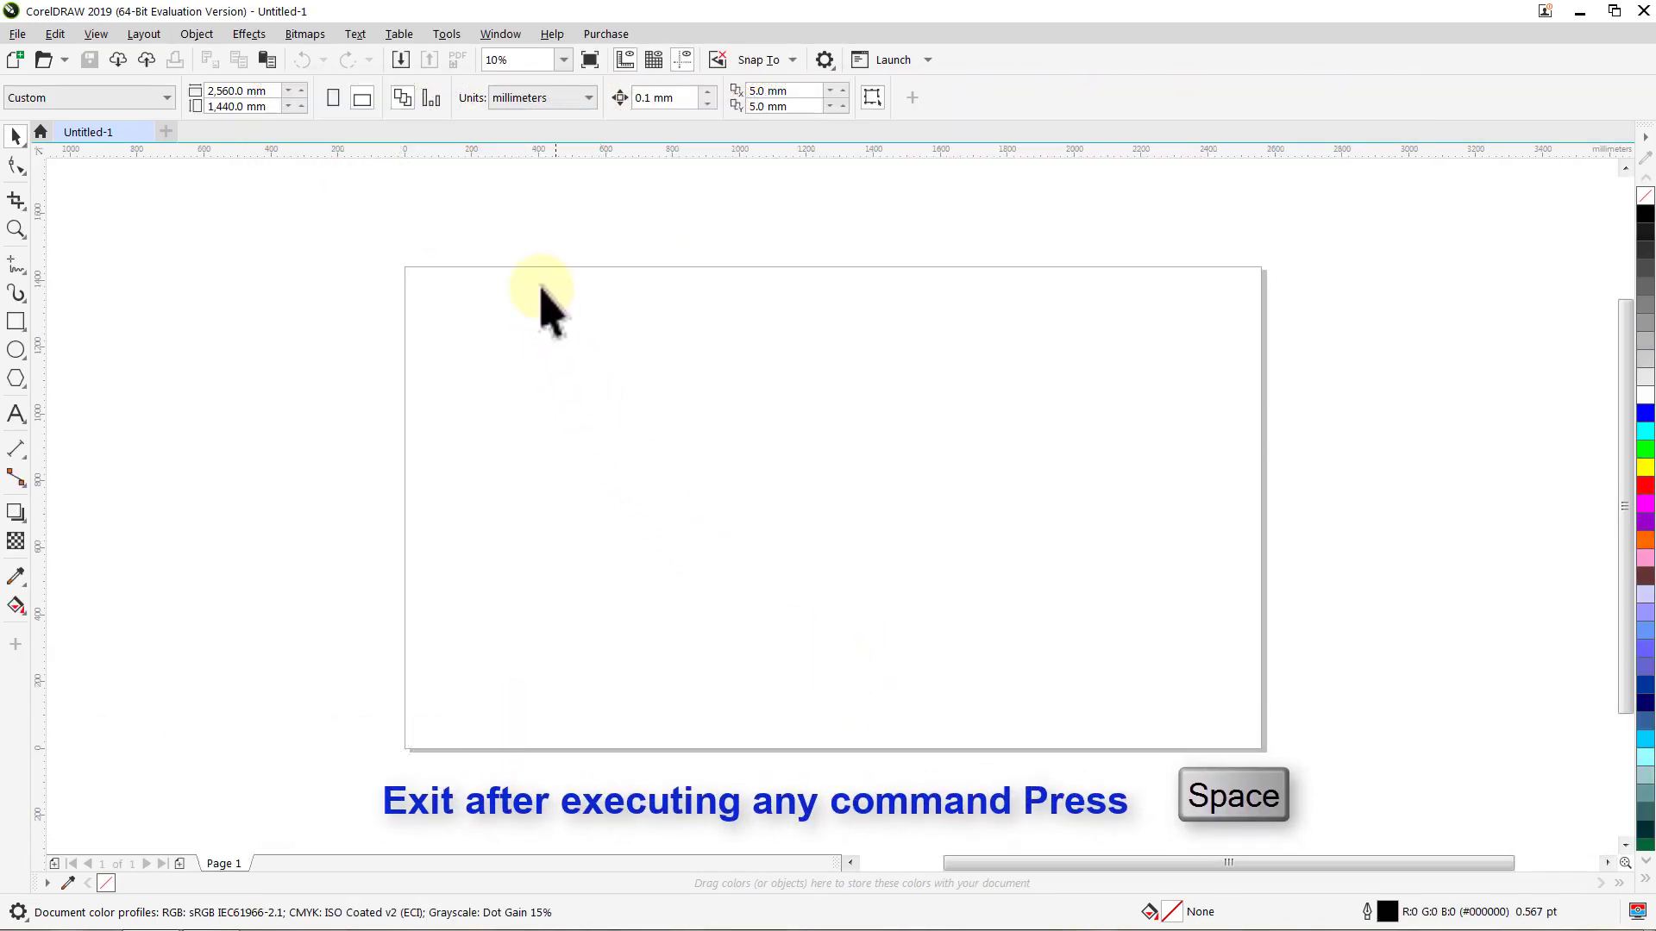
# Step: Set the default toolbar button size to Medium
pyautogui.click(503, 38)
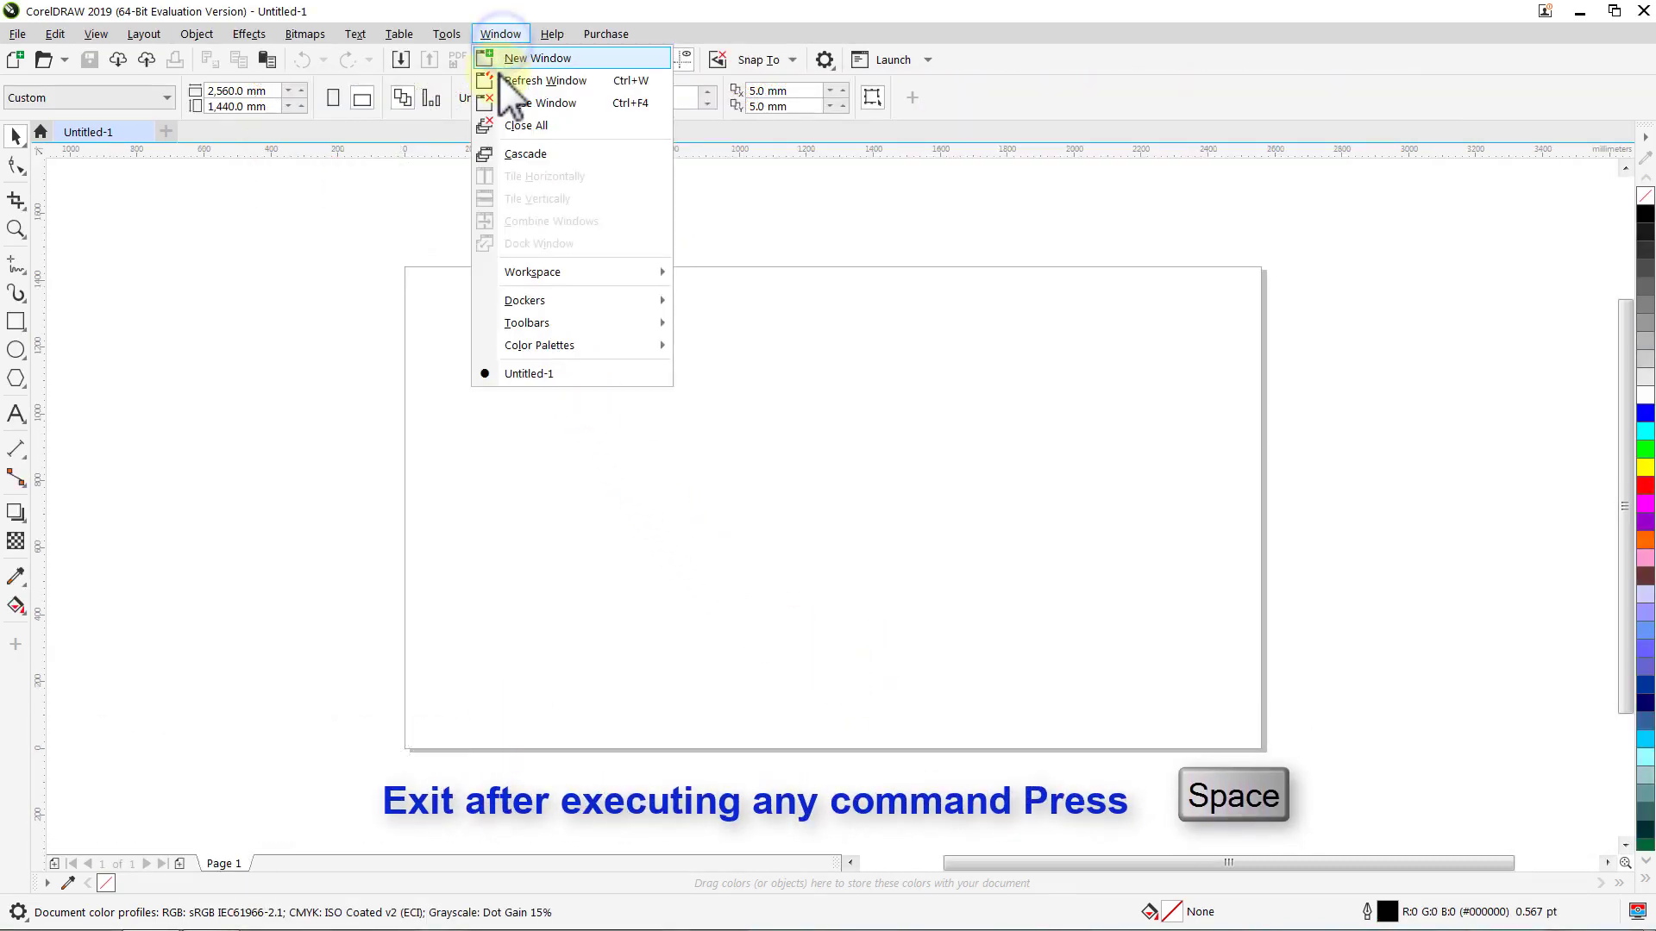
pyautogui.moveTo(516, 314)
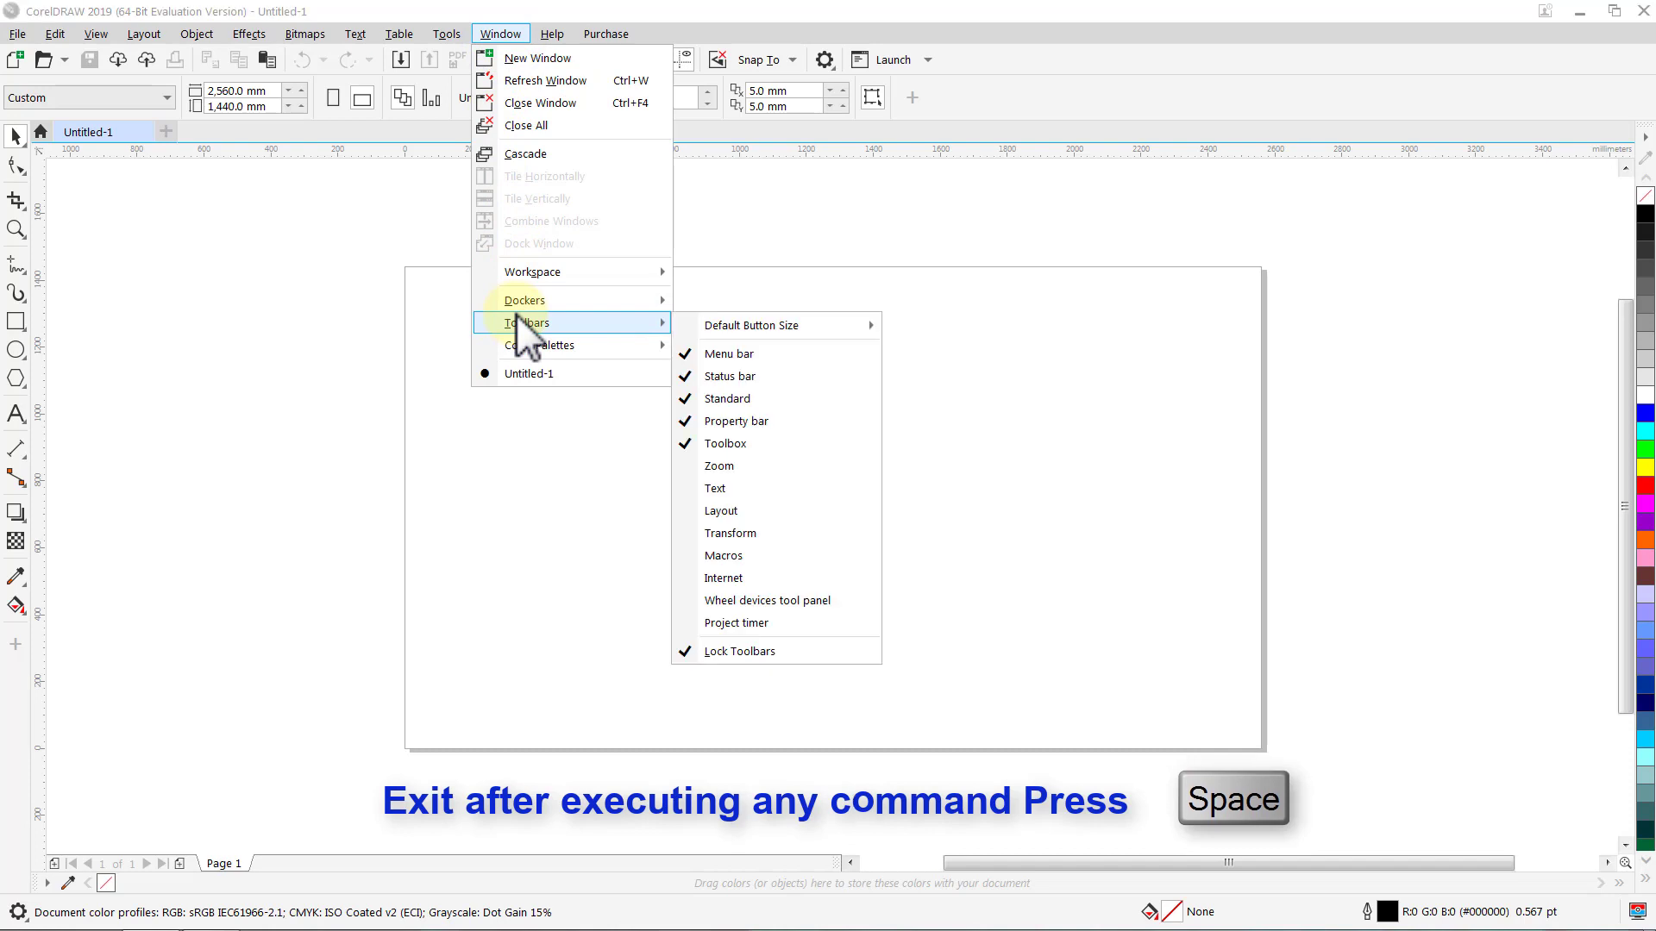
pyautogui.moveTo(776, 325)
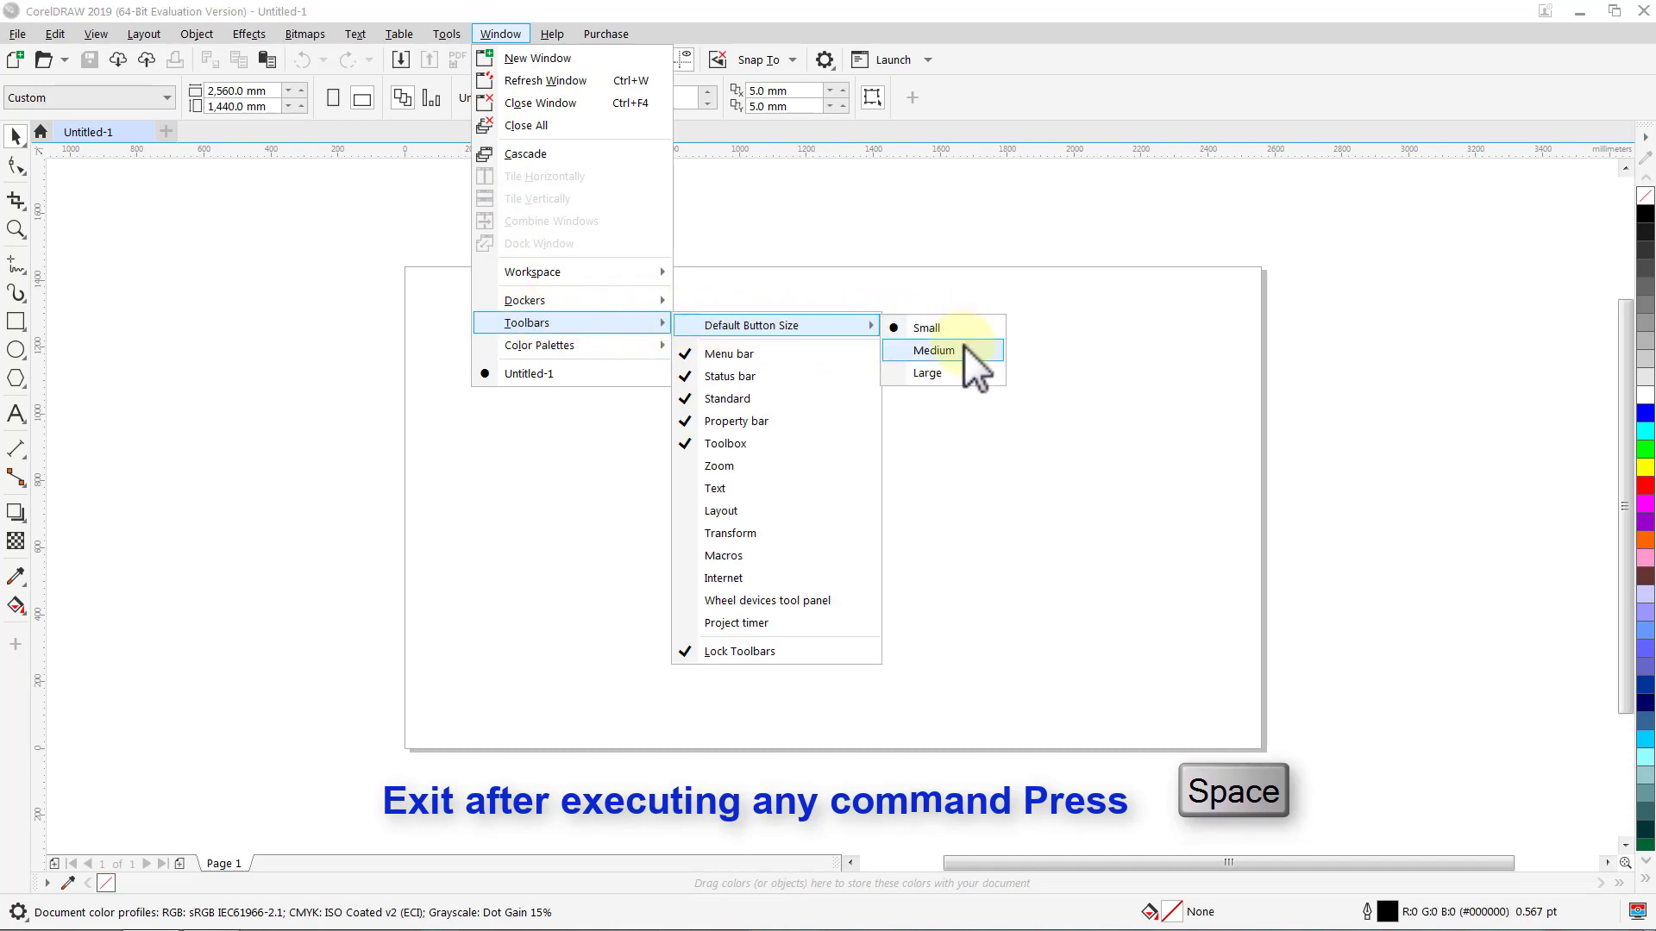
pyautogui.click(964, 346)
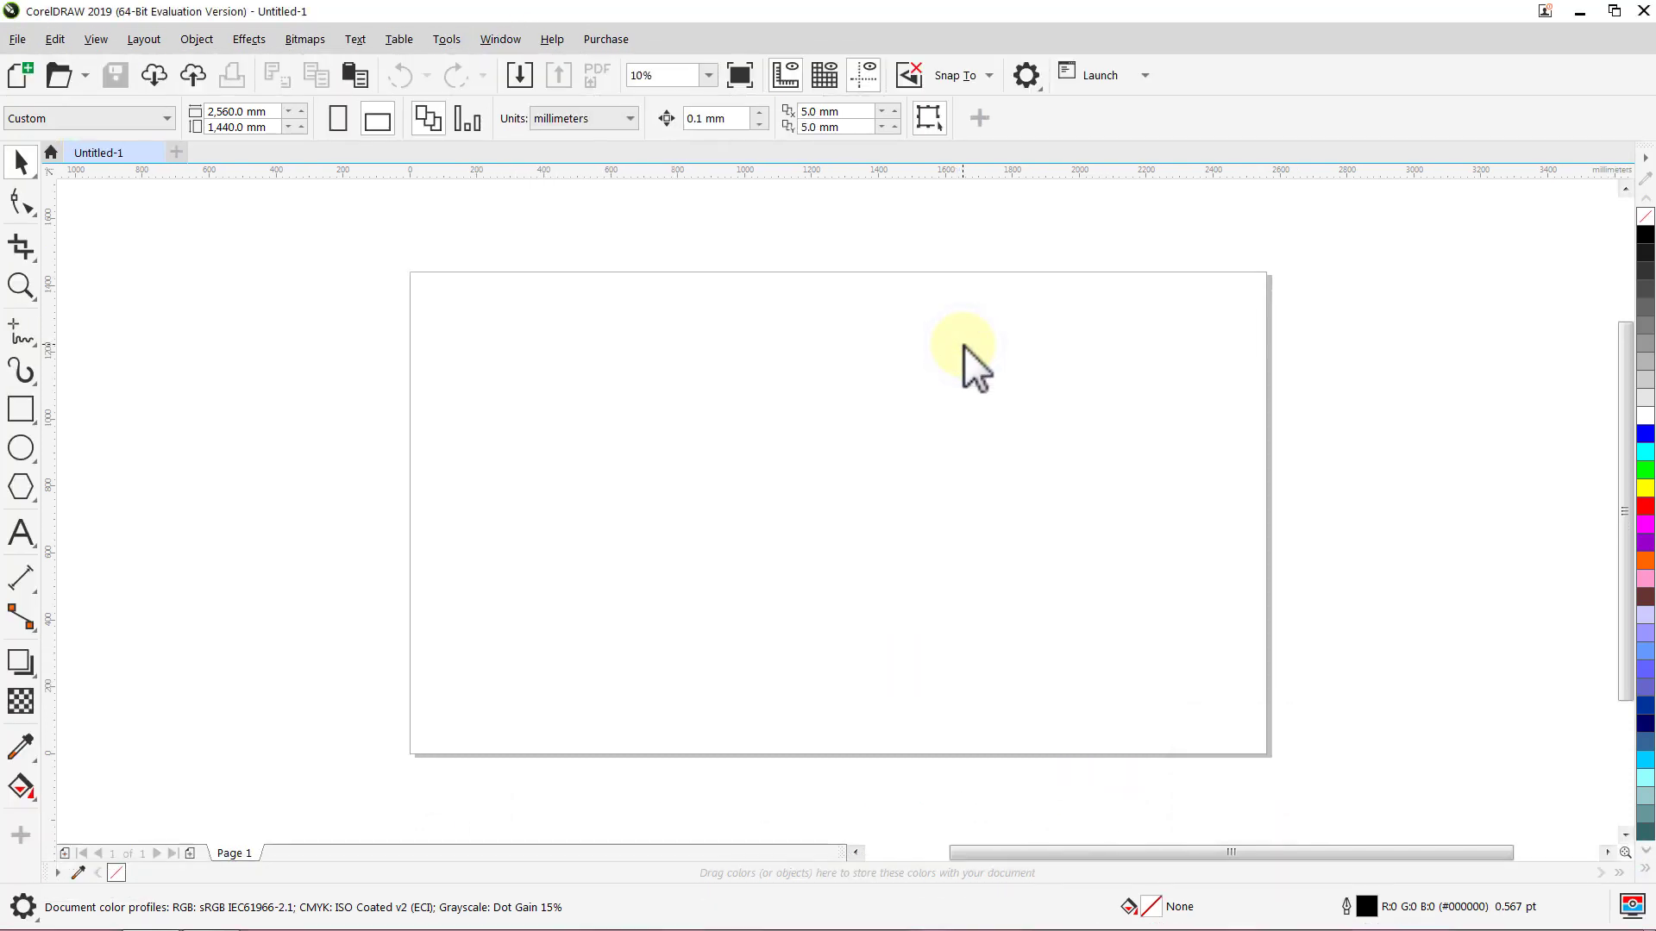
# Step: Draw a horizontal 2-point line about 161 mm long with a 2.0 pt outline near the page centre
pyautogui.click(711, 78)
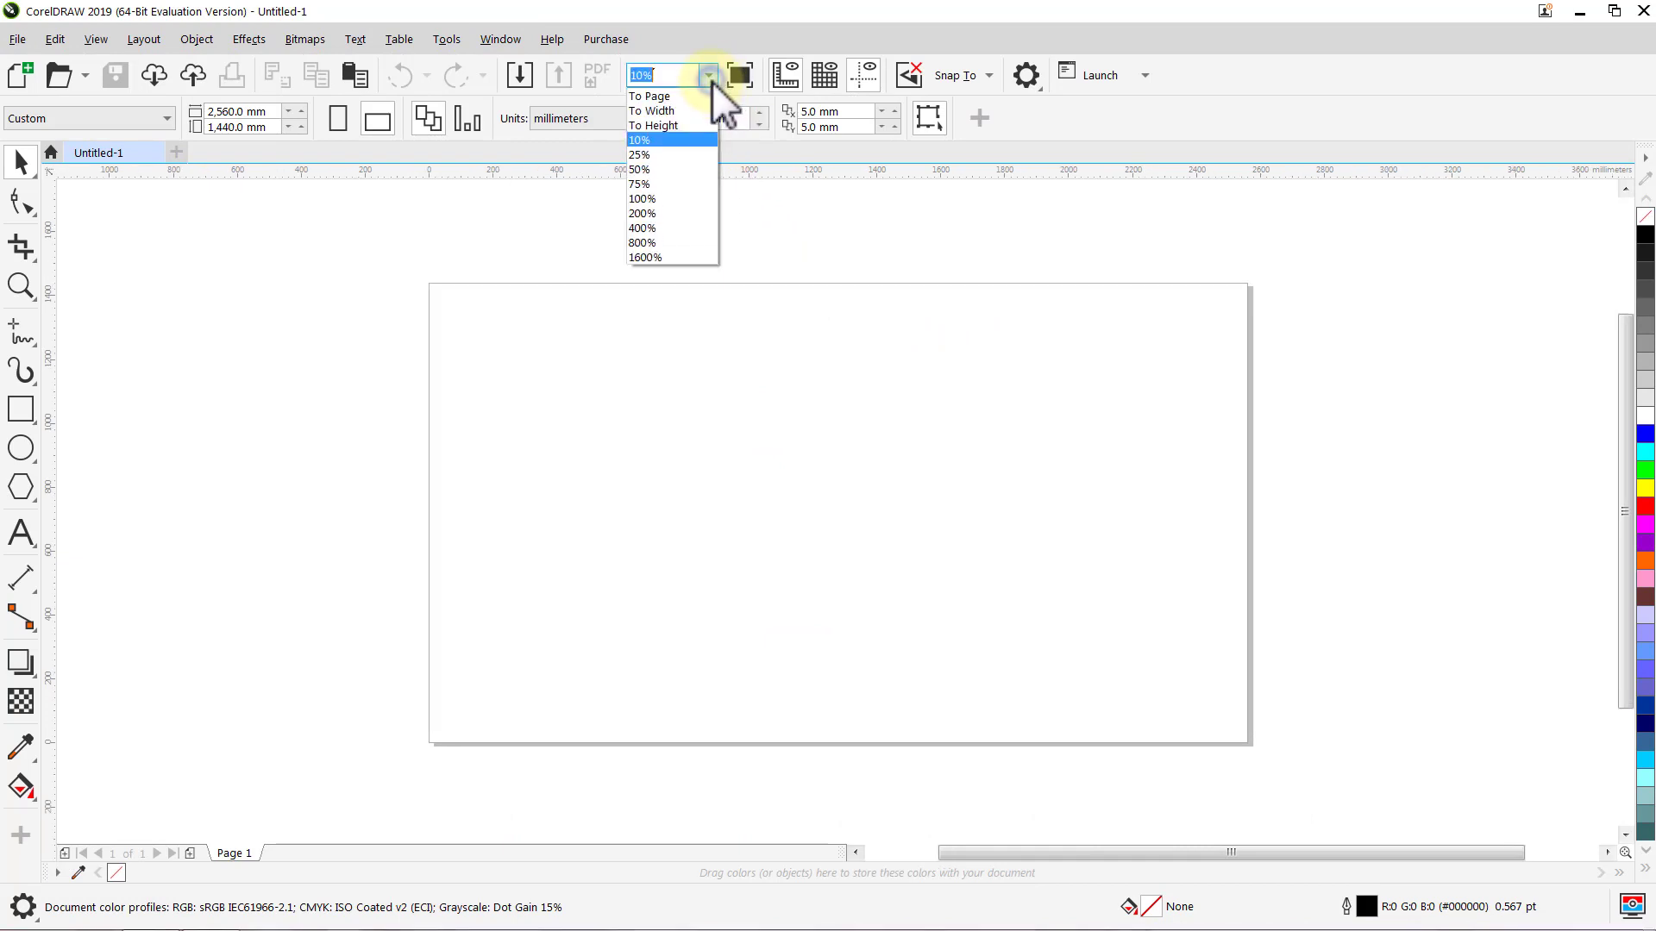
pyautogui.click(681, 183)
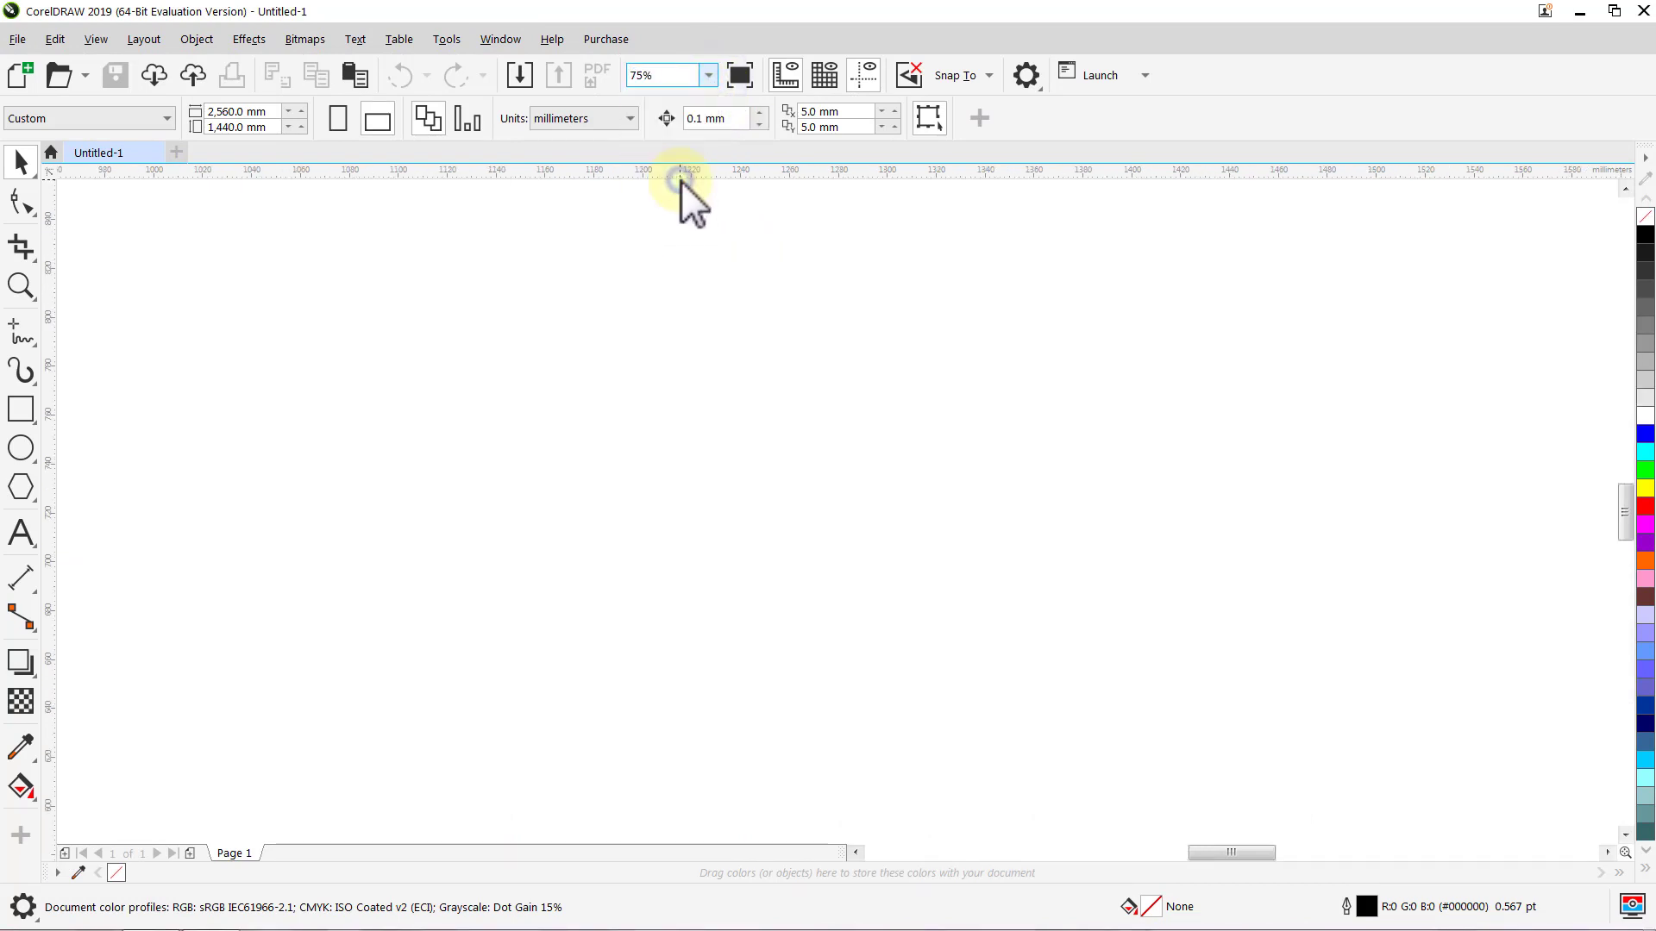
pyautogui.click(26, 326)
pyautogui.click(80, 361)
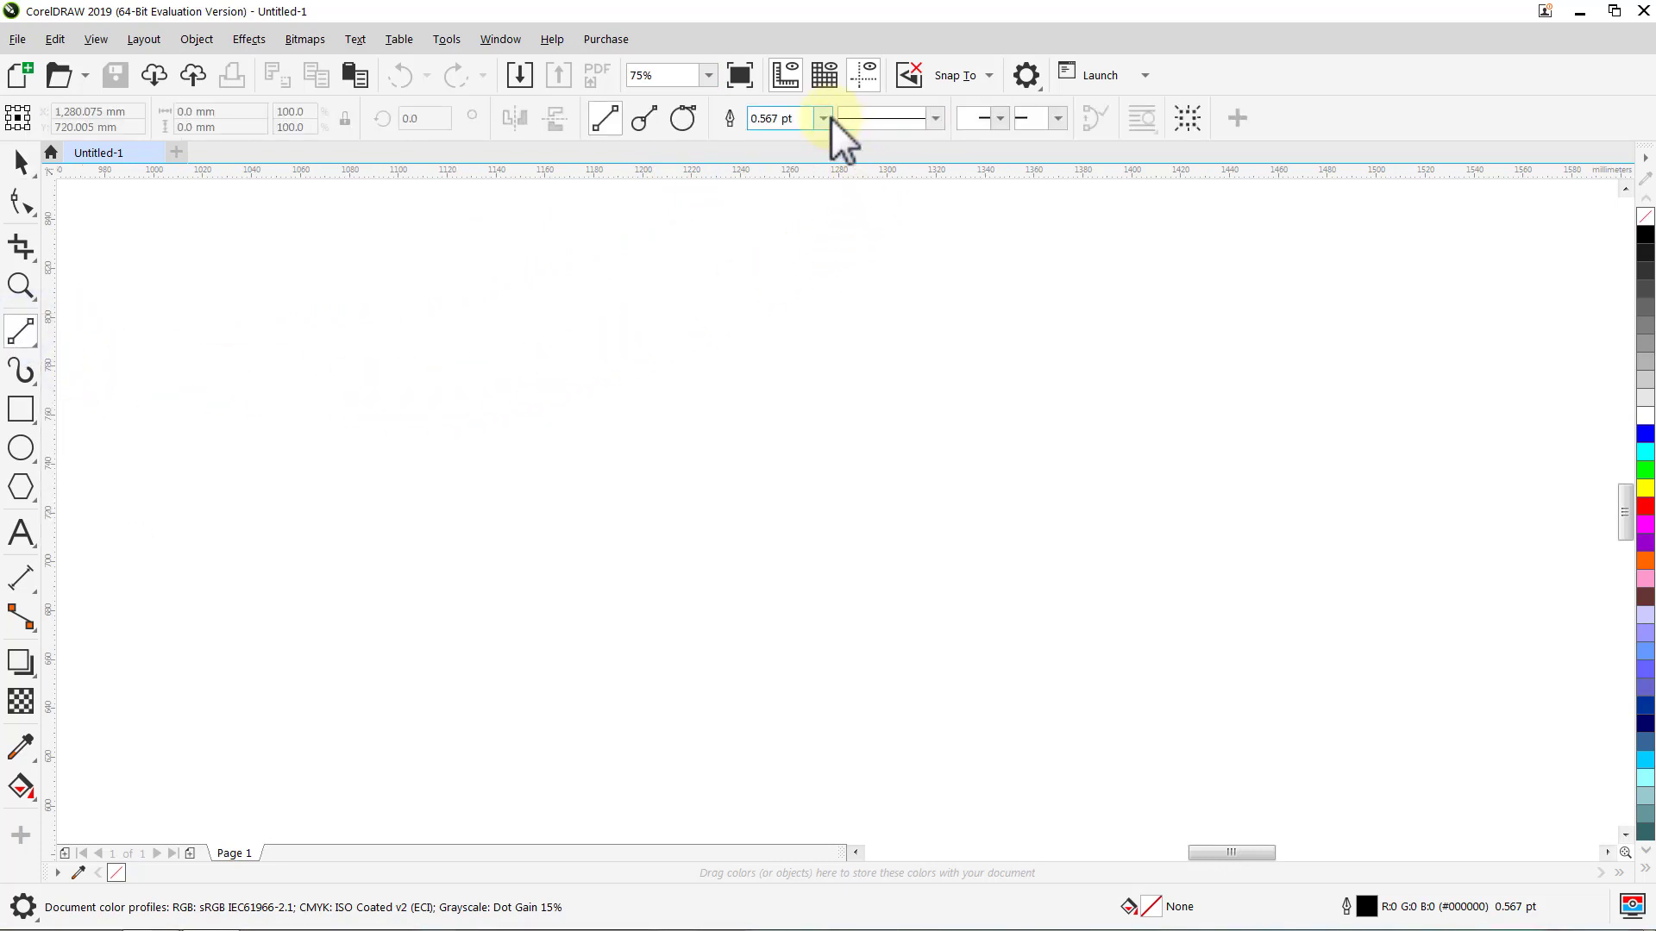
pyautogui.click(823, 119)
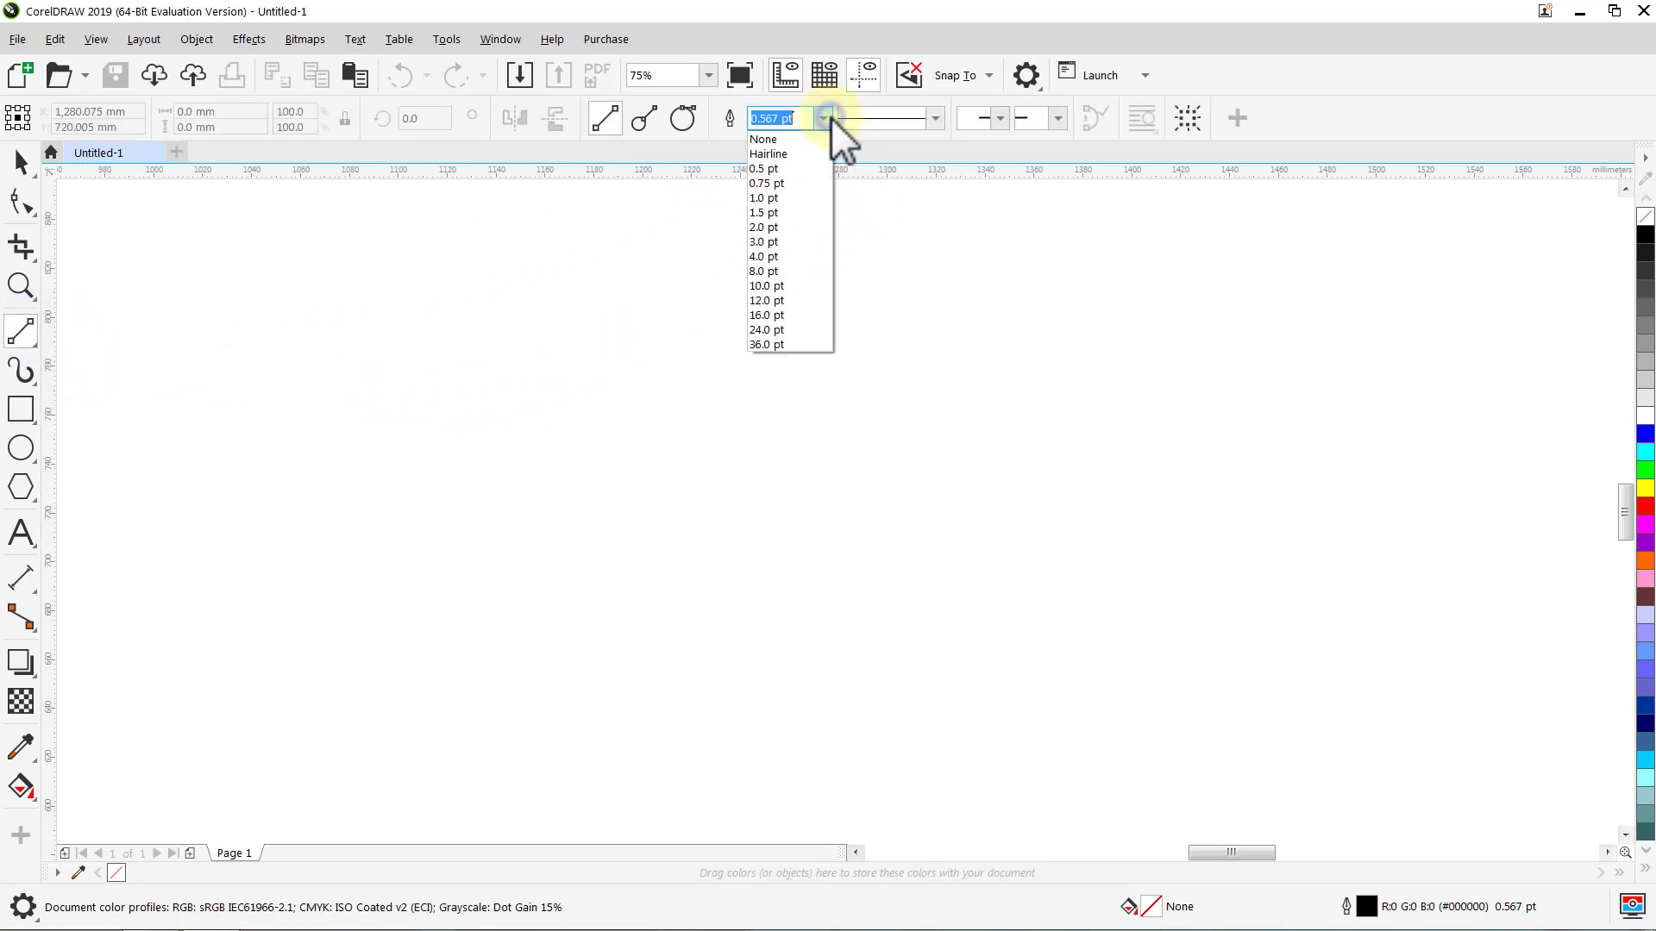
pyautogui.click(776, 227)
pyautogui.click(841, 590)
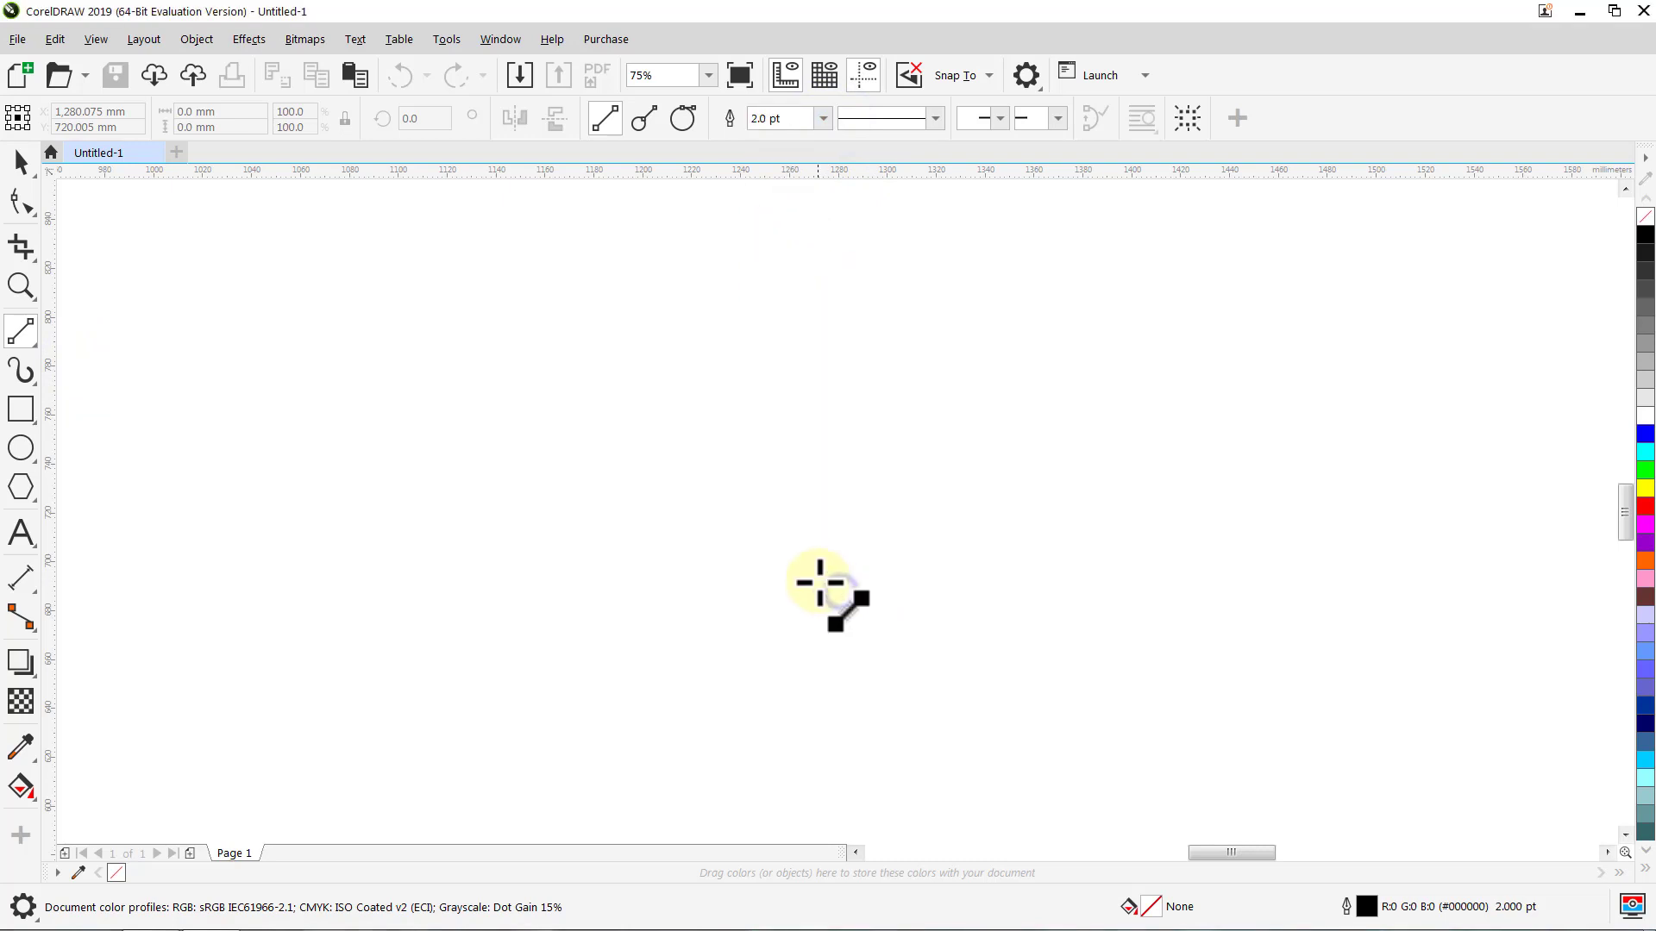
pyautogui.press('ctrl')
pyautogui.moveTo(854, 507); pyautogui.dragTo(1255, 507)
pyautogui.press('space')
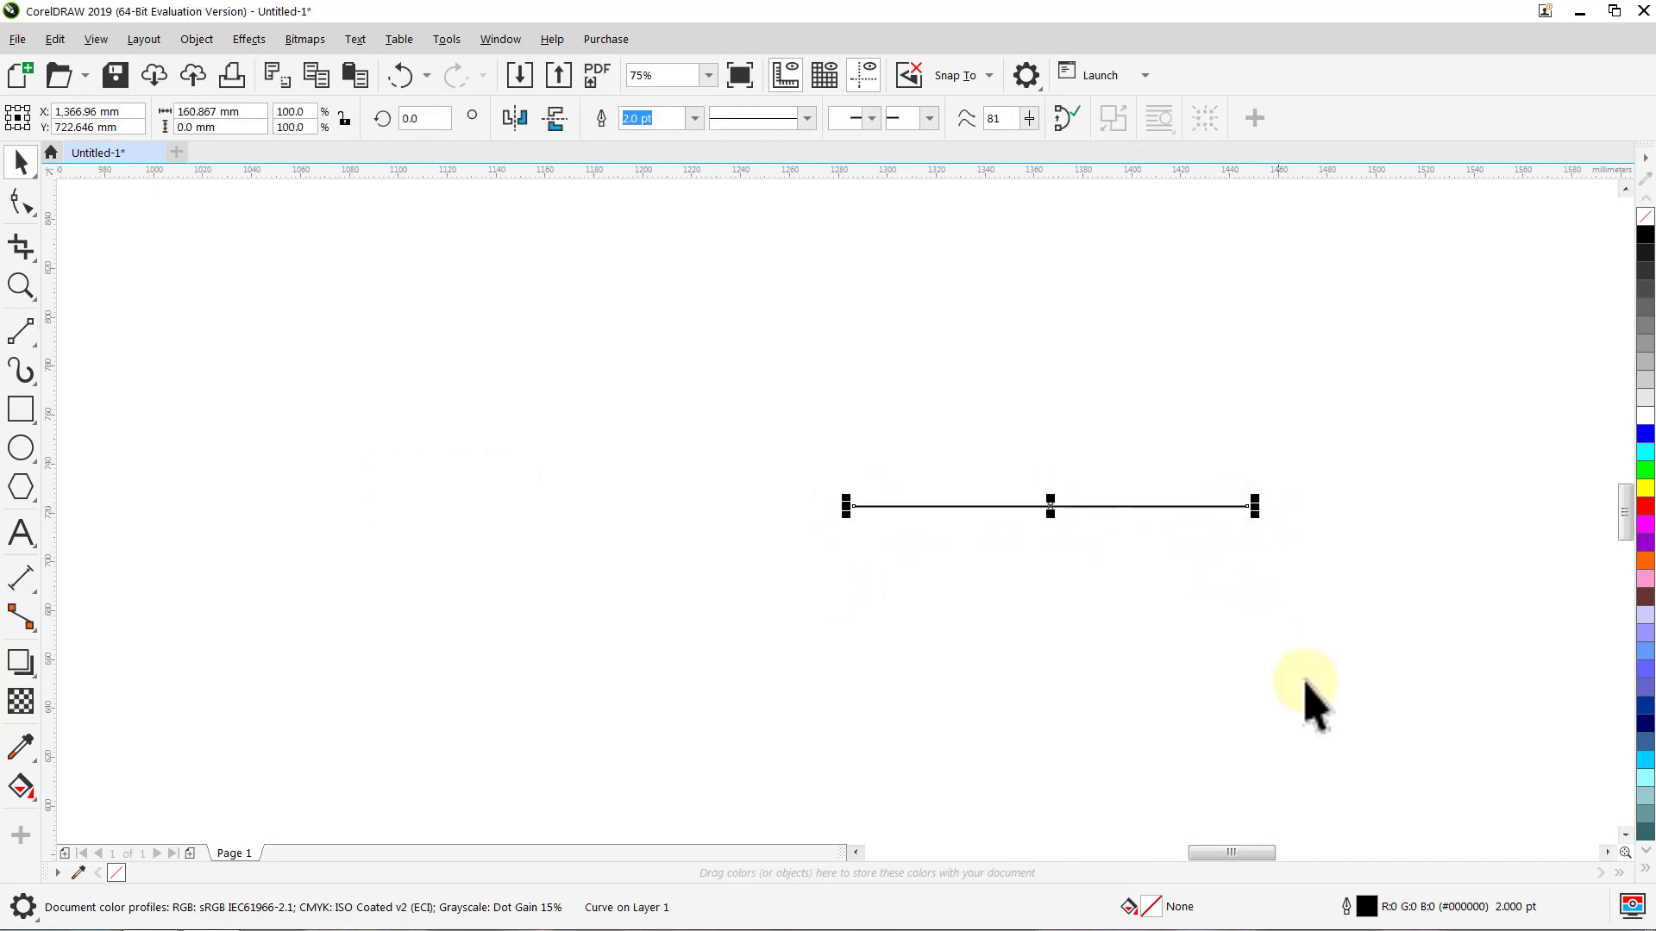
# Step: Colour the horizontal line's outline light blue (#00CCFF) and lock the line
pyautogui.rightClick(1645, 763)
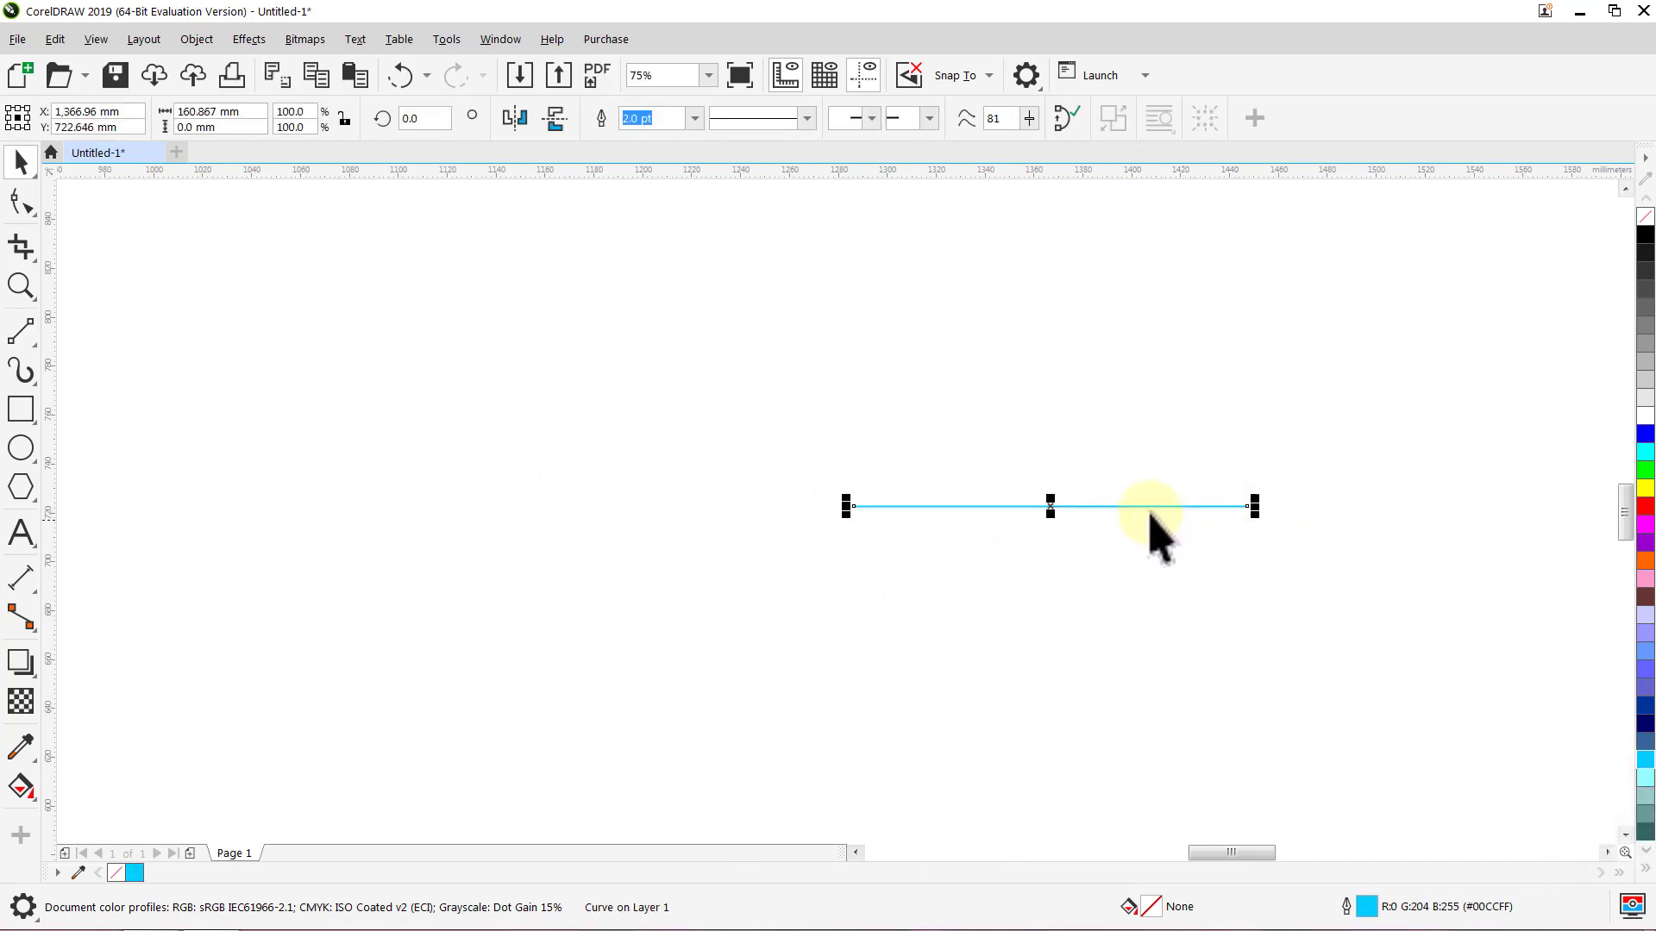
pyautogui.rightClick(1151, 509)
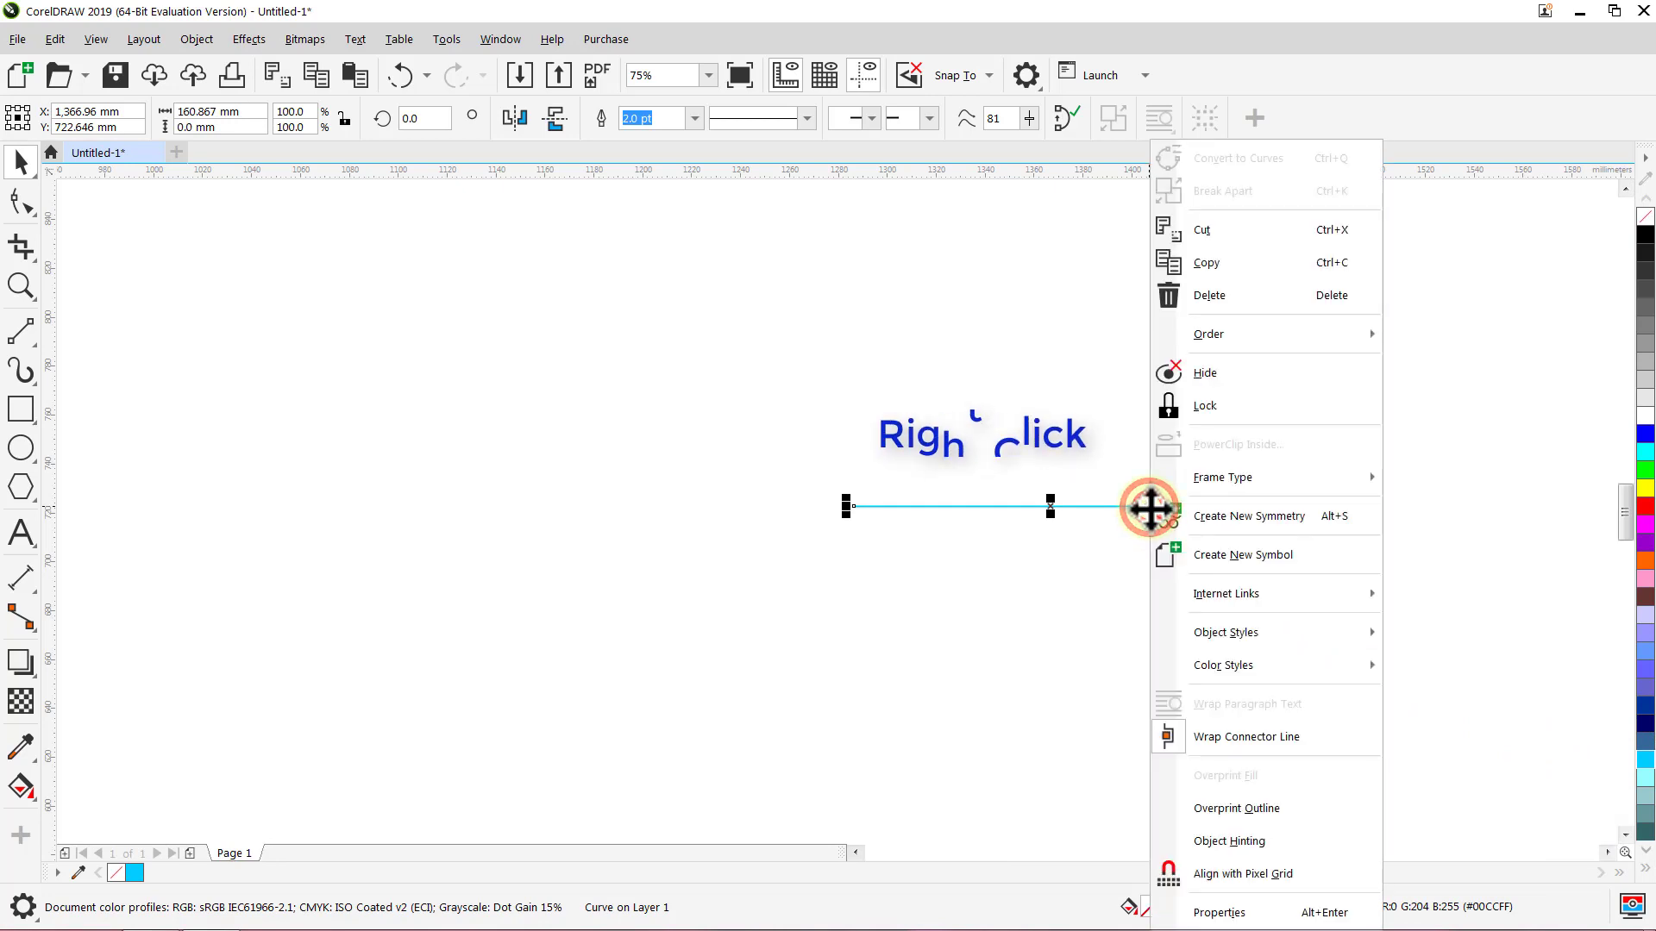
pyautogui.click(1225, 411)
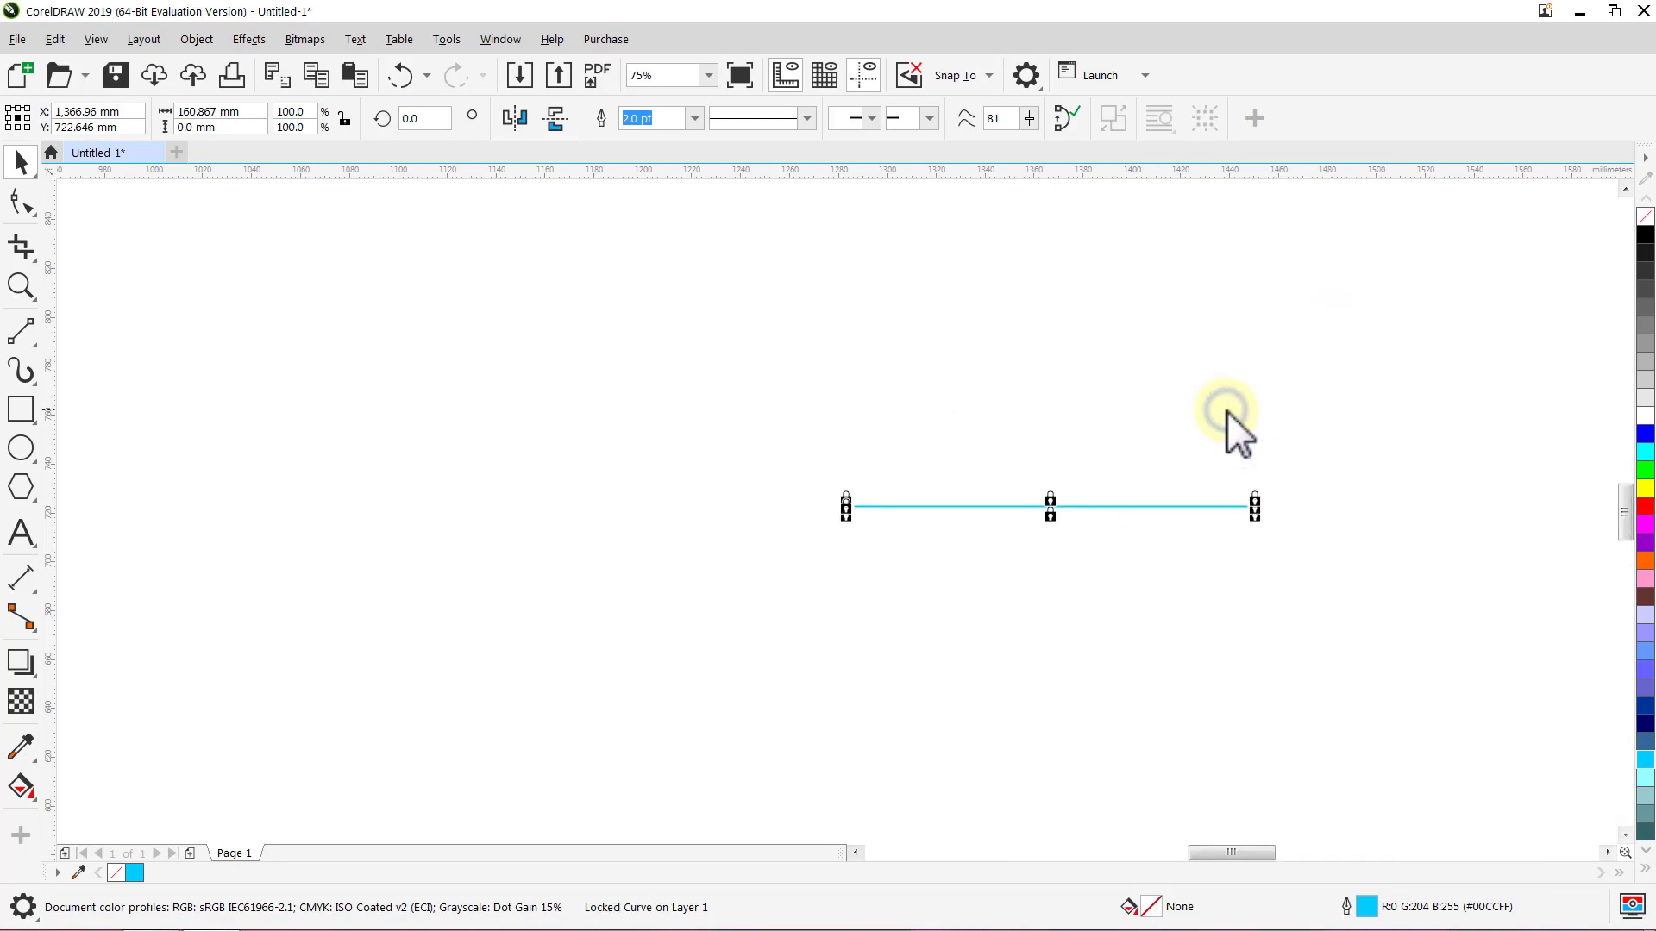
pyautogui.click(1225, 412)
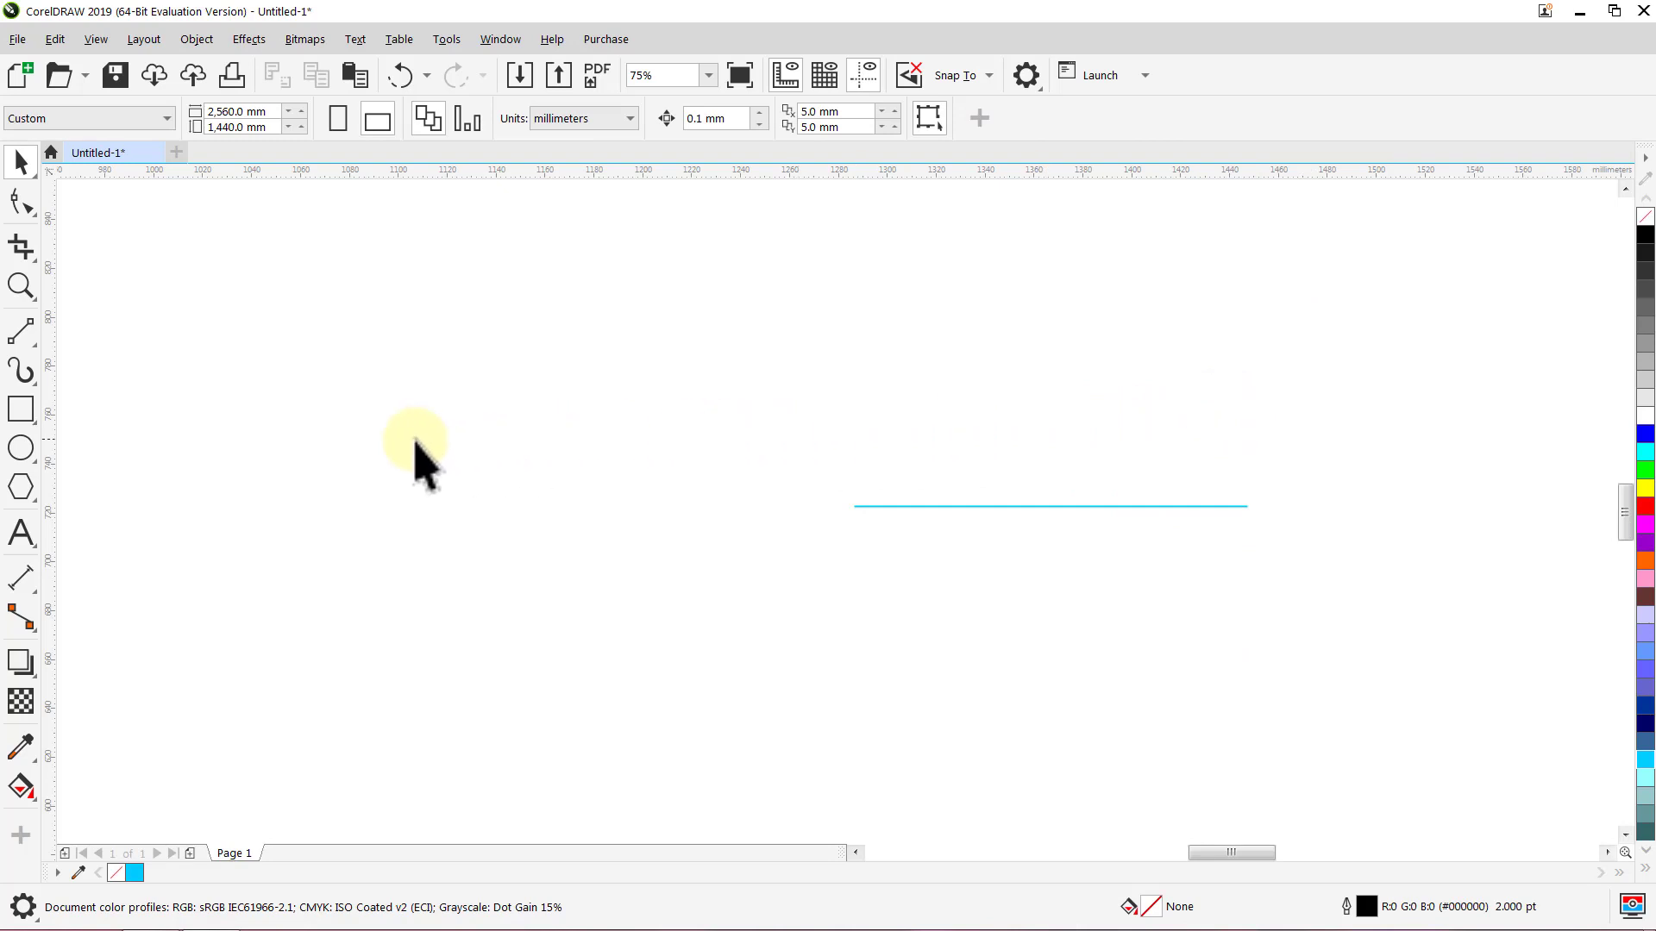
# Step: Draw a circle centred on the locked line's left endpoint and set its diameter to 200 mm
pyautogui.click(21, 448)
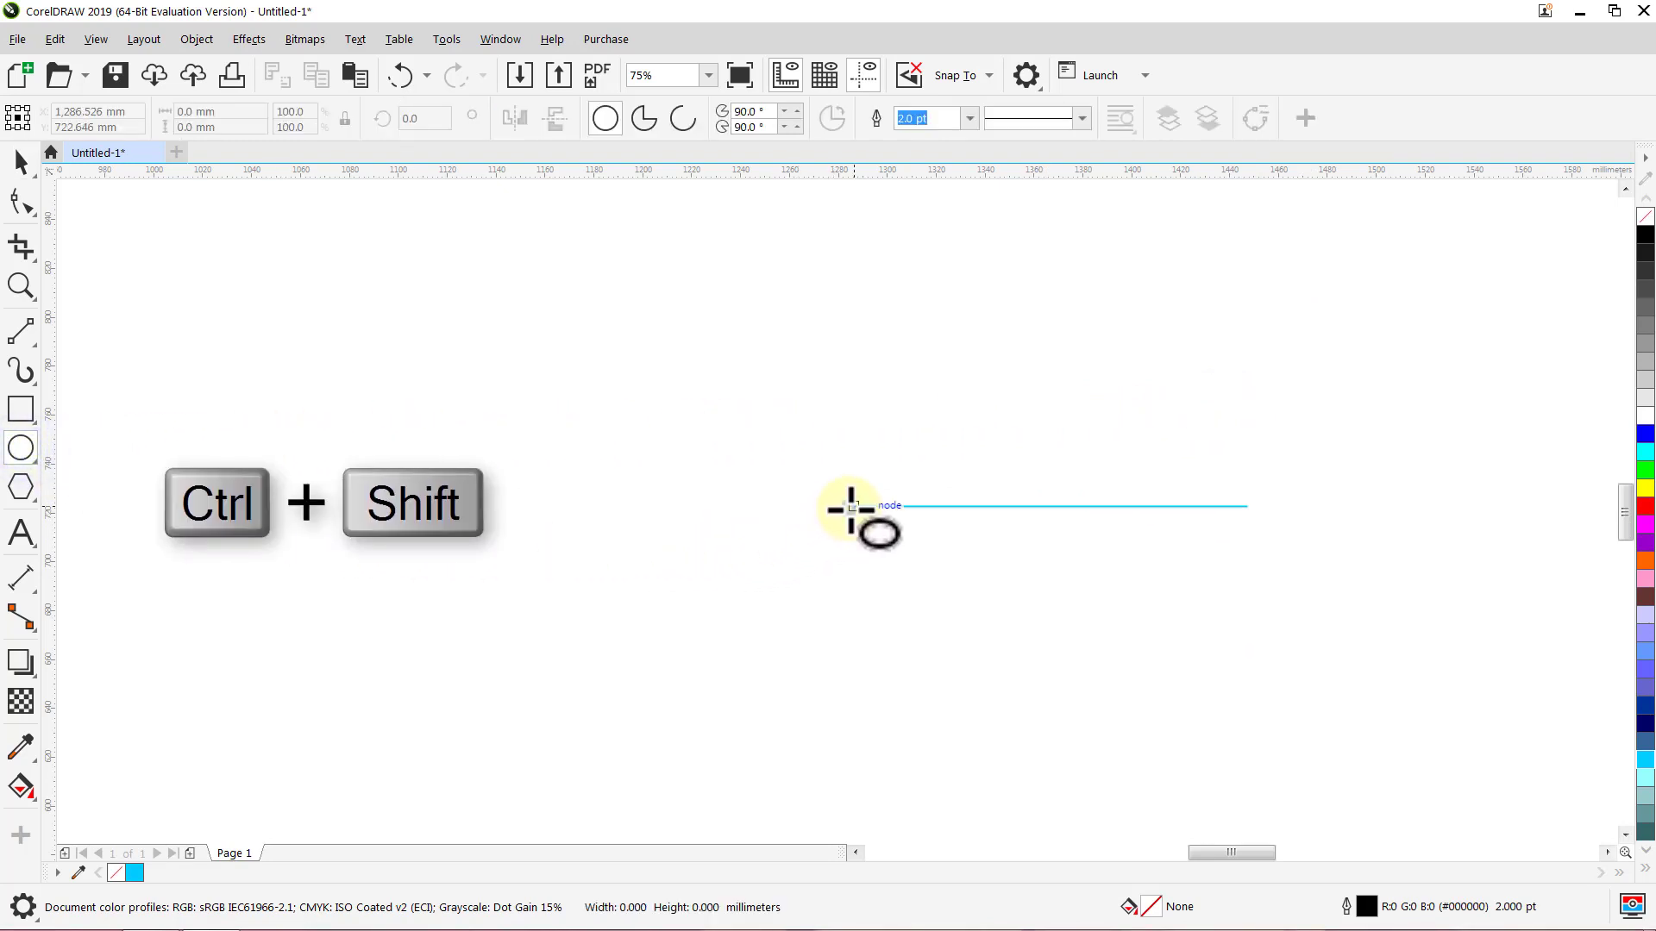
pyautogui.moveTo(845, 514); pyautogui.dragTo(1076, 524)
pyautogui.press('space')
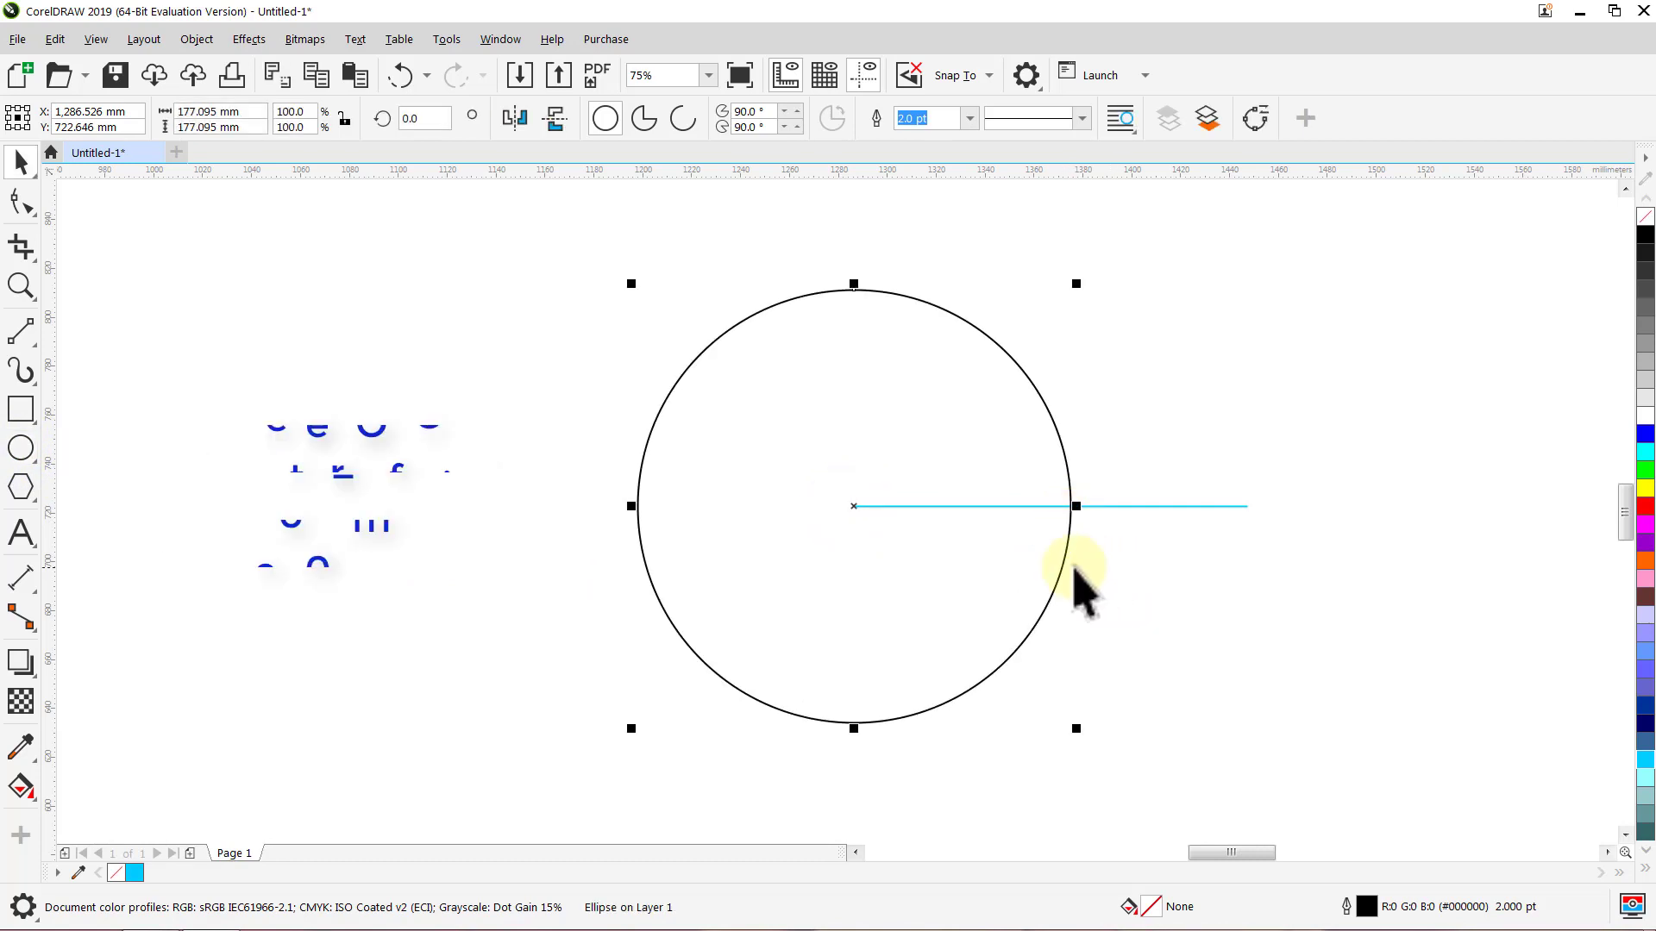
pyautogui.click(346, 120)
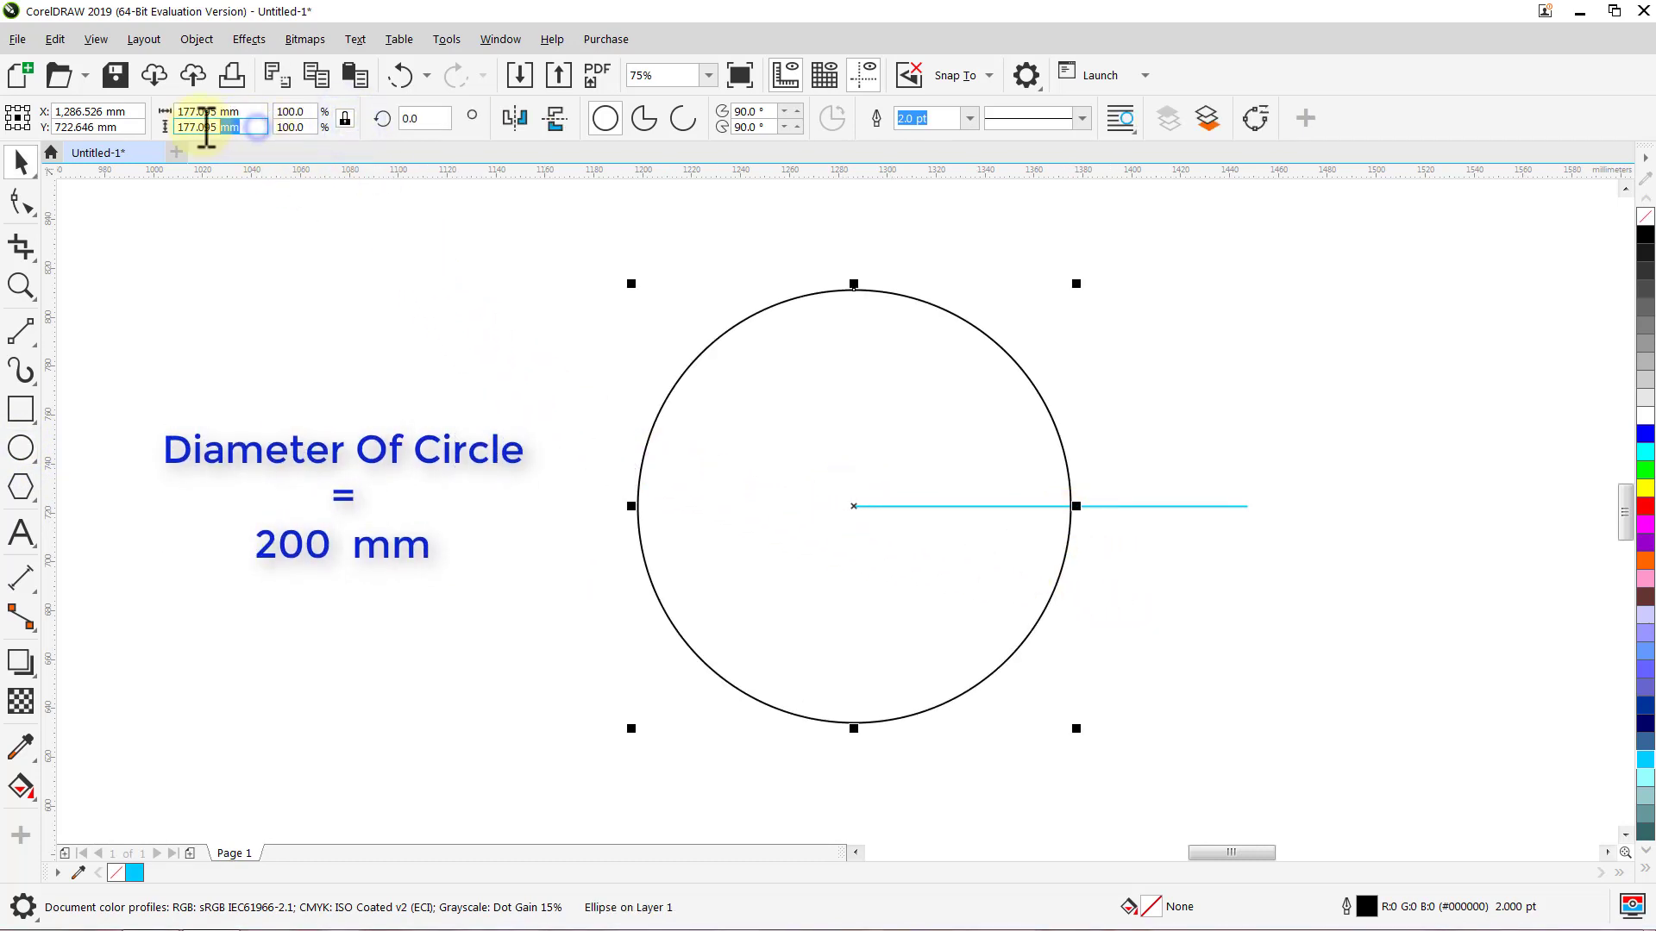
pyautogui.moveTo(206, 131); pyautogui.dragTo(178, 131)
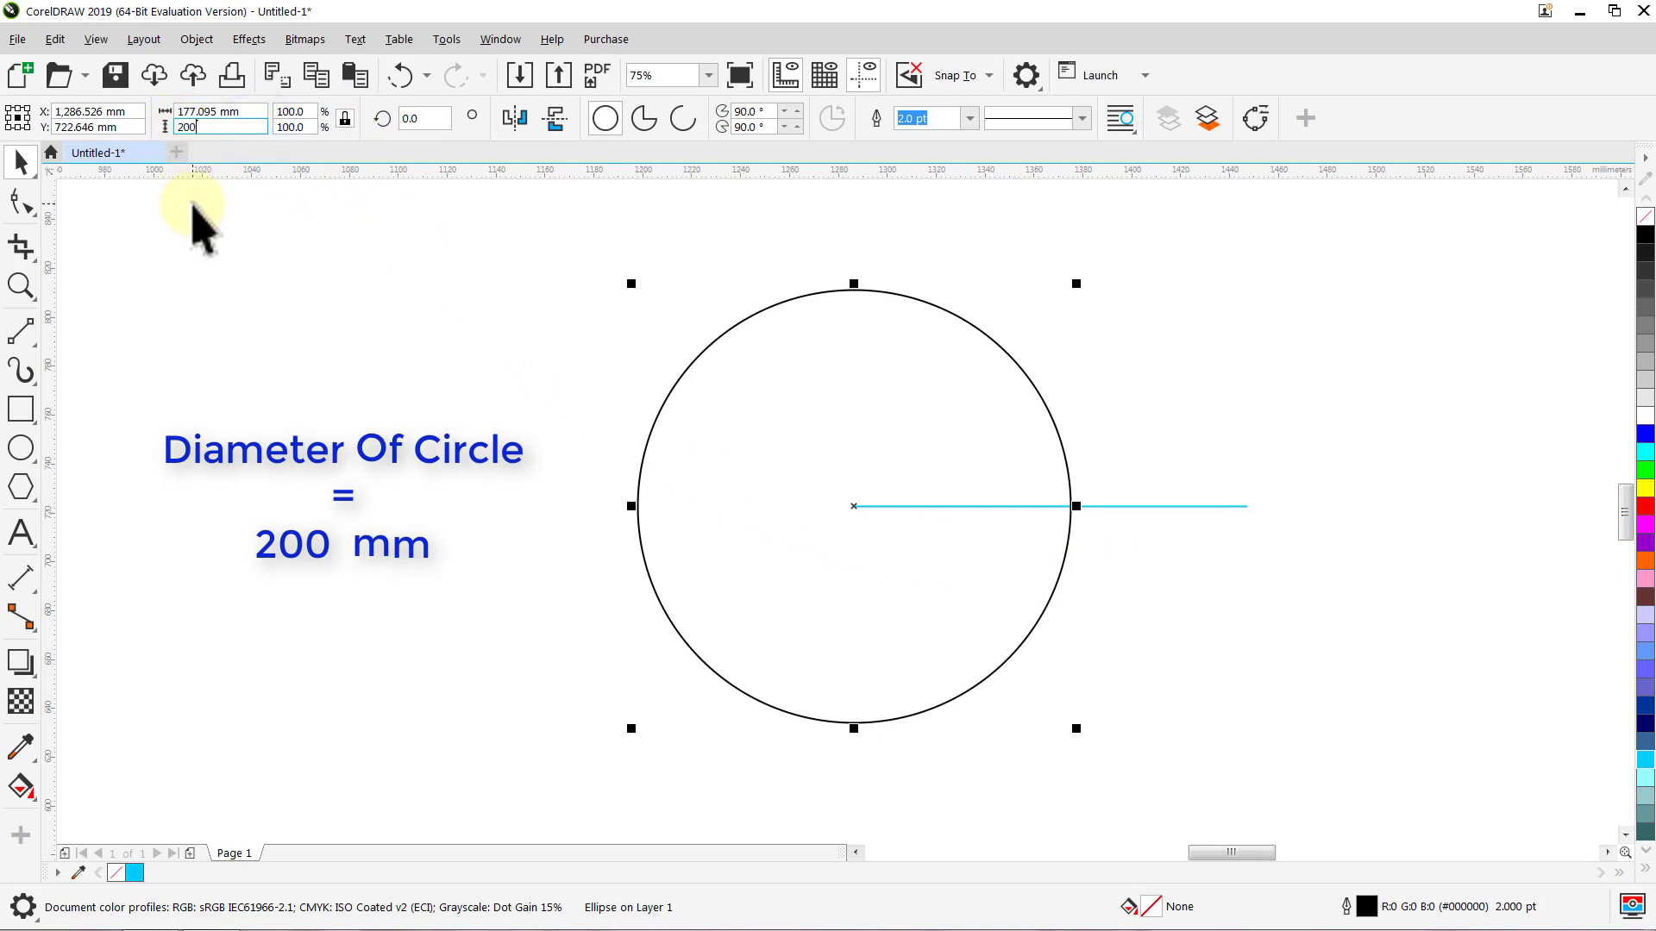
pyautogui.press('Return')
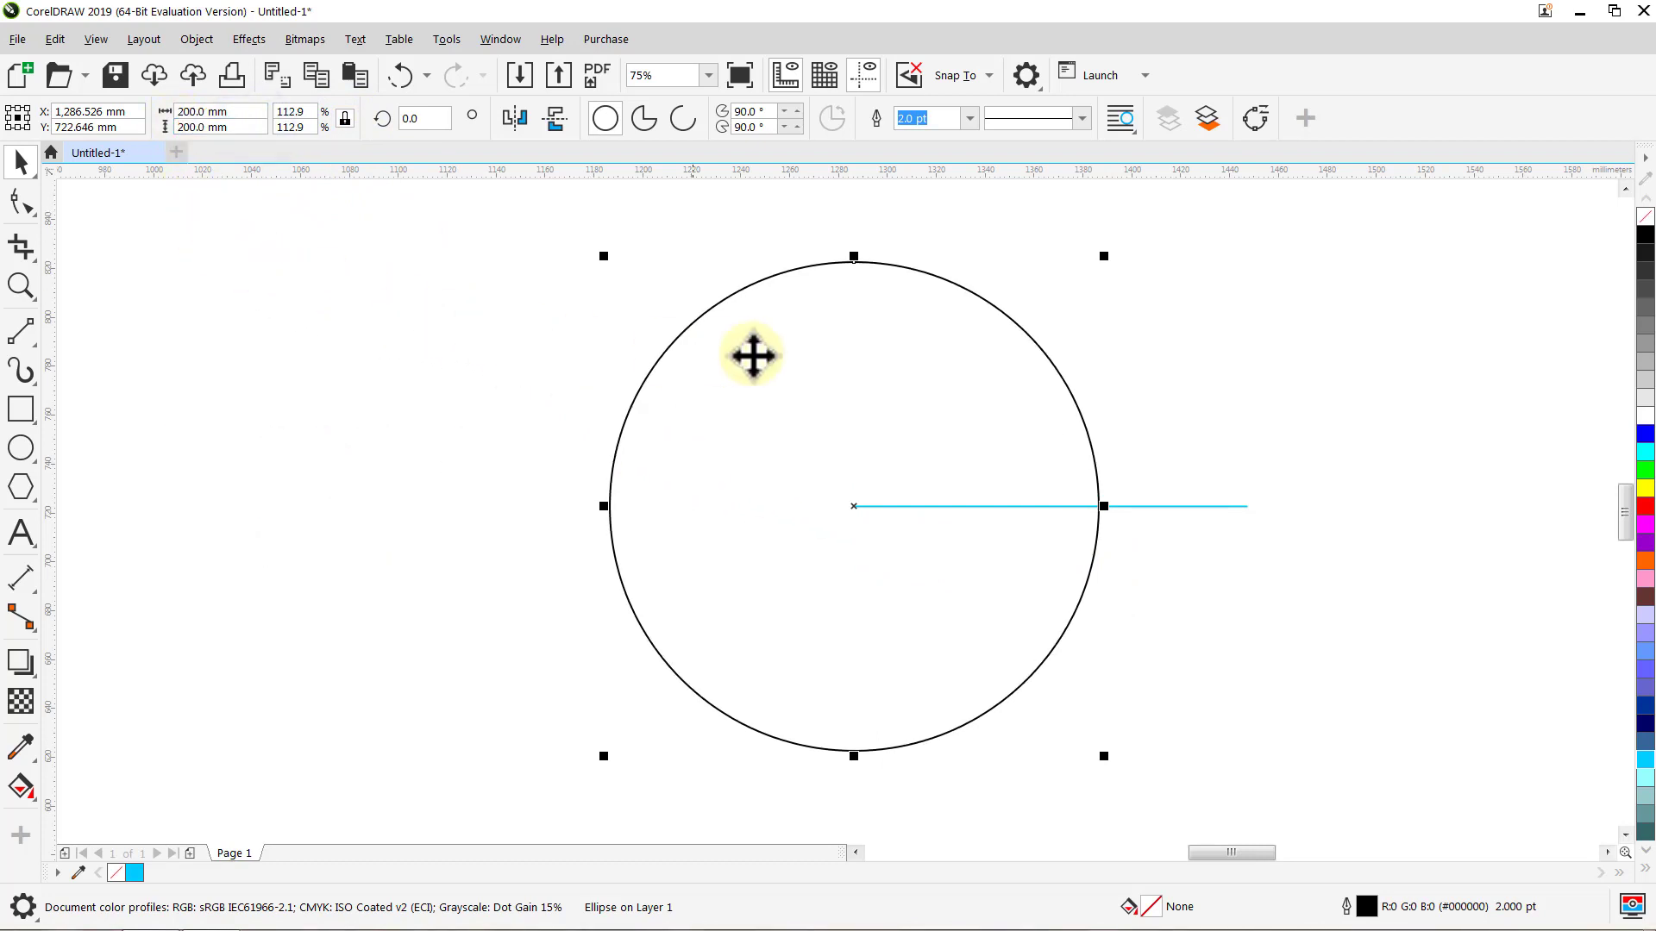
# Step: Create a smaller concentric copy of the 200 mm circle and set its diameter to 165 mm
pyautogui.press('shift')
pyautogui.moveTo(1108, 255); pyautogui.dragTo(1045, 314)
pyautogui.rightClick(1046, 310)
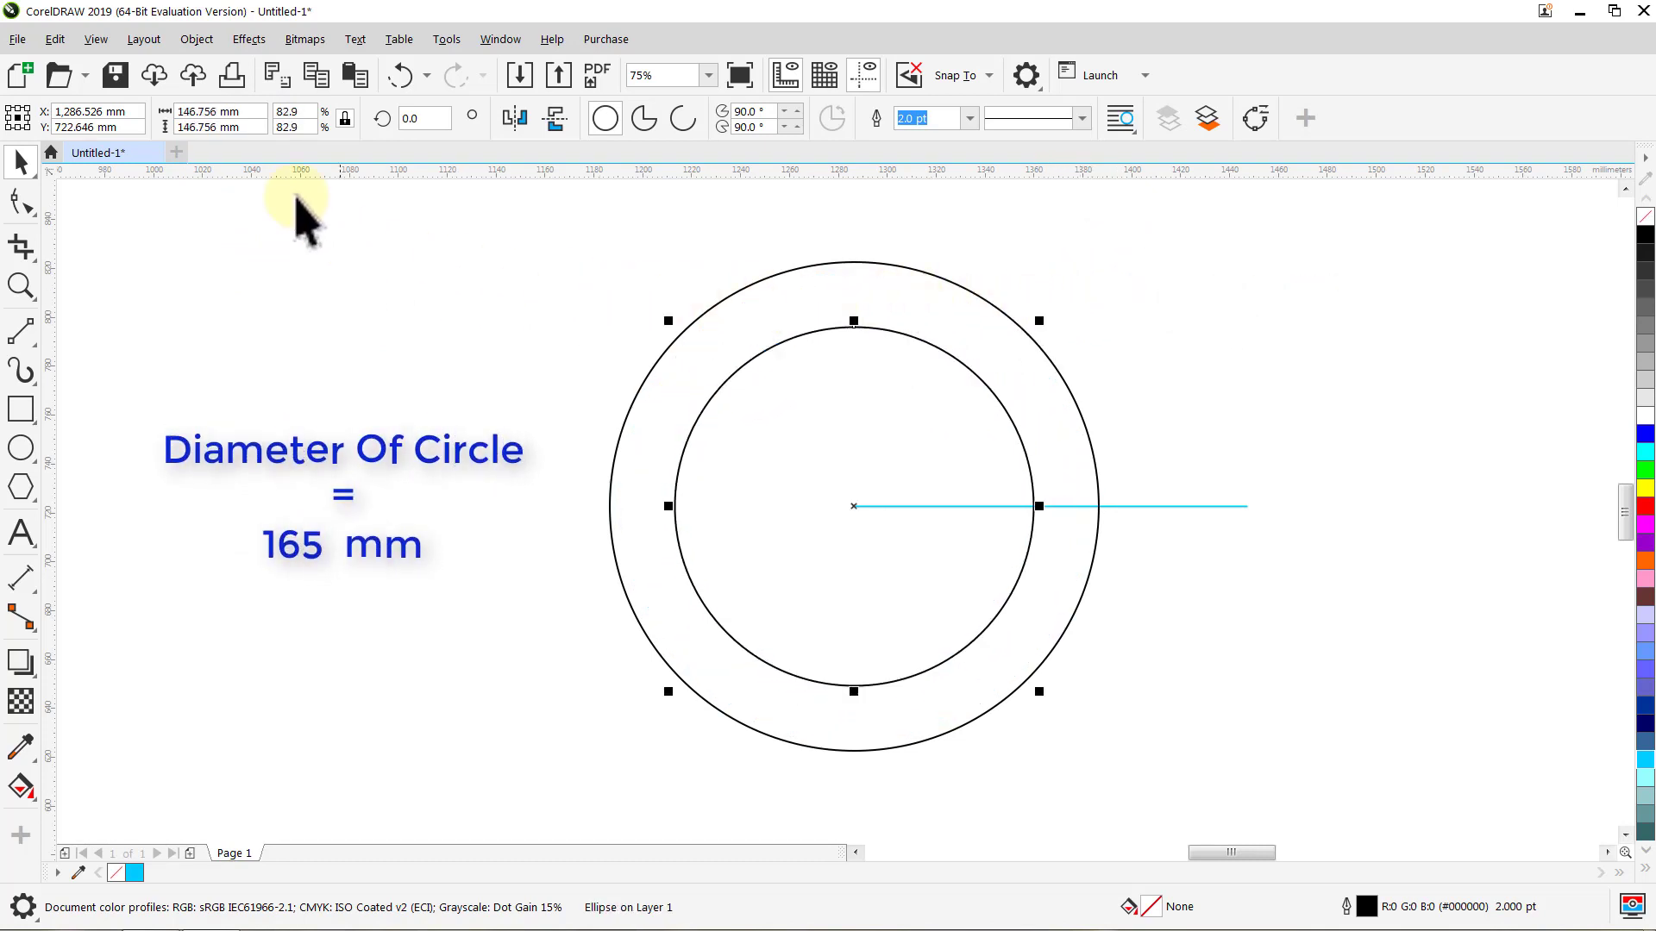
pyautogui.moveTo(190, 127); pyautogui.dragTo(177, 126)
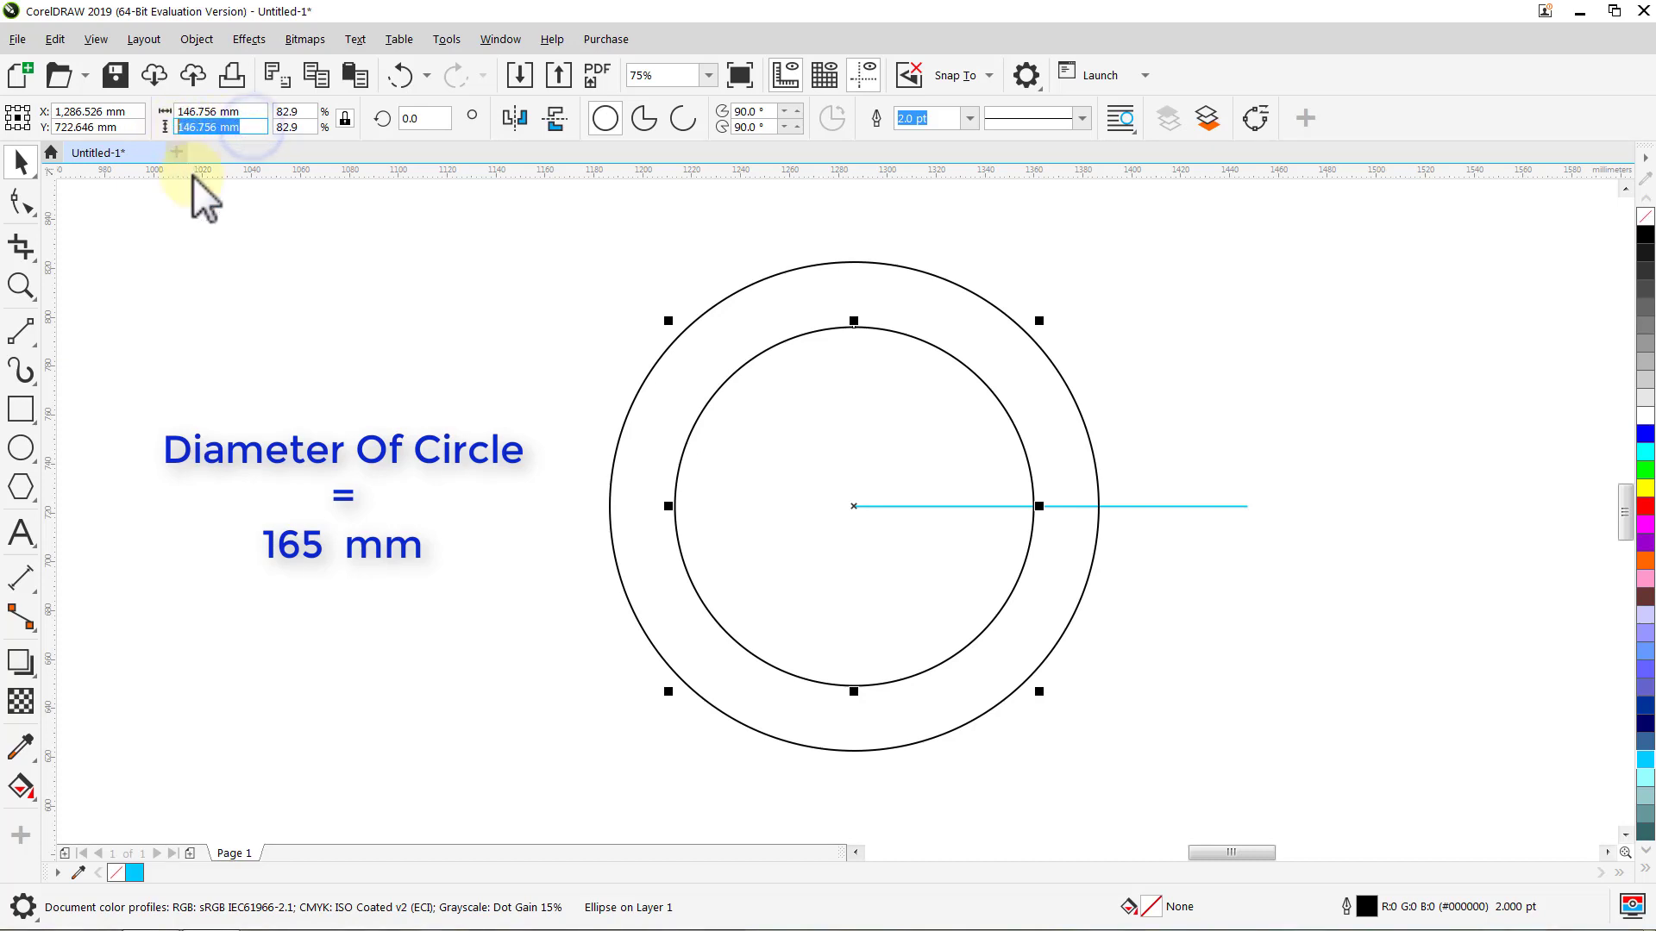
pyautogui.write('165')
pyautogui.press('Return')
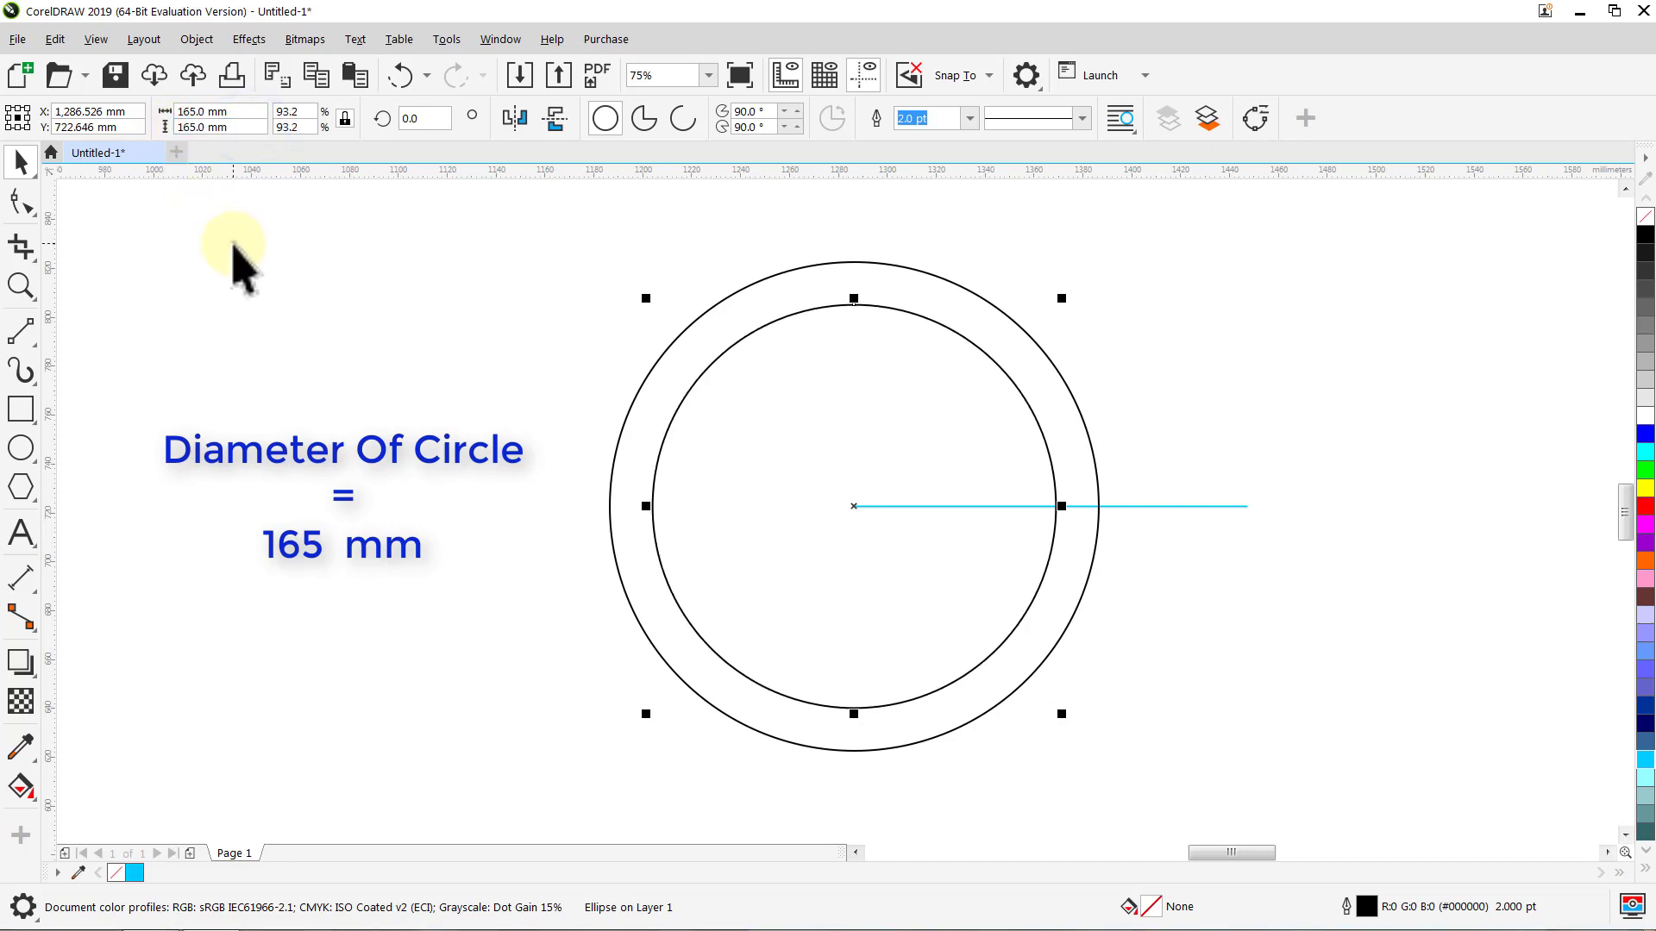
pyautogui.click(234, 250)
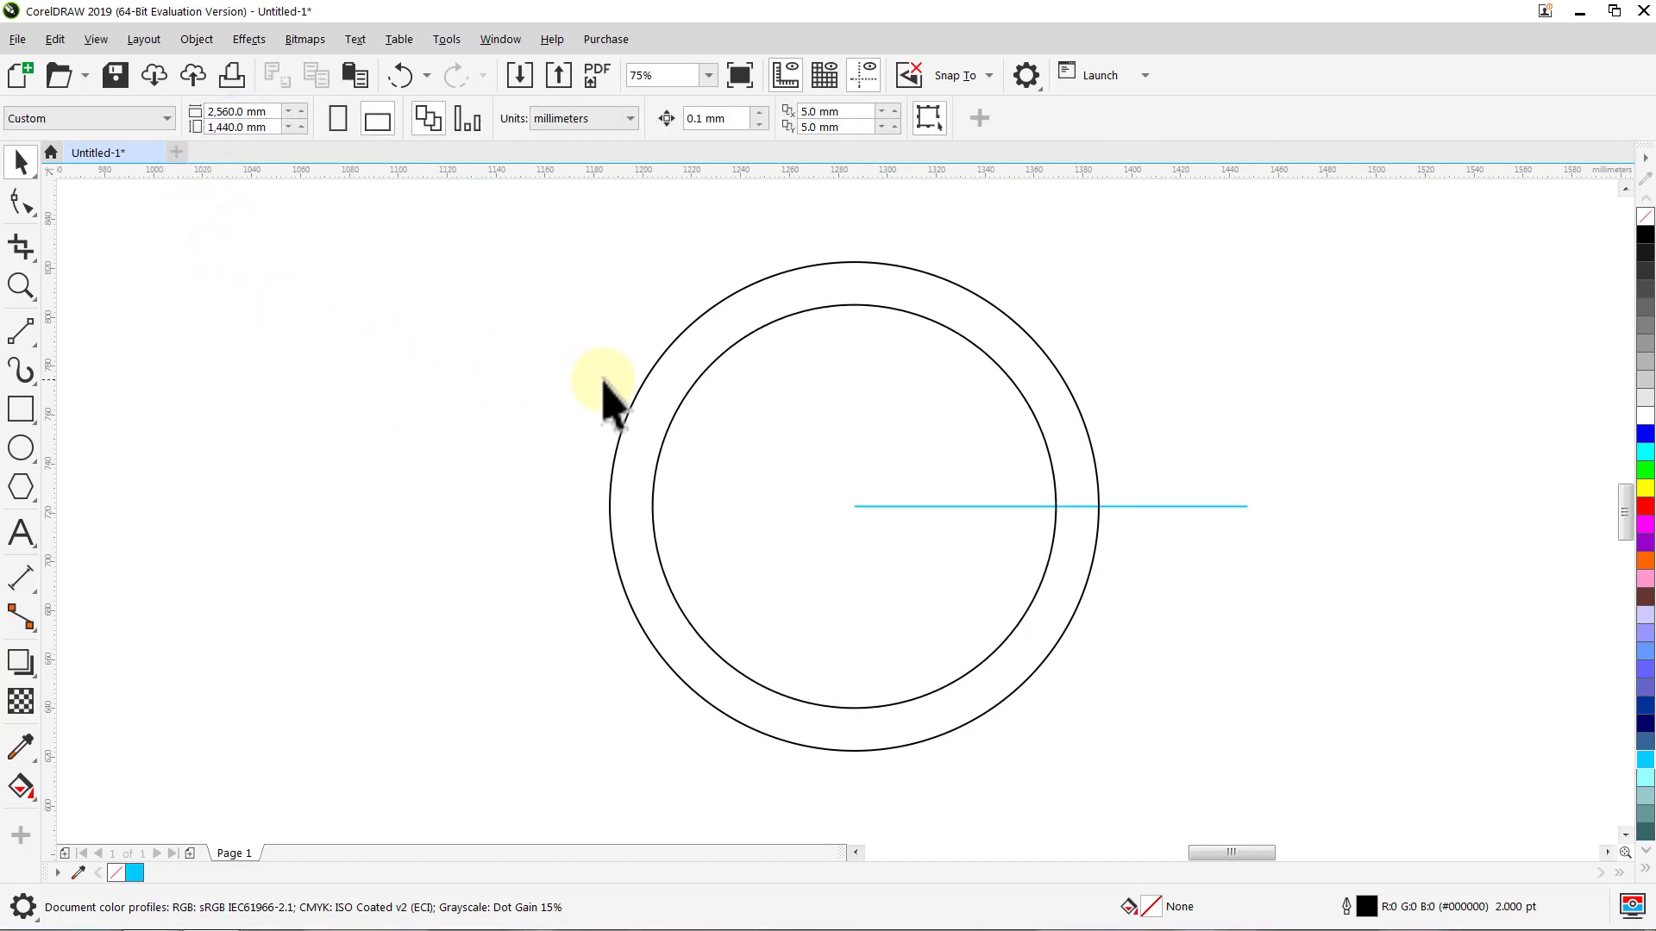
# Step: Trim the outer circle with the inner circle, then delete the inner circle to leave a ring
pyautogui.click(747, 383)
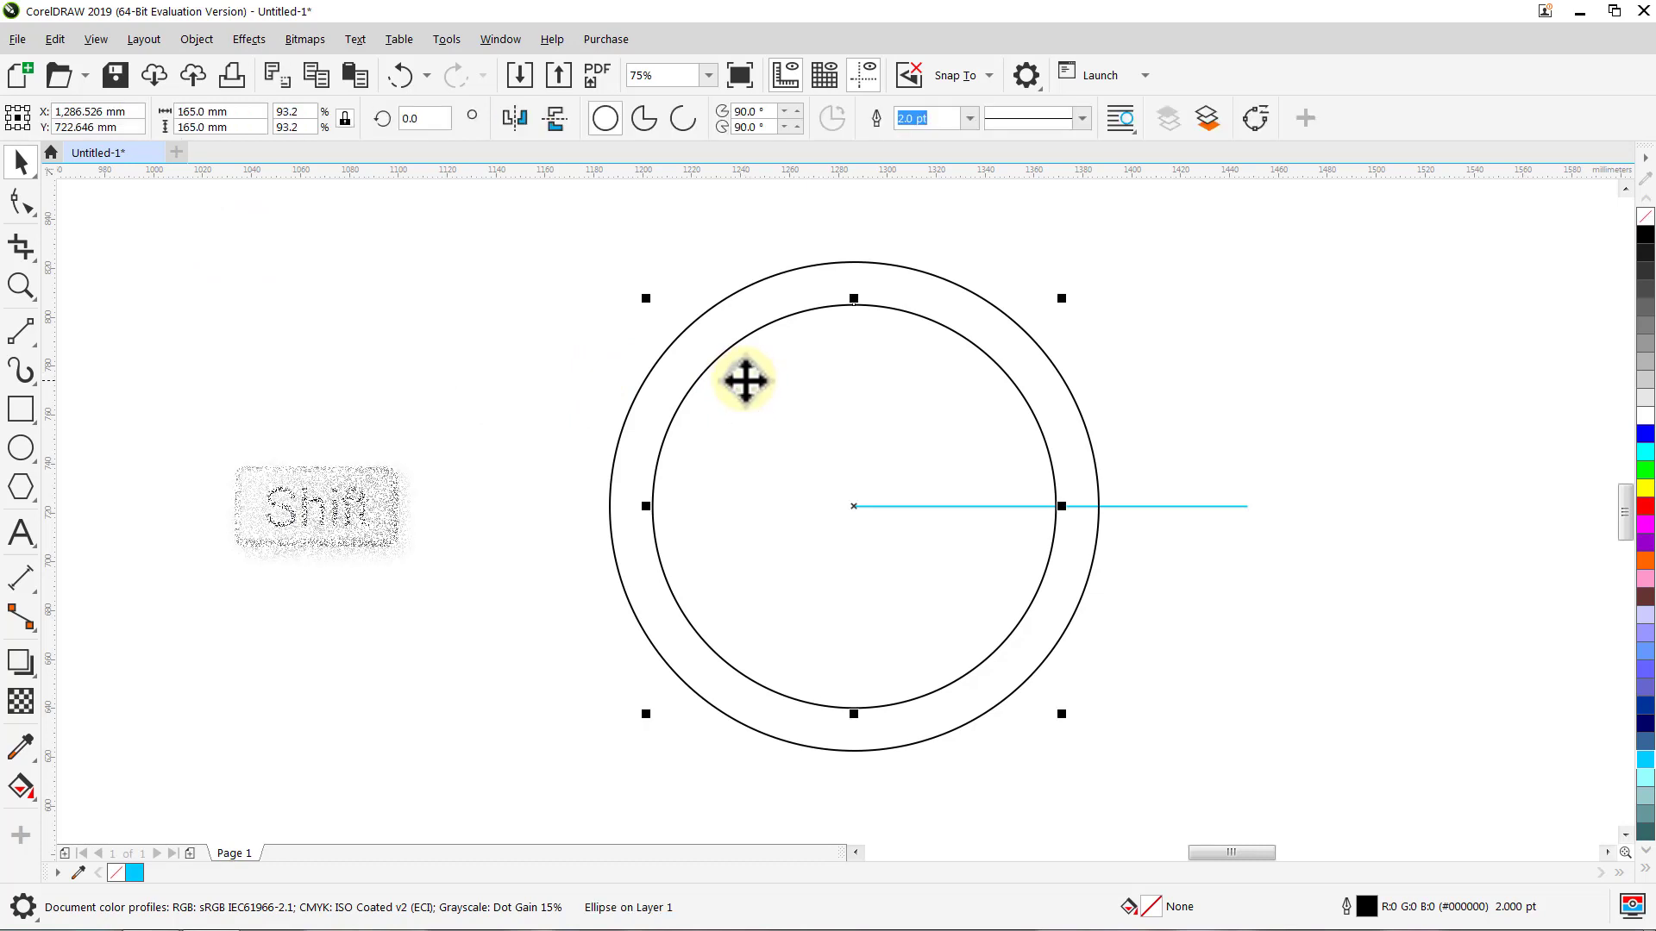
pyautogui.keyDown('shift'); pyautogui.click(740, 291); pyautogui.keyUp('shift')
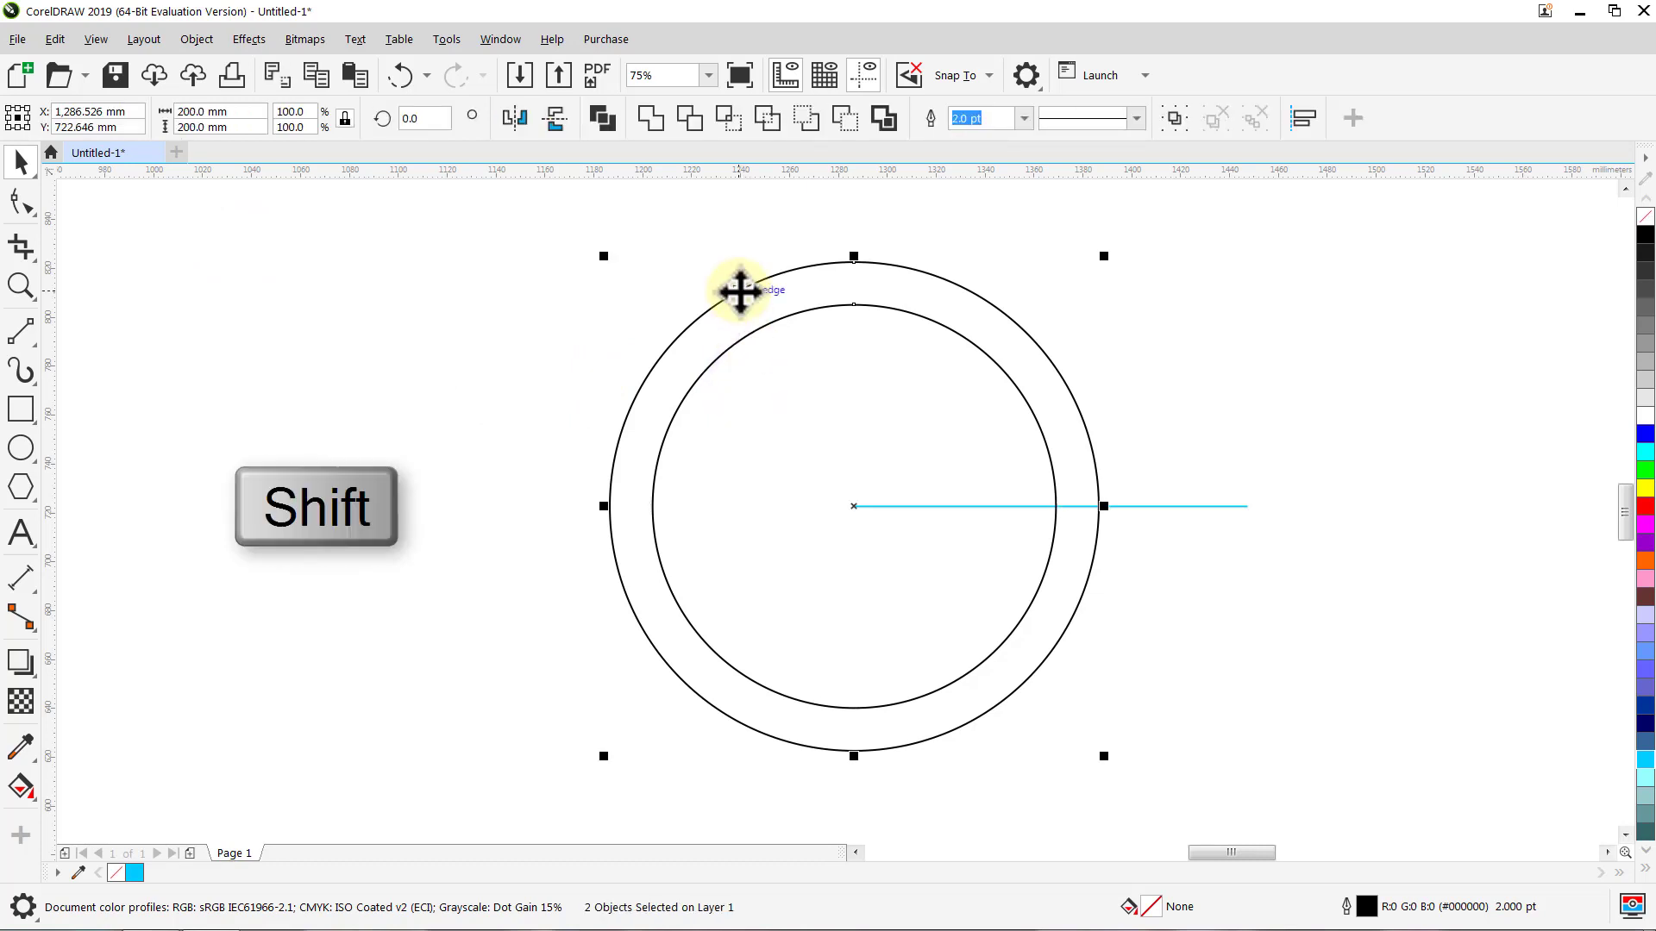
pyautogui.click(690, 119)
pyautogui.click(677, 210)
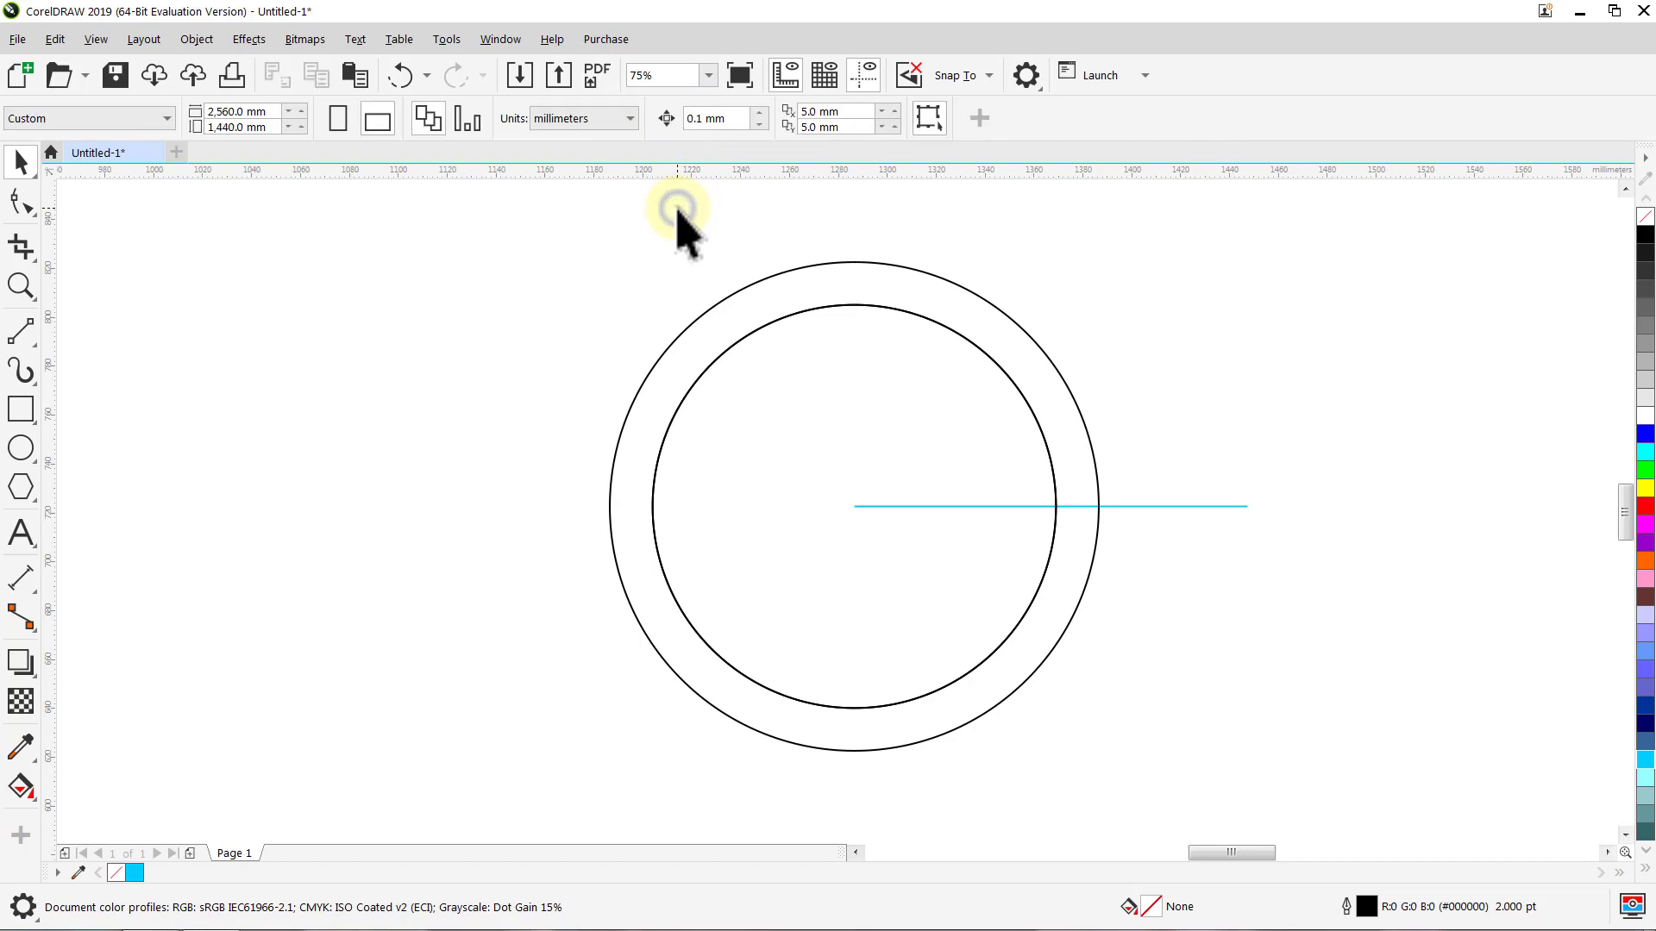
pyautogui.click(762, 407)
pyautogui.press('Delete')
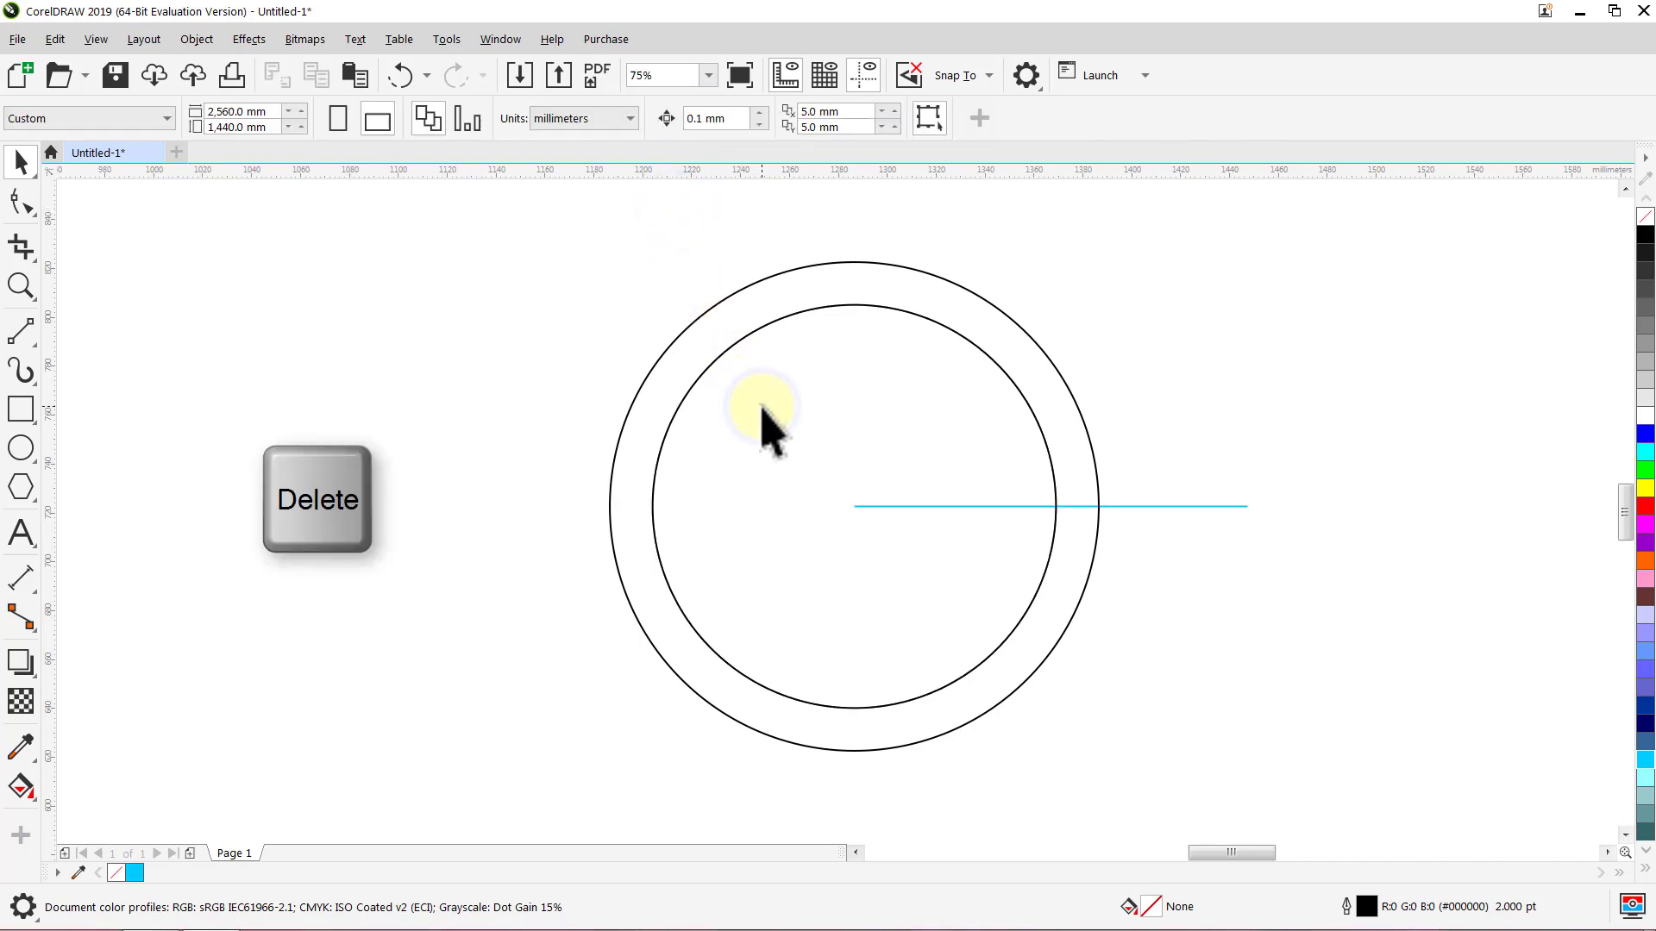
# Step: Copy the ring 100 mm to the left and move the copy's rotation centre to the locked line's left endpoint
pyautogui.click(699, 378)
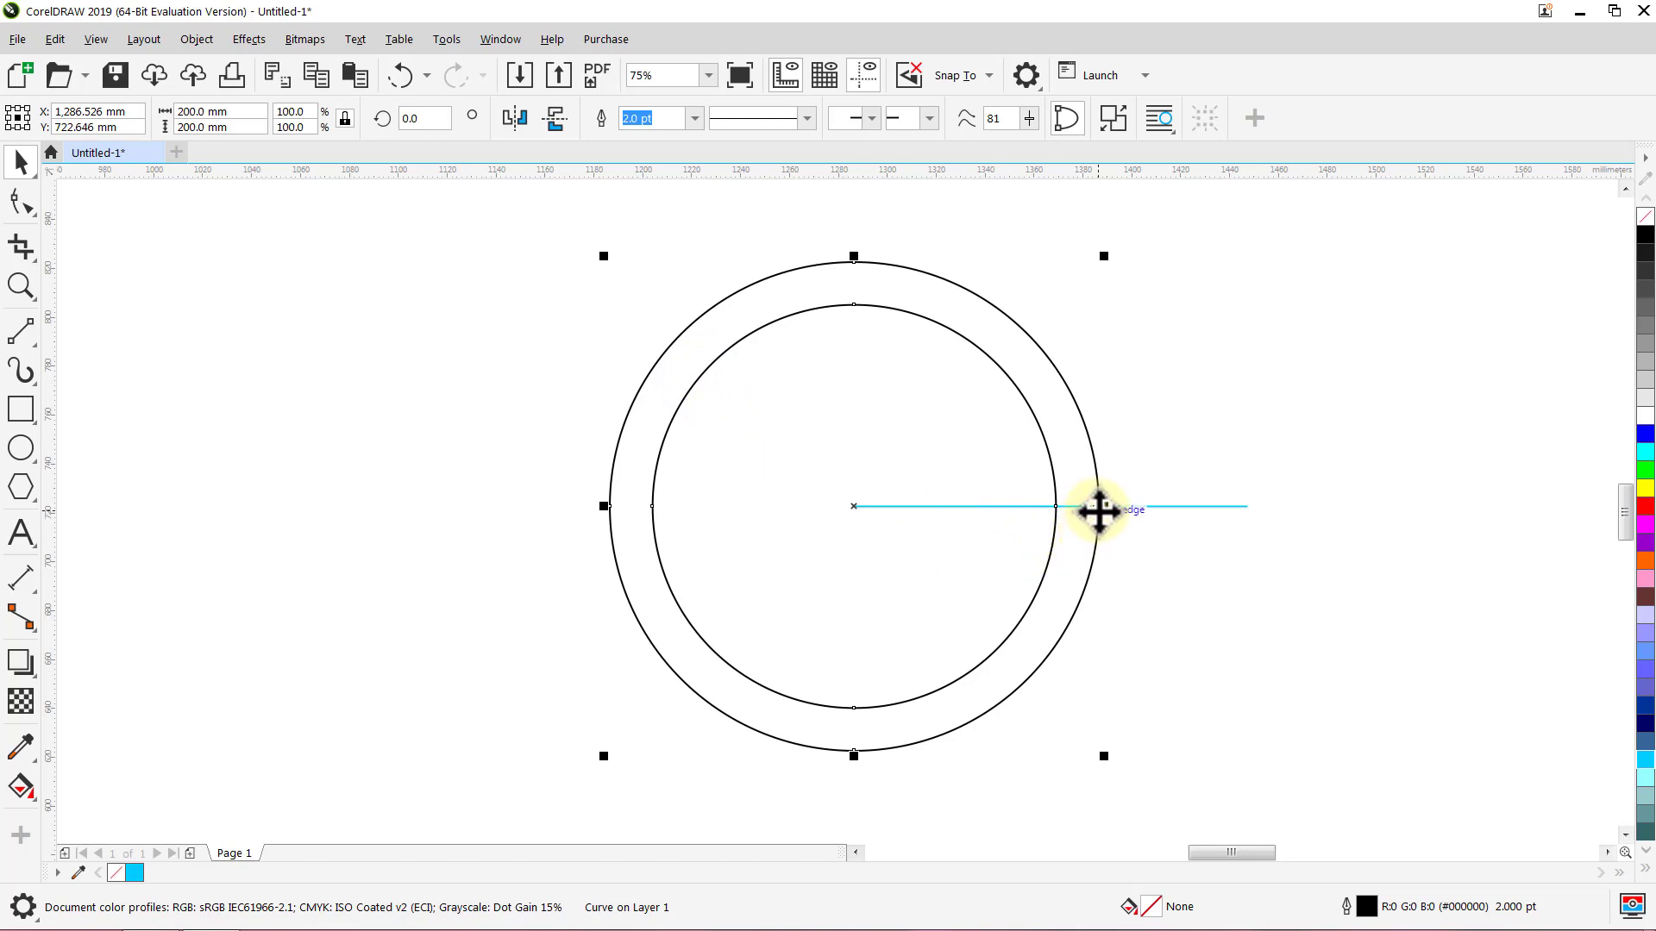
pyautogui.moveTo(1098, 510); pyautogui.dragTo(856, 508)
pyautogui.rightClick(857, 508)
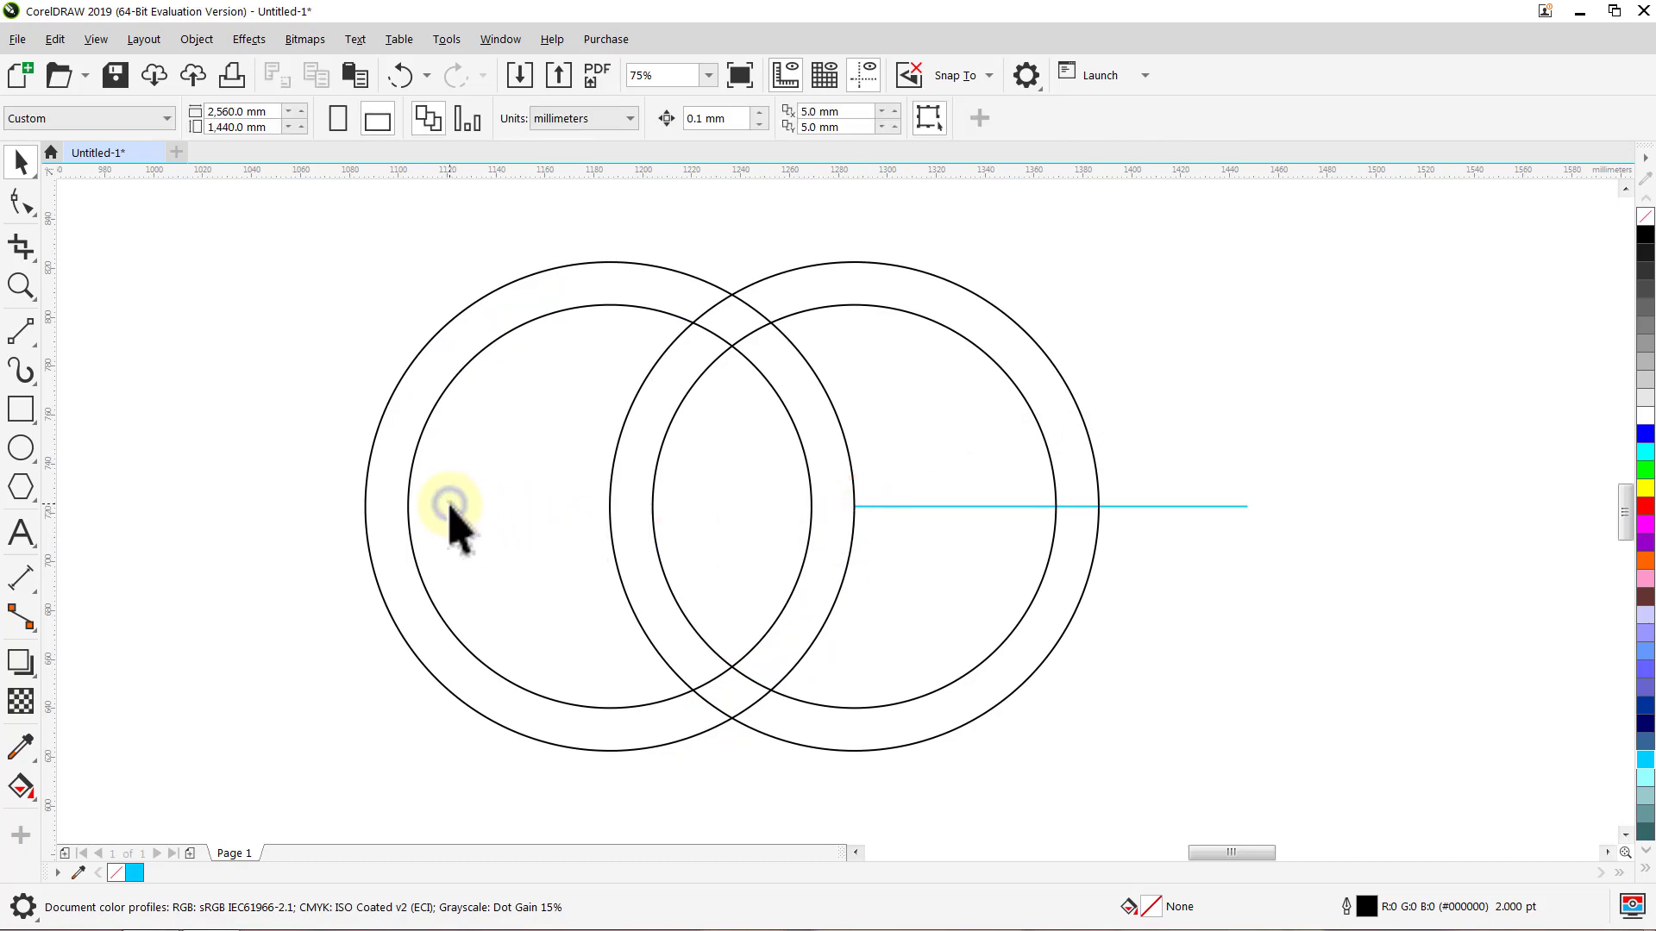
pyautogui.moveTo(408, 492); pyautogui.dragTo(409, 492)
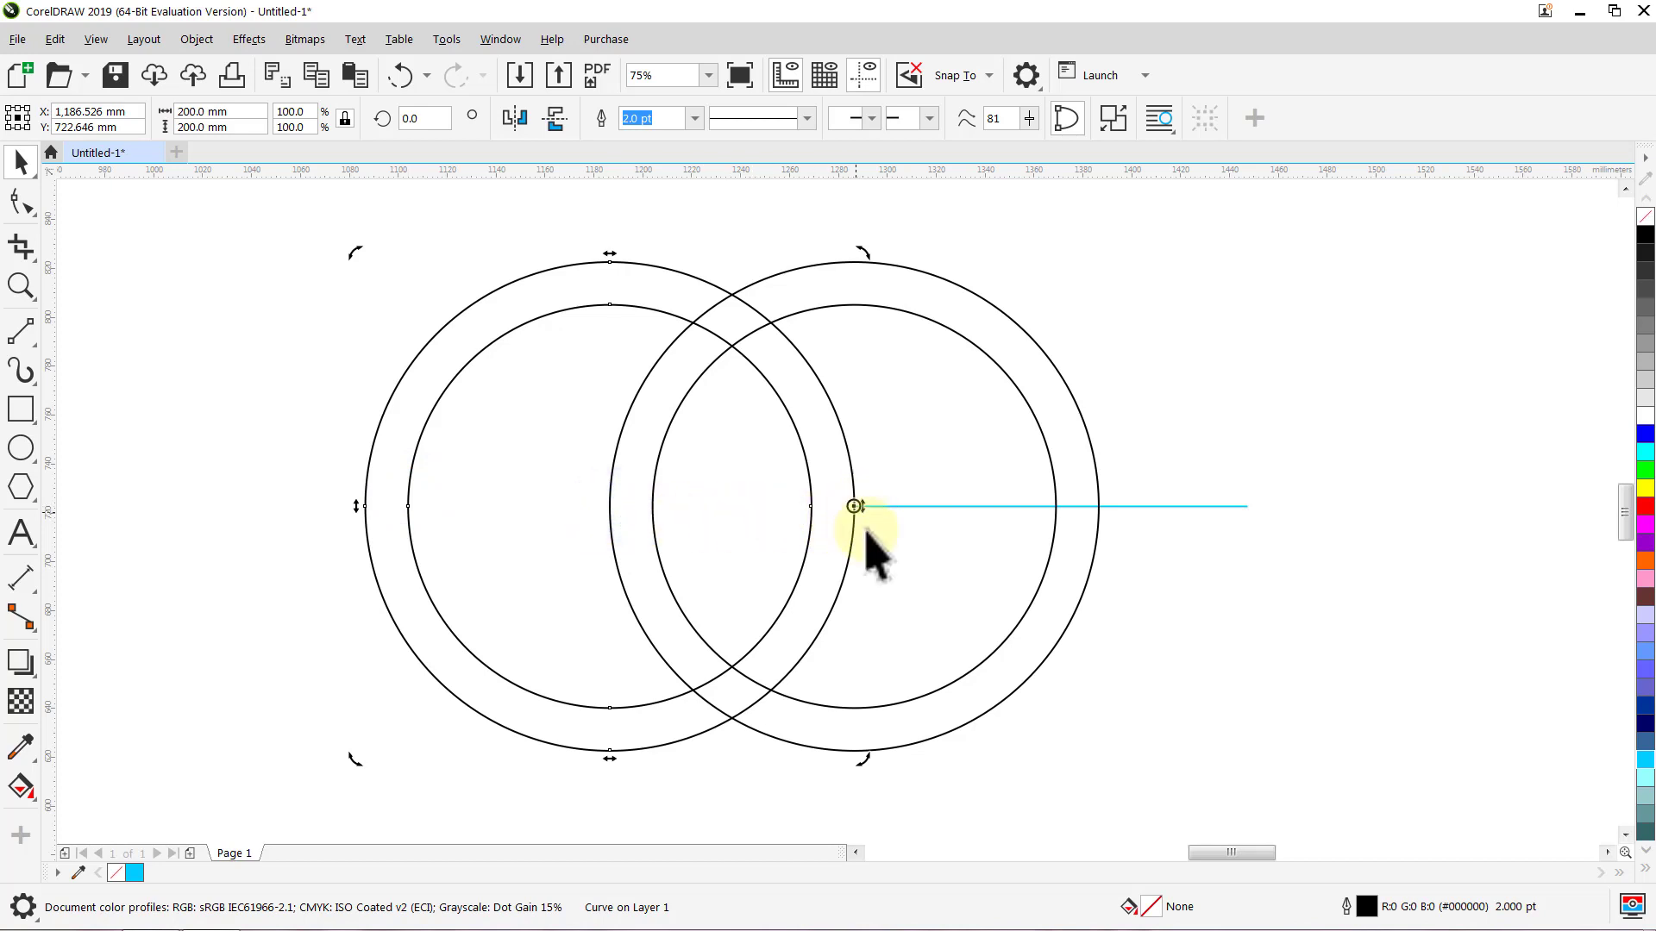
# Step: Rotate the left ring by 90 degrees about the guide line's left endpoint with 3 copies
pyautogui.click(1095, 694)
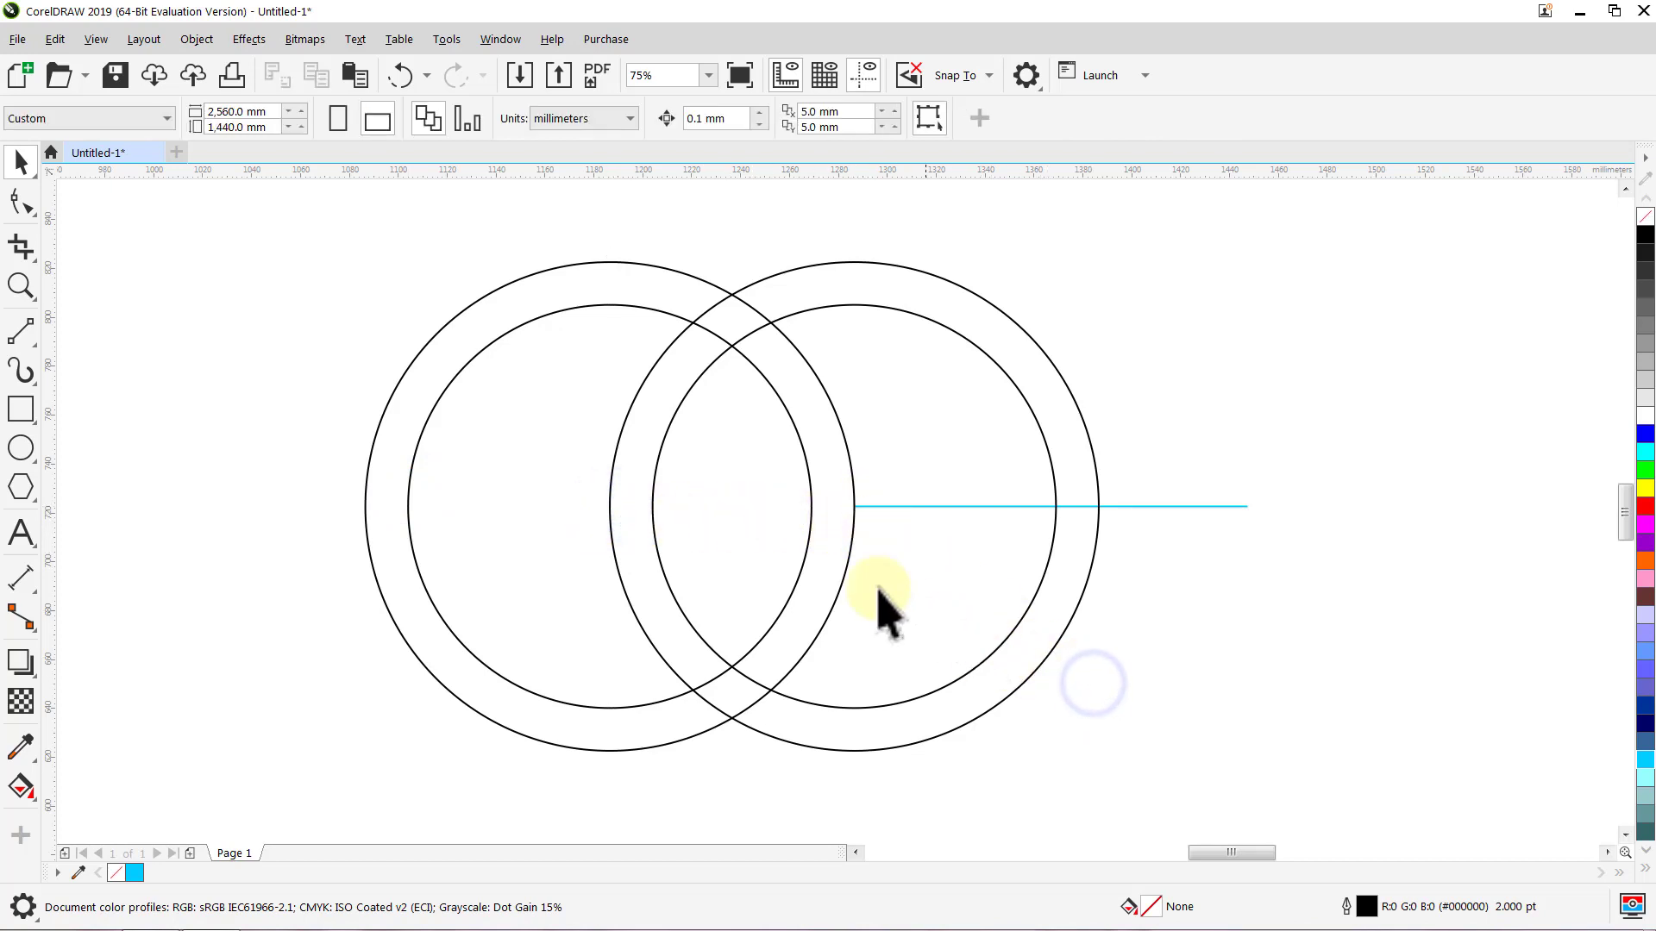
pyautogui.click(500, 39)
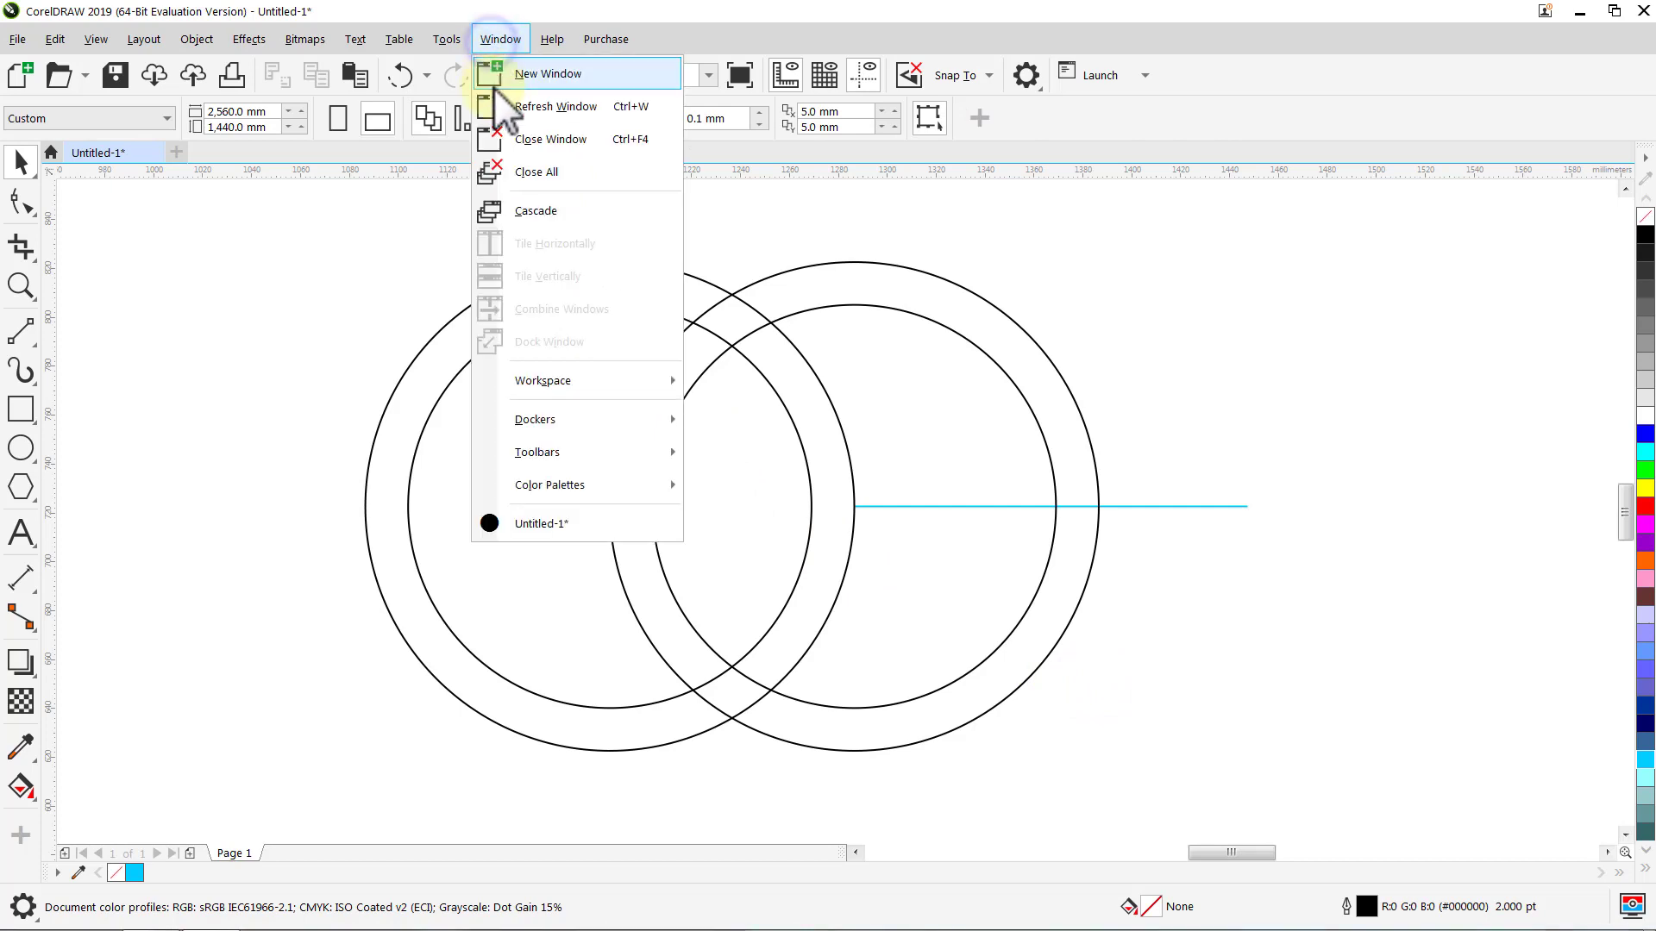
pyautogui.moveTo(545, 421)
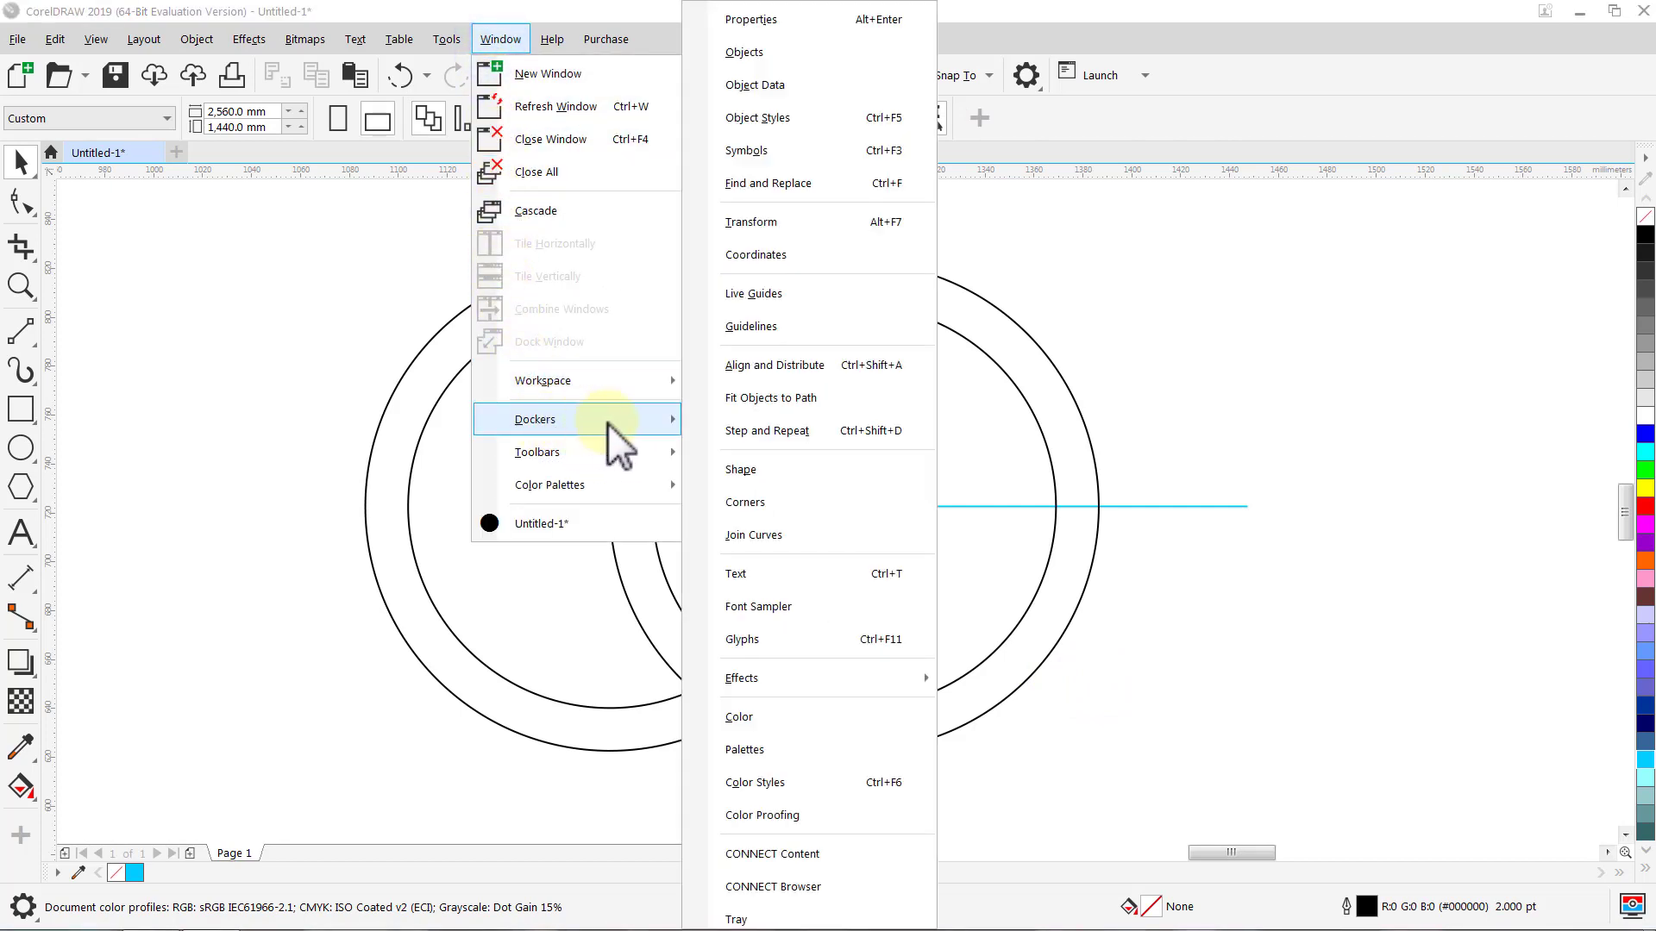
pyautogui.click(809, 226)
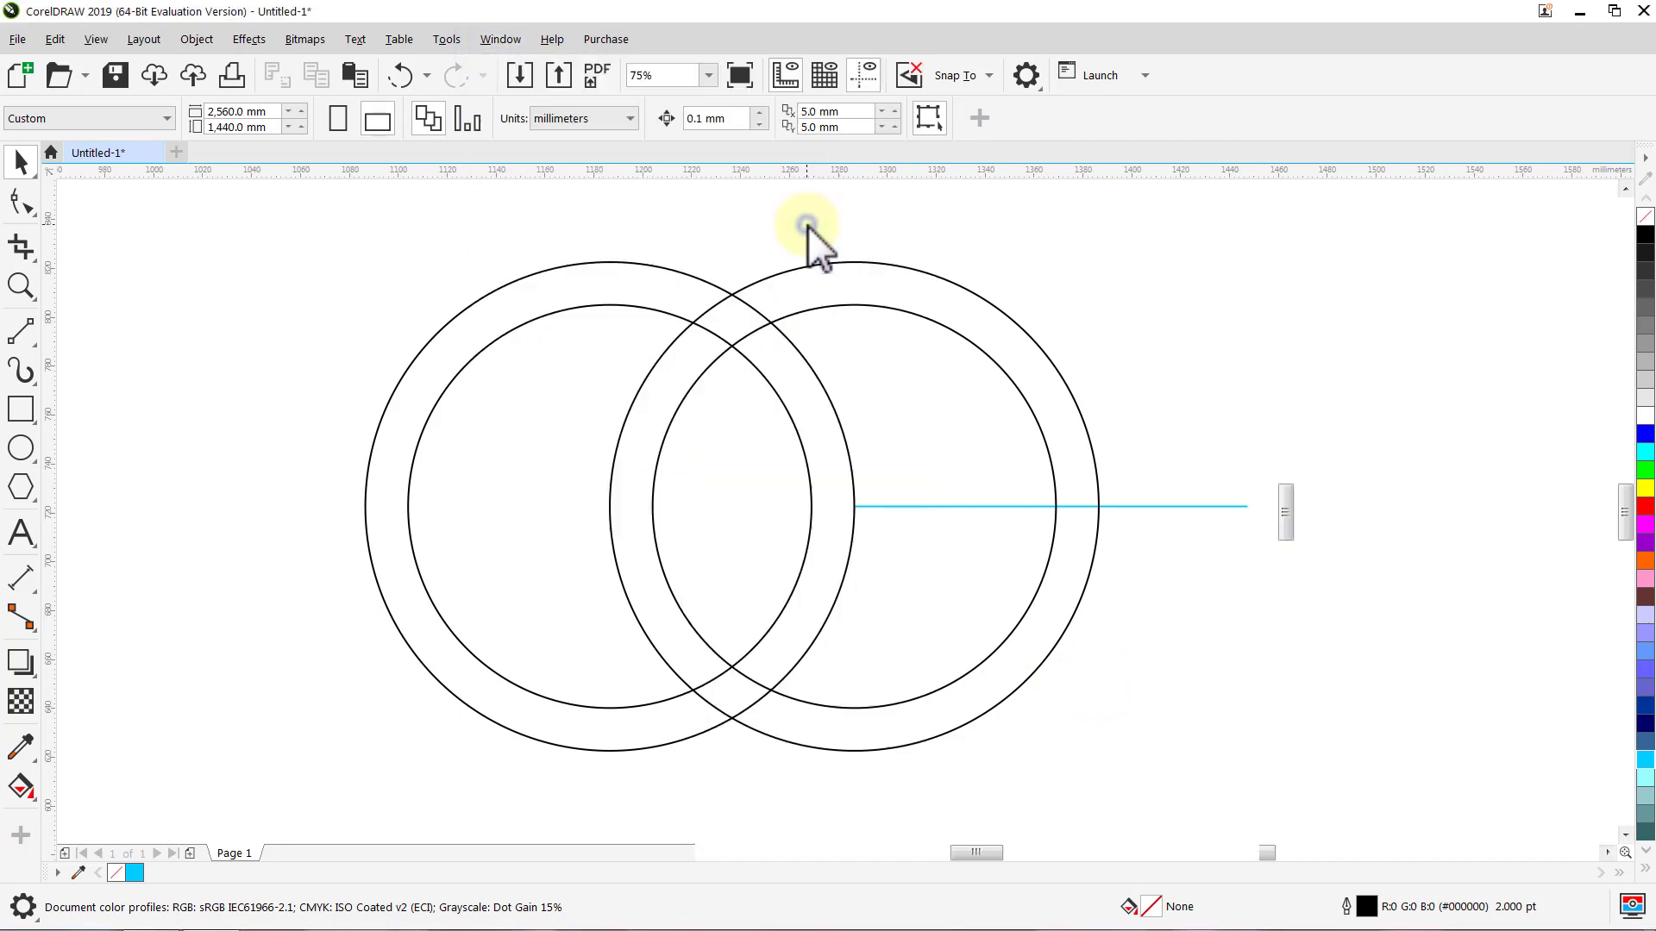
pyautogui.click(479, 264)
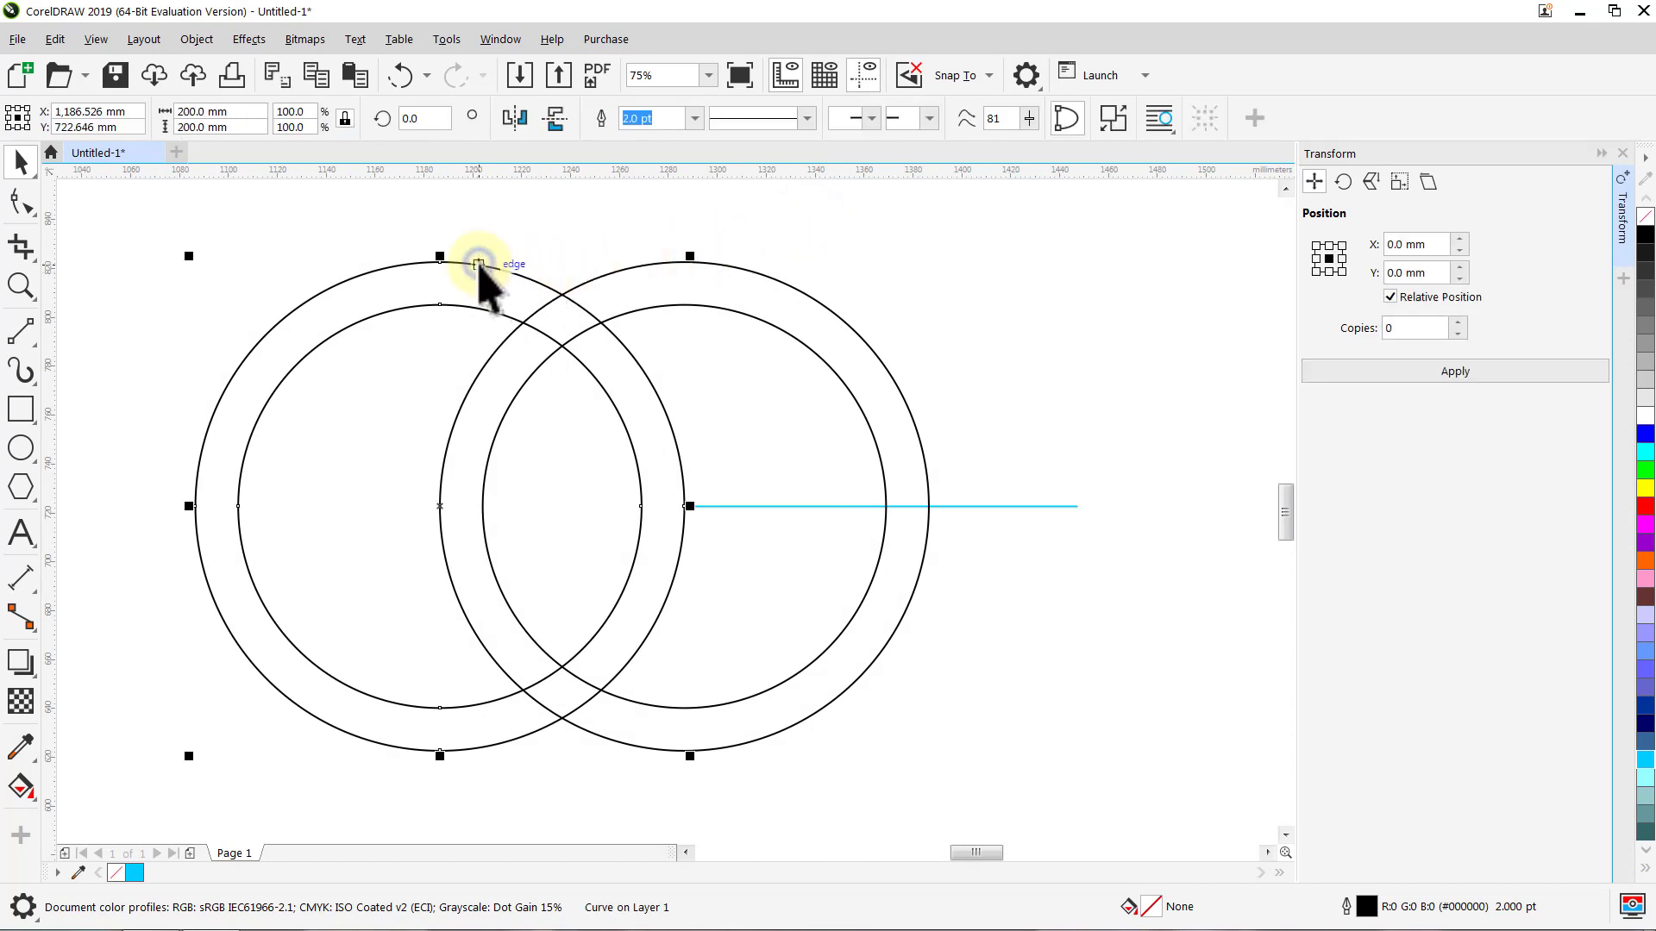
pyautogui.click(1347, 183)
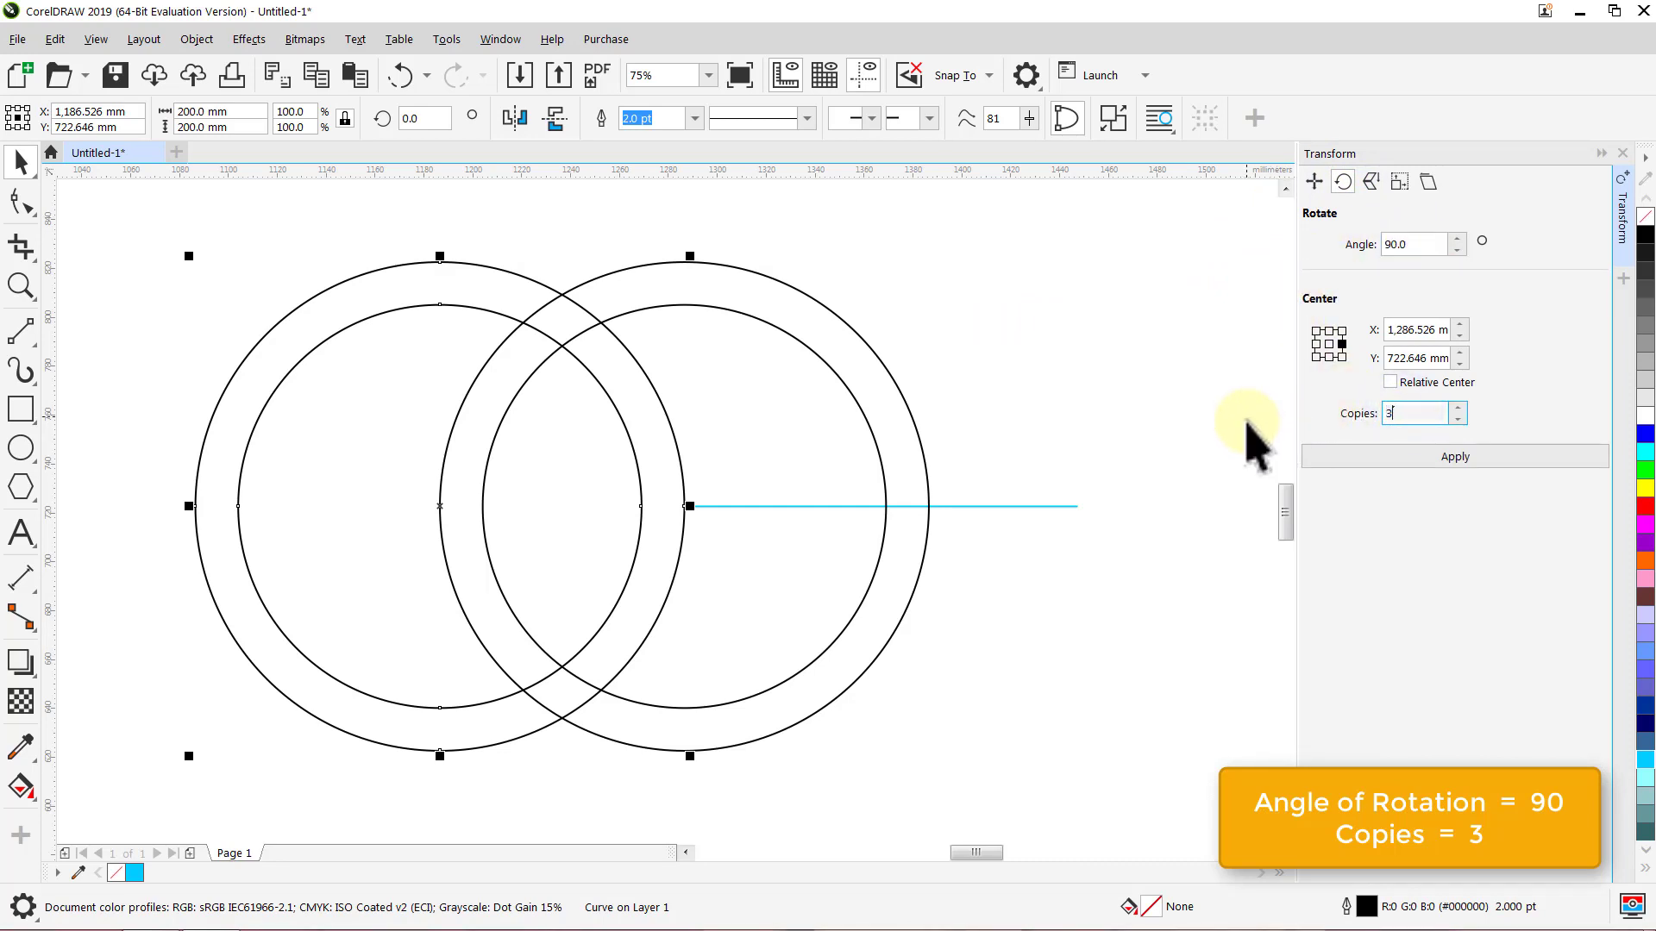
pyautogui.click(1457, 466)
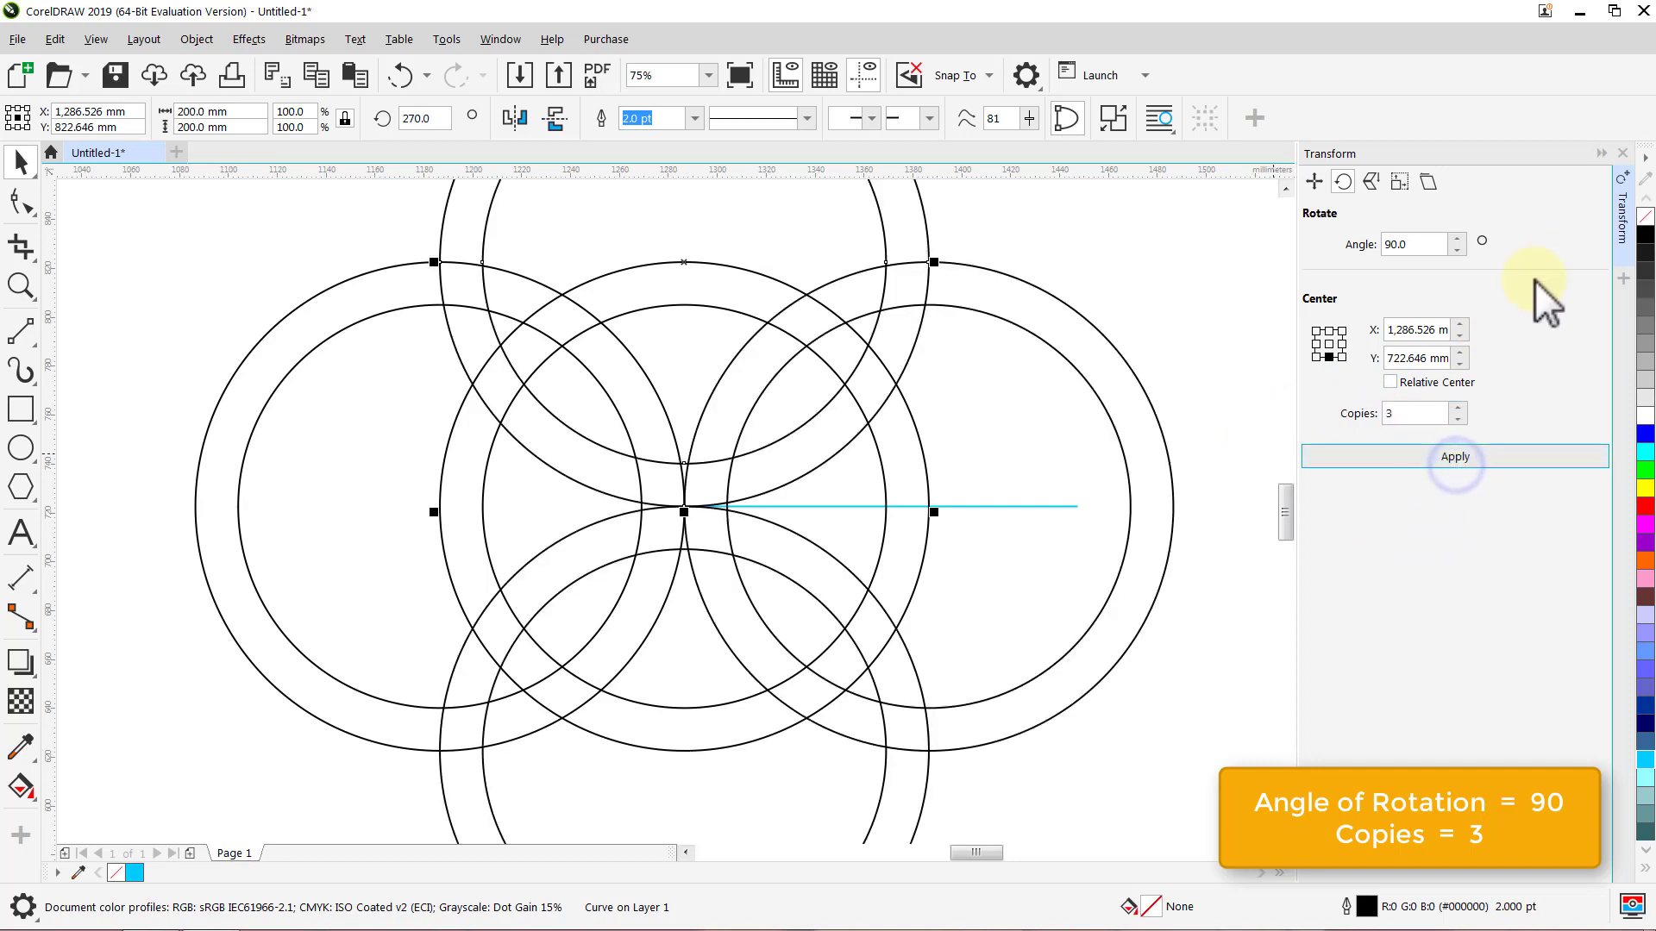
pyautogui.click(1621, 220)
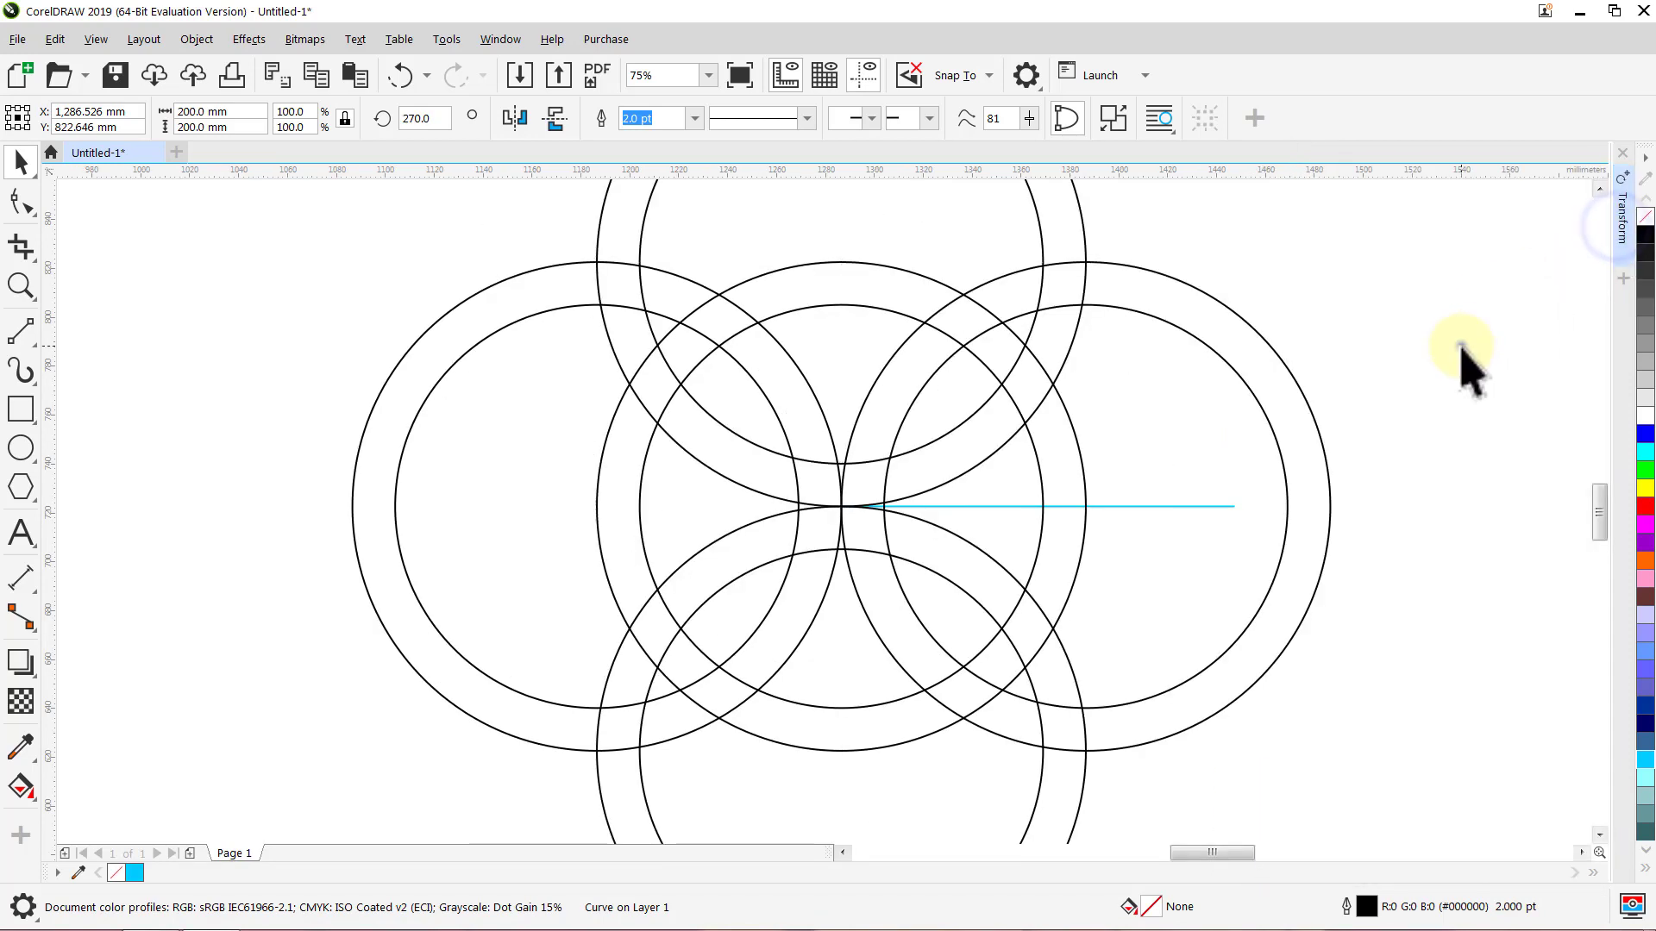
# Step: Select all the unlocked rings and group them
pyautogui.click(1466, 358)
pyautogui.hotkey('ctrl', 'a')
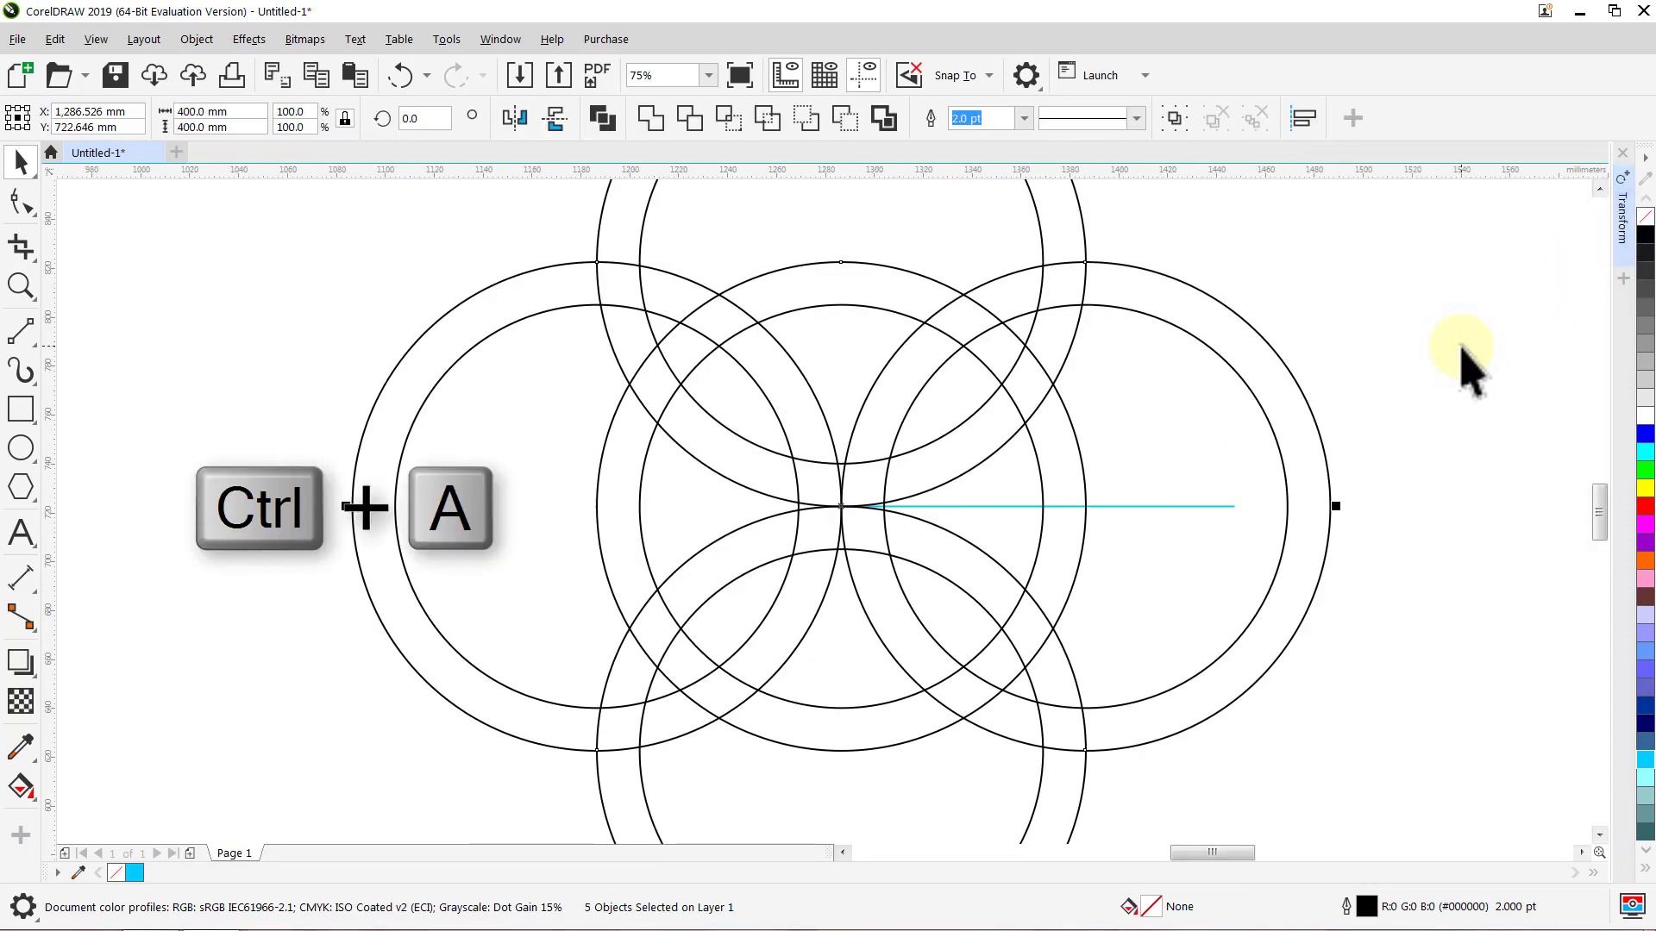
pyautogui.hotkey('ctrl', 'g')
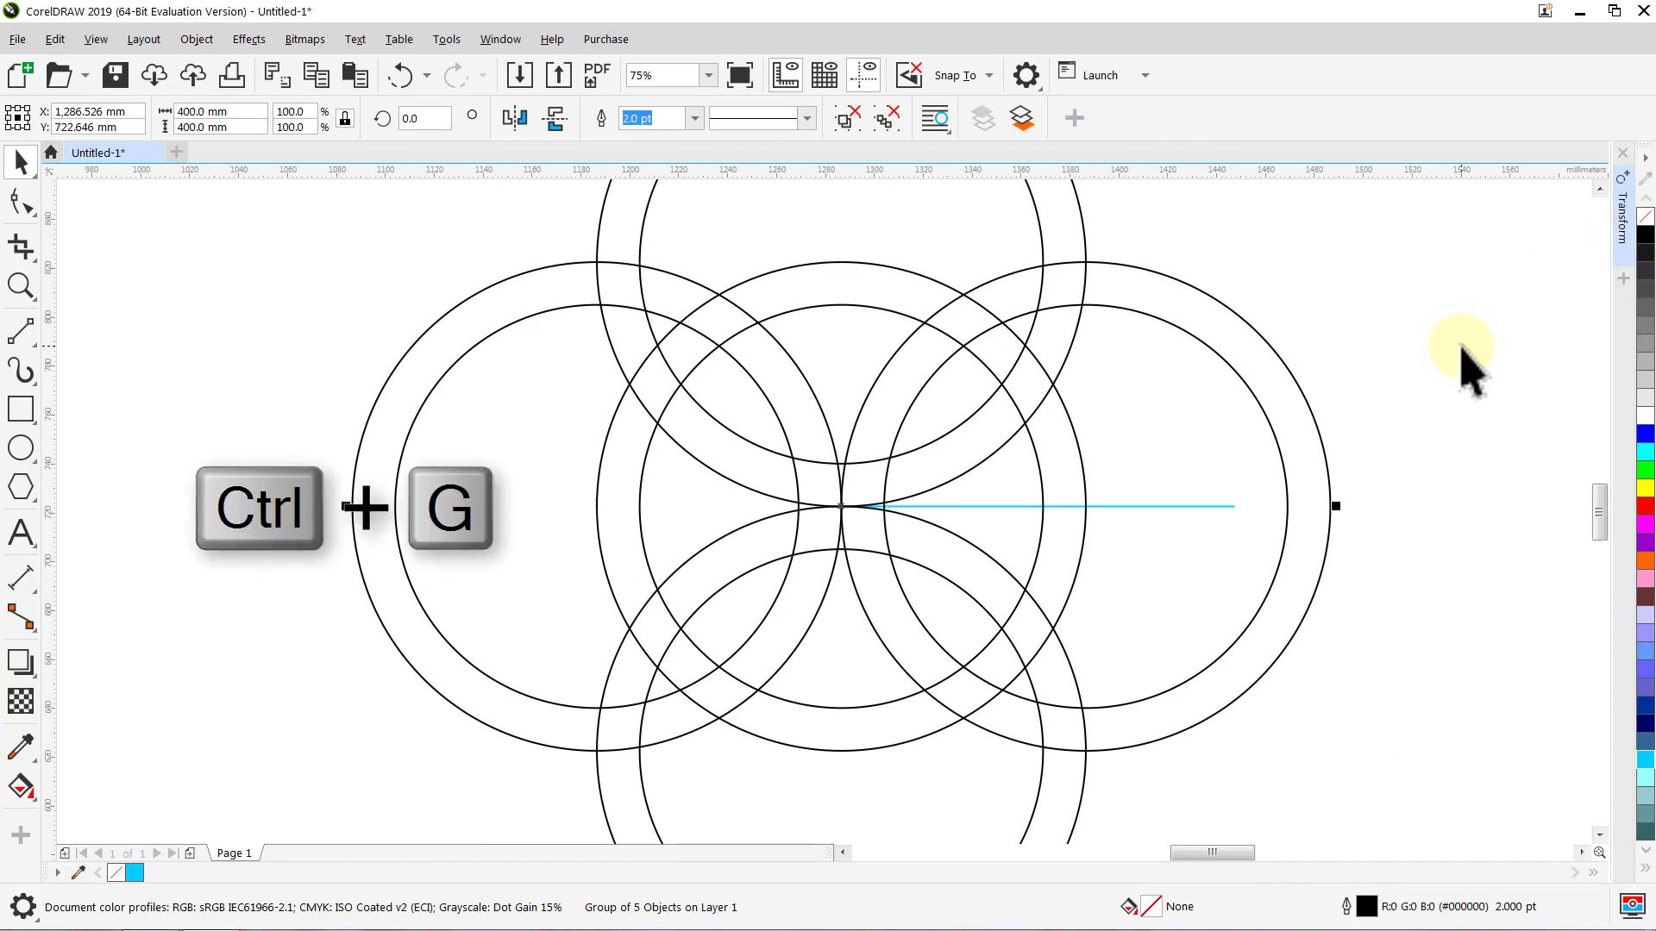
pyautogui.click(1466, 357)
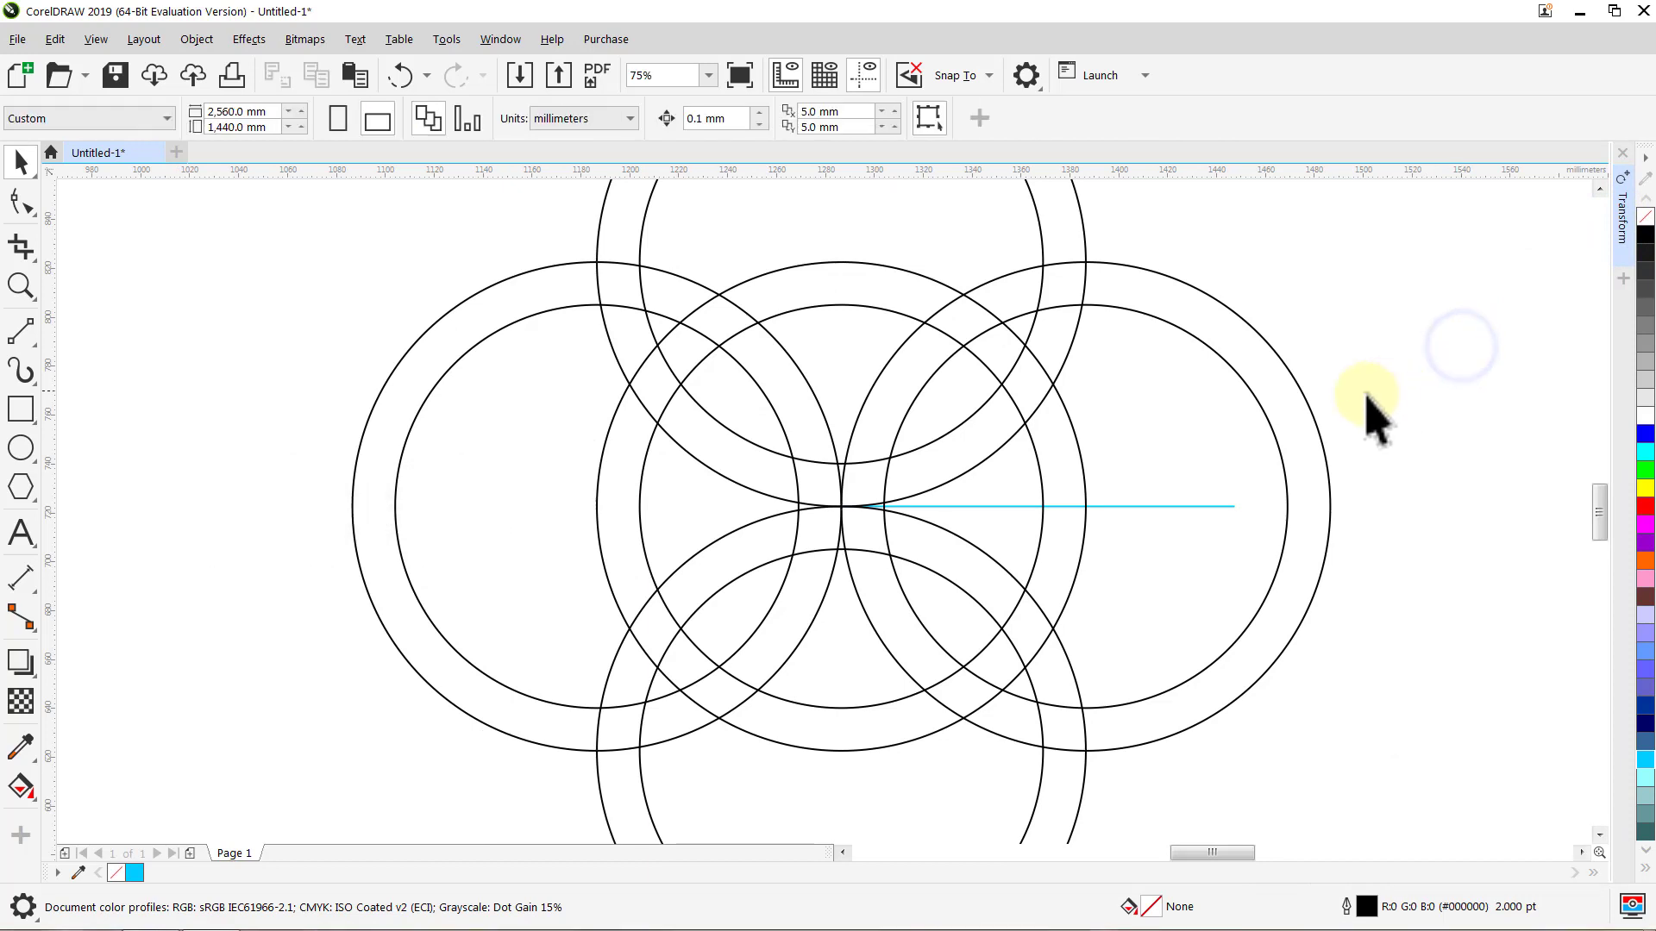
# Step: Remove the crossing segments where the left, upper and centre rings overlap, using Virtual Segment Delete to form an over-under weave
pyautogui.click(28, 248)
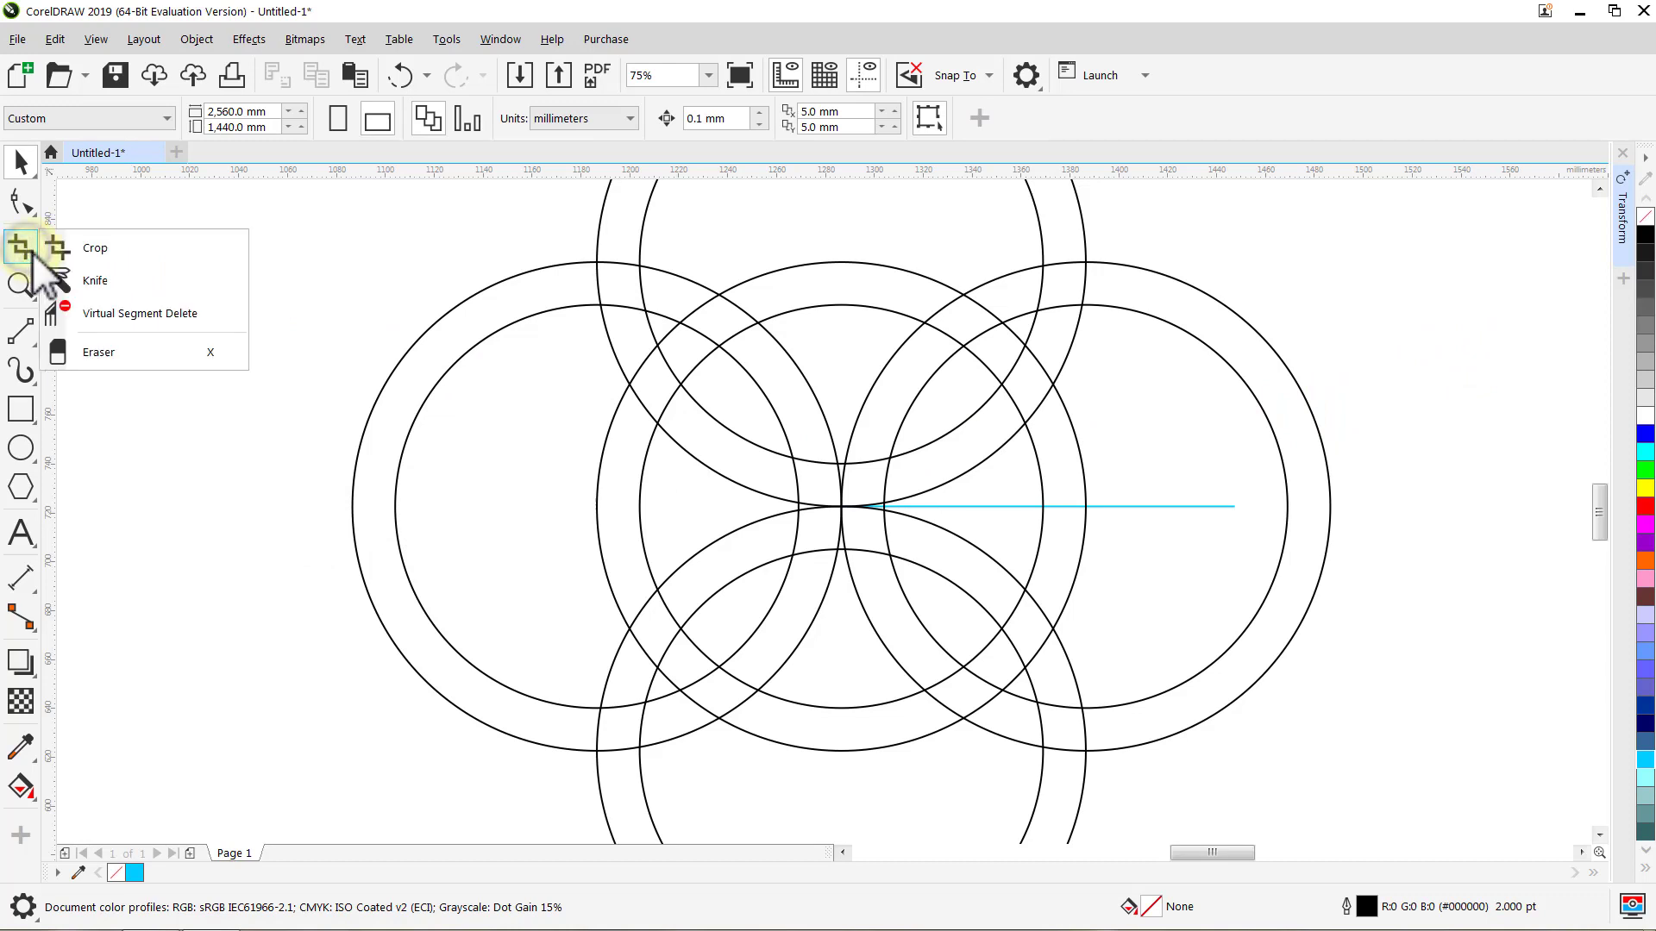
pyautogui.click(97, 312)
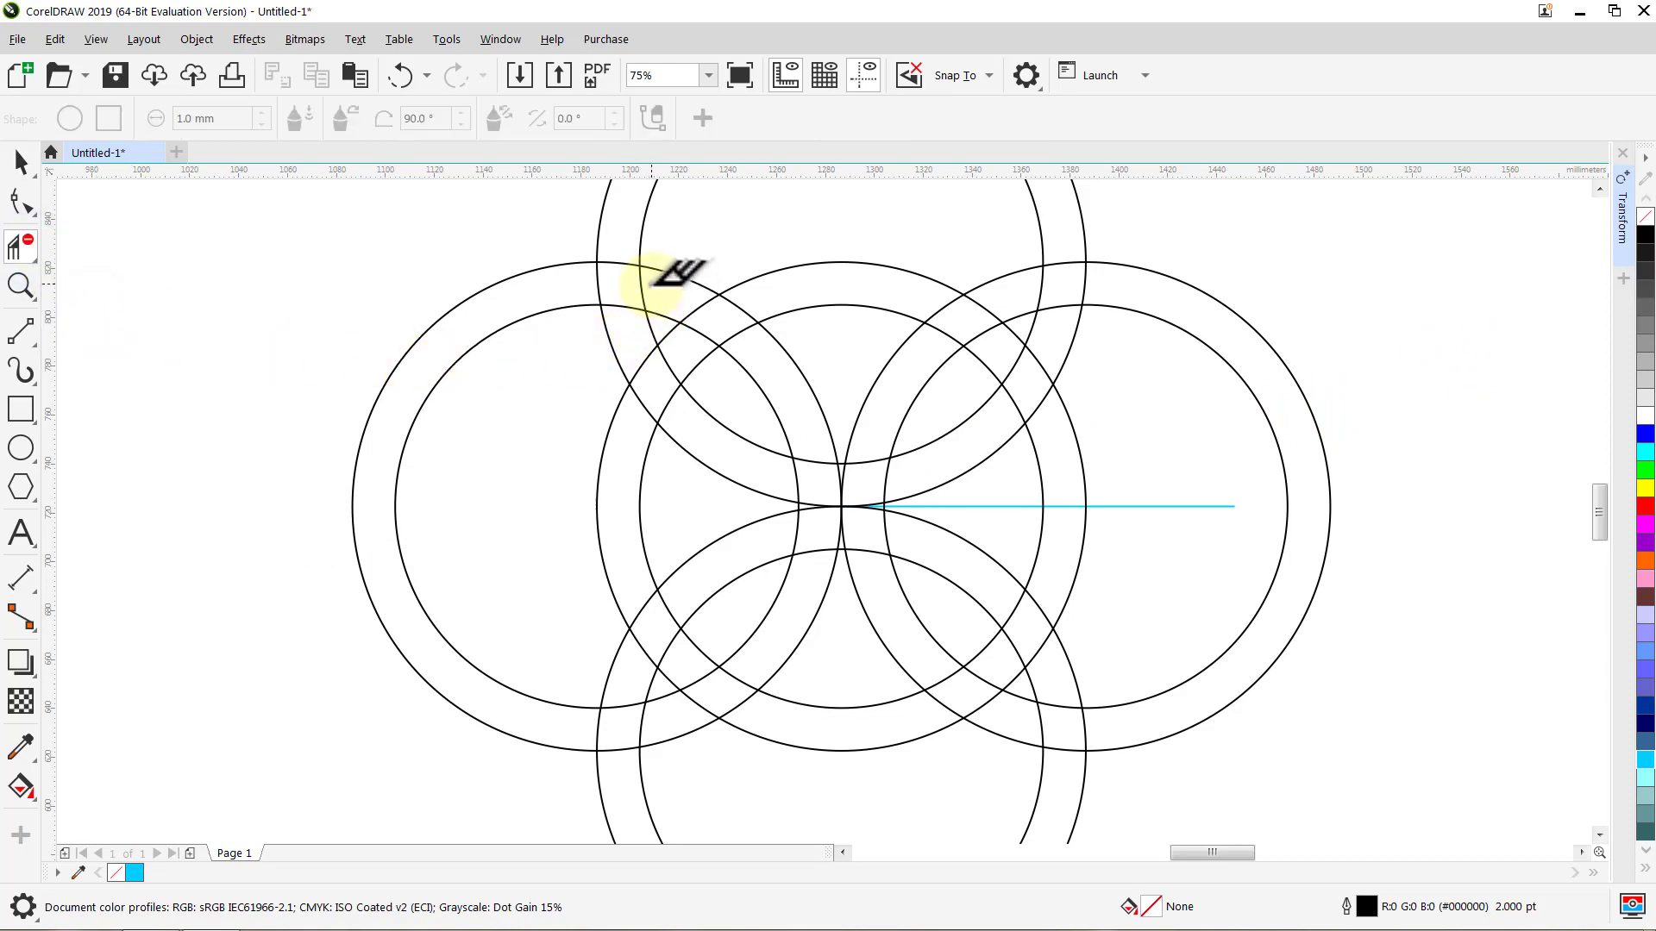
pyautogui.click(619, 308)
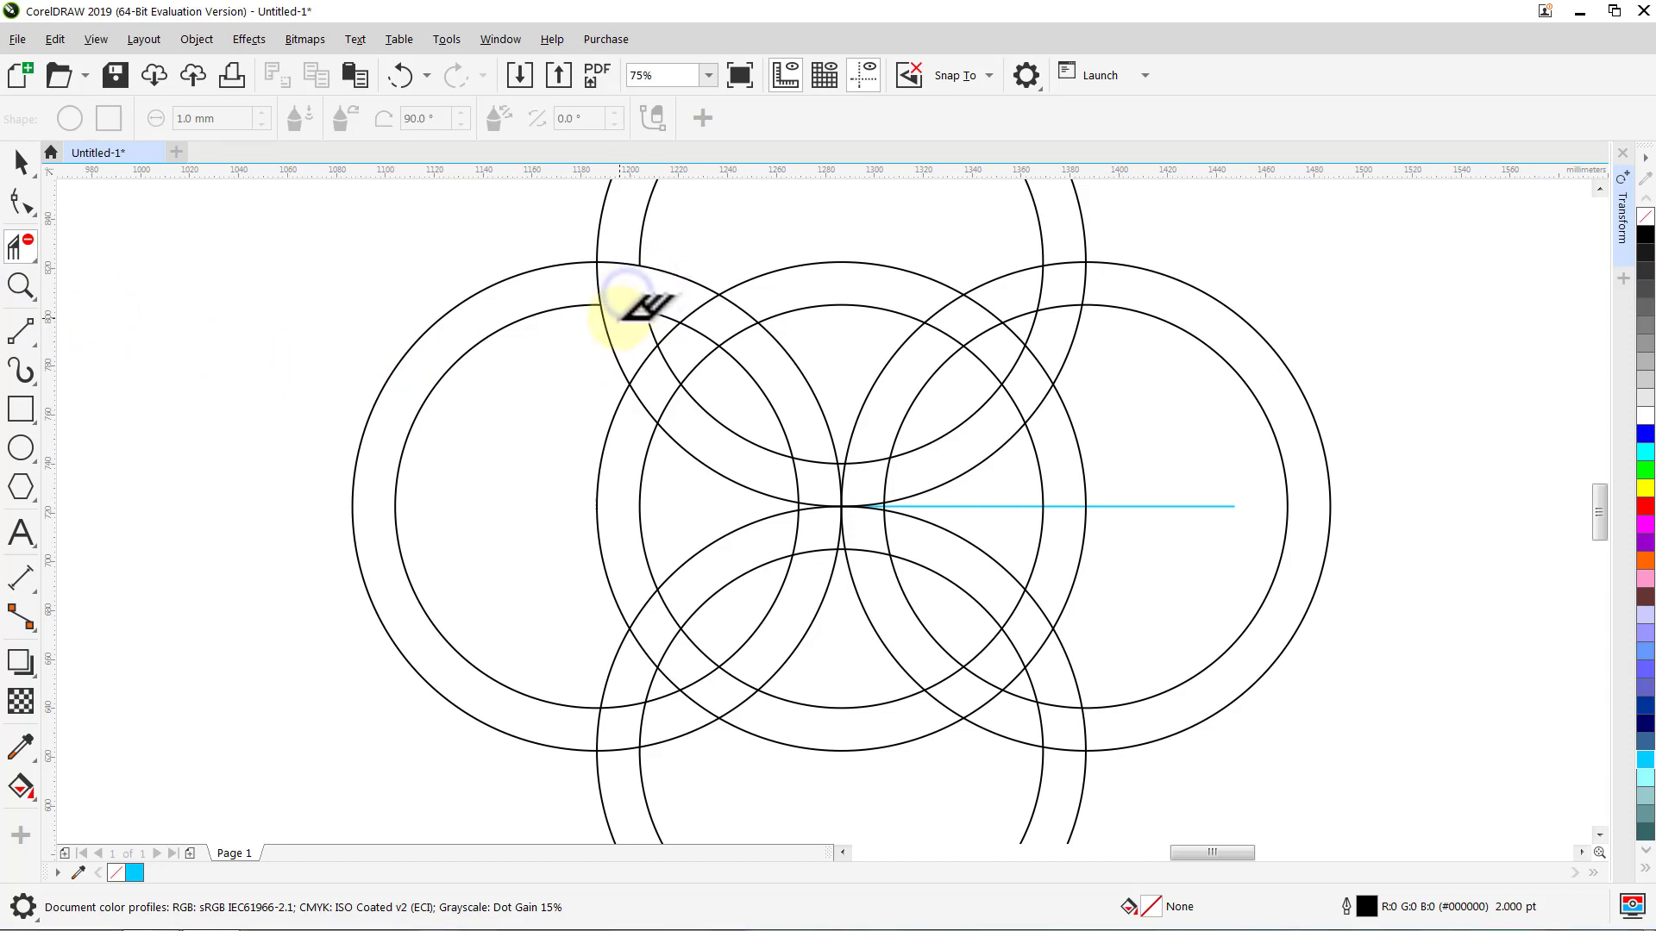
pyautogui.click(668, 364)
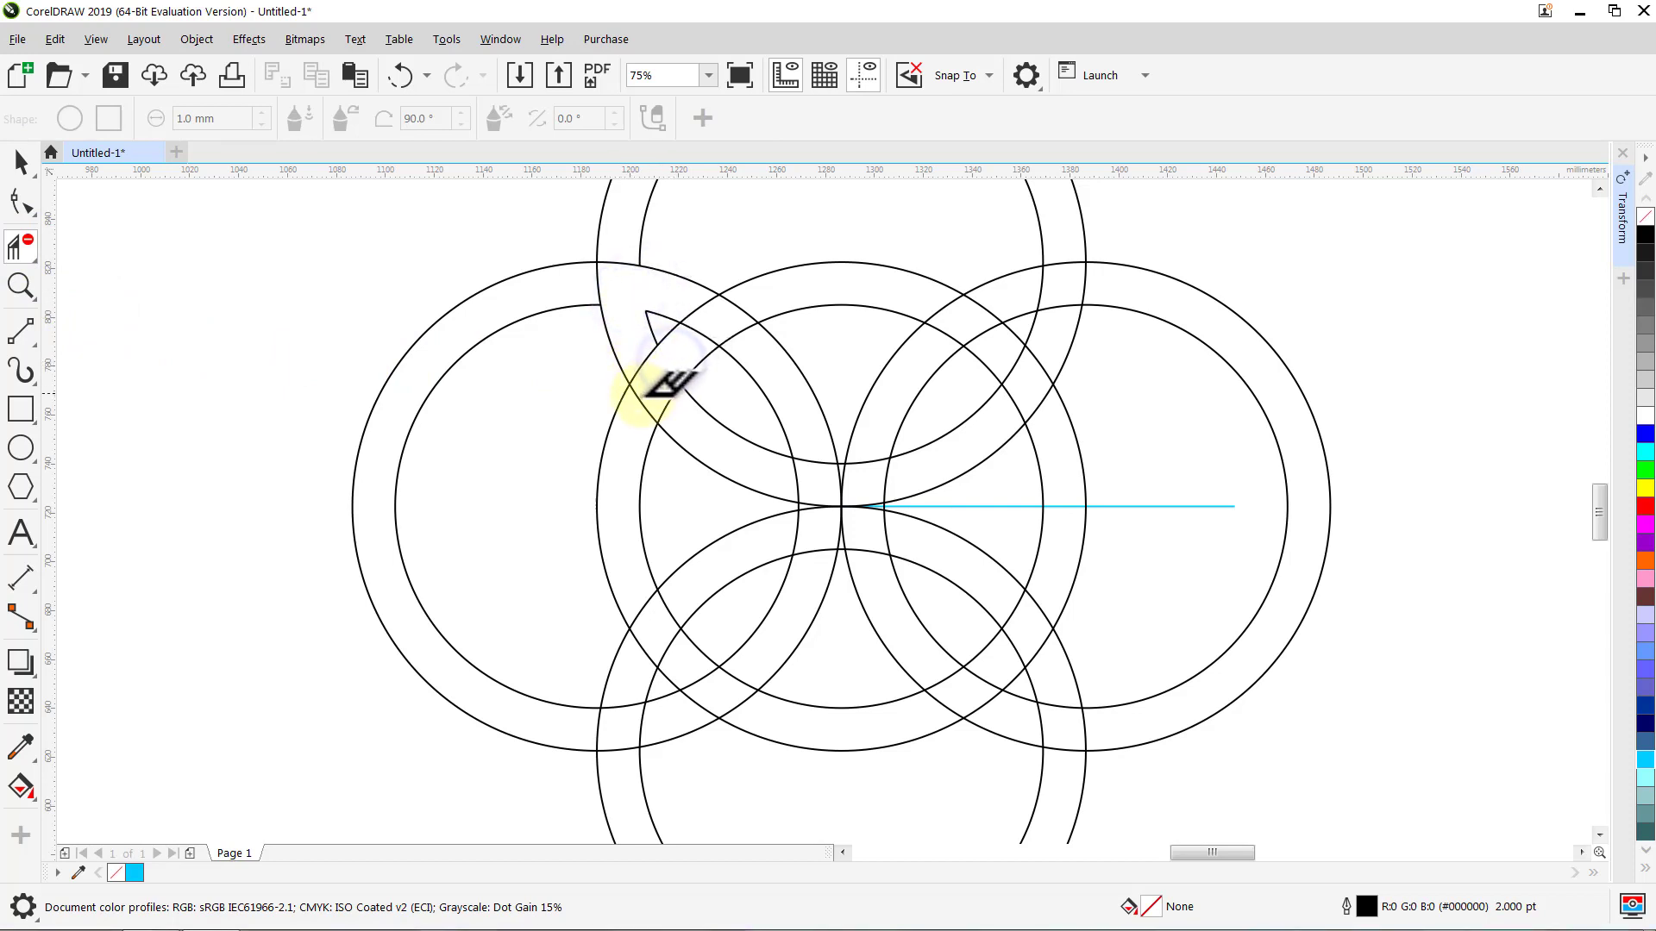
pyautogui.click(637, 400)
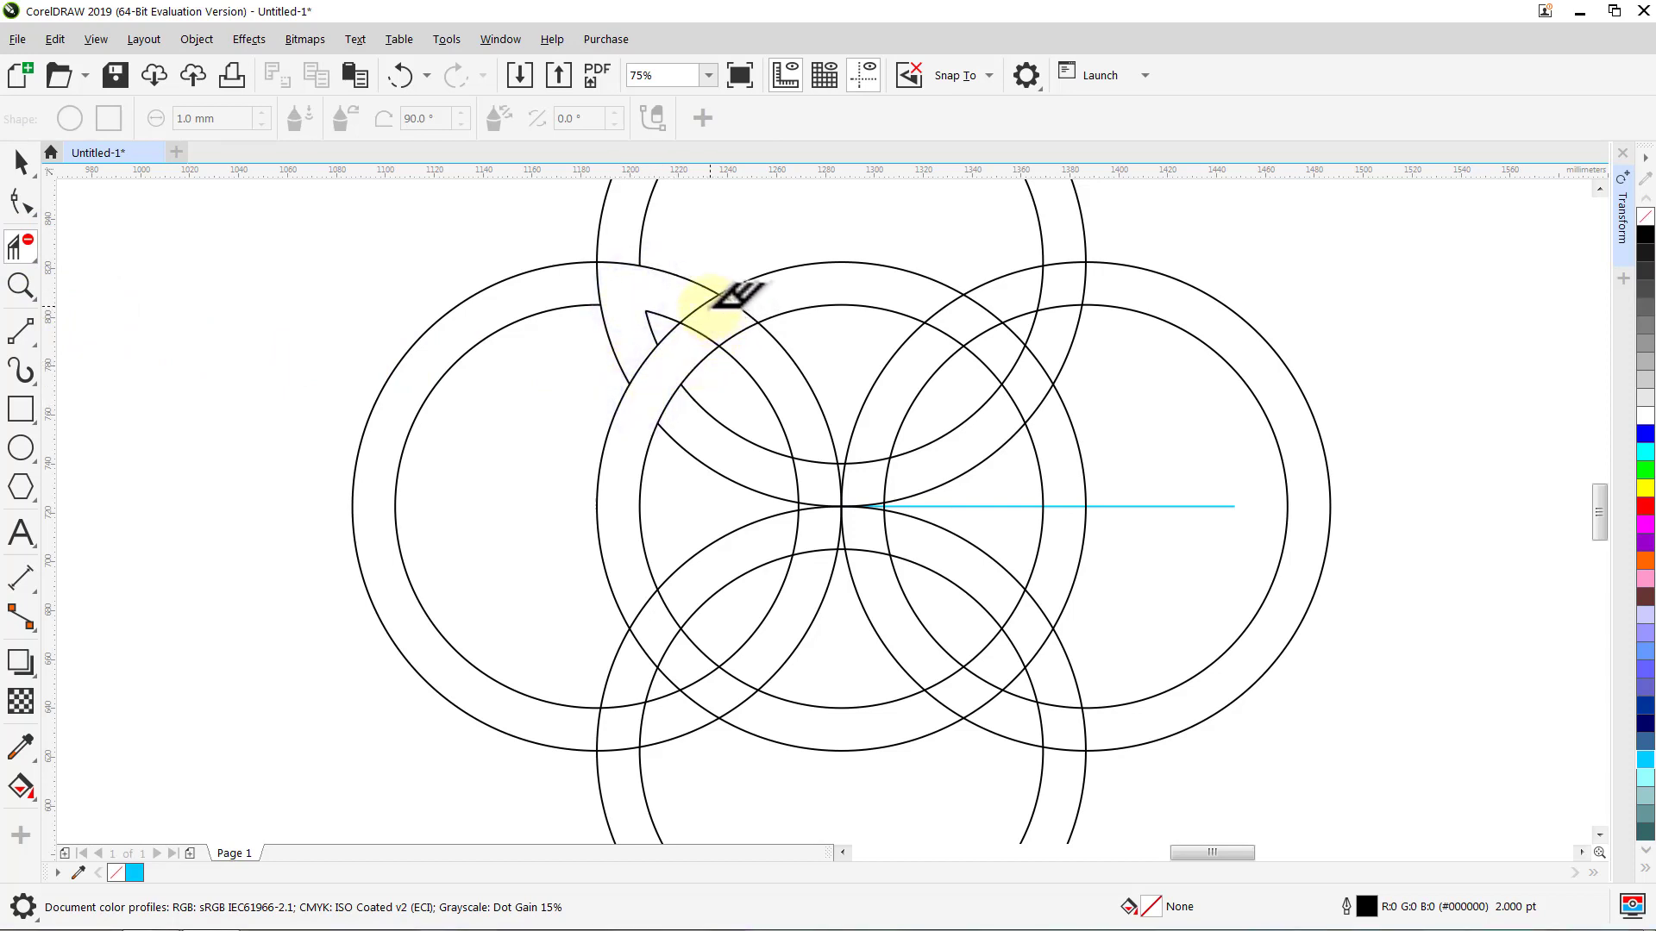
pyautogui.click(709, 304)
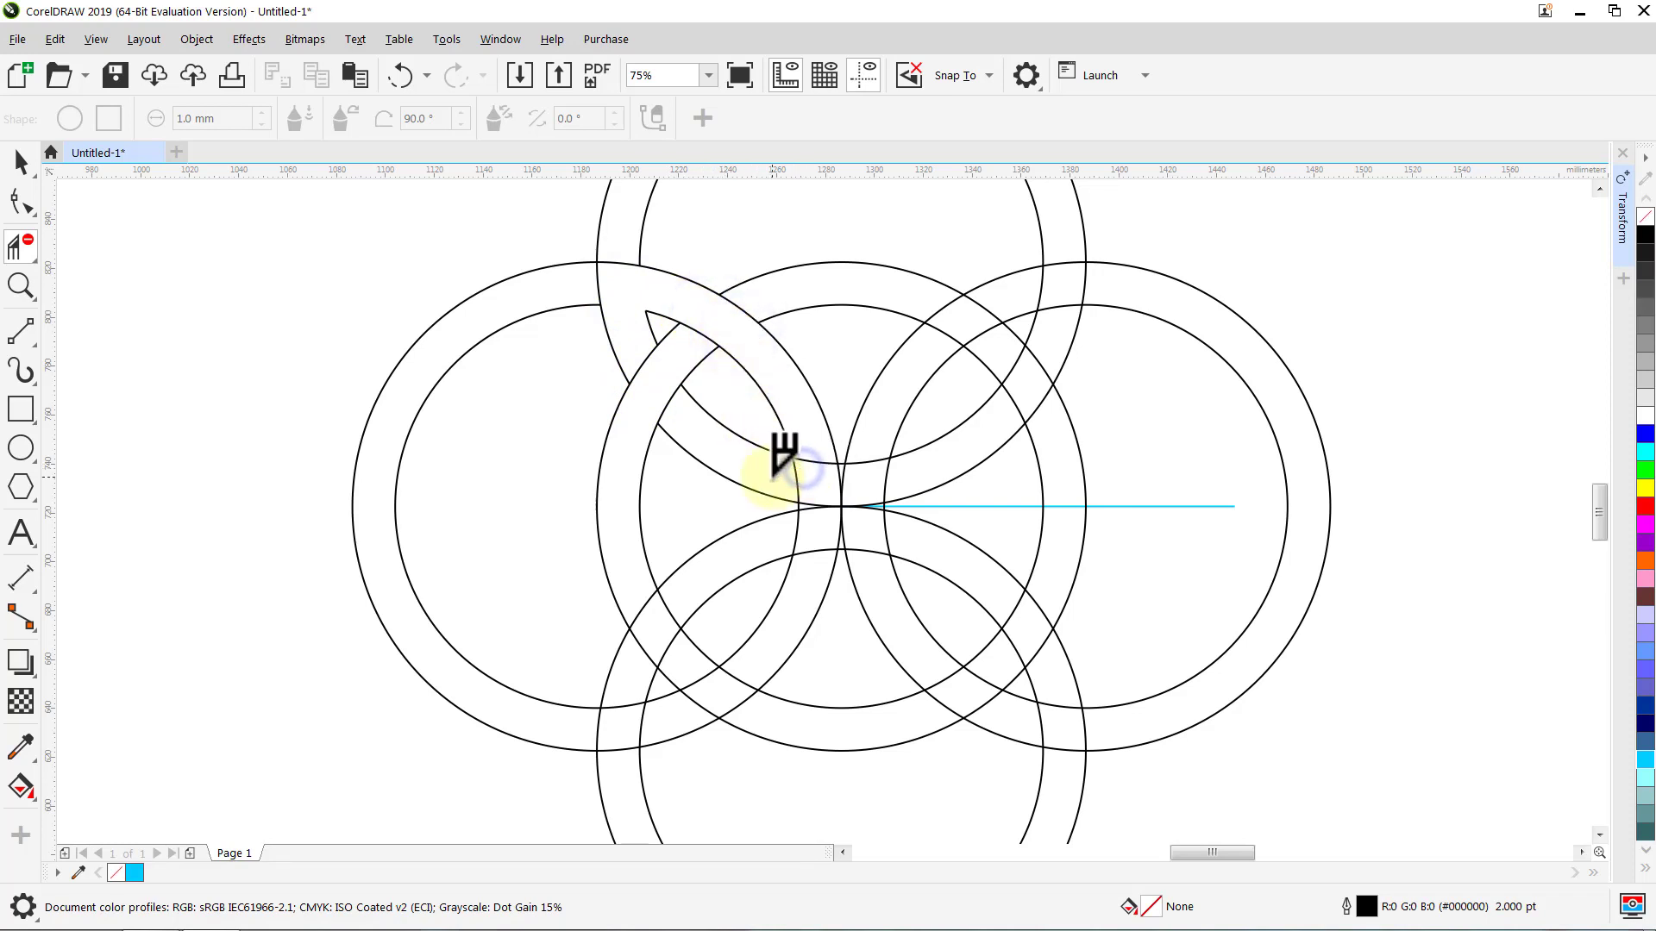
pyautogui.click(786, 470)
pyautogui.press('space')
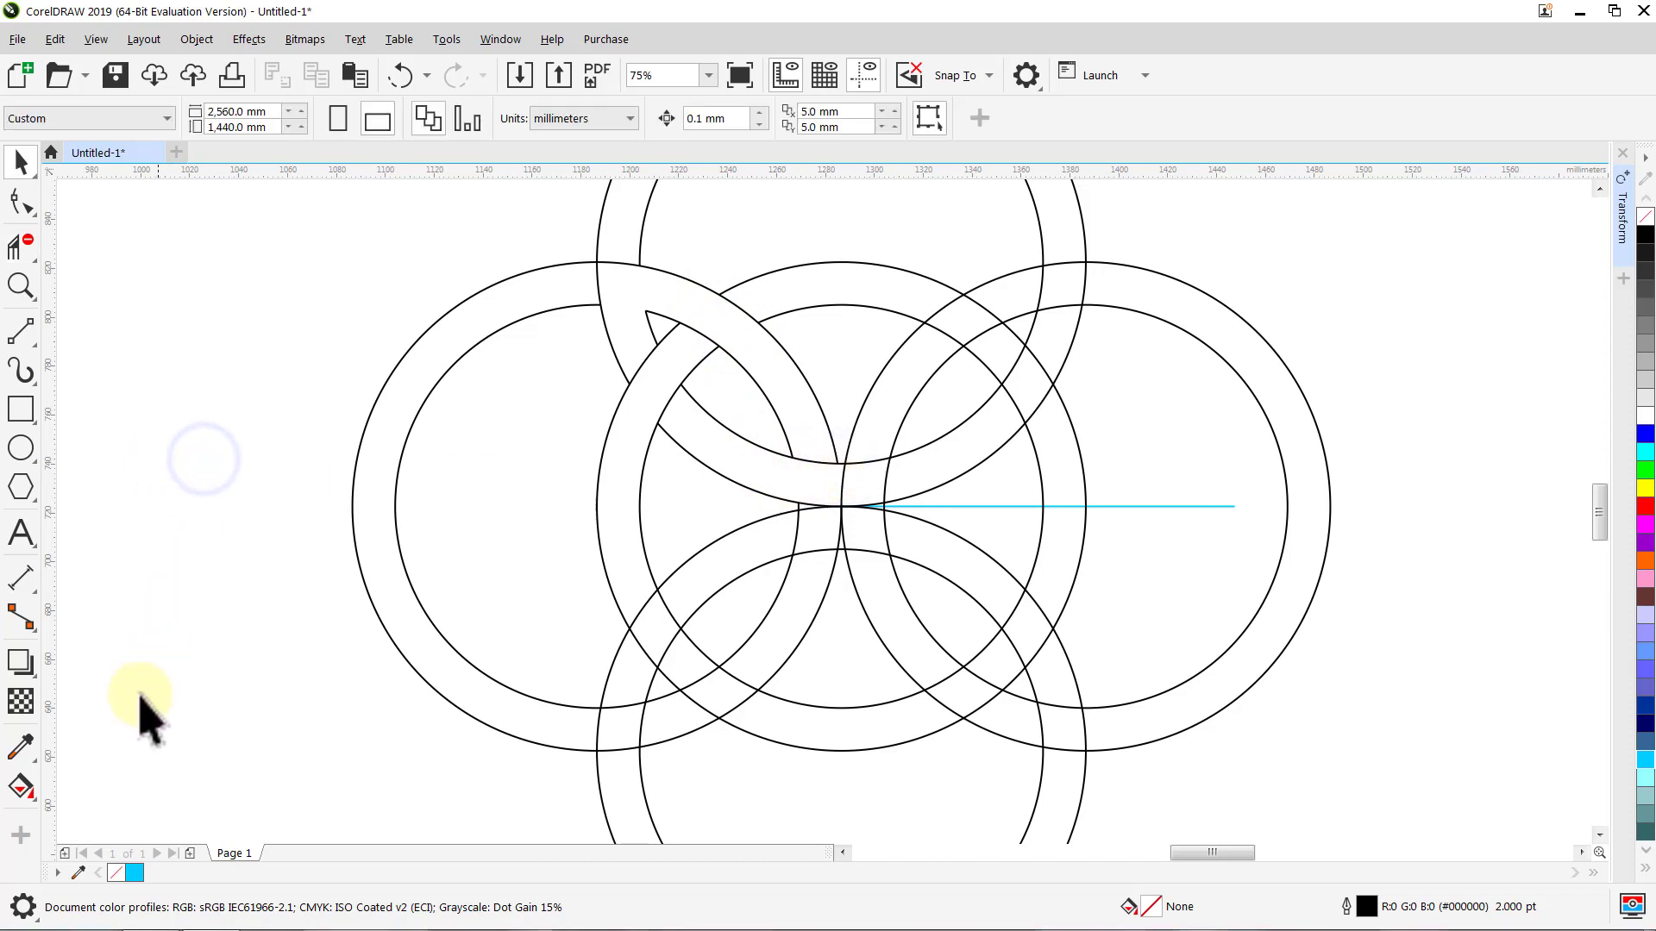
# Step: Smart Fill the three interwoven band regions up to the guide line's left endpoint with green and a 0.5 pt outline
pyautogui.click(21, 786)
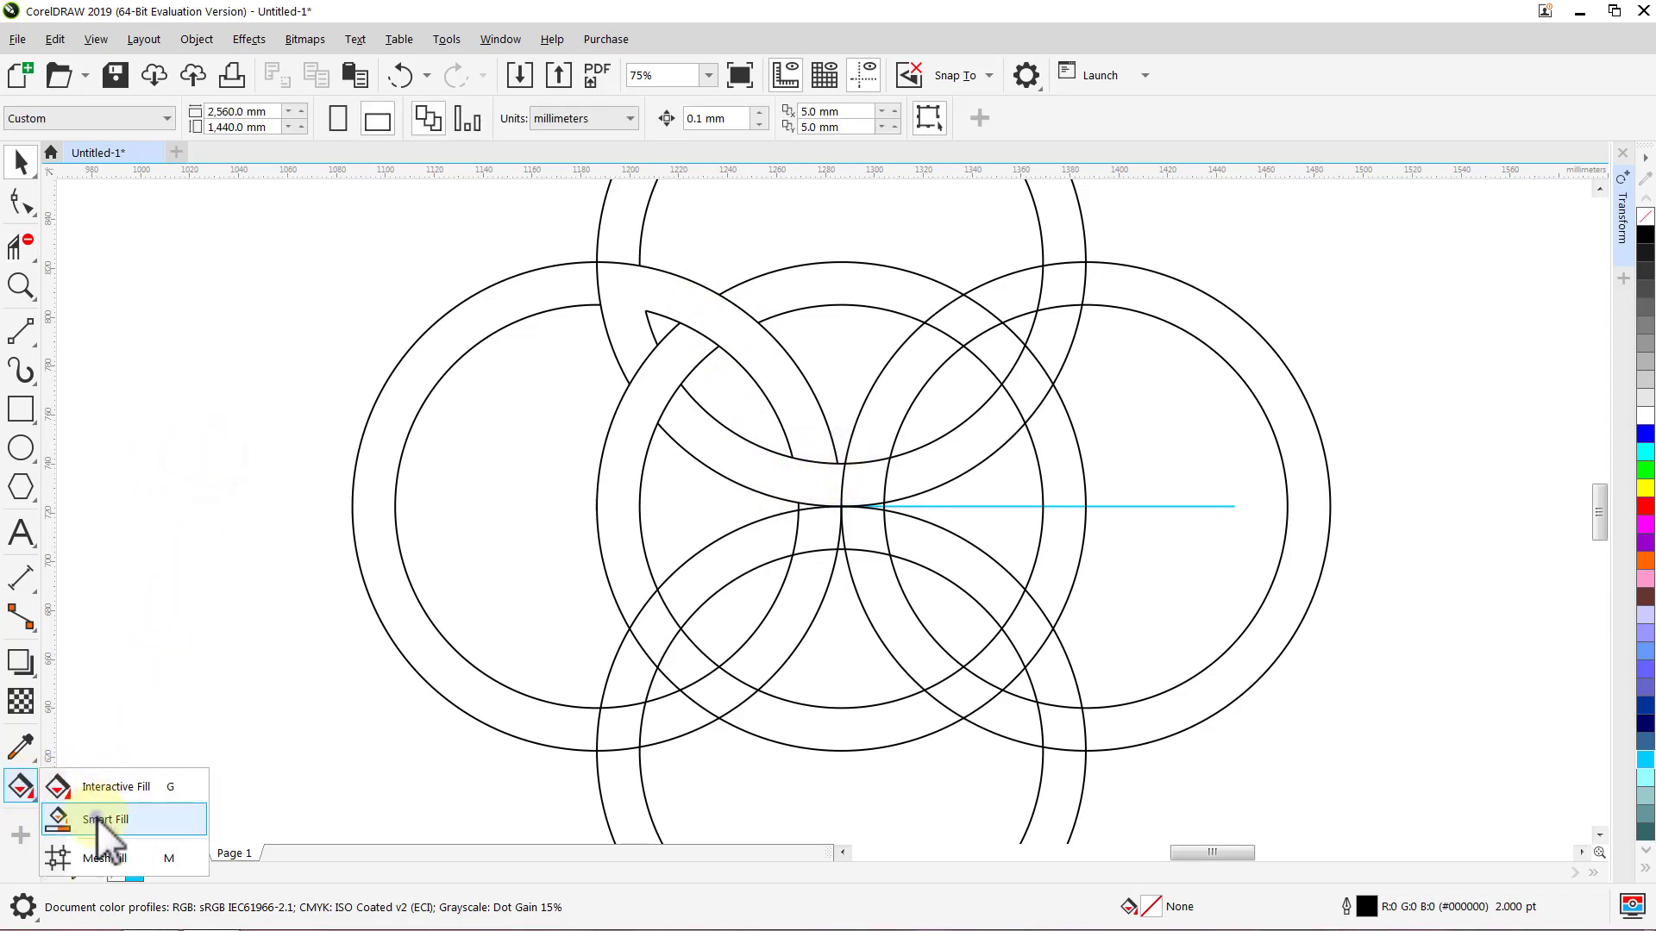
pyautogui.click(102, 819)
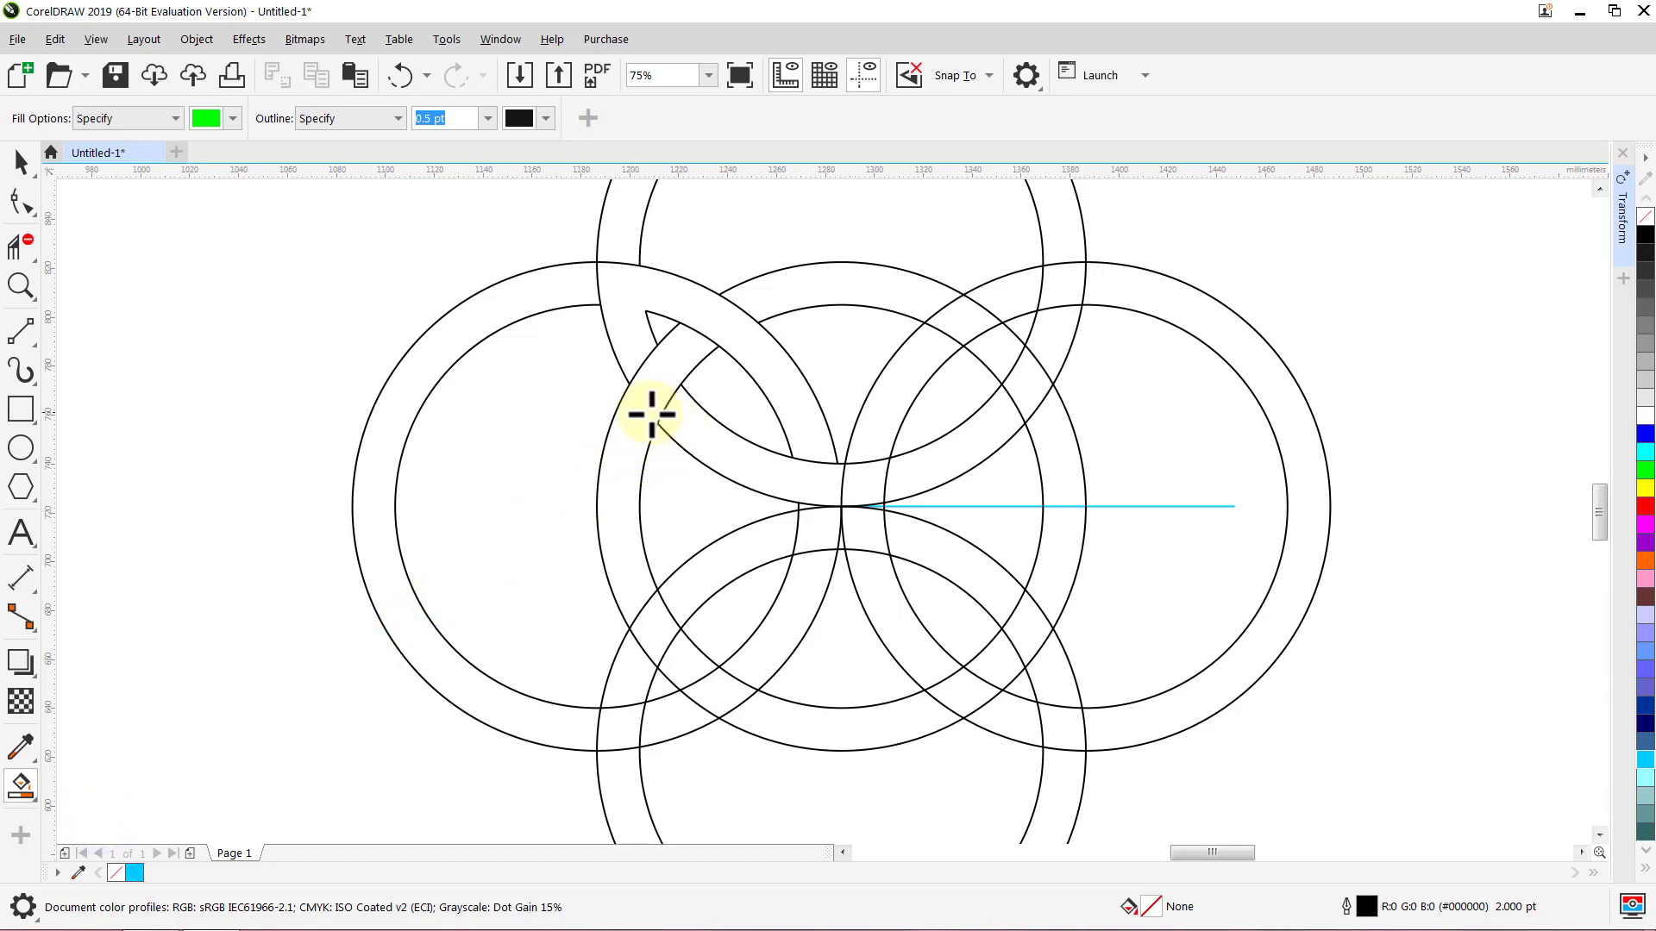
pyautogui.click(651, 414)
pyautogui.click(625, 315)
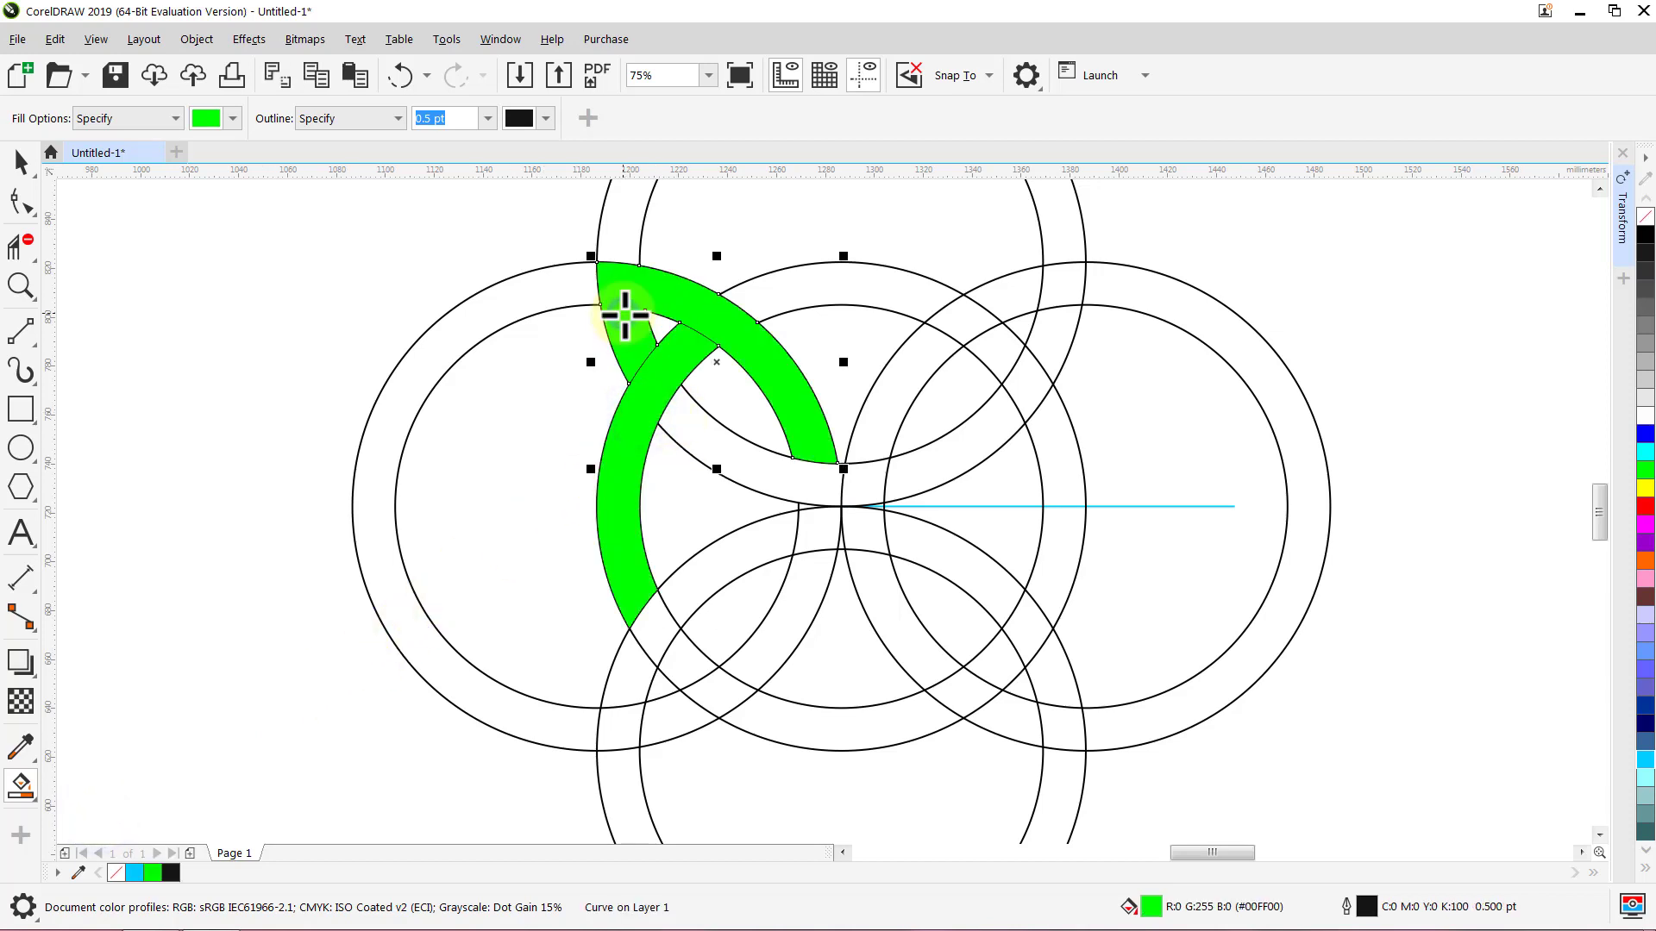
pyautogui.click(702, 446)
pyautogui.press('space')
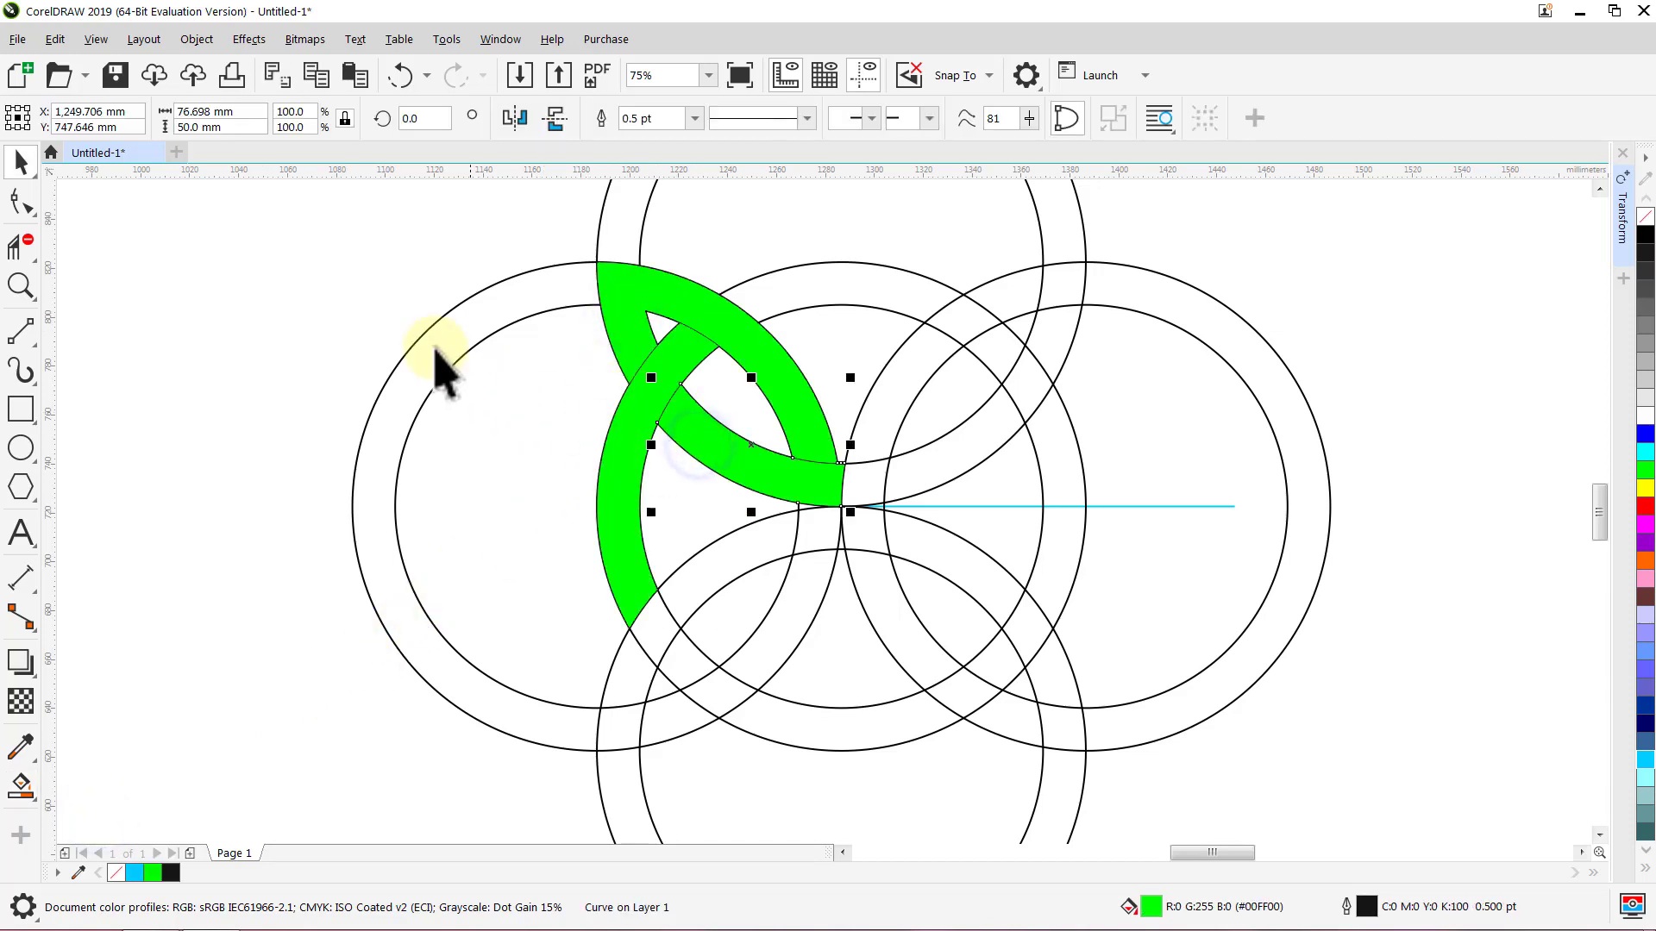
# Step: Delete the grouped construction rings, keeping only the green filled bands and the guide line
pyautogui.click(362, 316)
pyautogui.click(395, 369)
pyautogui.press('Delete')
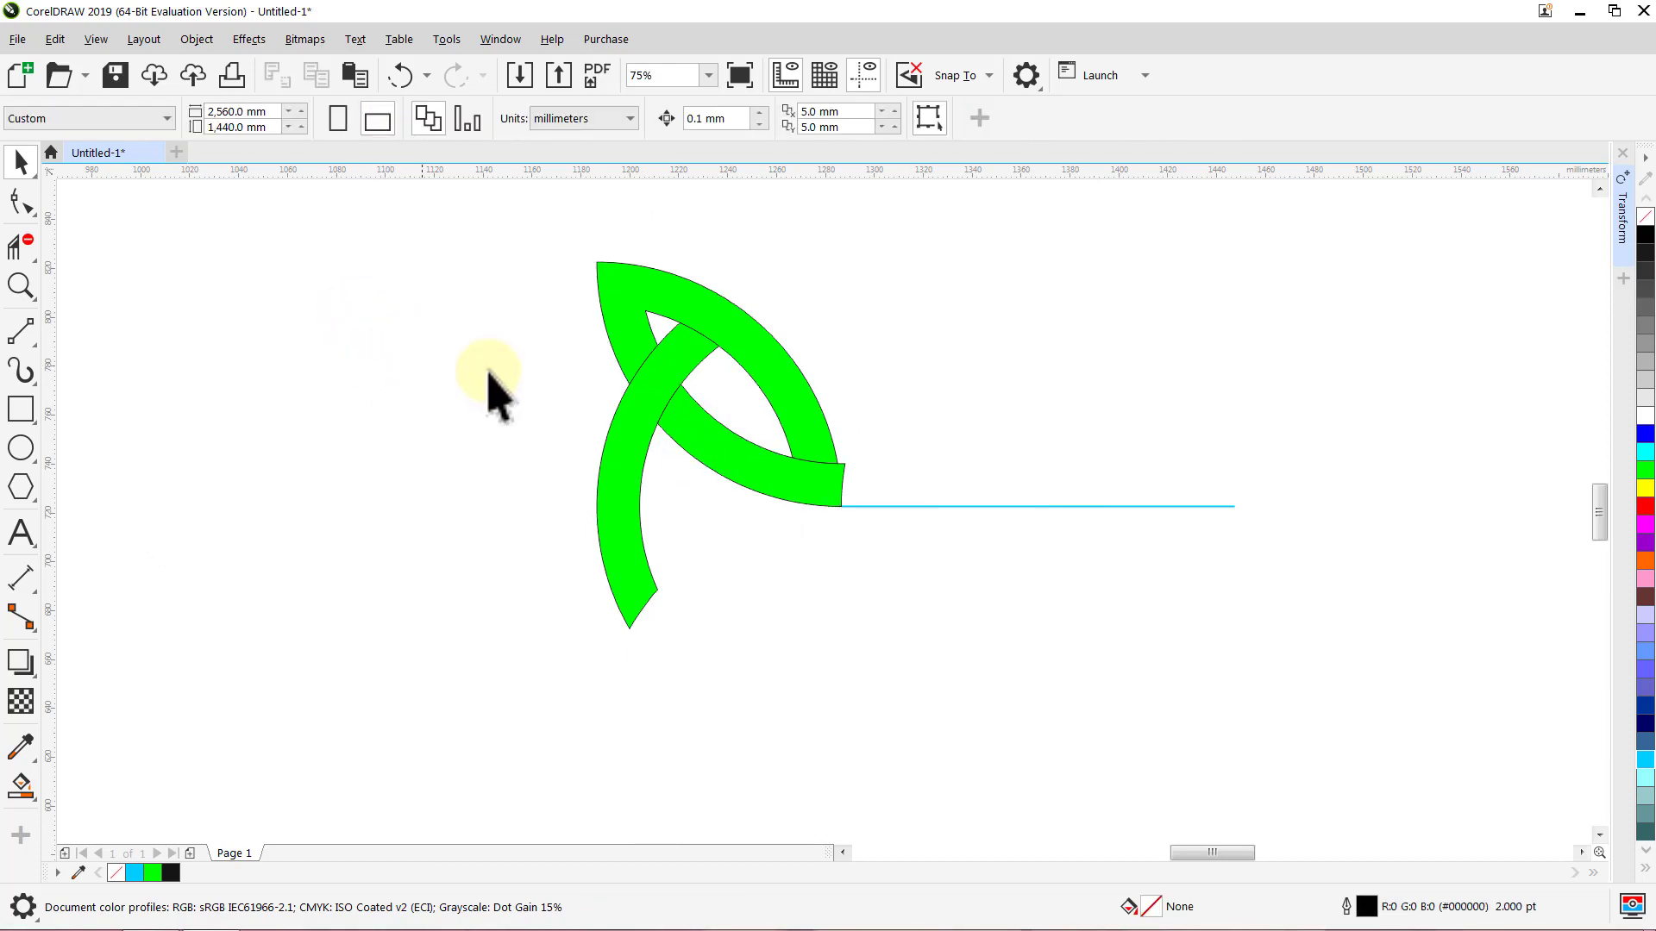
# Step: Remove the fill from the three green bands and set their outline width to 12 pt
pyautogui.moveTo(881, 213); pyautogui.dragTo(524, 655)
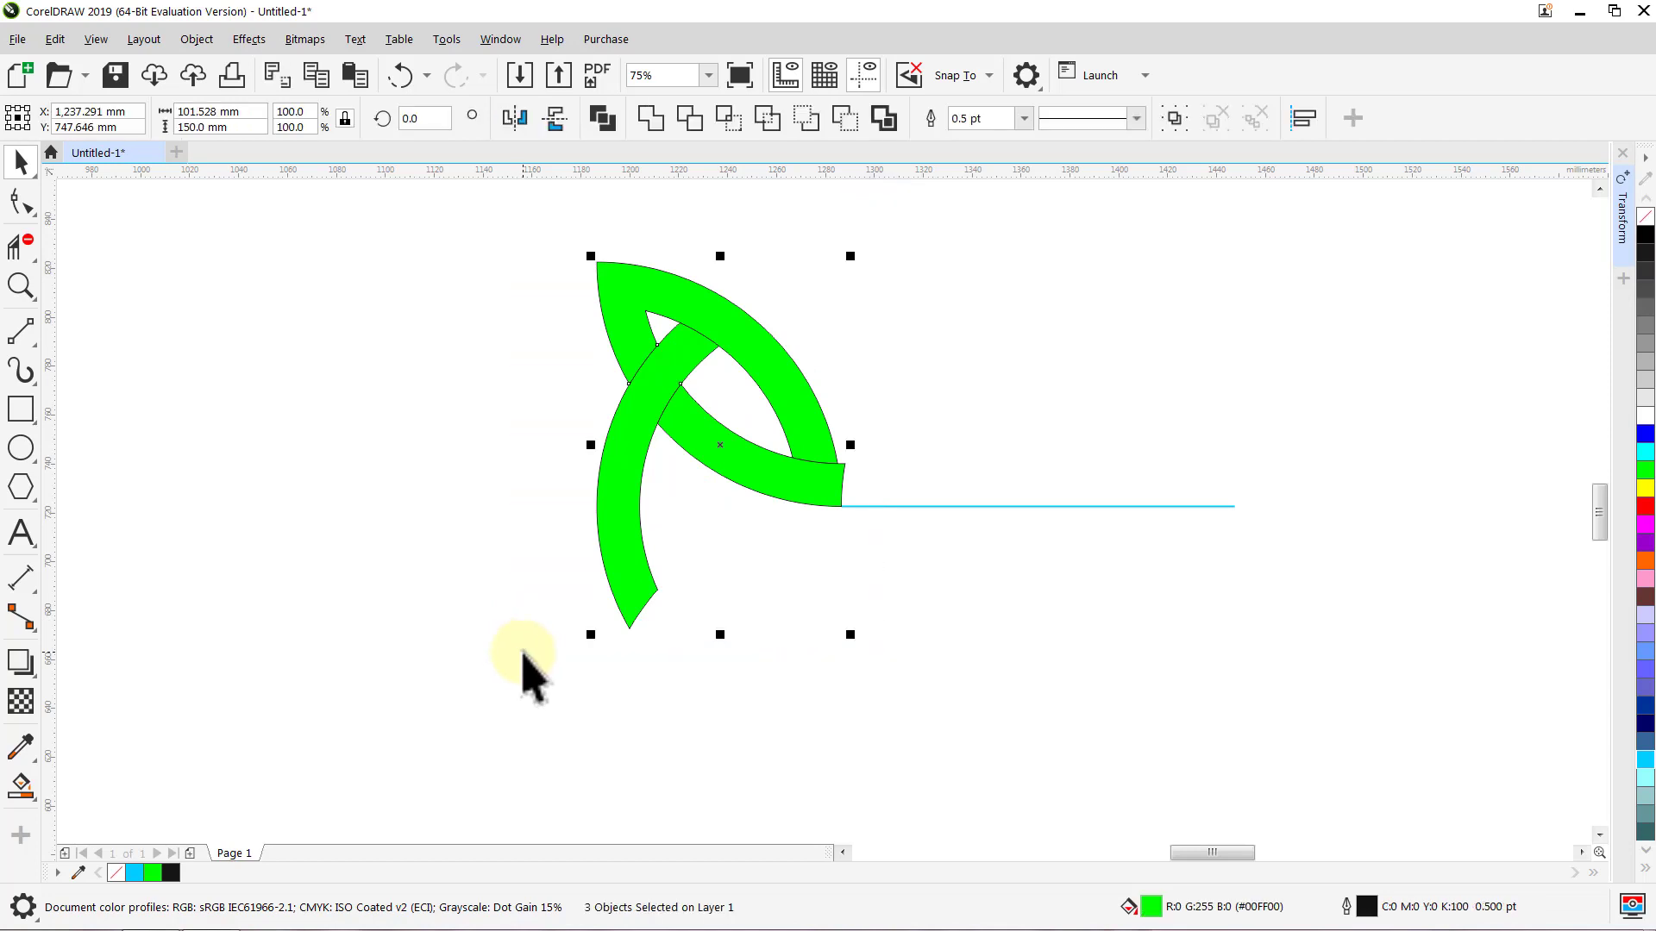
pyautogui.click(119, 873)
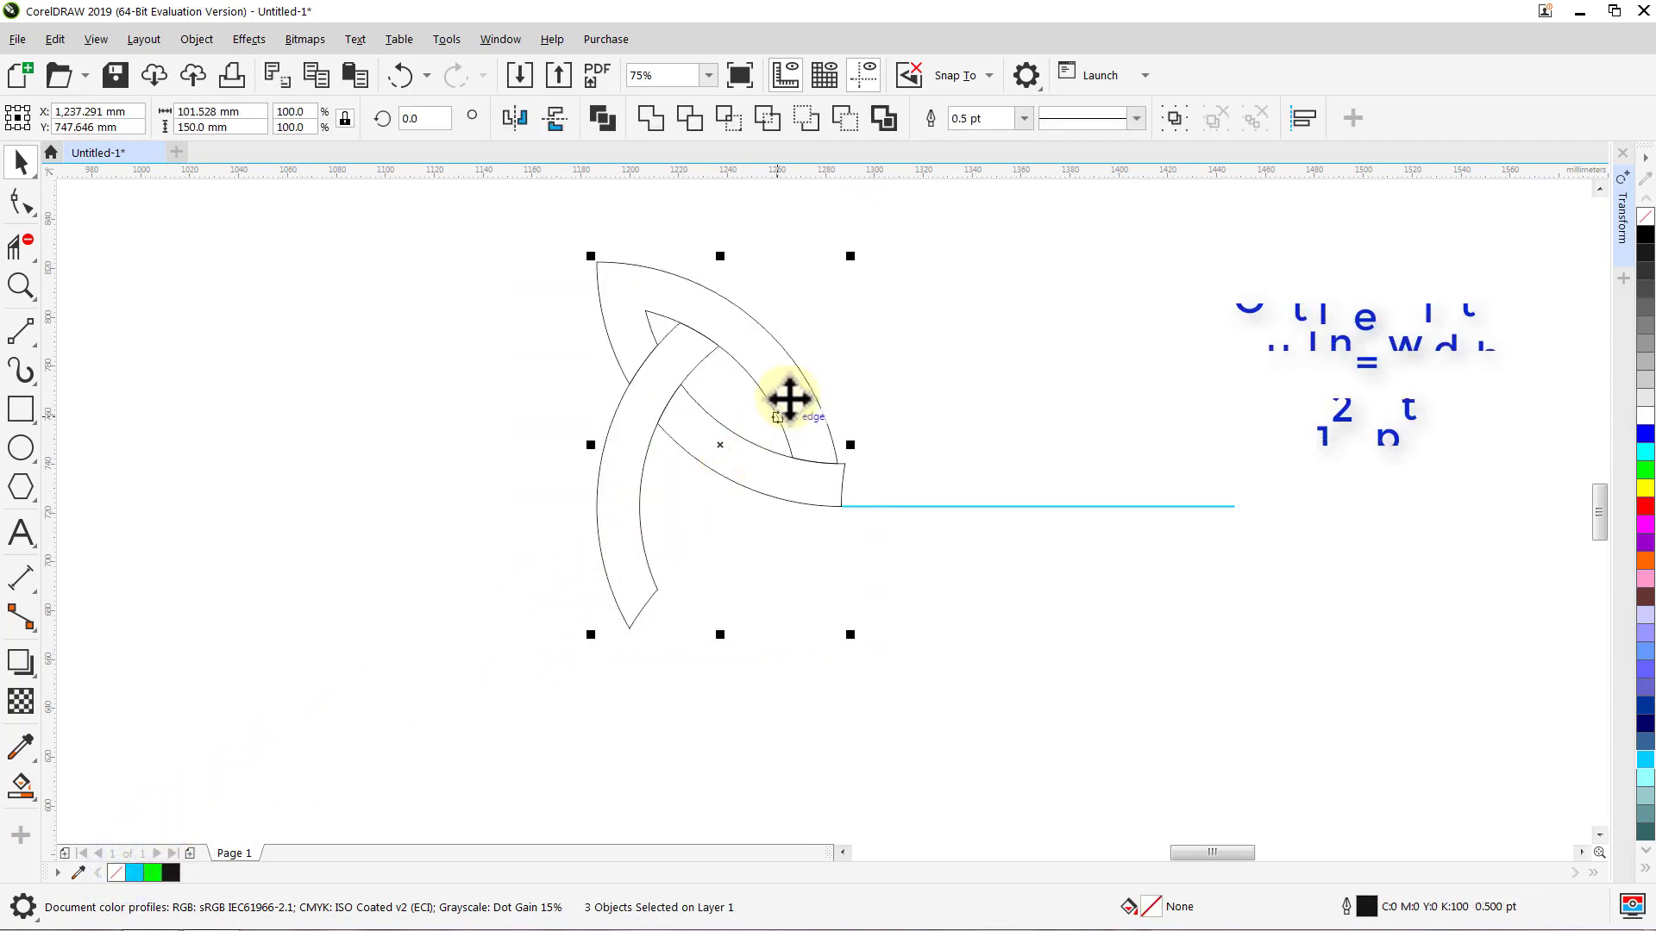
pyautogui.click(1024, 118)
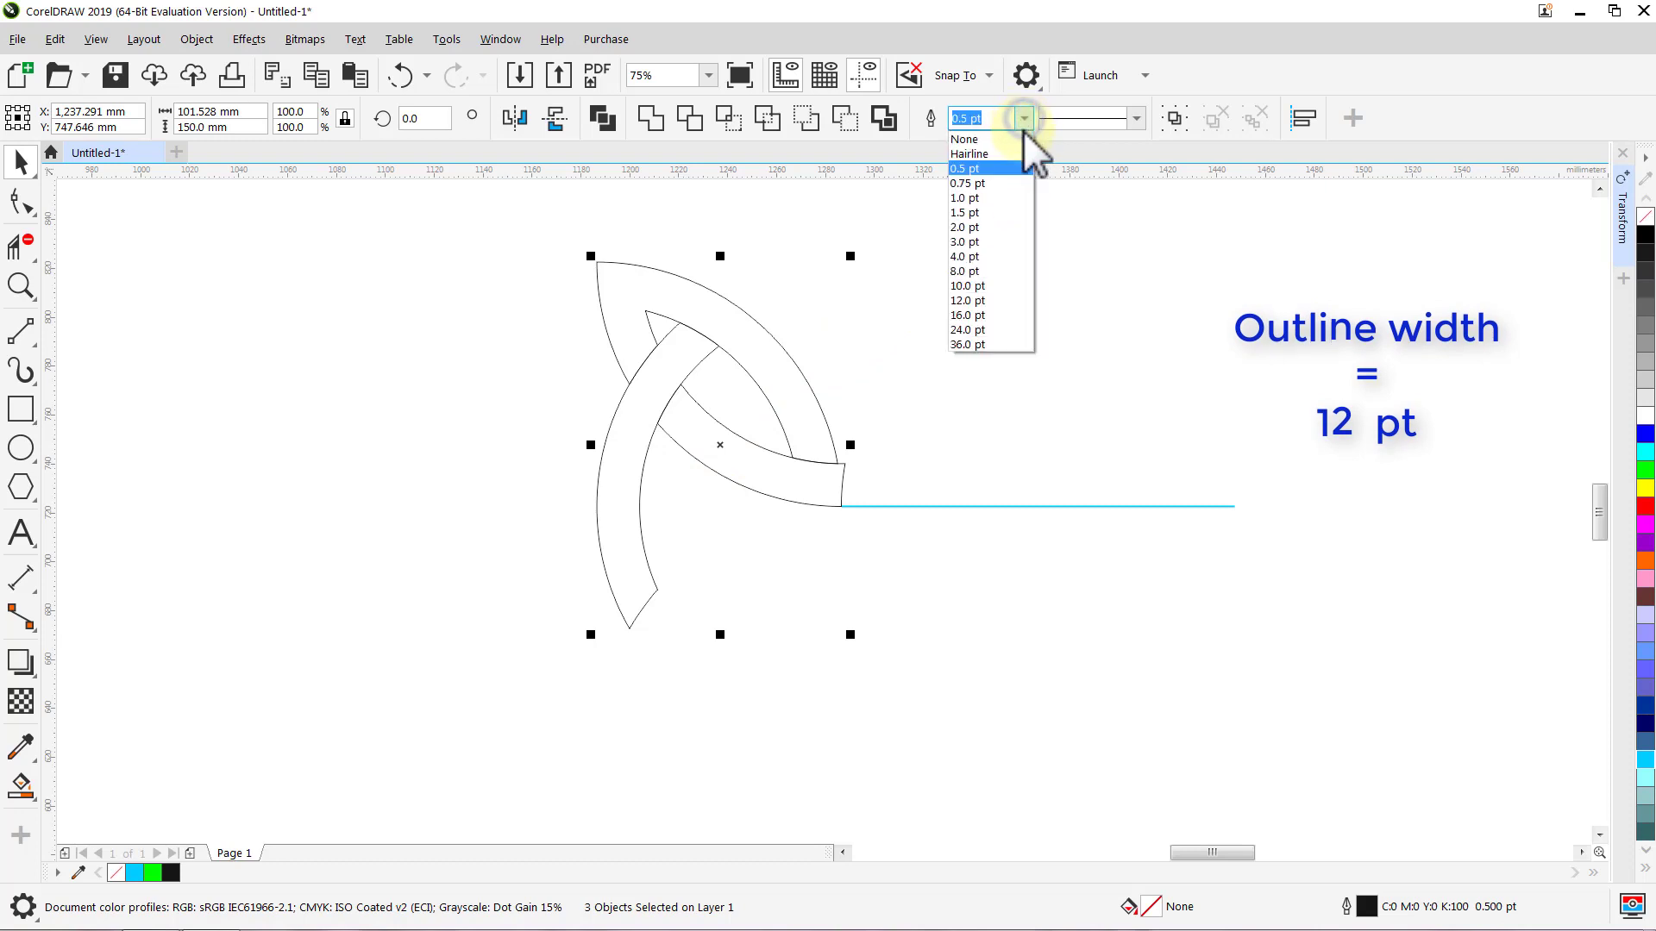
pyautogui.click(1012, 296)
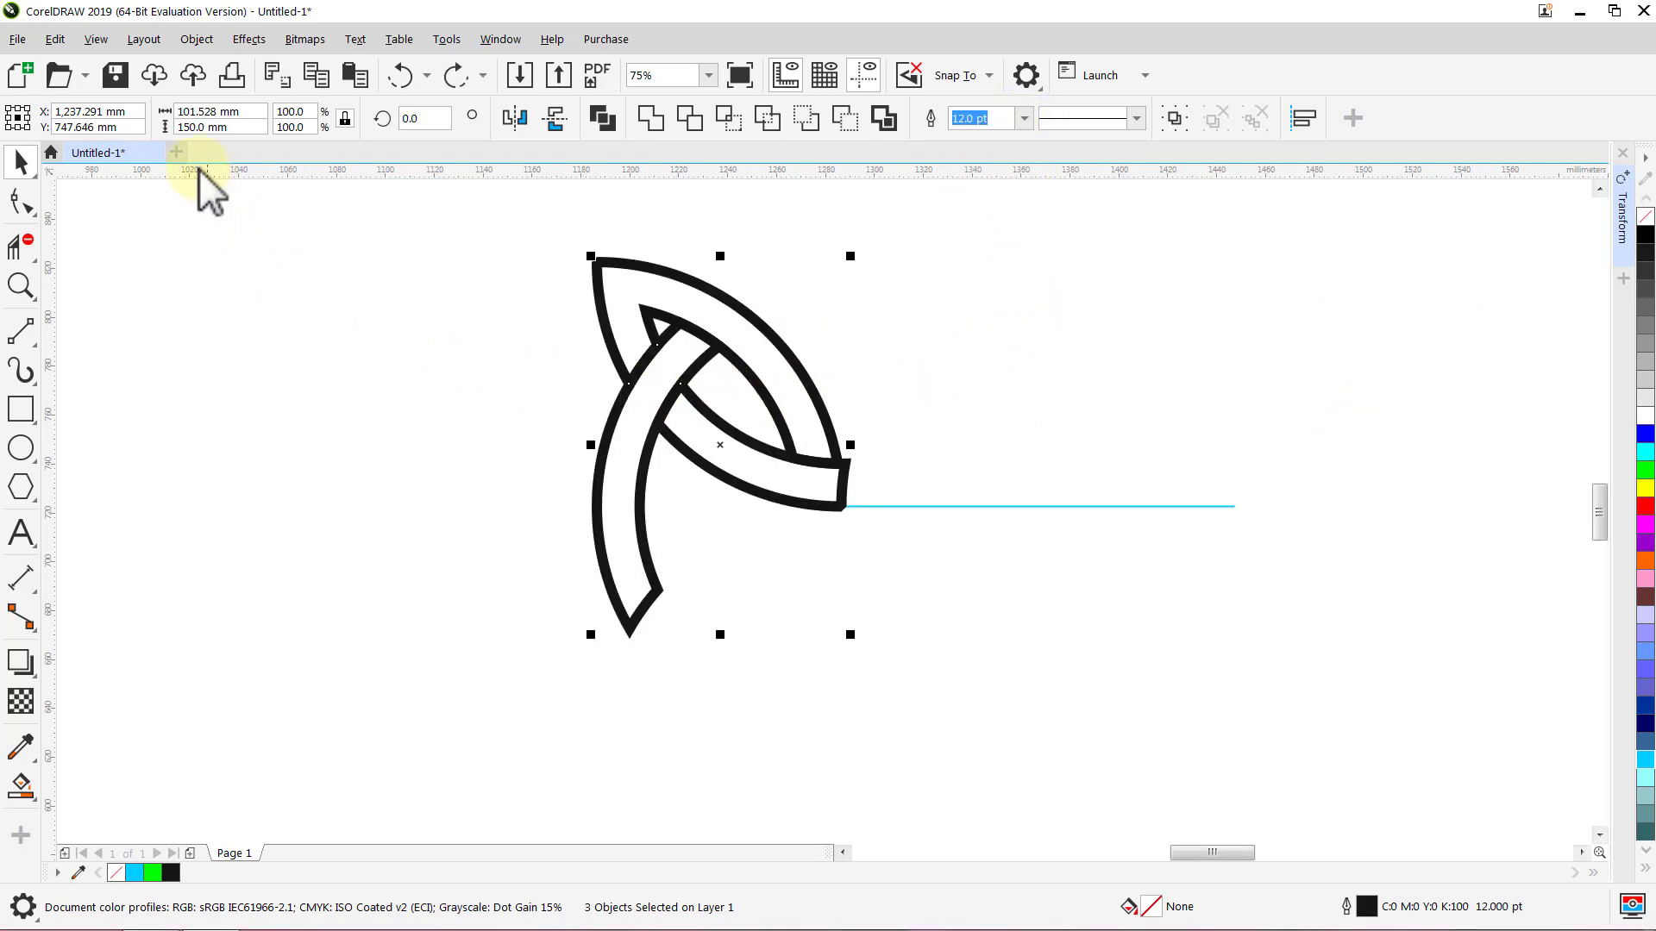
# Step: Convert the three bands' outlines to objects and weld them into one shape
pyautogui.click(195, 39)
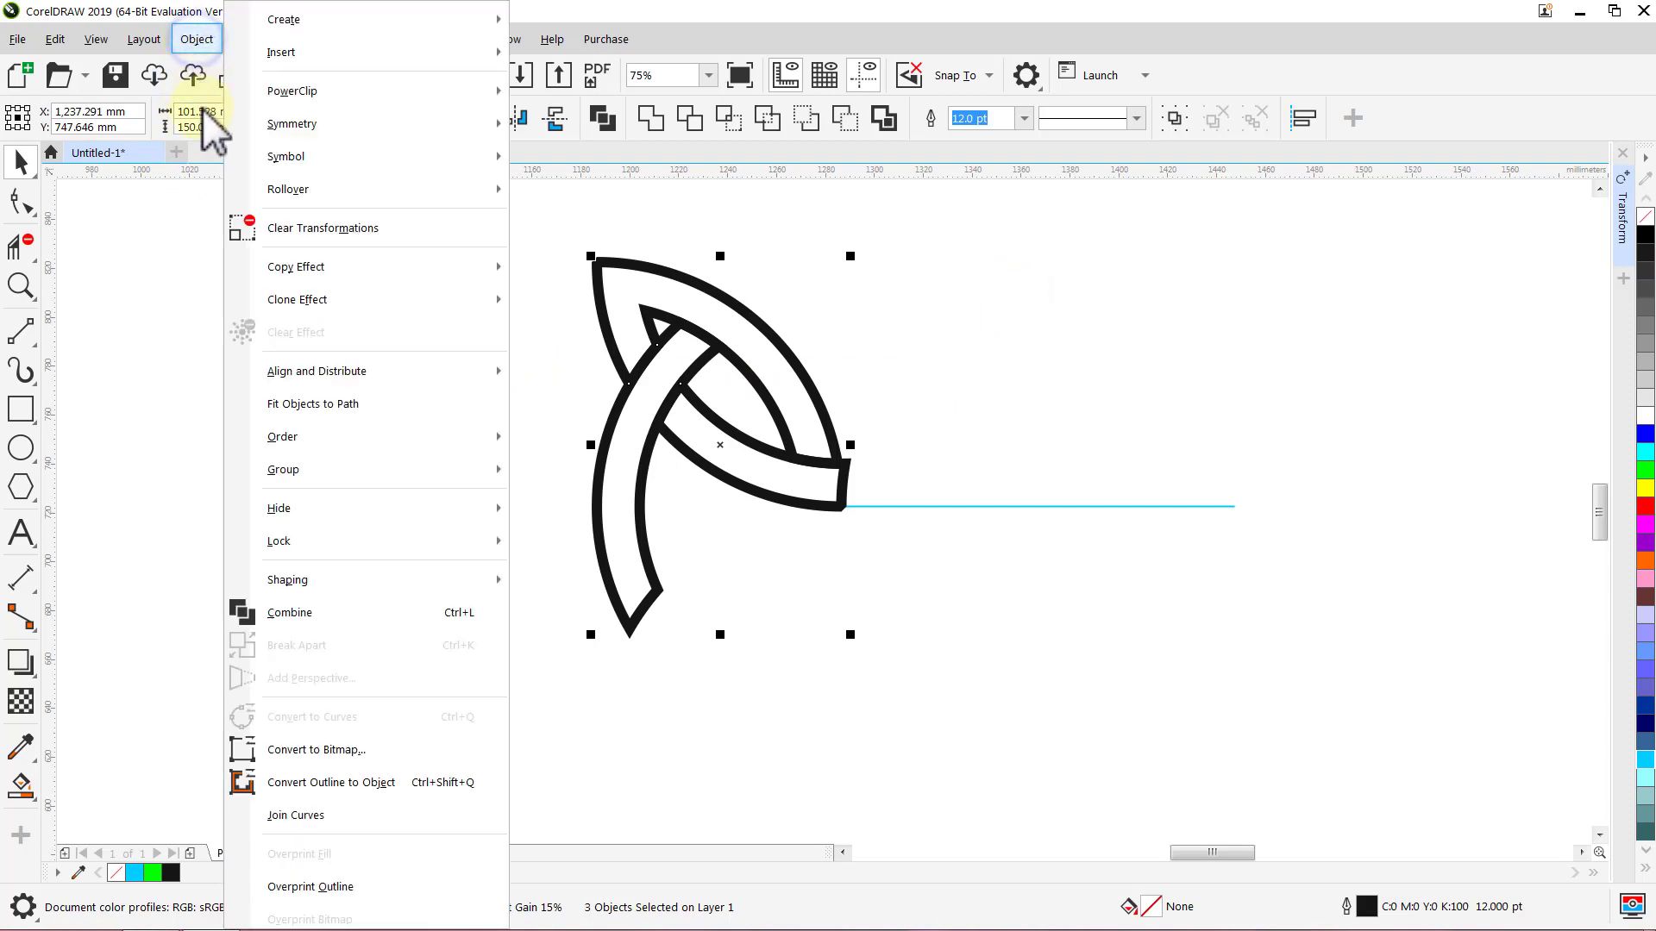
pyautogui.click(372, 786)
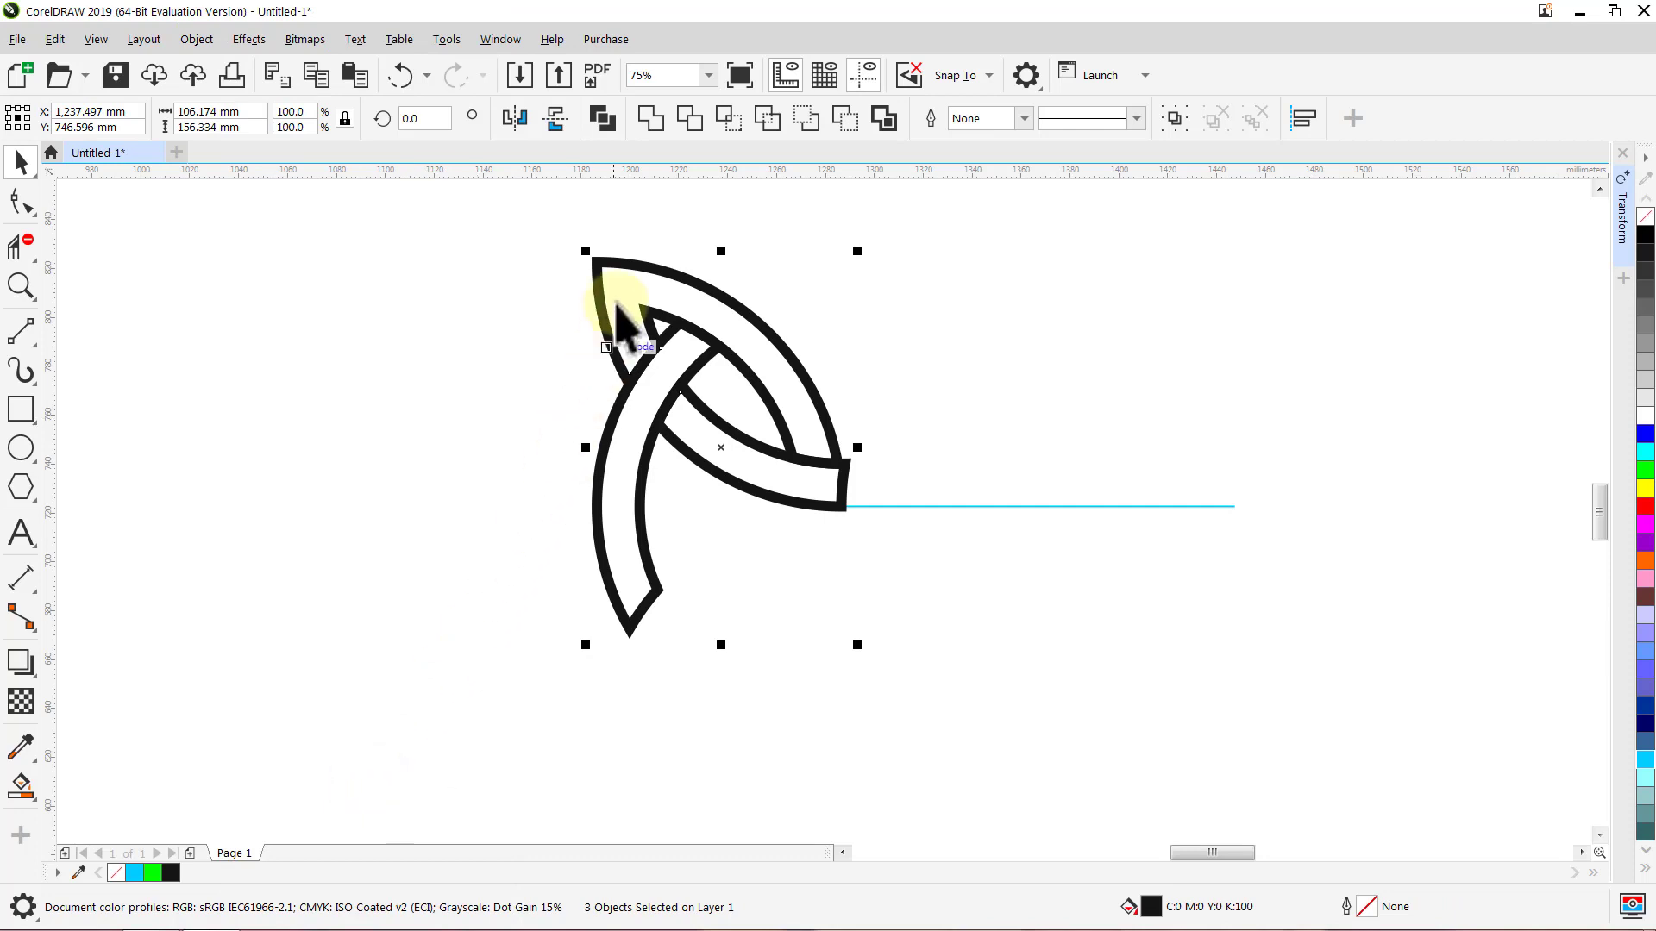
pyautogui.click(651, 118)
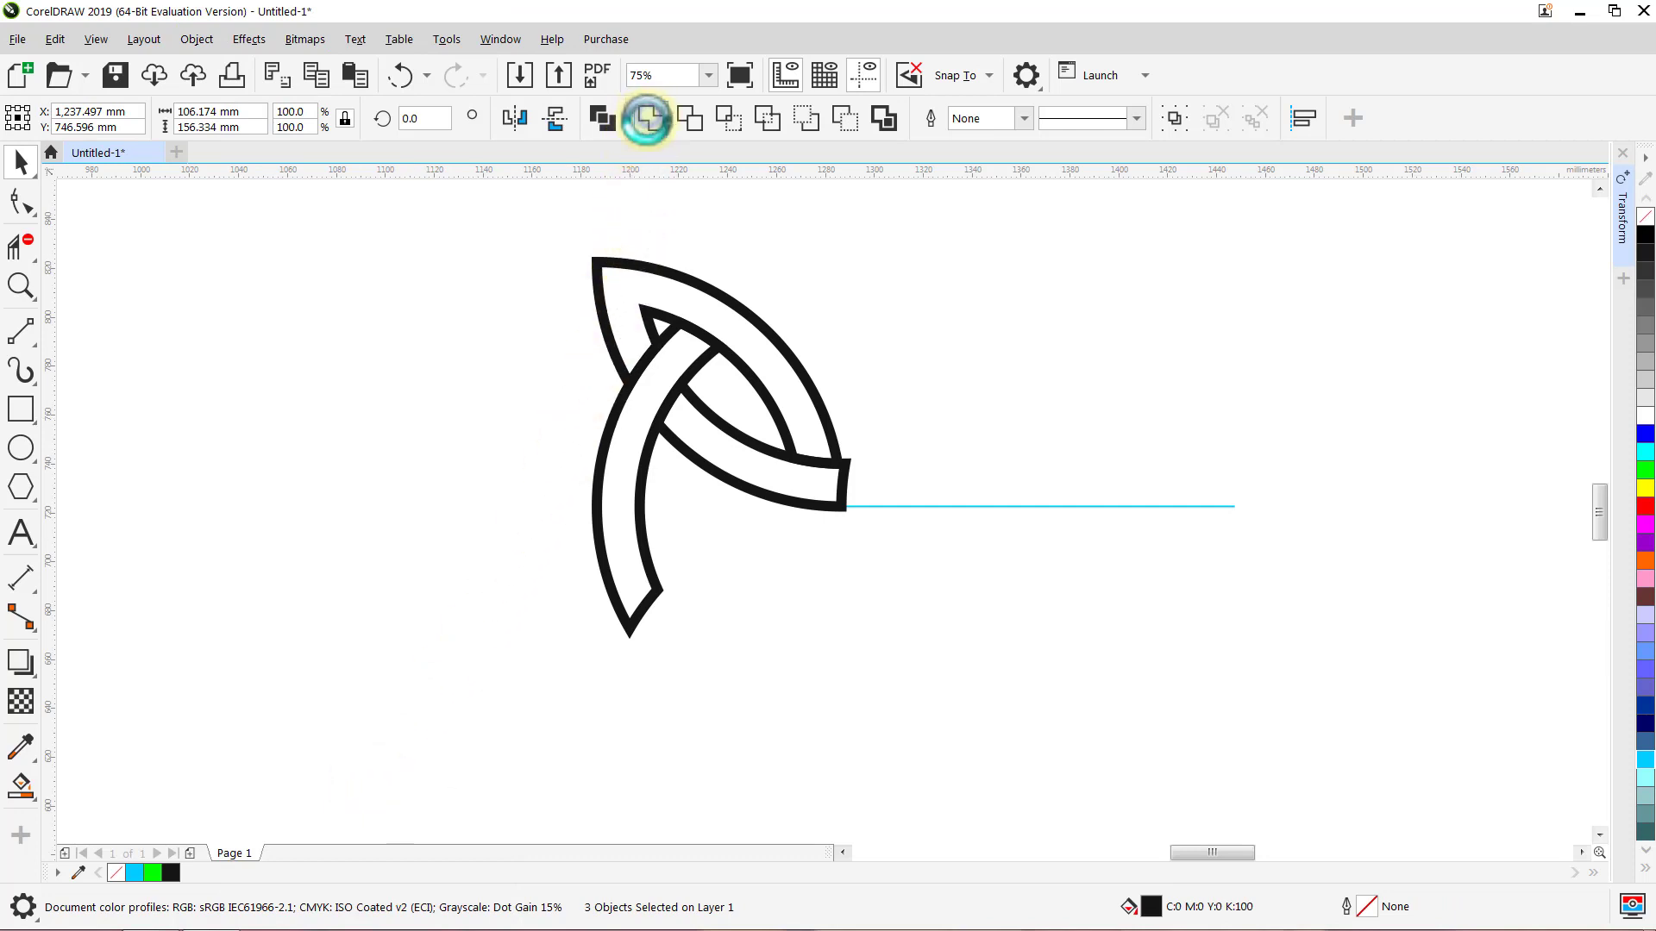
pyautogui.click(658, 216)
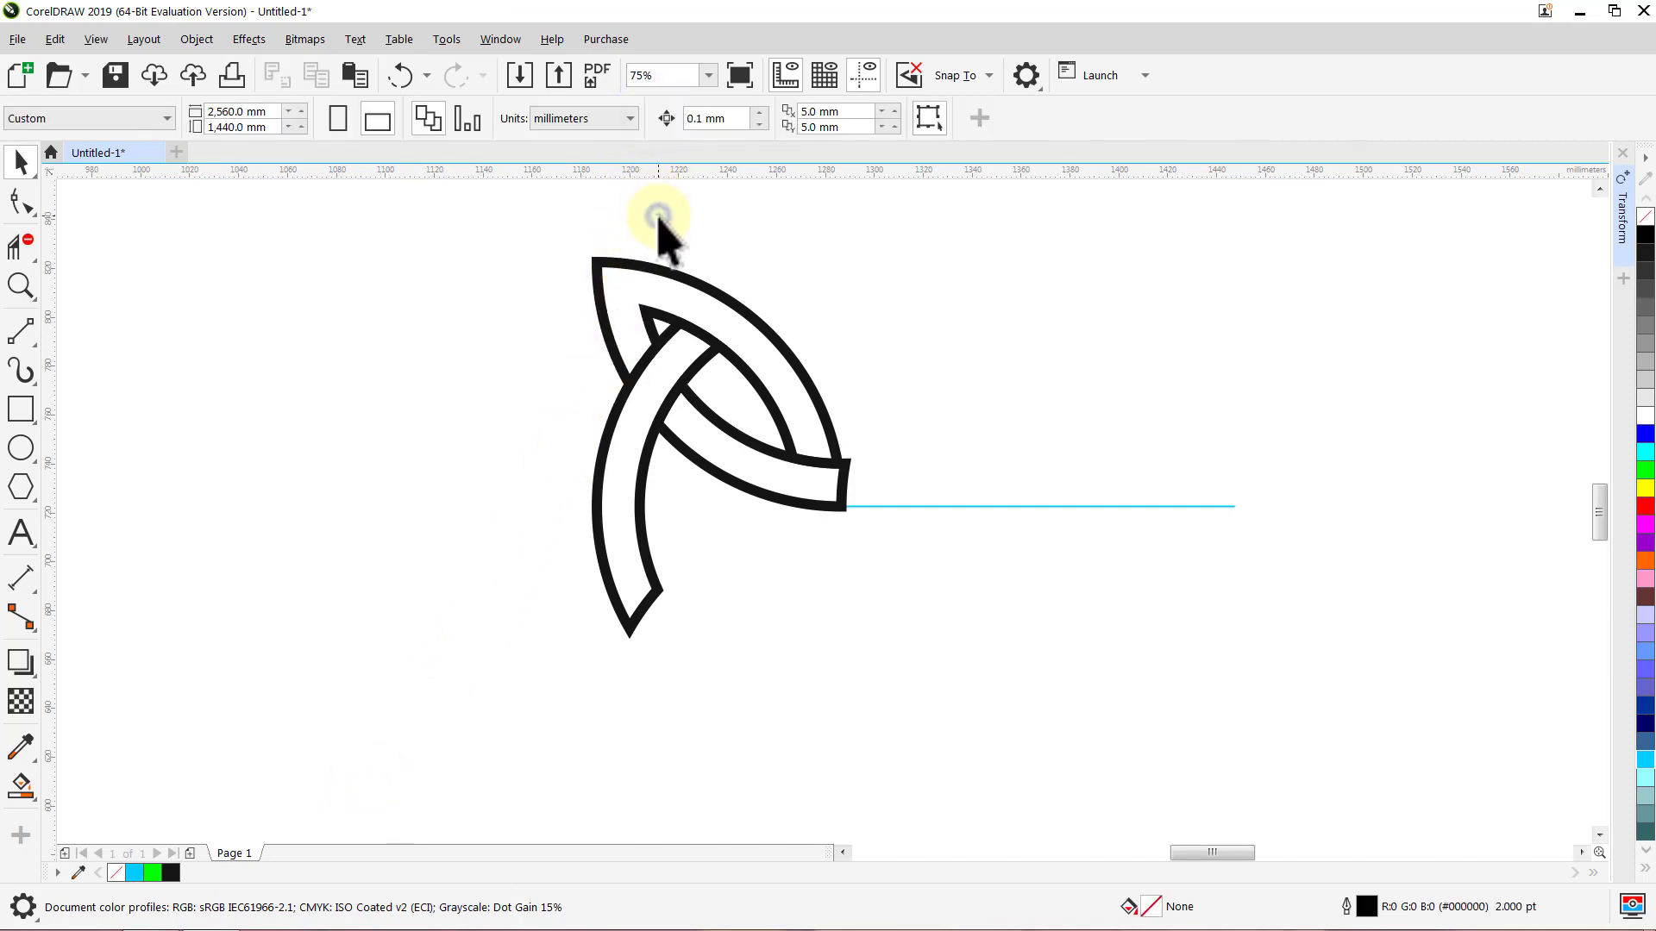
# Step: Unlock the cyan guide line and bring it to the front of the layer
pyautogui.click(1042, 506)
pyautogui.rightClick(1043, 507)
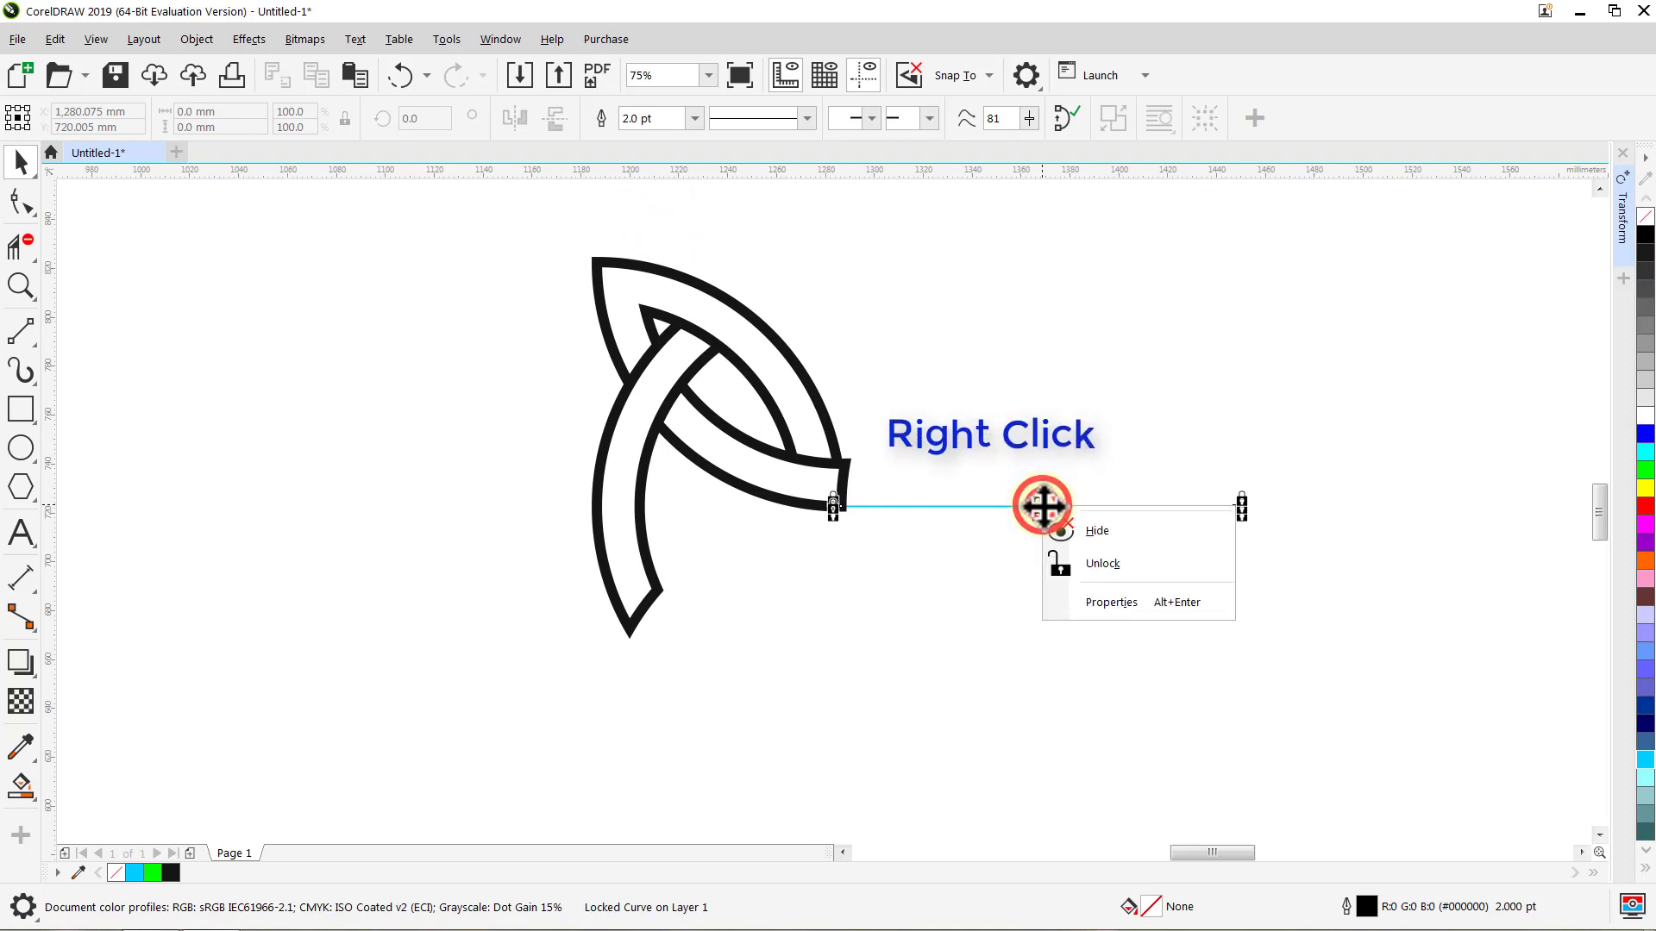
pyautogui.click(1079, 566)
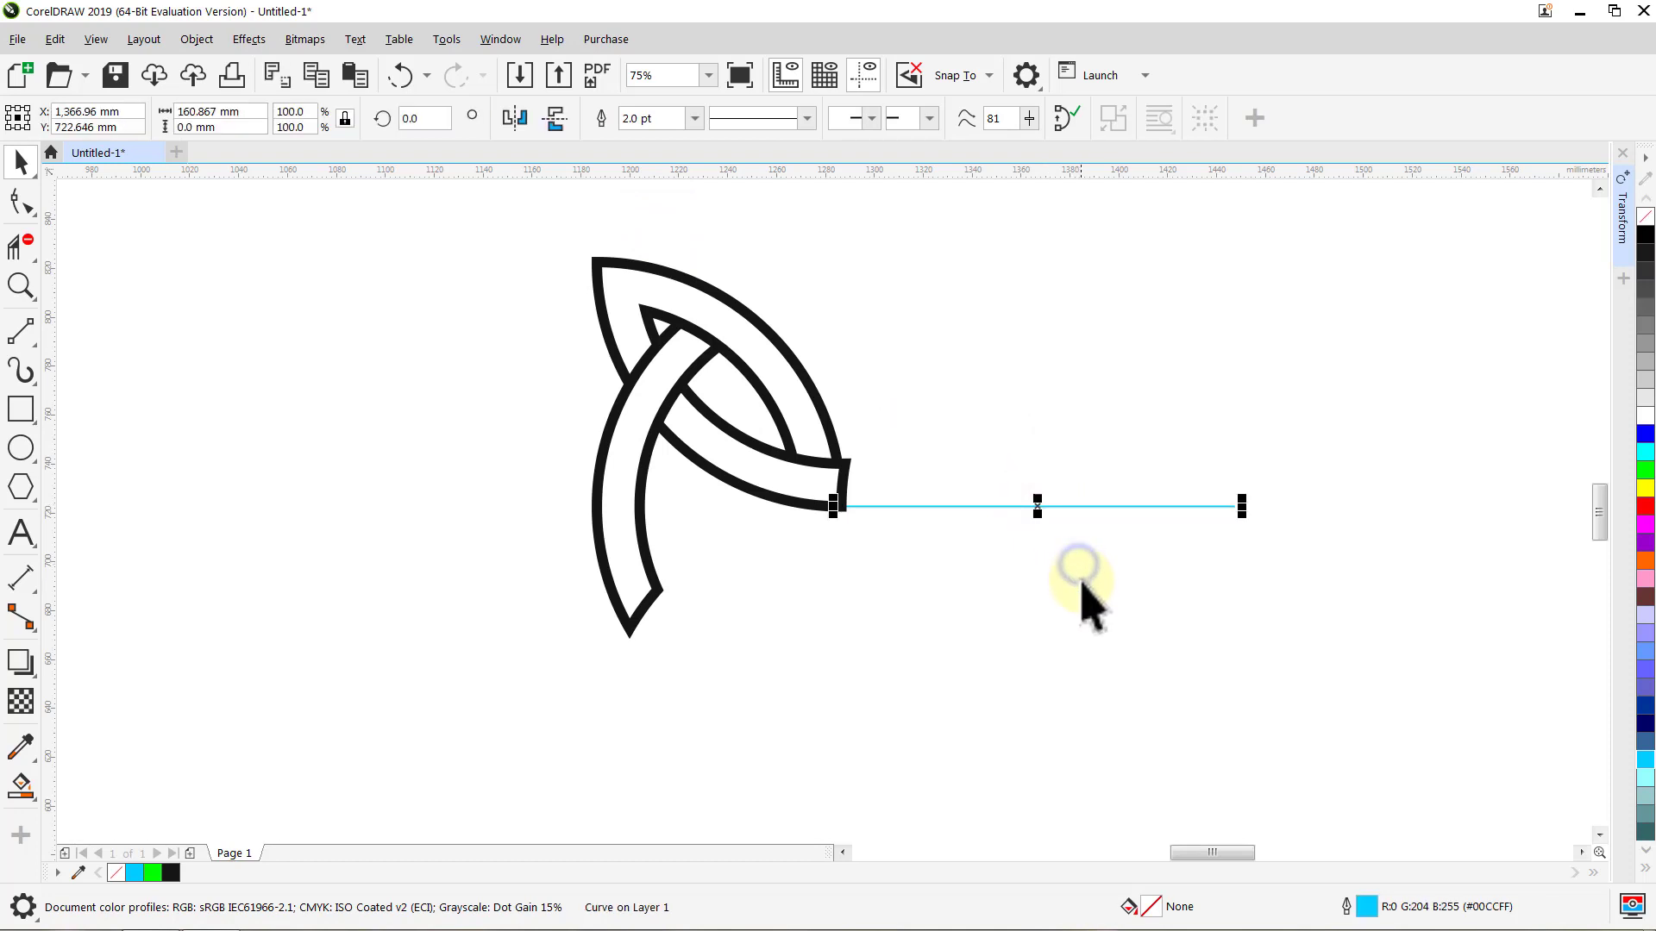
pyautogui.click(1080, 611)
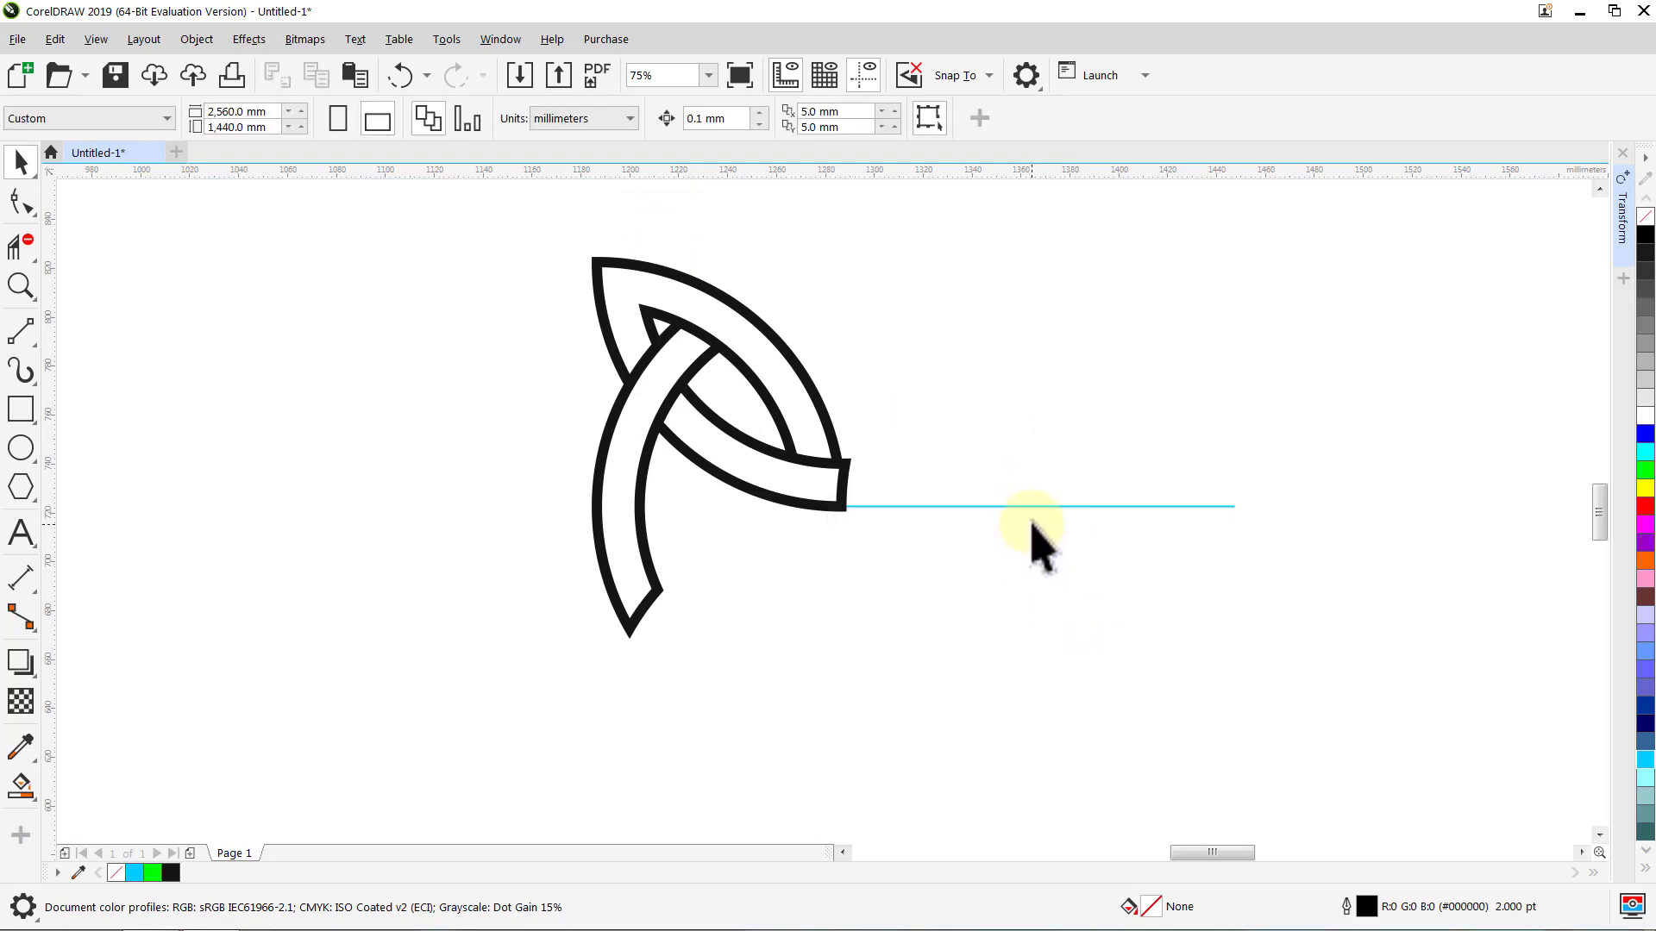
pyautogui.click(1032, 507)
pyautogui.rightClick(1032, 509)
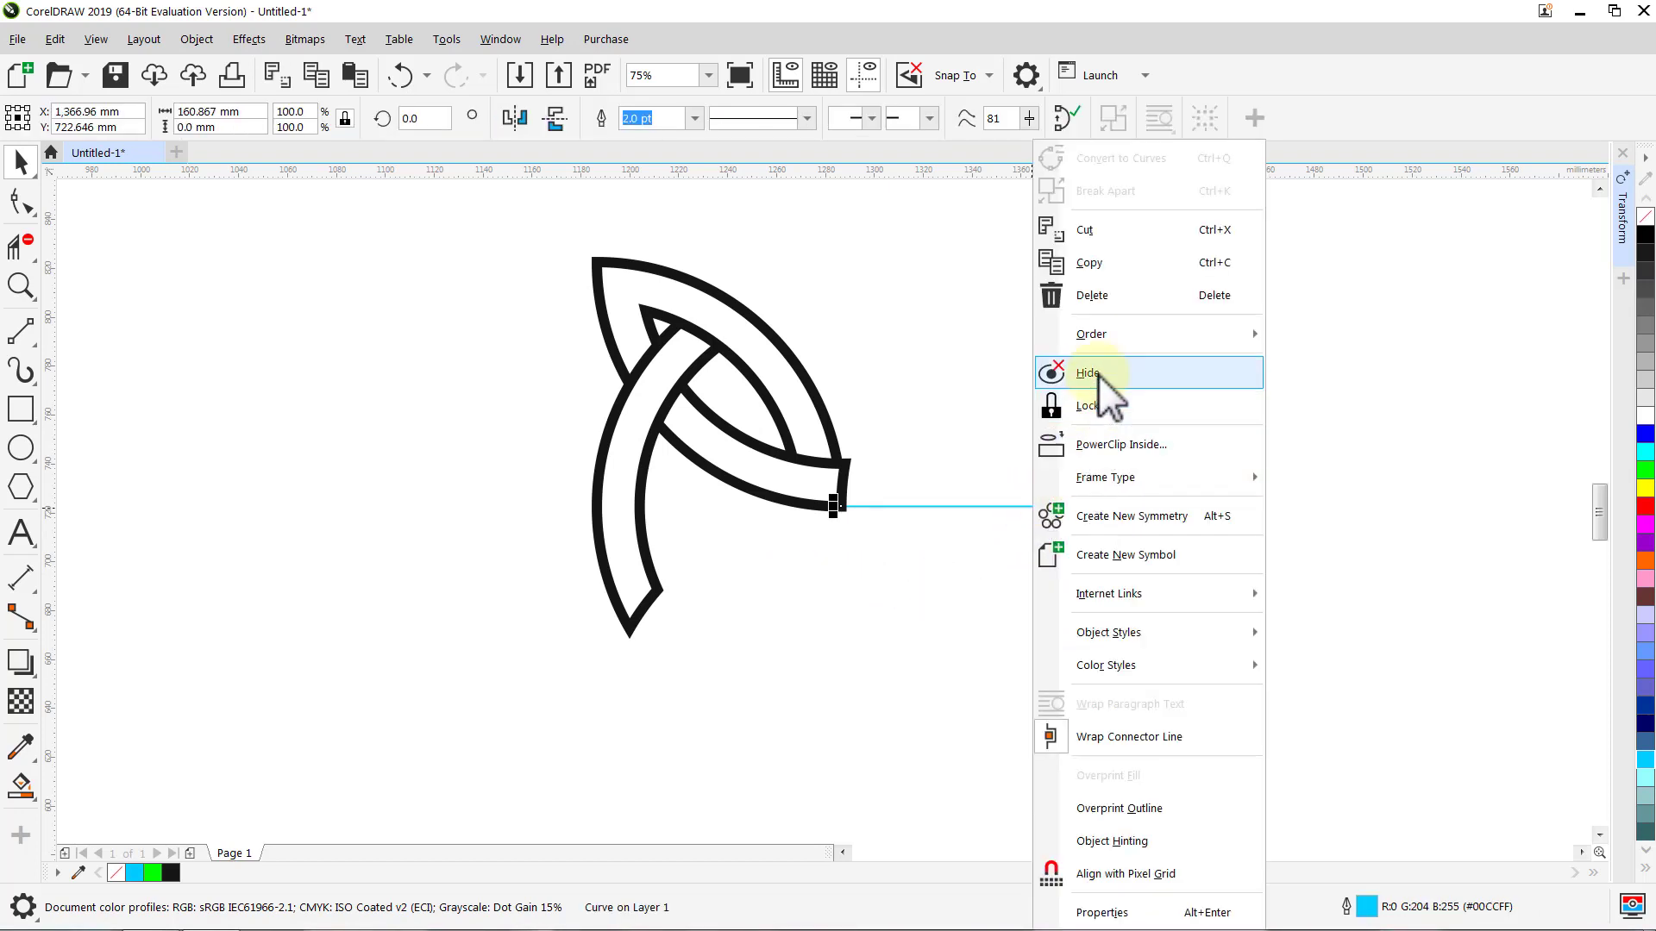
pyautogui.moveTo(1102, 333)
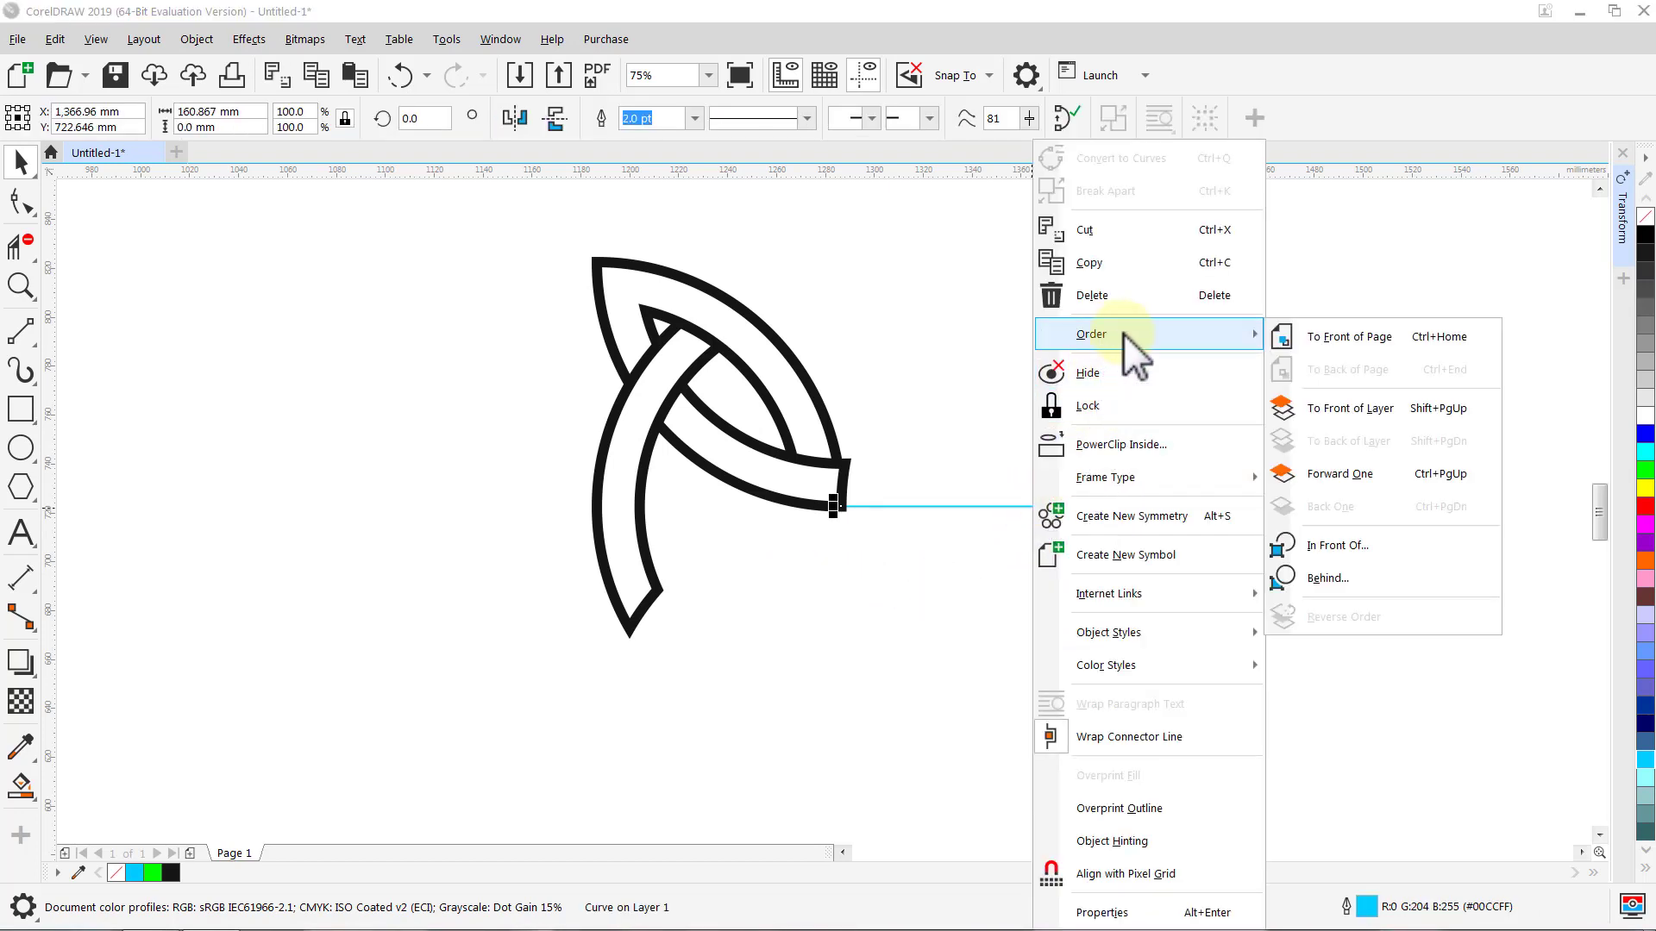
pyautogui.click(1359, 407)
pyautogui.click(1247, 349)
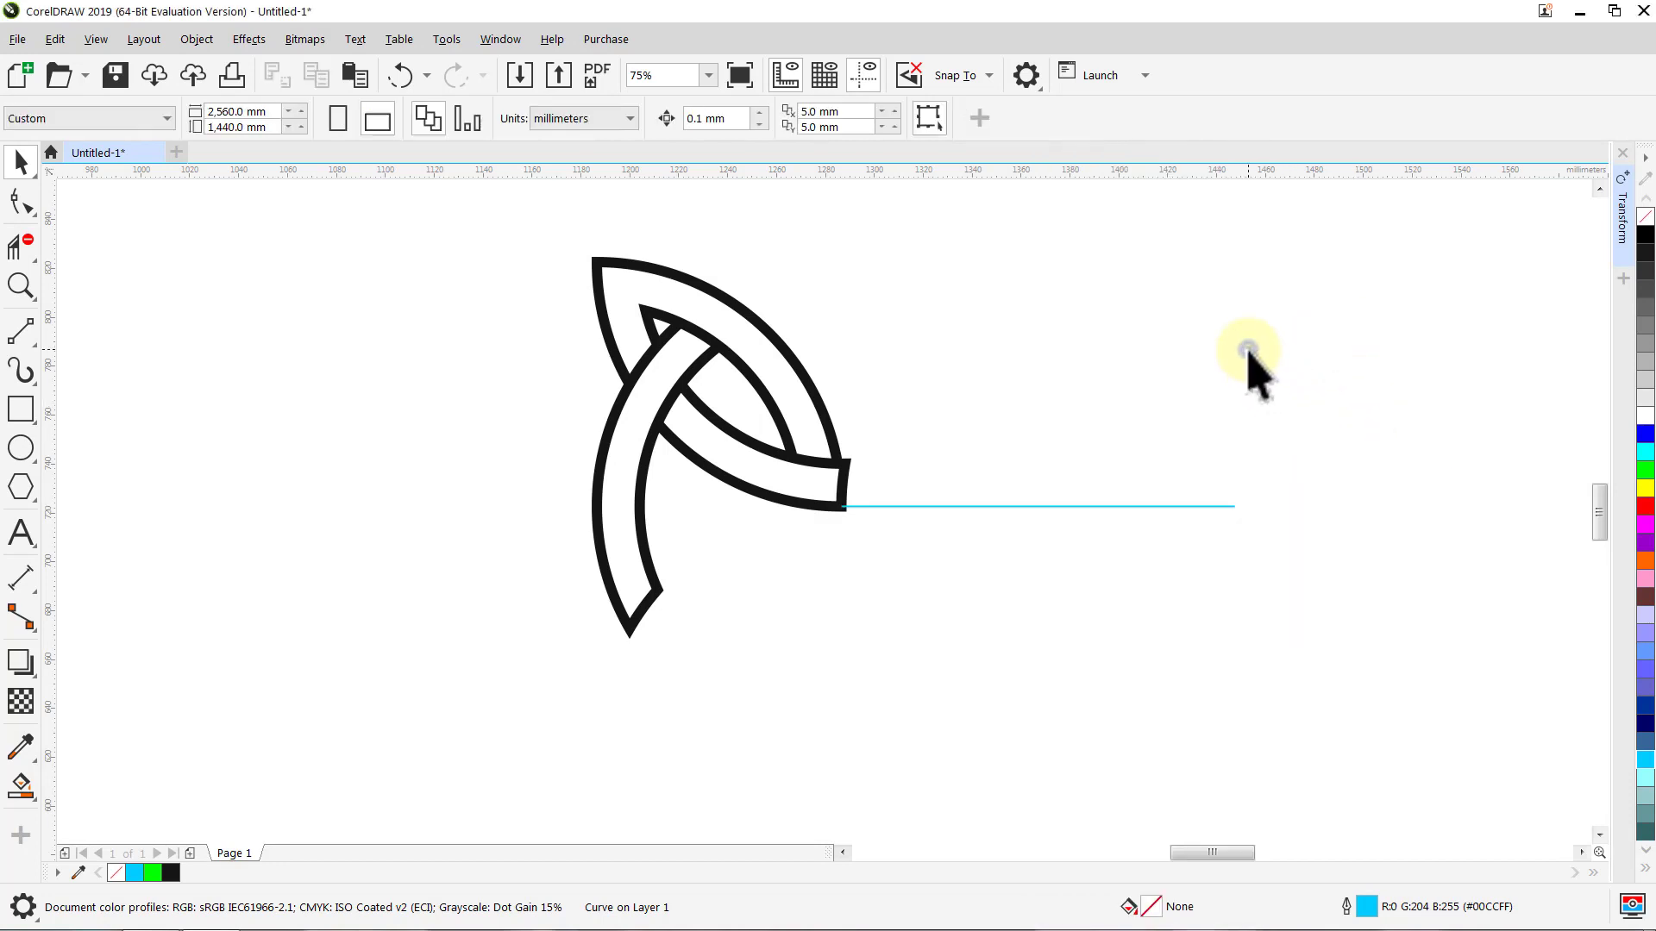
# Step: Move the black welded outline's rotation center to the guide line's left endpoint
pyautogui.click(778, 345)
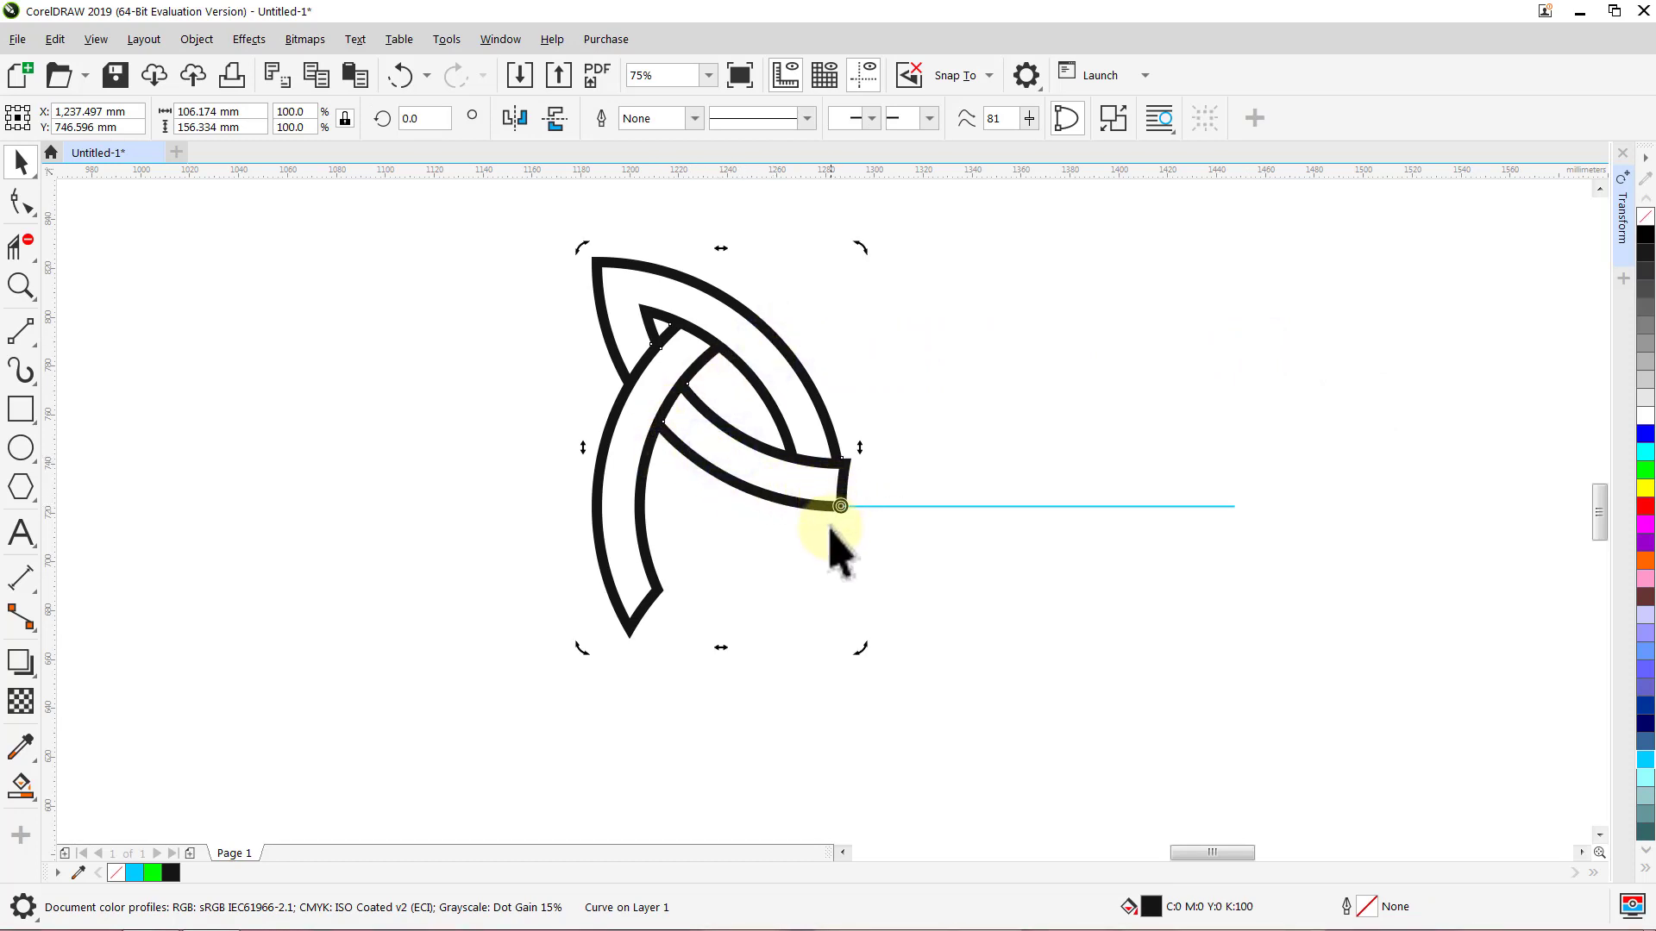
pyautogui.click(781, 664)
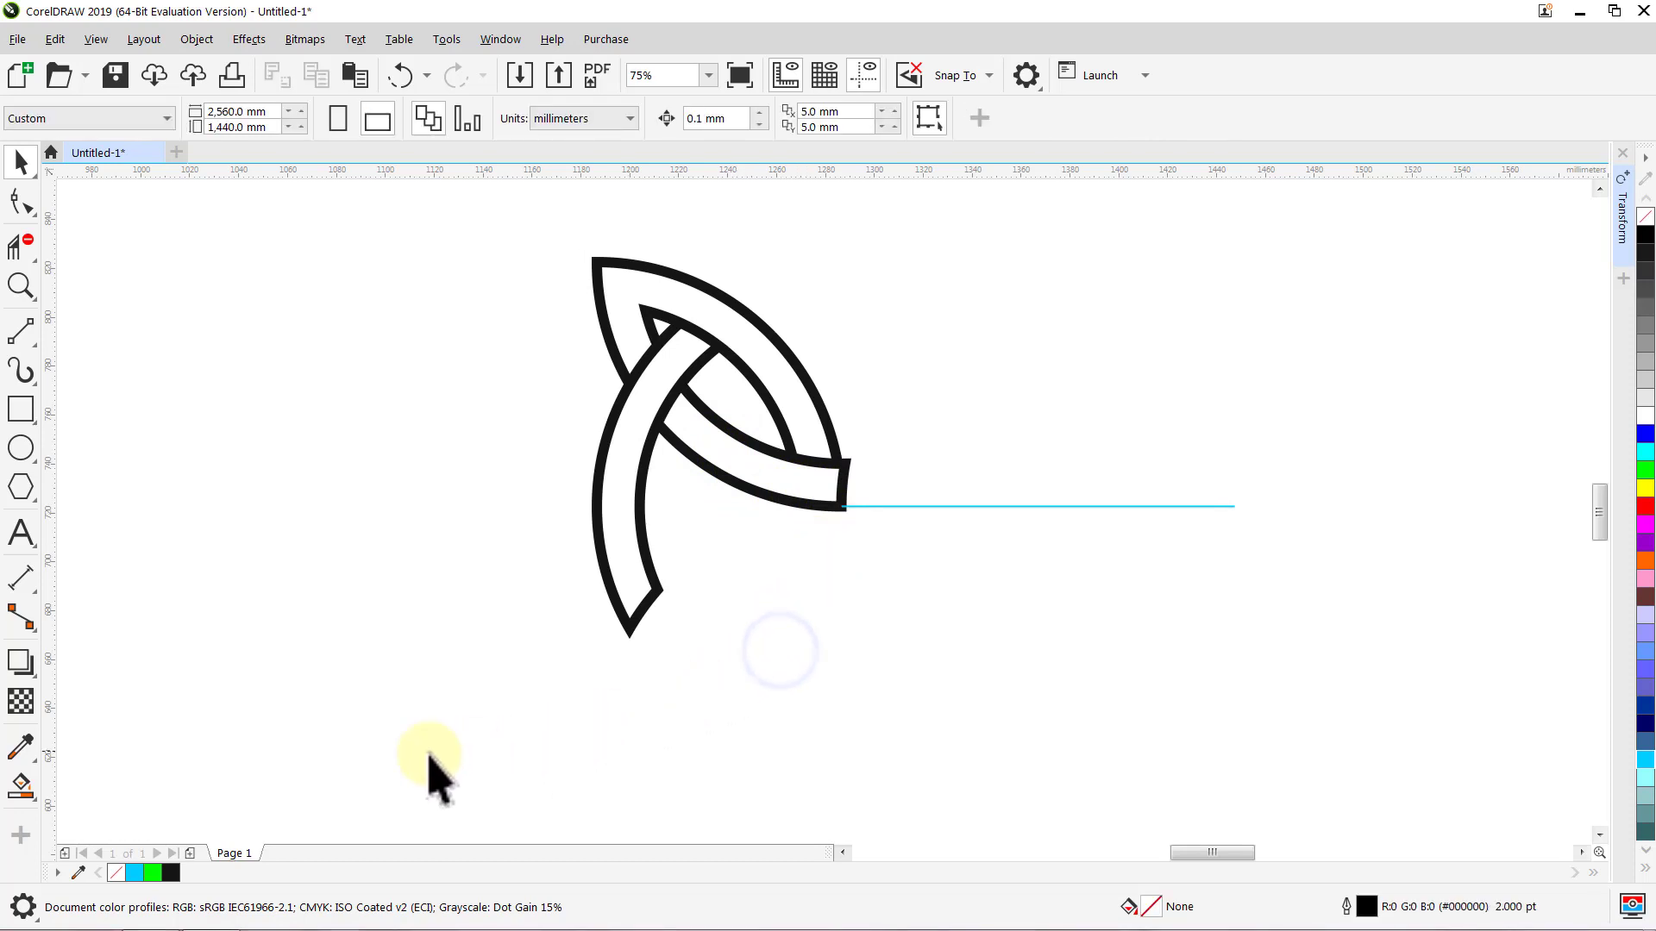
# Step: Smart Fill the three interwoven band interiors of the welded outline with green and a 0.5 pt black outline
pyautogui.click(19, 787)
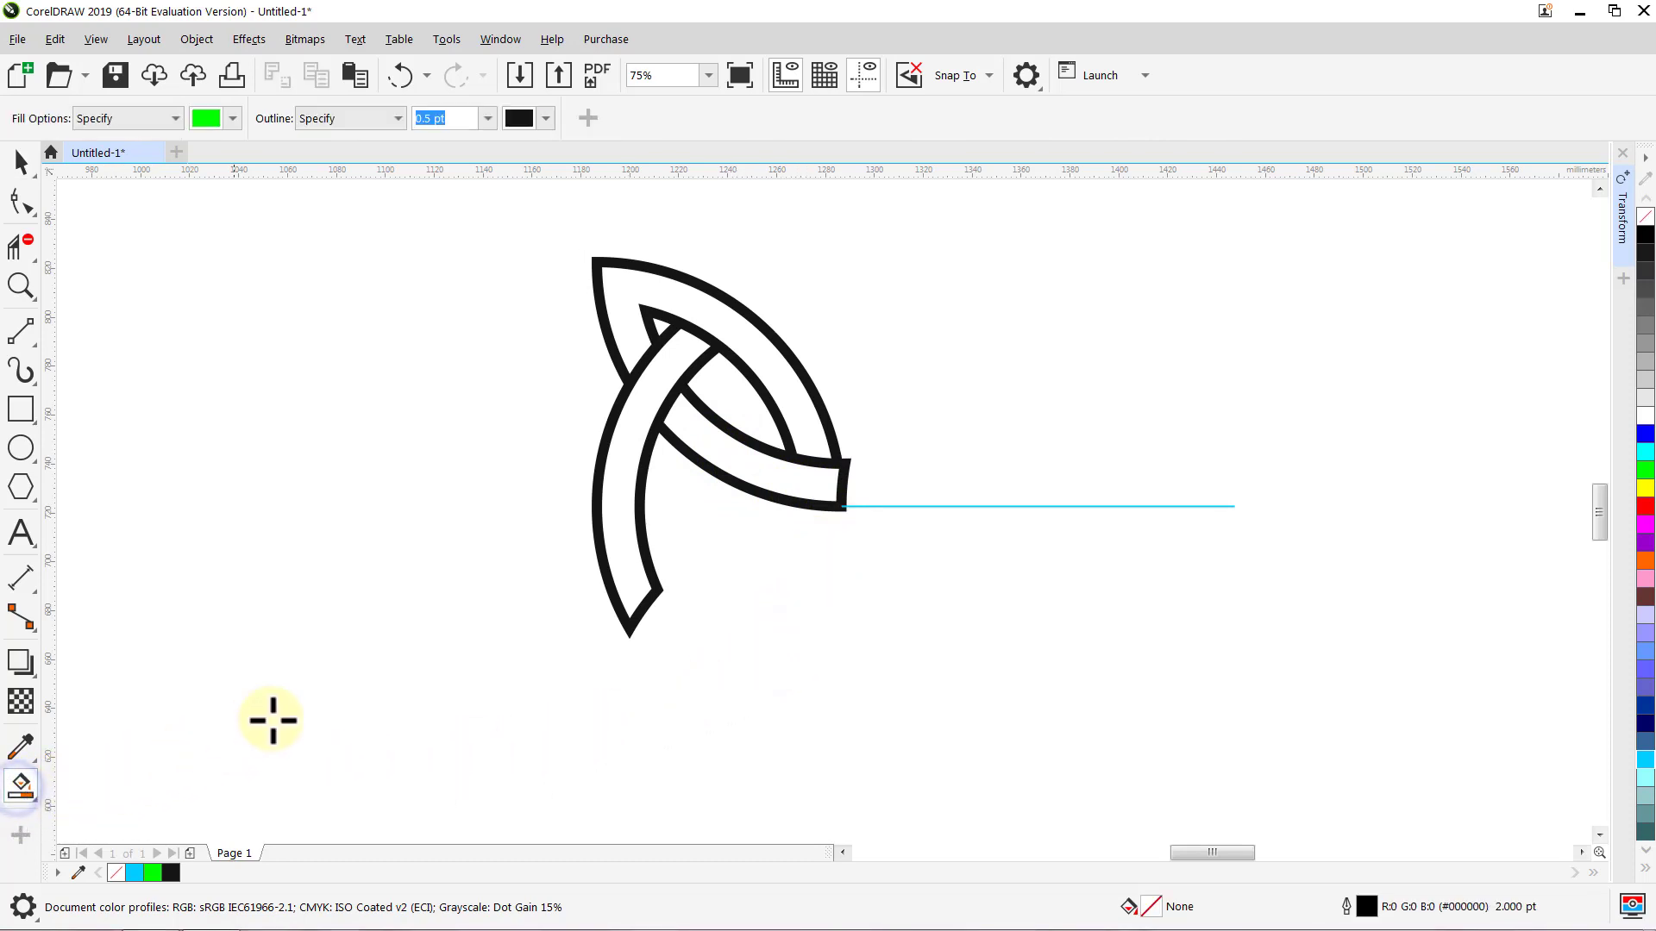
pyautogui.click(607, 442)
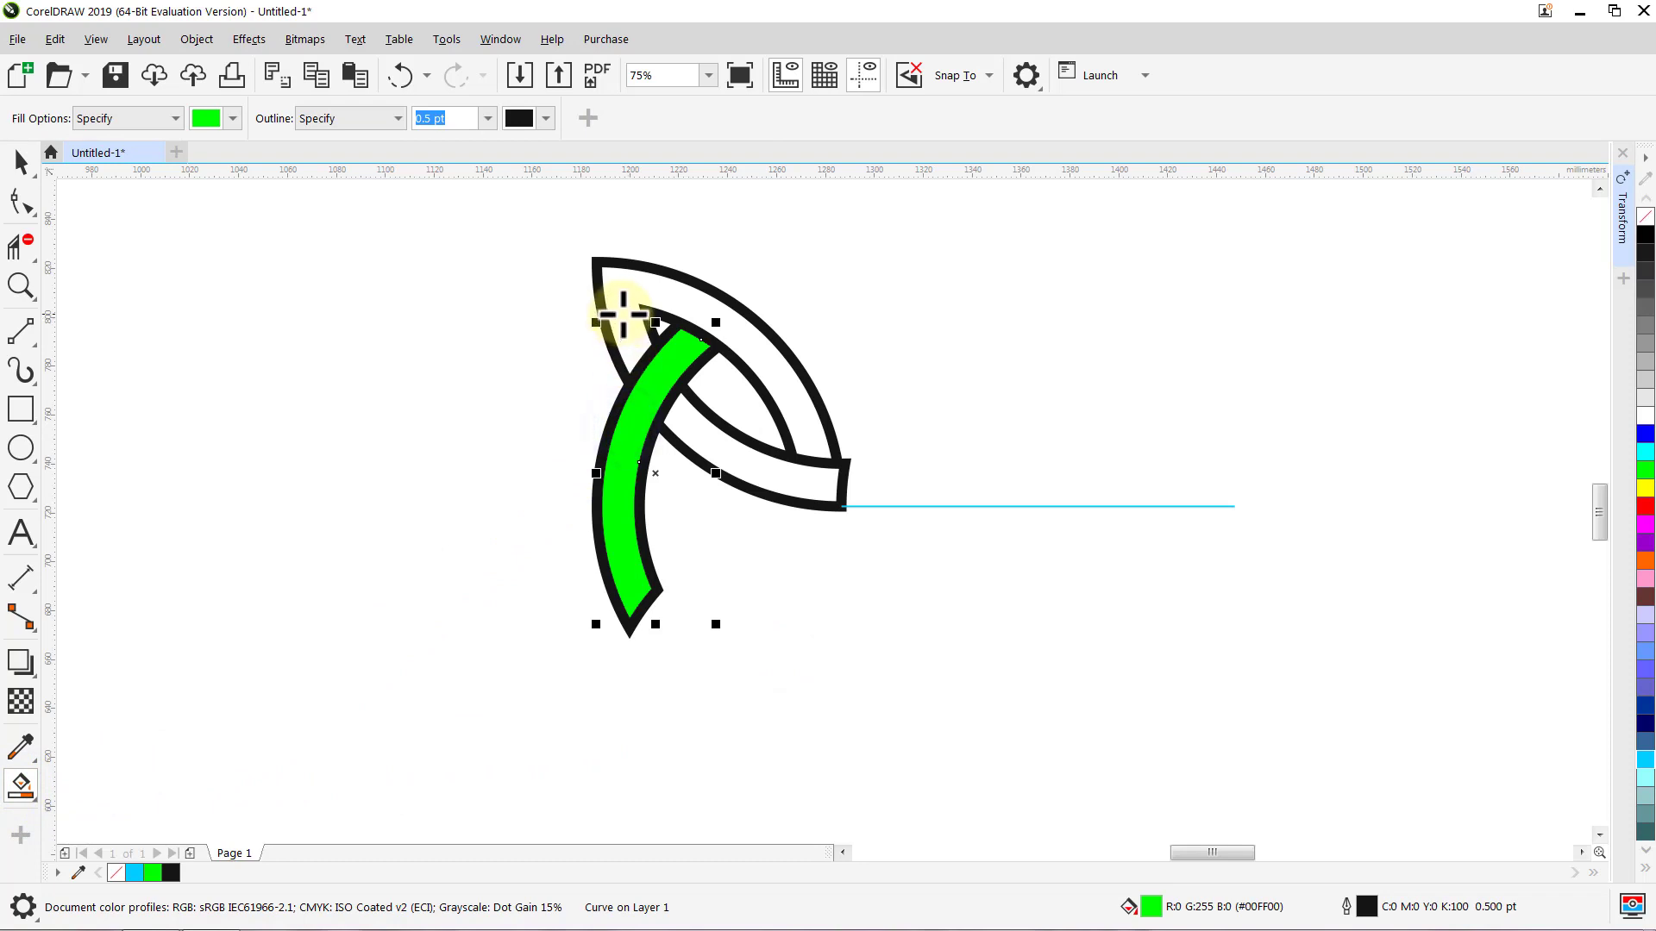
pyautogui.click(624, 326)
pyautogui.click(759, 474)
pyautogui.press('space')
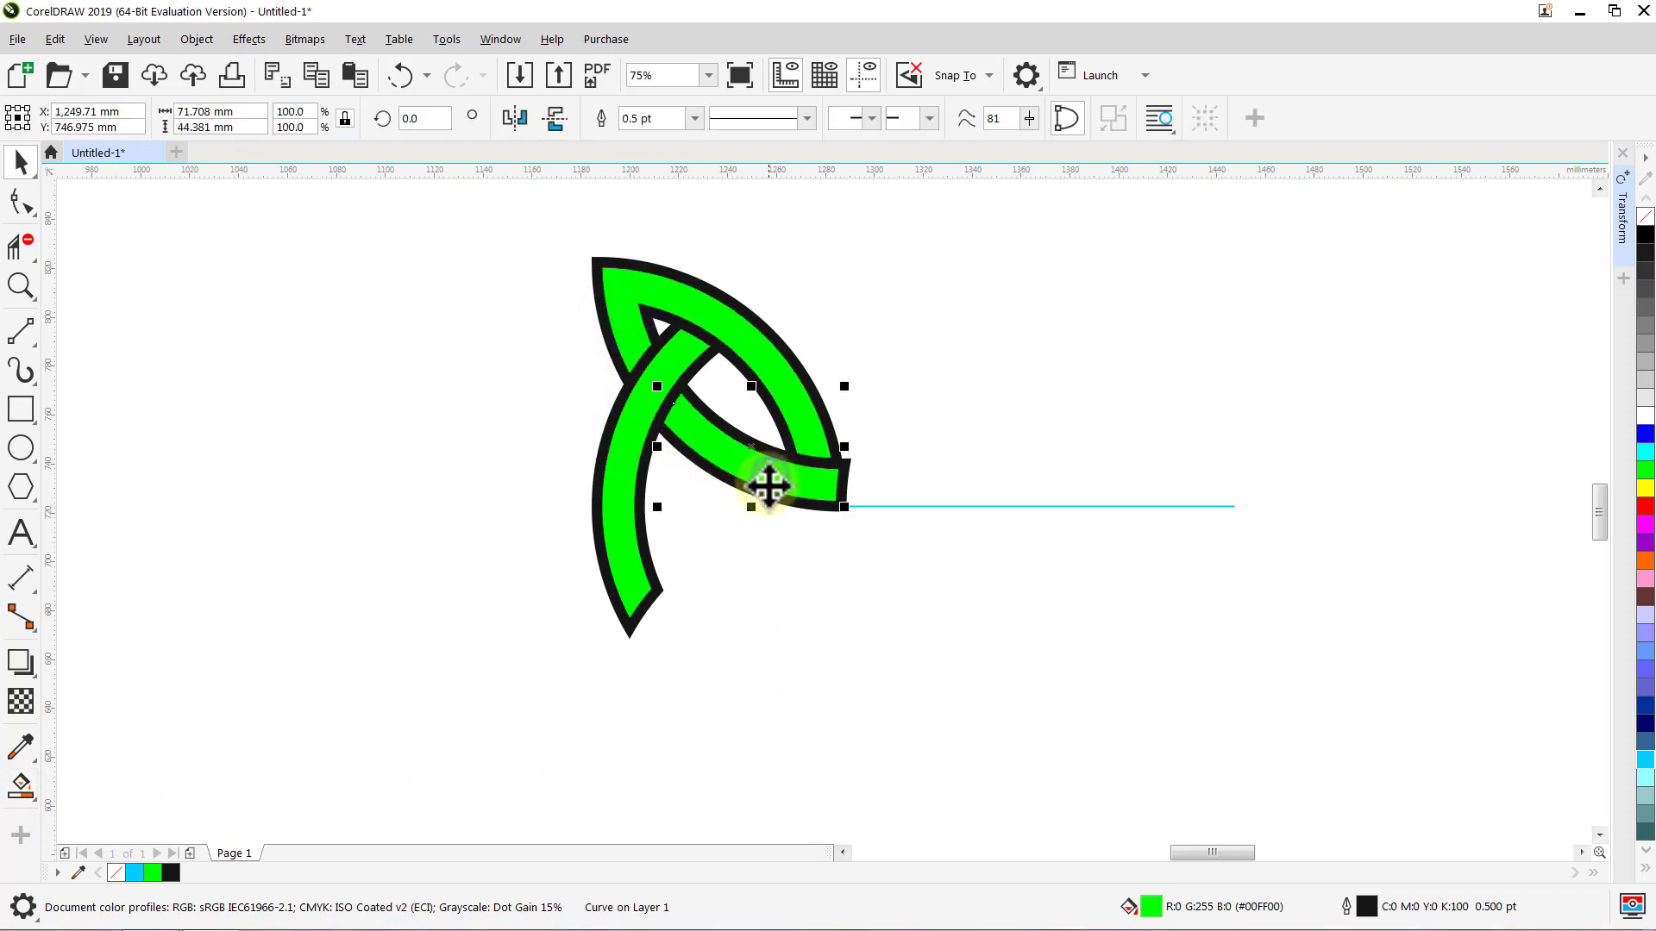
pyautogui.click(817, 619)
# Step: Move the black welded outline horizontally about 298 mm to the left, clear of the green bands
pyautogui.moveTo(816, 620); pyautogui.dragTo(1153, 633)
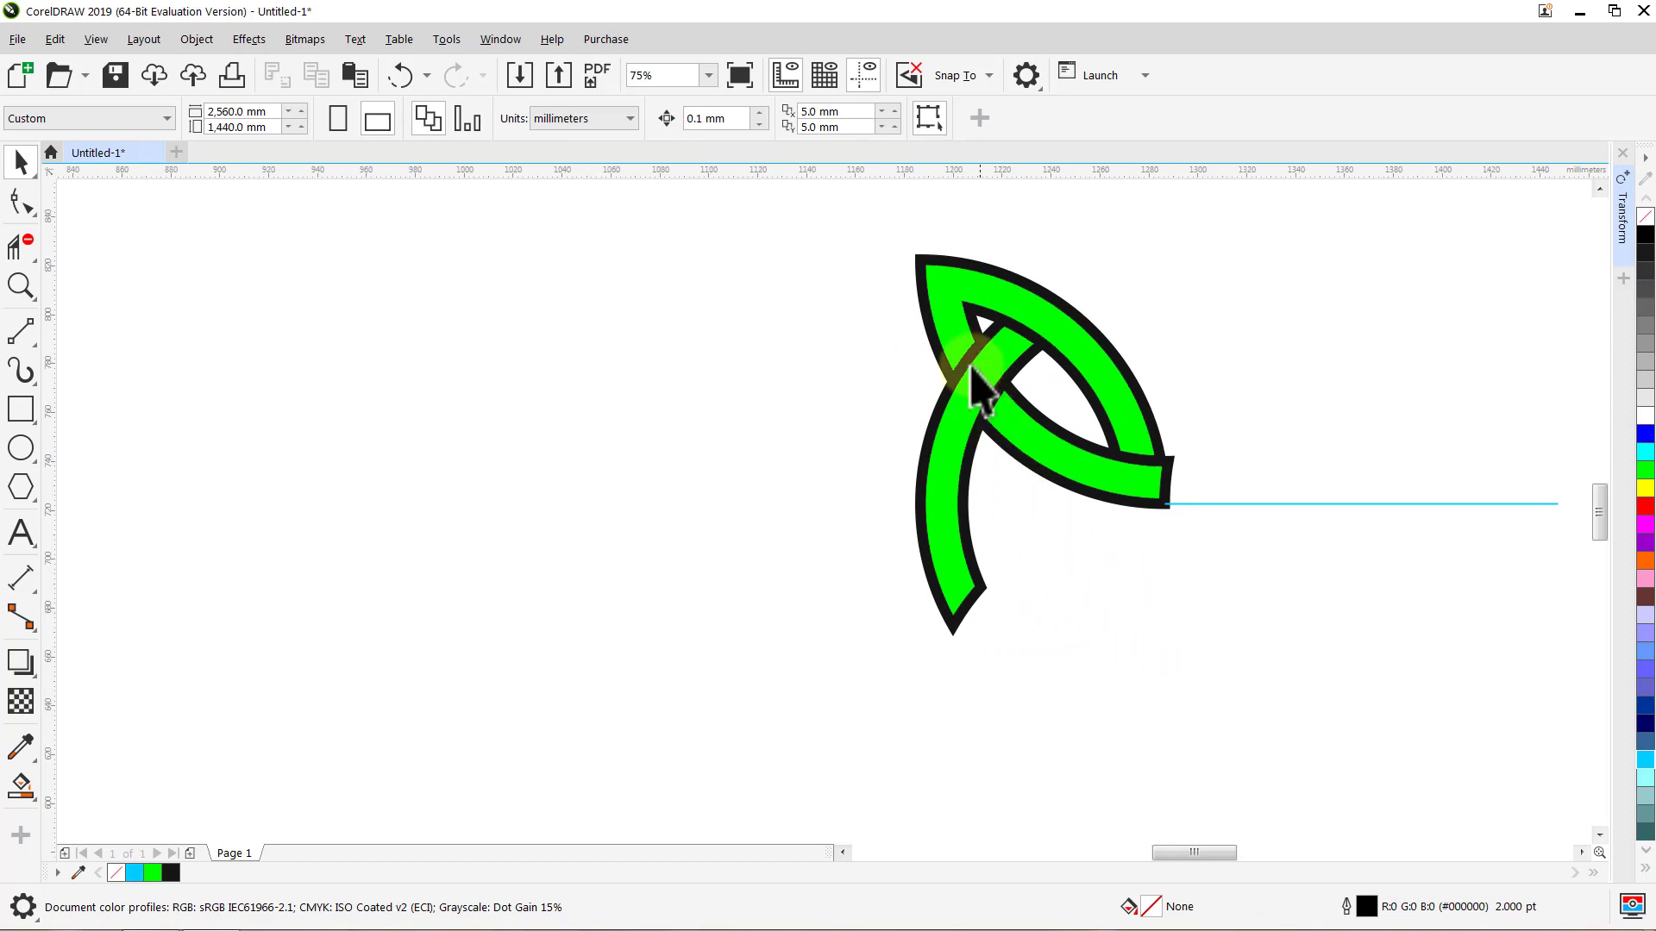
pyautogui.click(923, 302)
pyautogui.press('ctrl')
pyautogui.moveTo(923, 306); pyautogui.dragTo(194, 314)
pyautogui.click(489, 319)
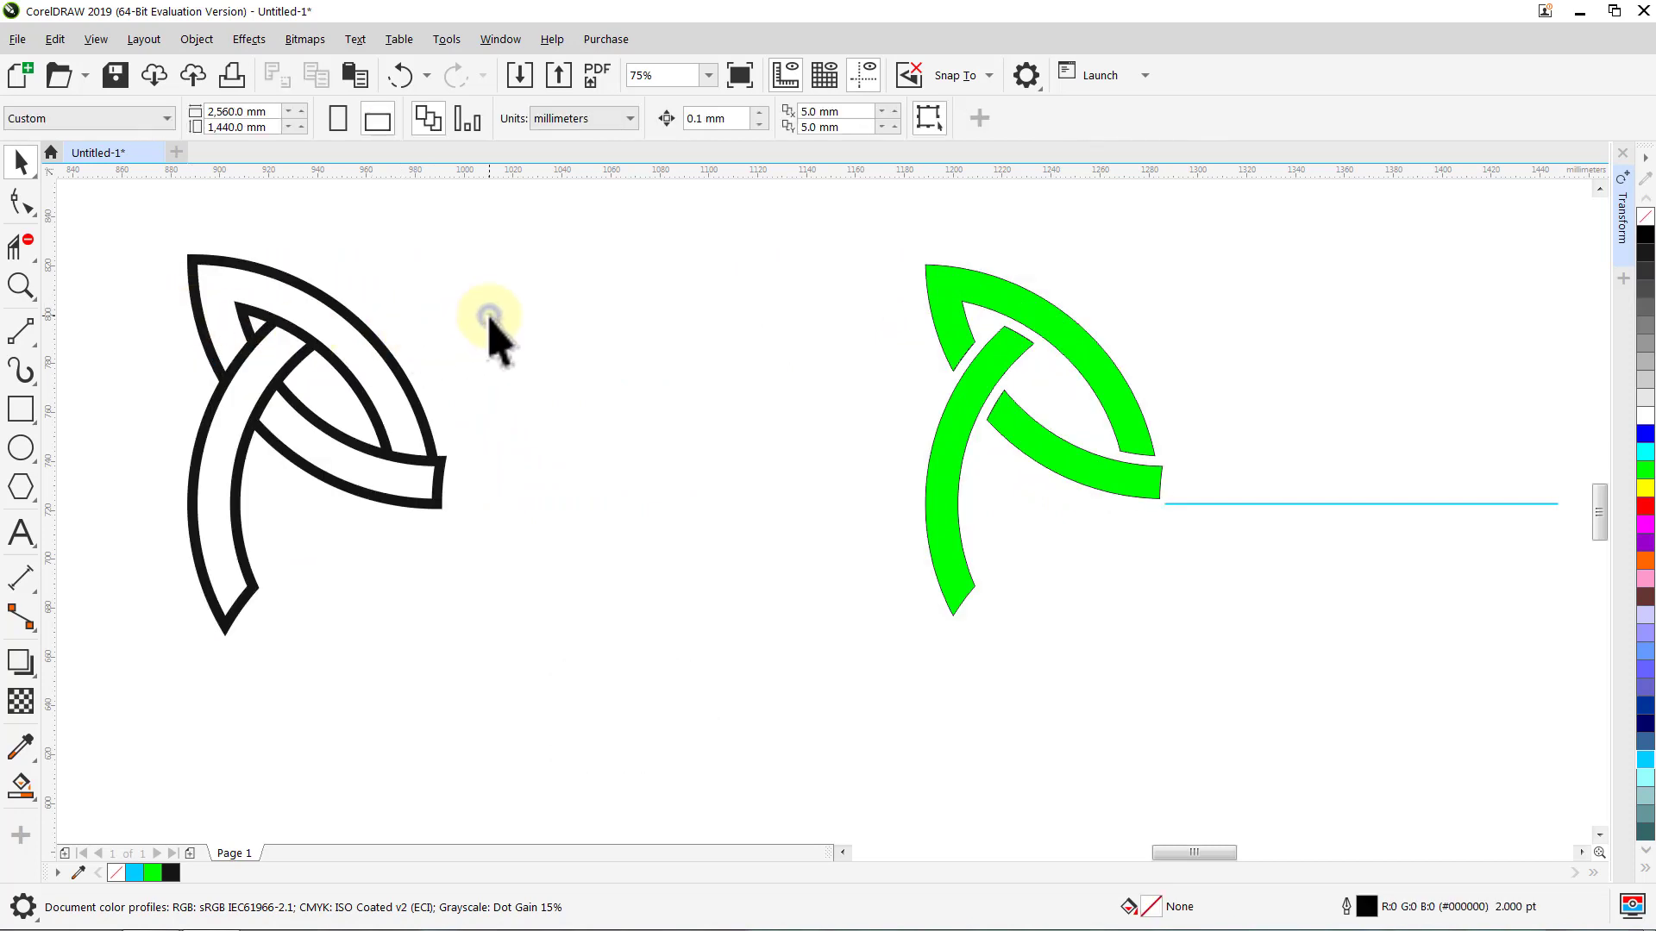
# Step: Move the rotation center of each of the three green bands to the guide line's left endpoint
pyautogui.click(948, 483)
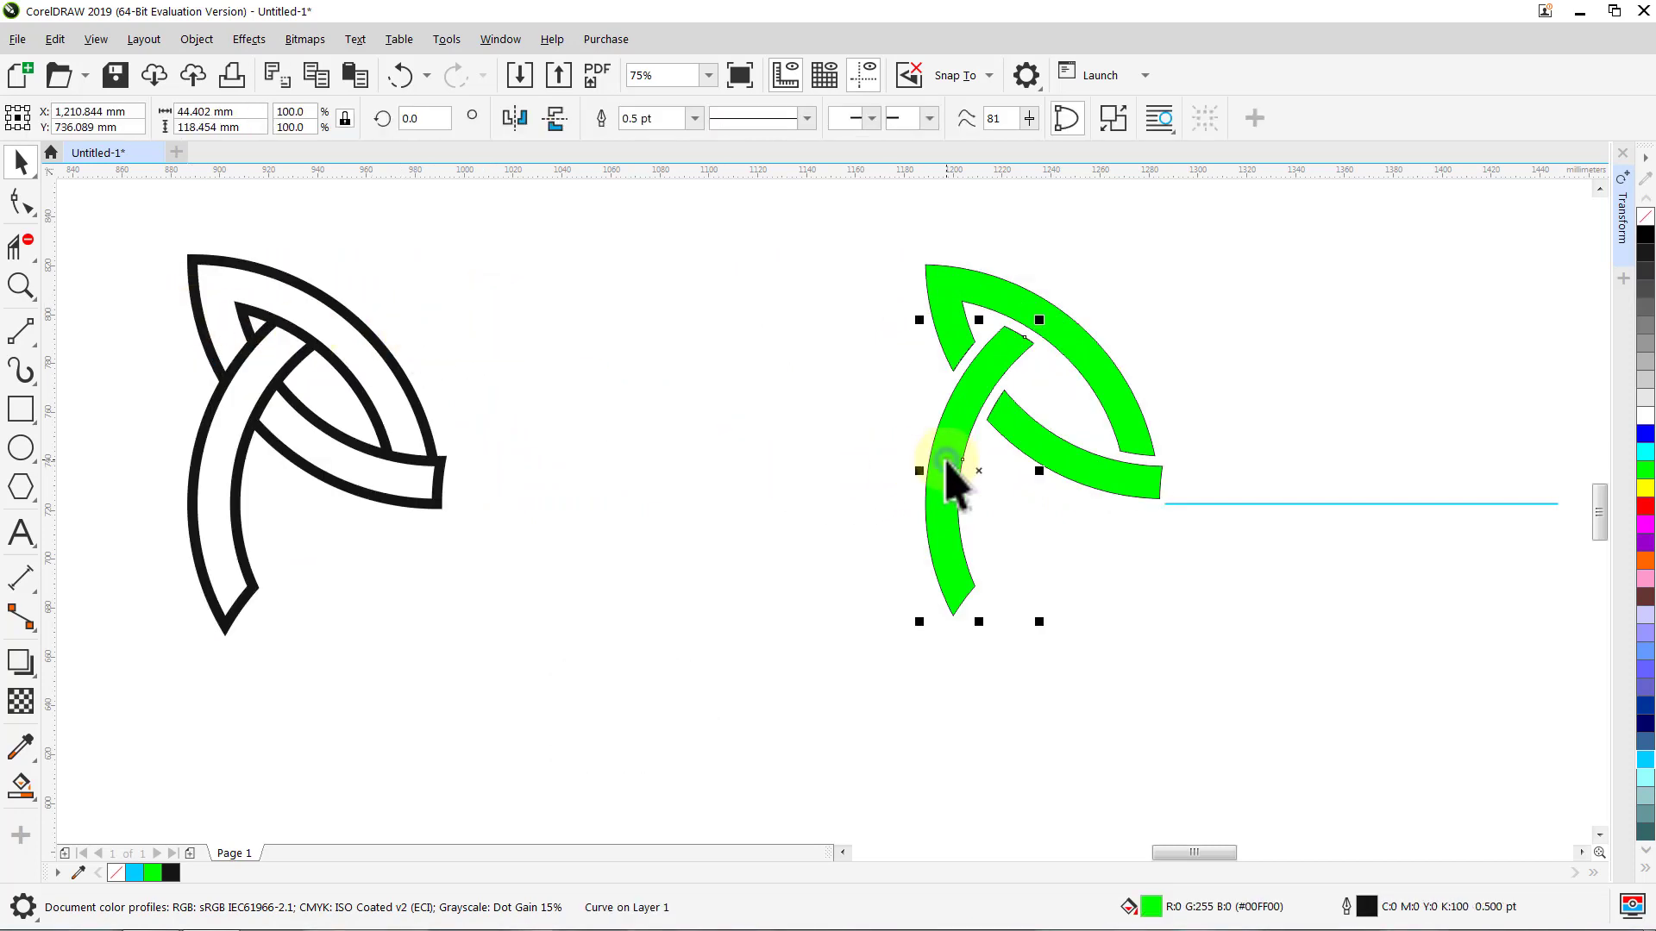
pyautogui.click(947, 458)
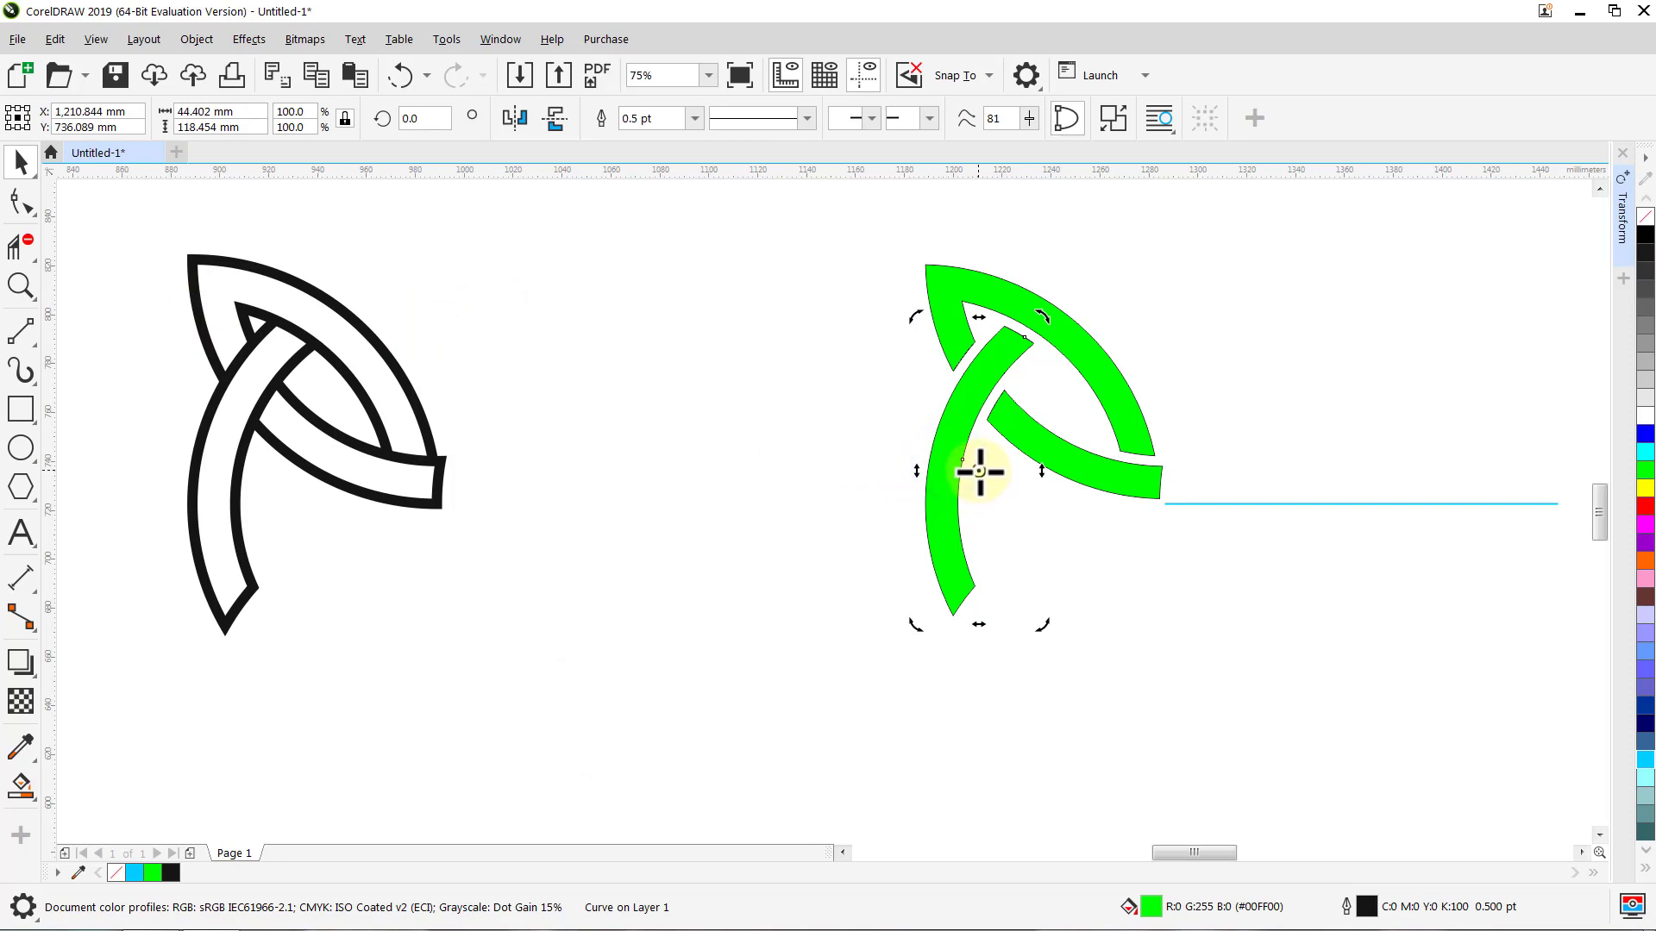
pyautogui.click(1163, 569)
pyautogui.click(1097, 470)
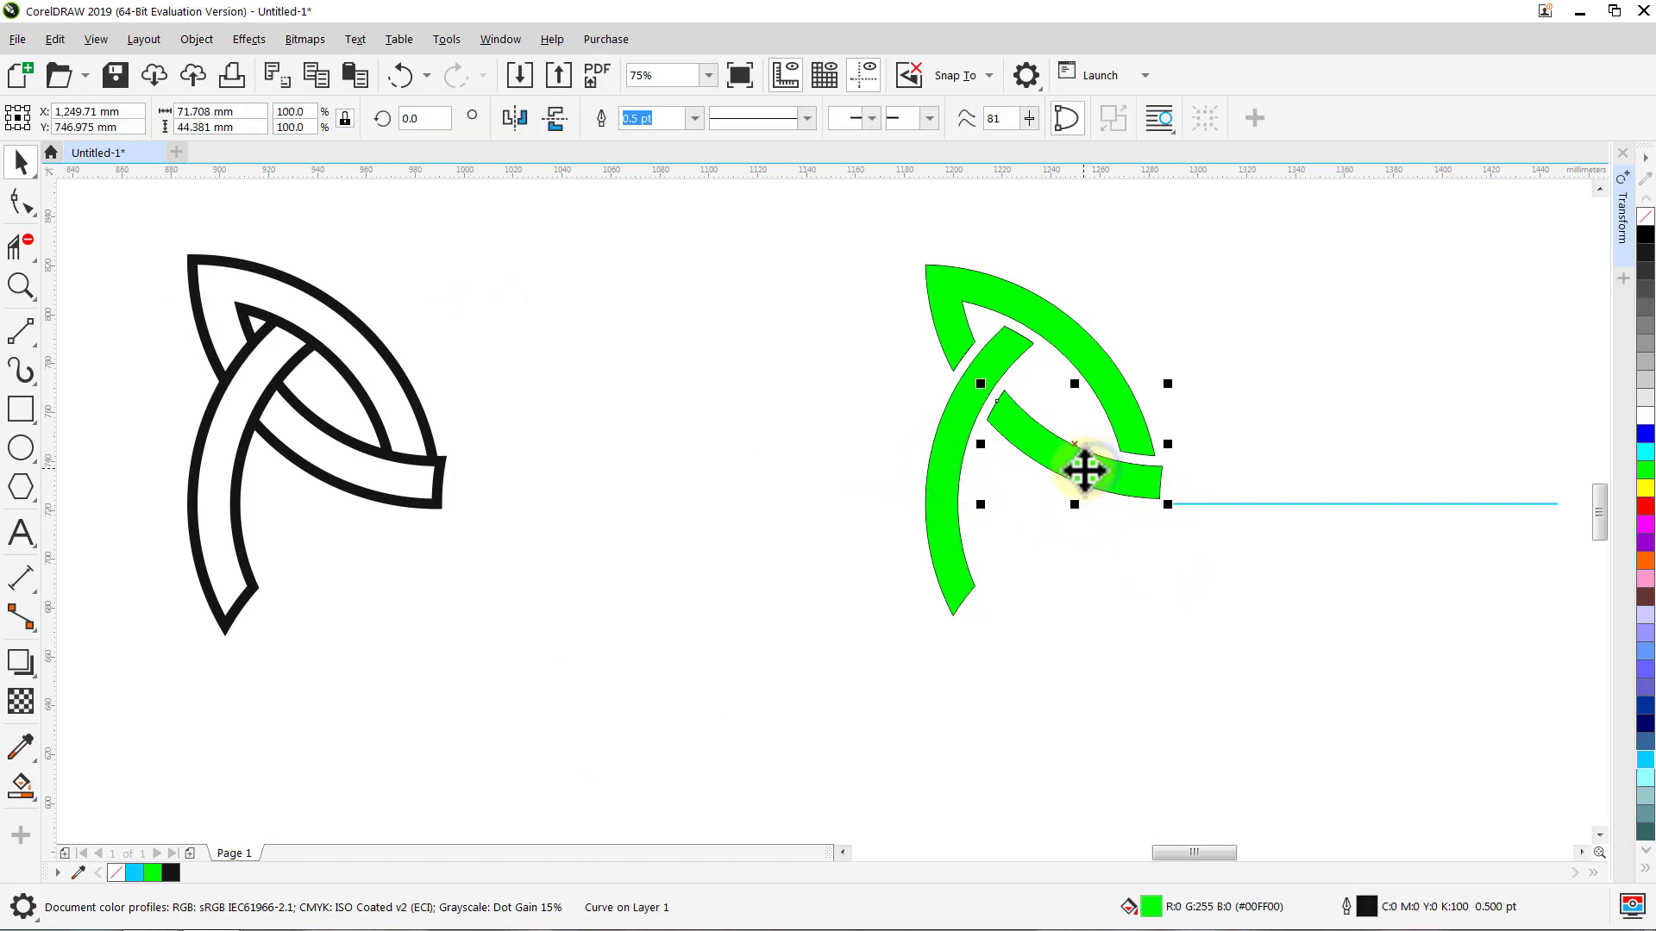
pyautogui.moveTo(1078, 454); pyautogui.dragTo(1133, 505)
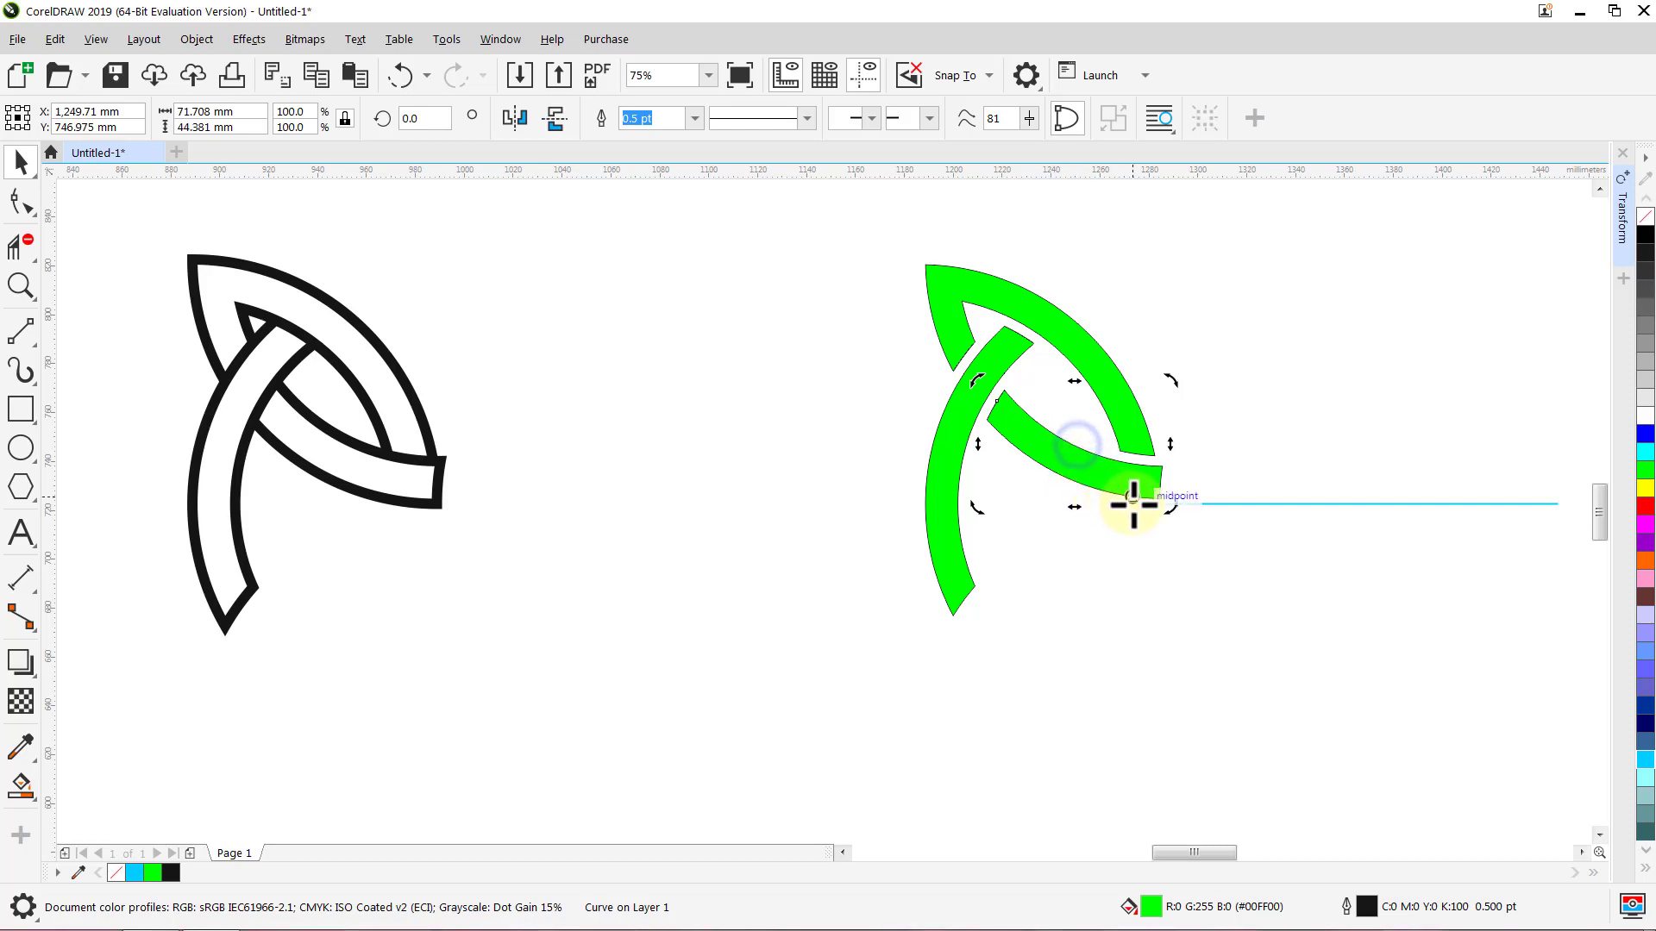
pyautogui.click(1149, 584)
pyautogui.click(1123, 407)
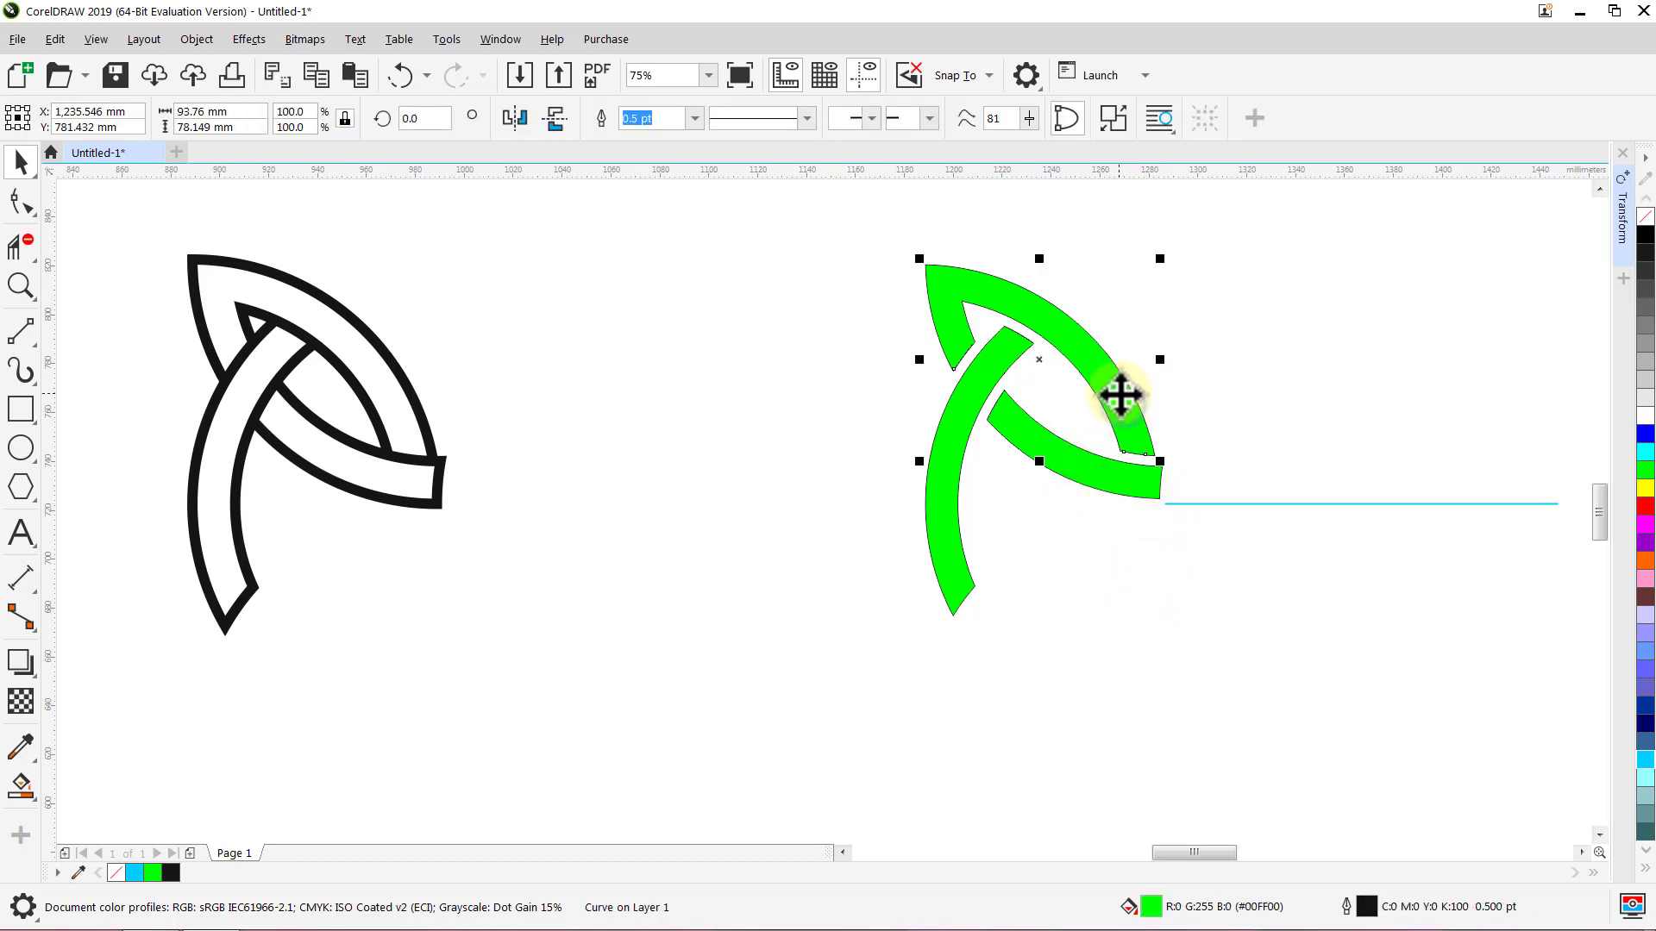
pyautogui.moveTo(1044, 361)
pyautogui.mouseDown()
pyautogui.moveTo(1053, 432)
pyautogui.moveTo(1145, 508)
pyautogui.mouseUp()
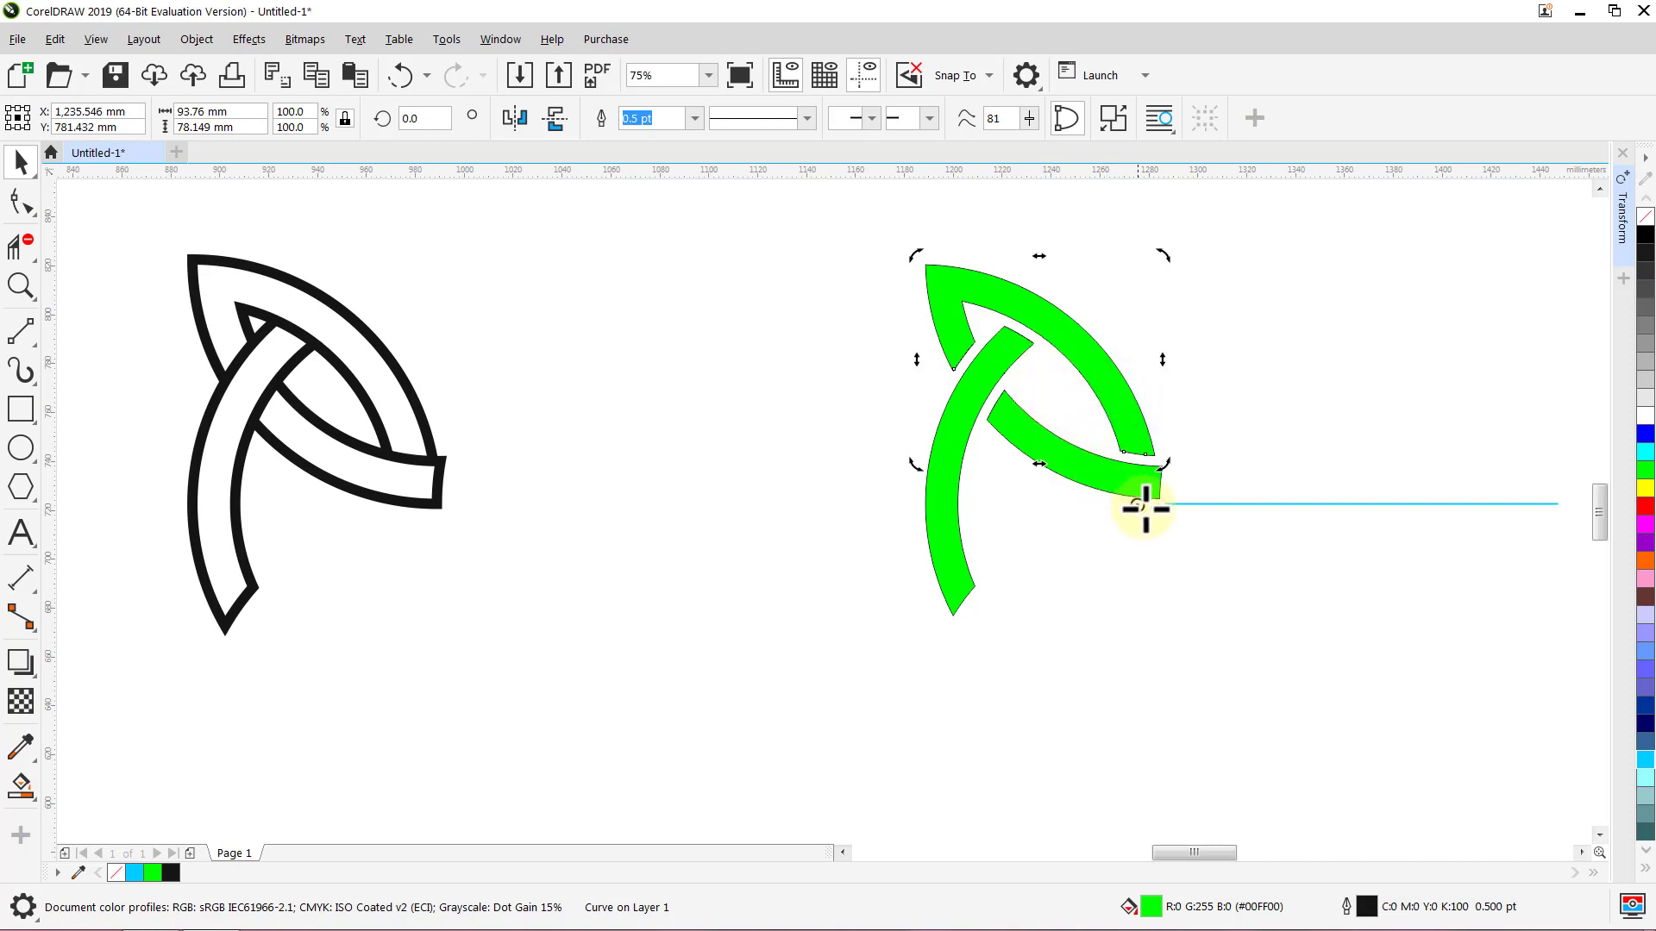
pyautogui.click(1164, 573)
# Step: Delete the cyan guide line
pyautogui.click(1314, 502)
pyautogui.press('Delete')
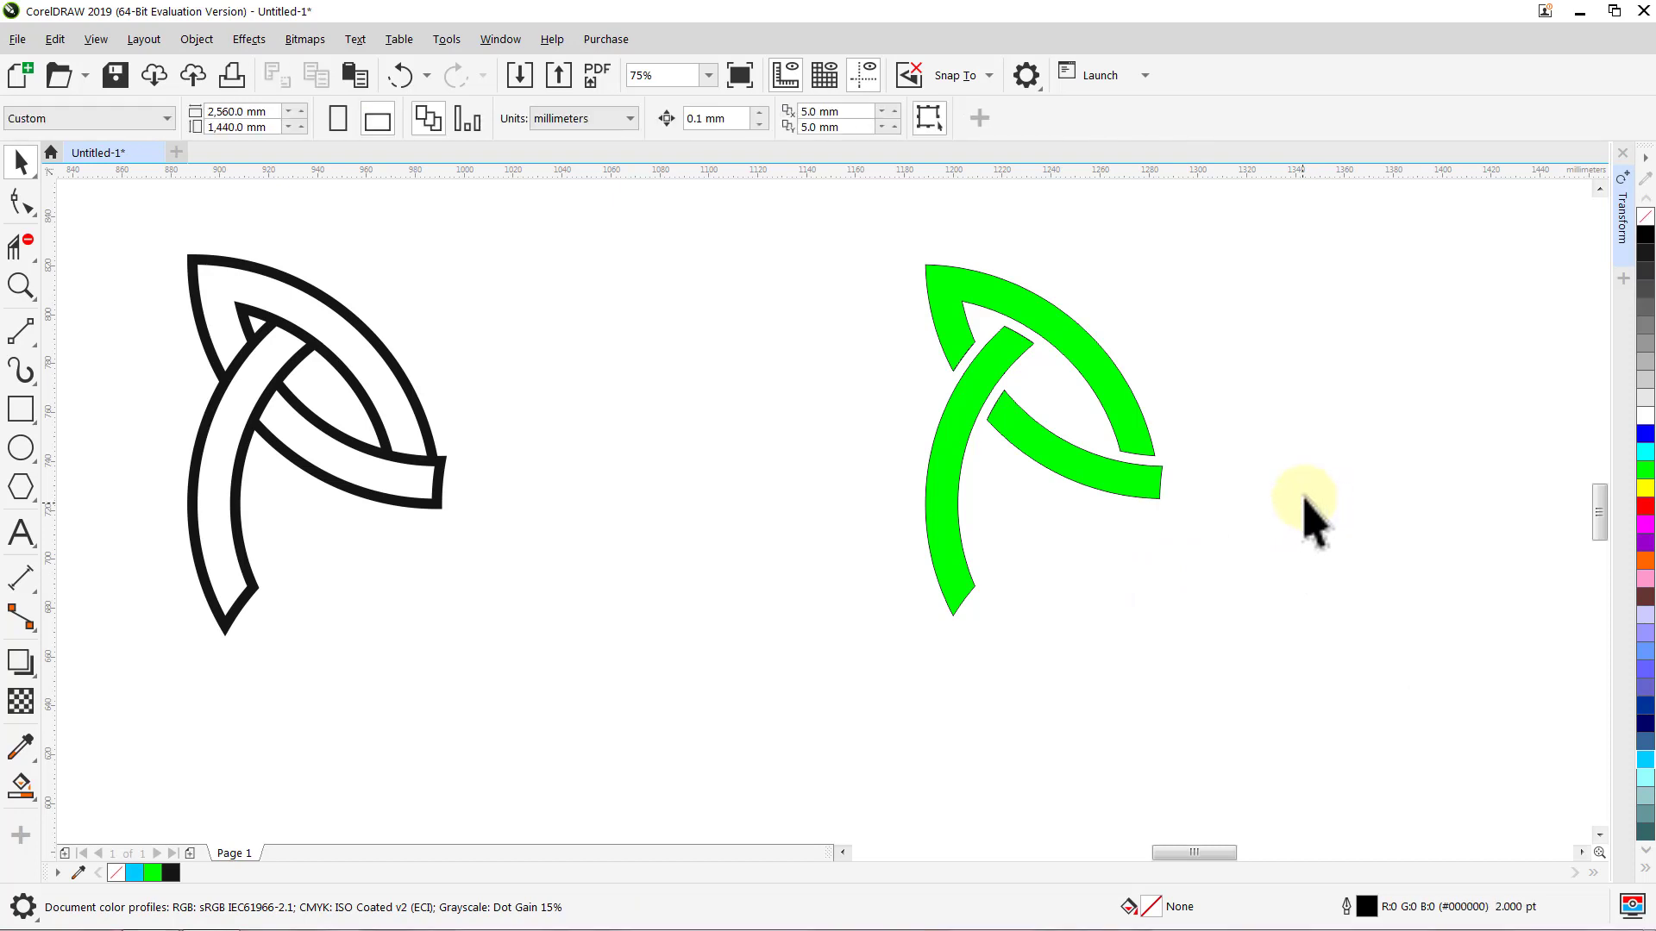
# Step: Rotate each of the three green bands by 90° with 3 copies around its relocated center to form the full knot
pyautogui.click(1623, 233)
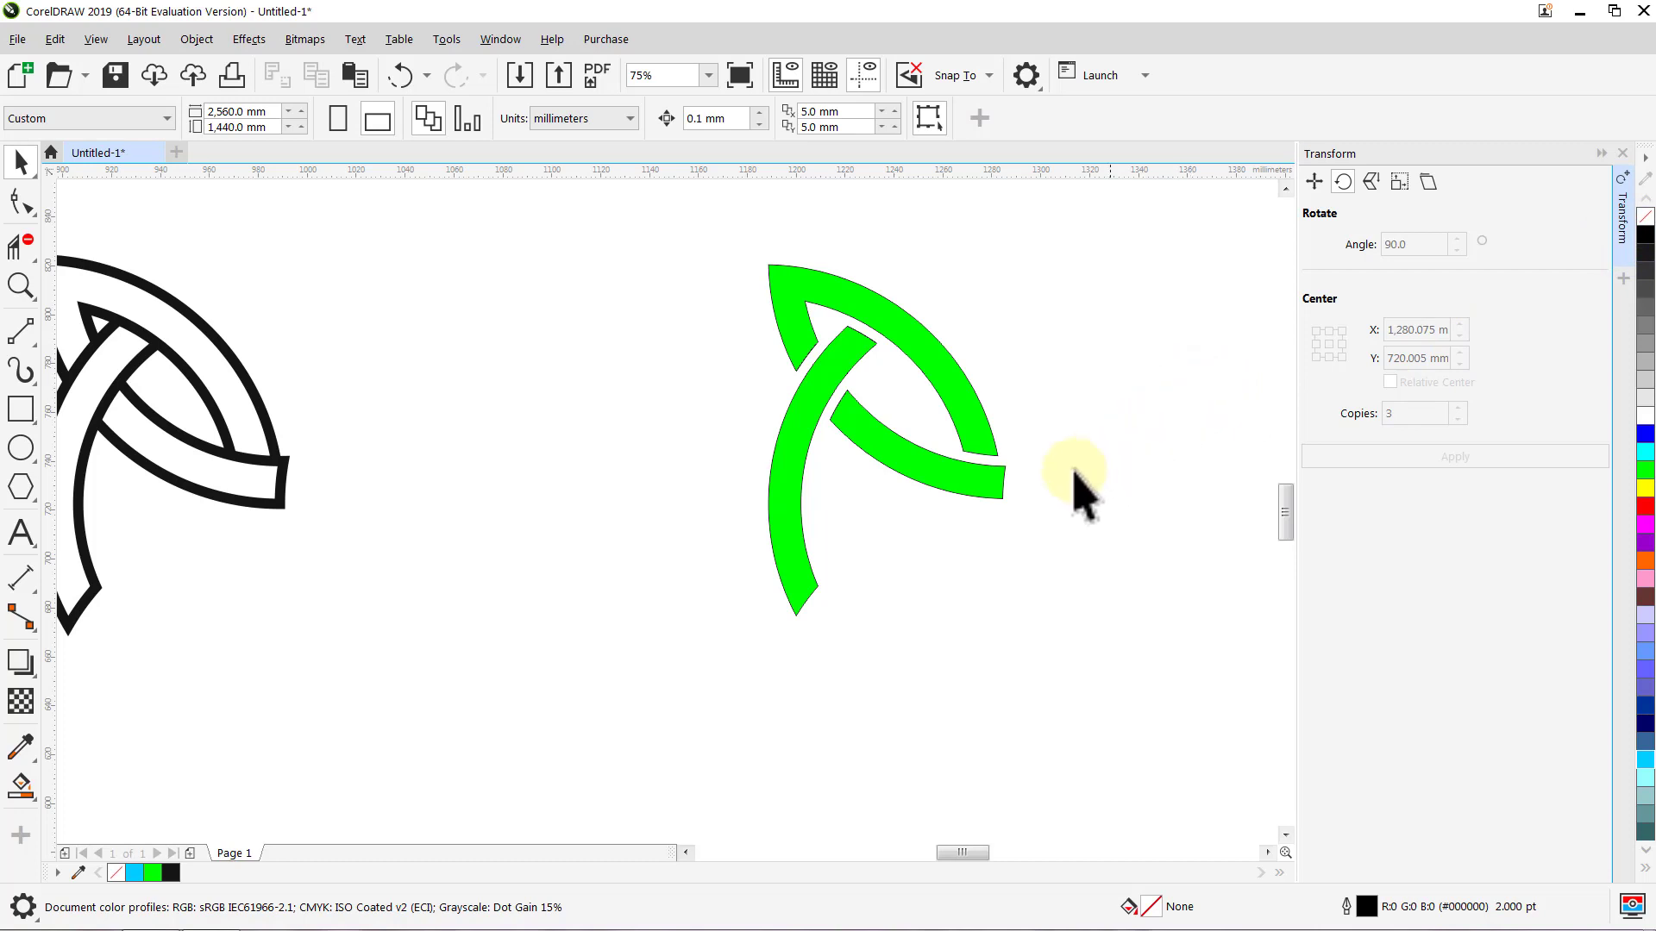
pyautogui.click(954, 478)
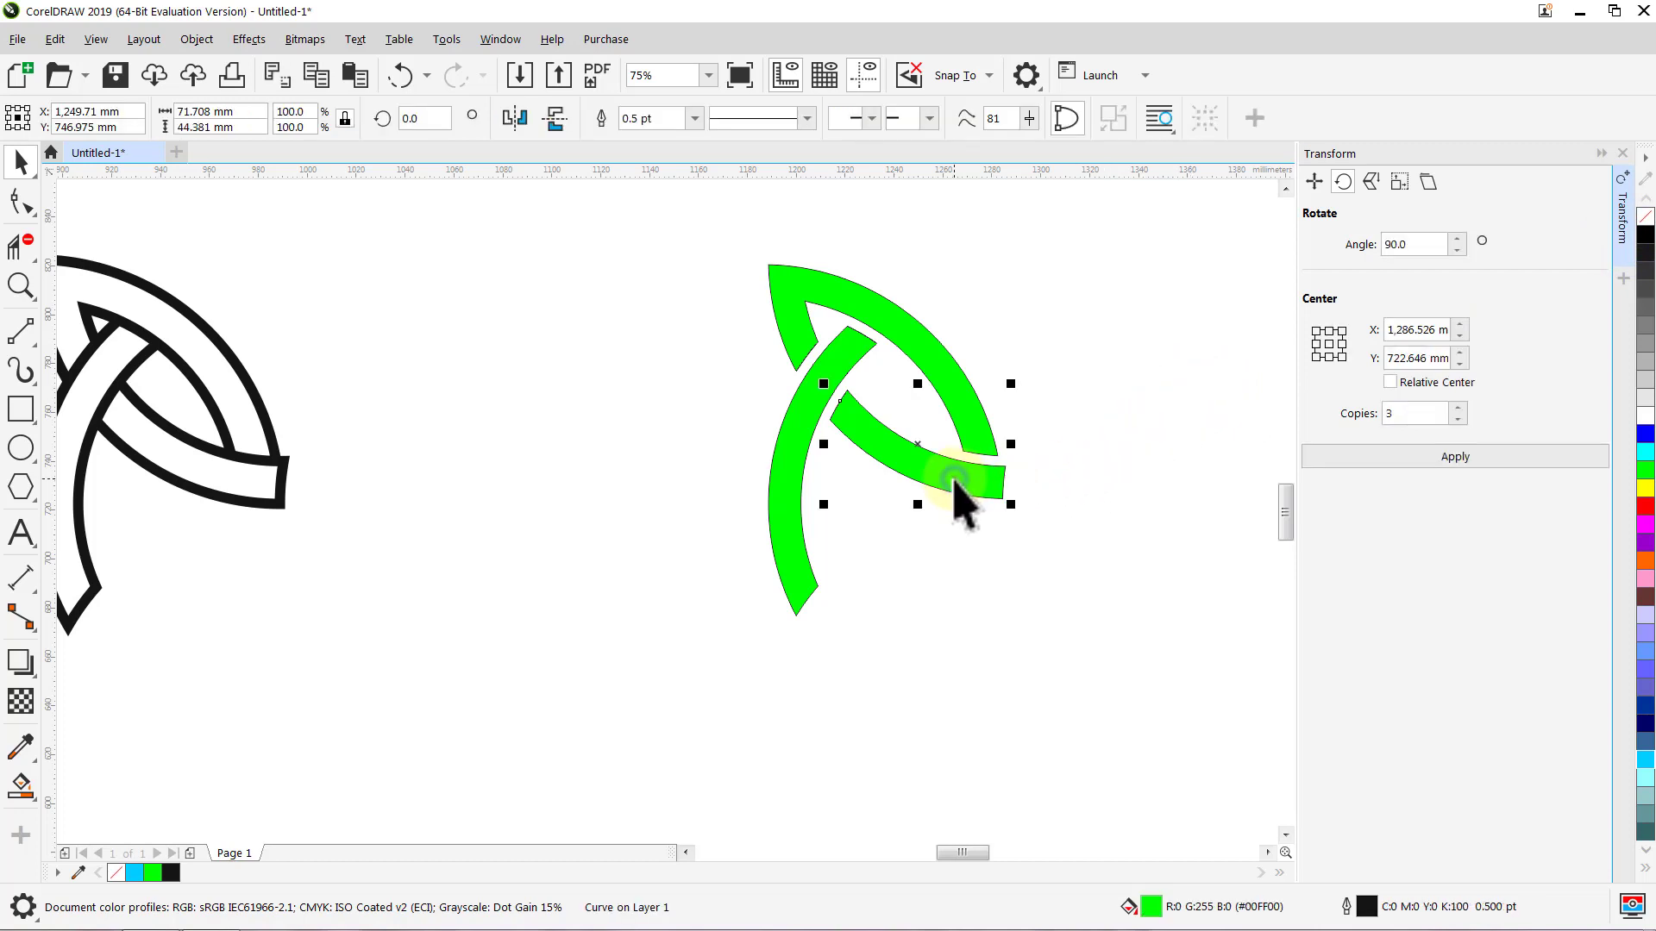
pyautogui.click(1404, 453)
pyautogui.click(1197, 248)
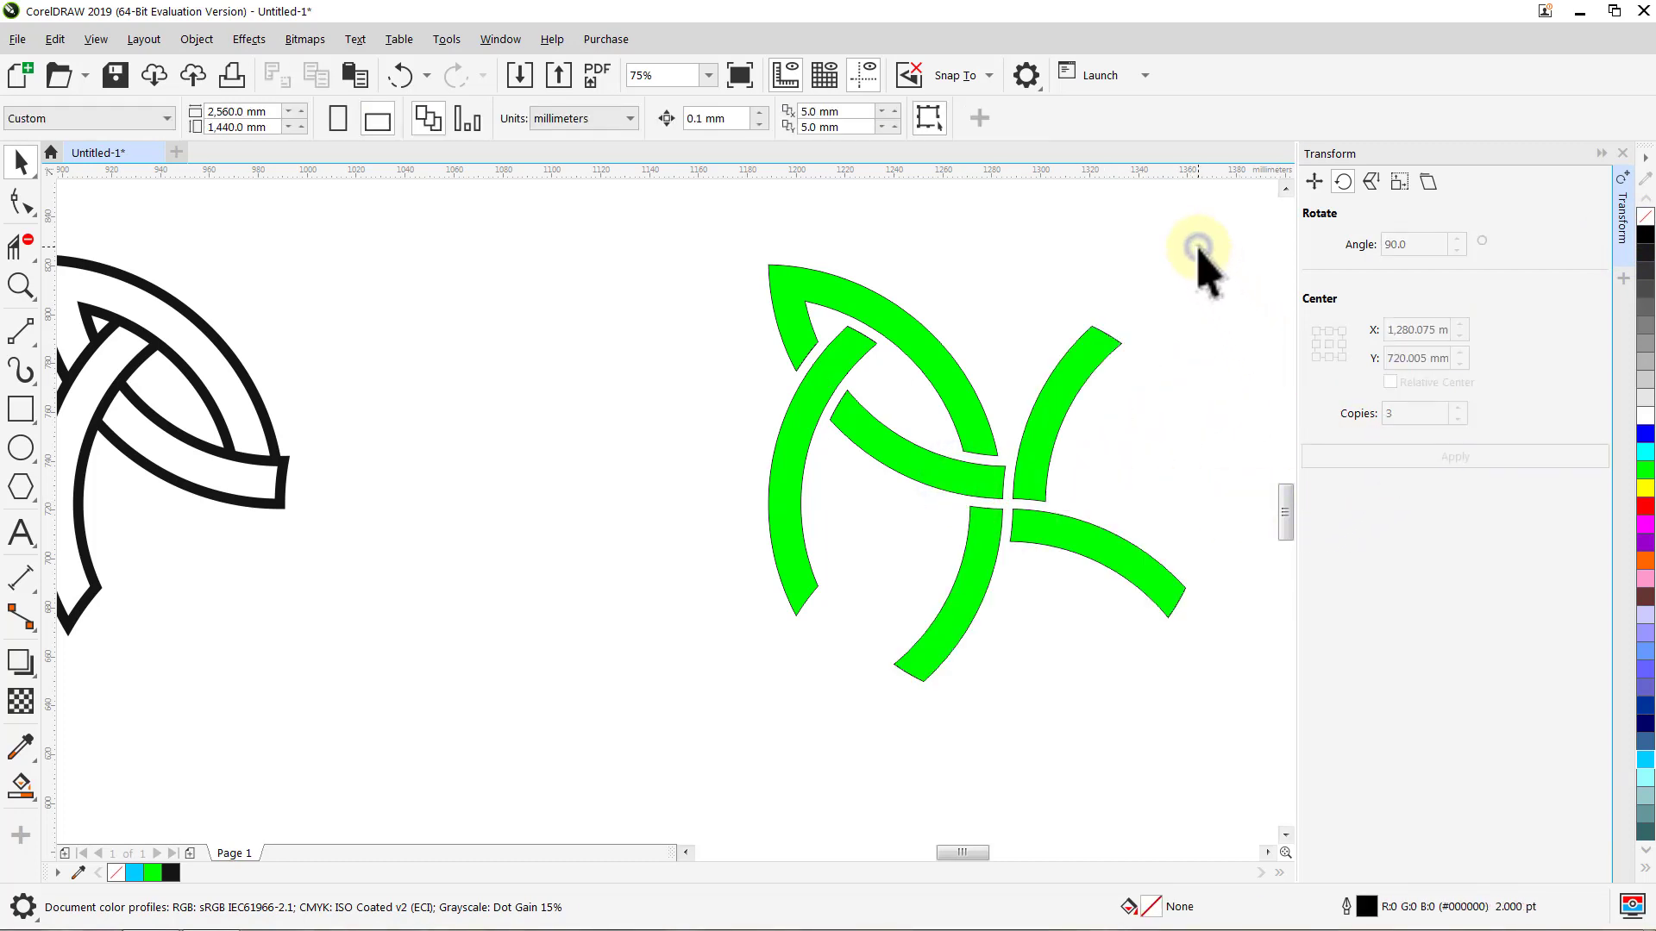
pyautogui.click(783, 500)
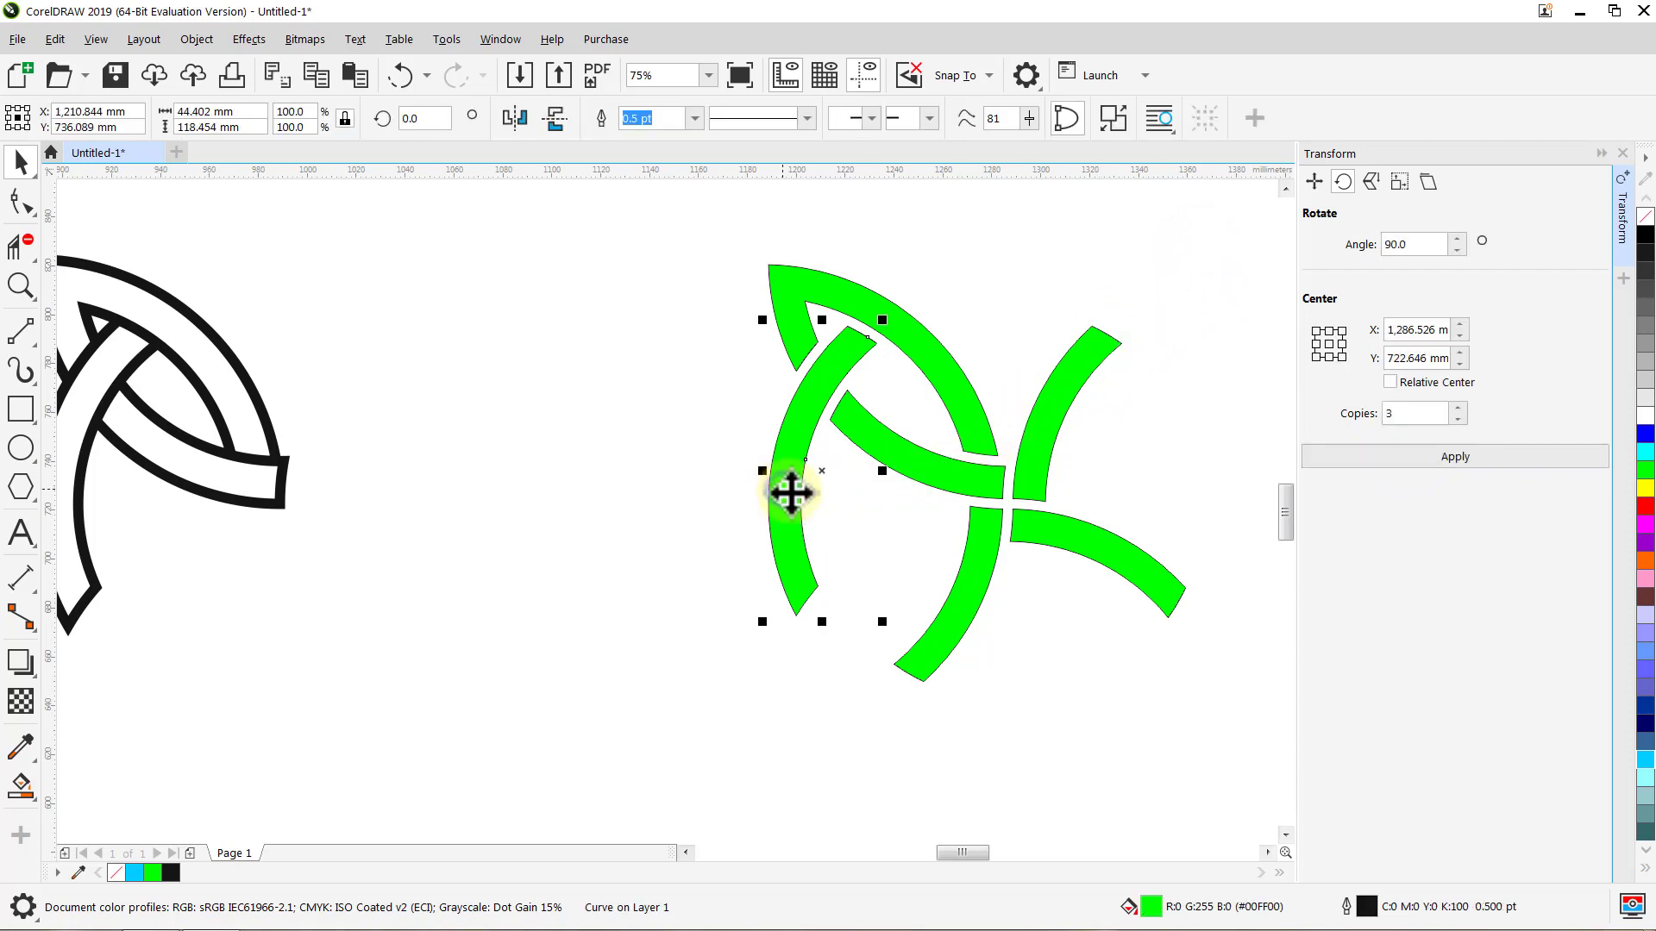
pyautogui.click(1449, 458)
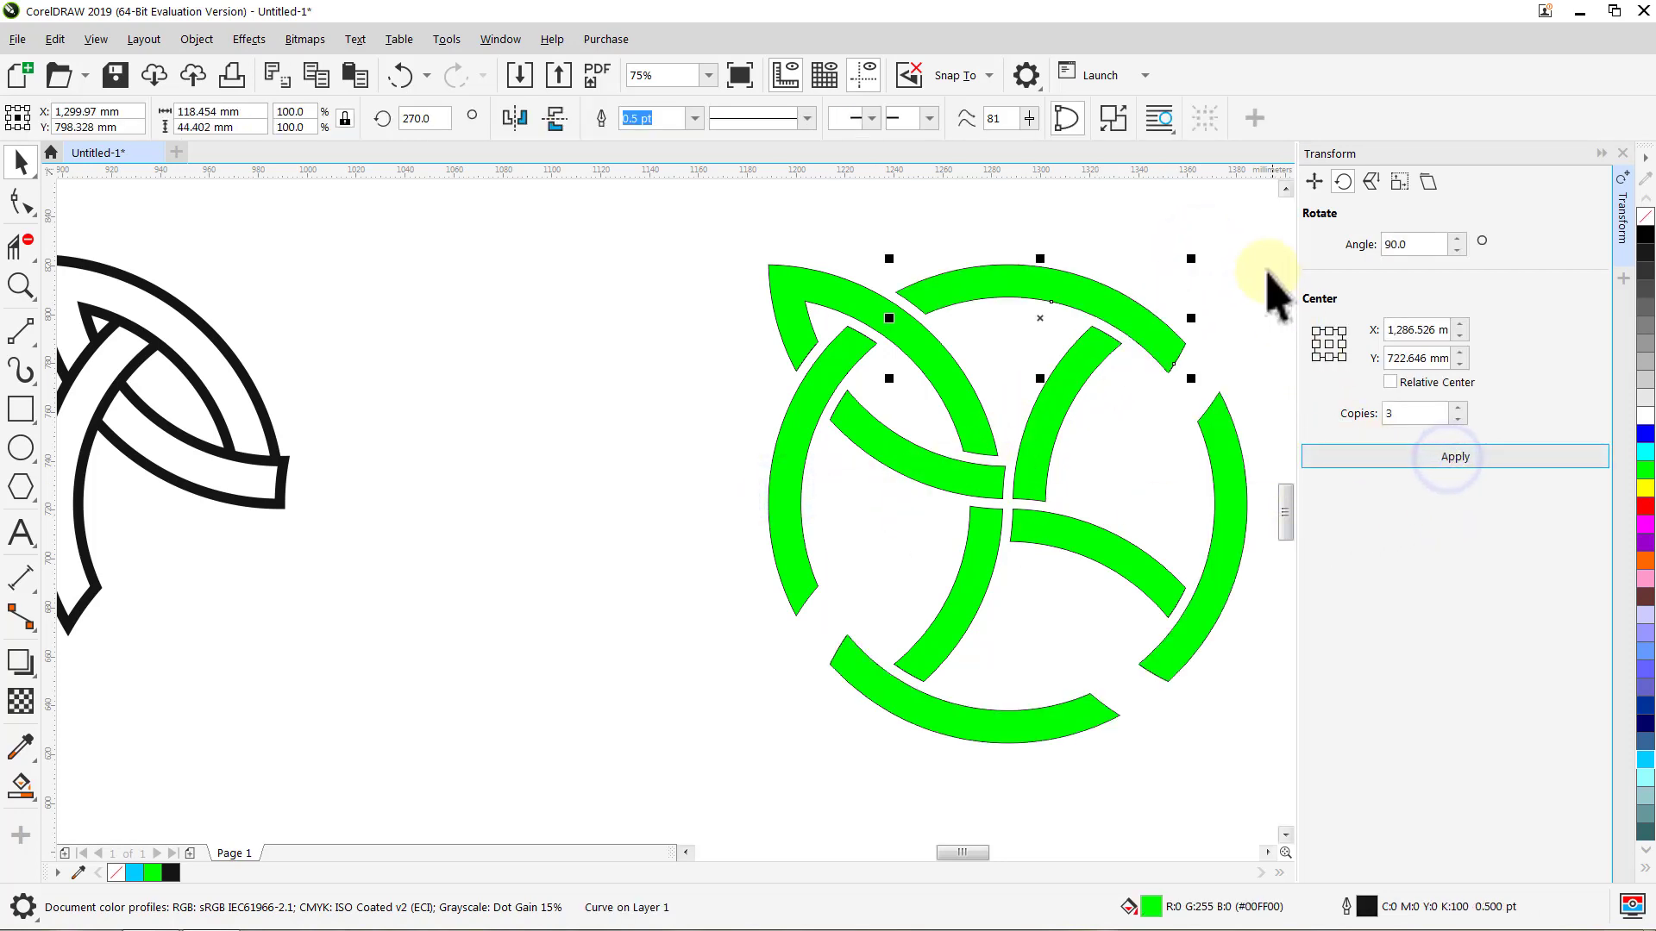
pyautogui.click(1238, 217)
pyautogui.click(902, 336)
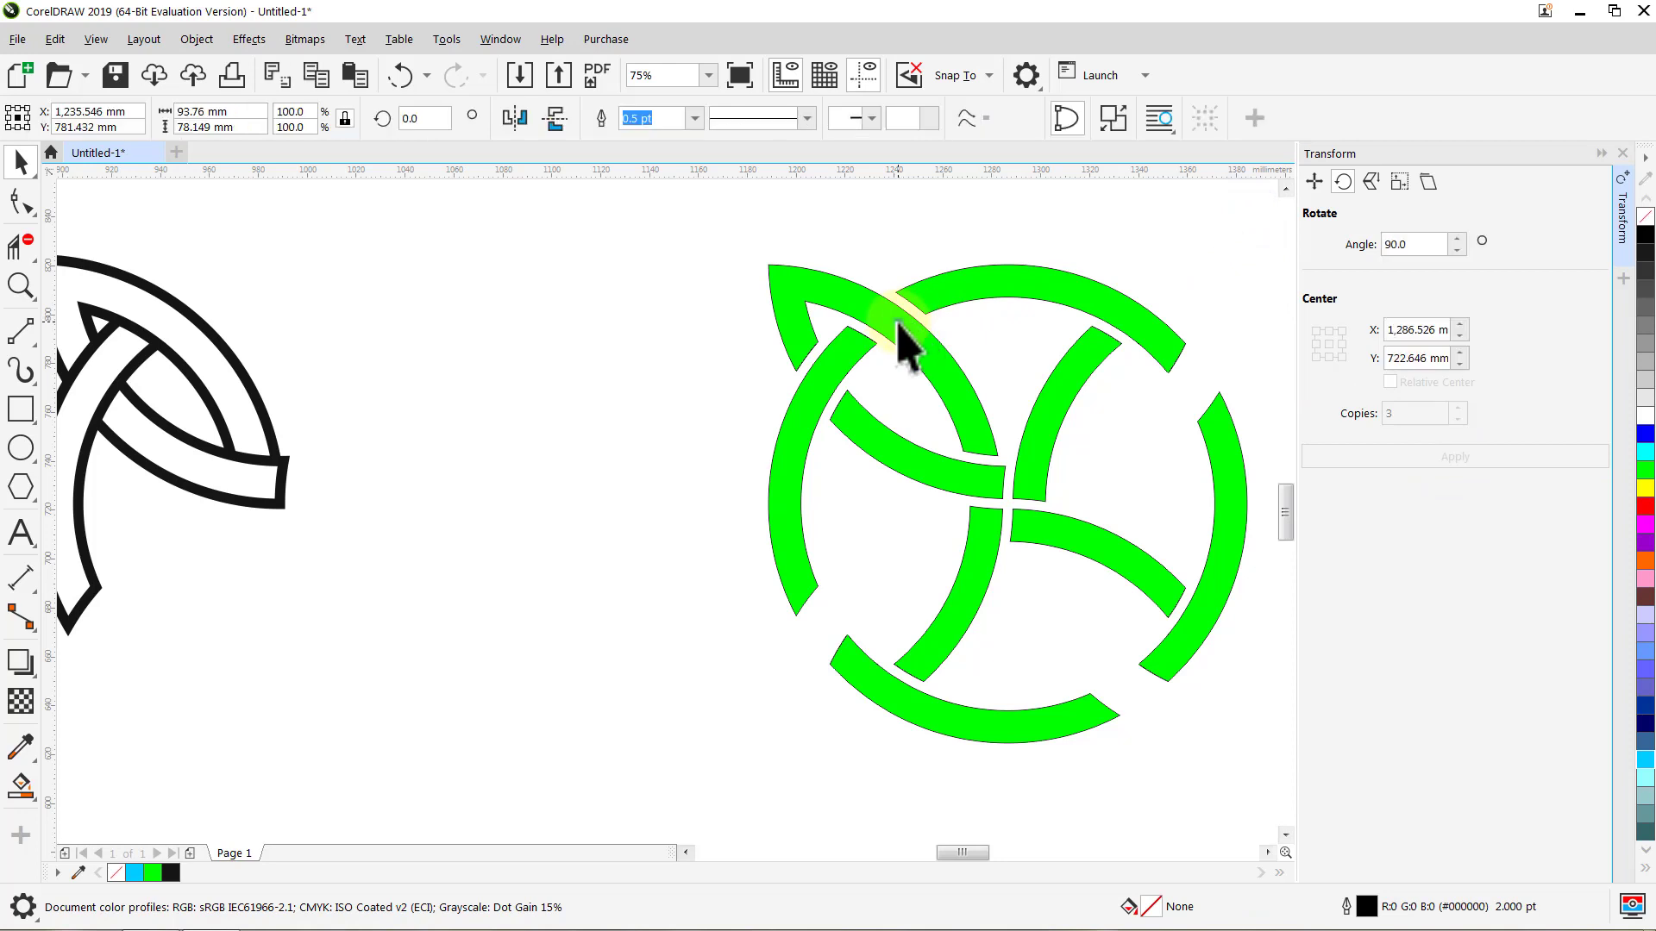
pyautogui.click(1449, 455)
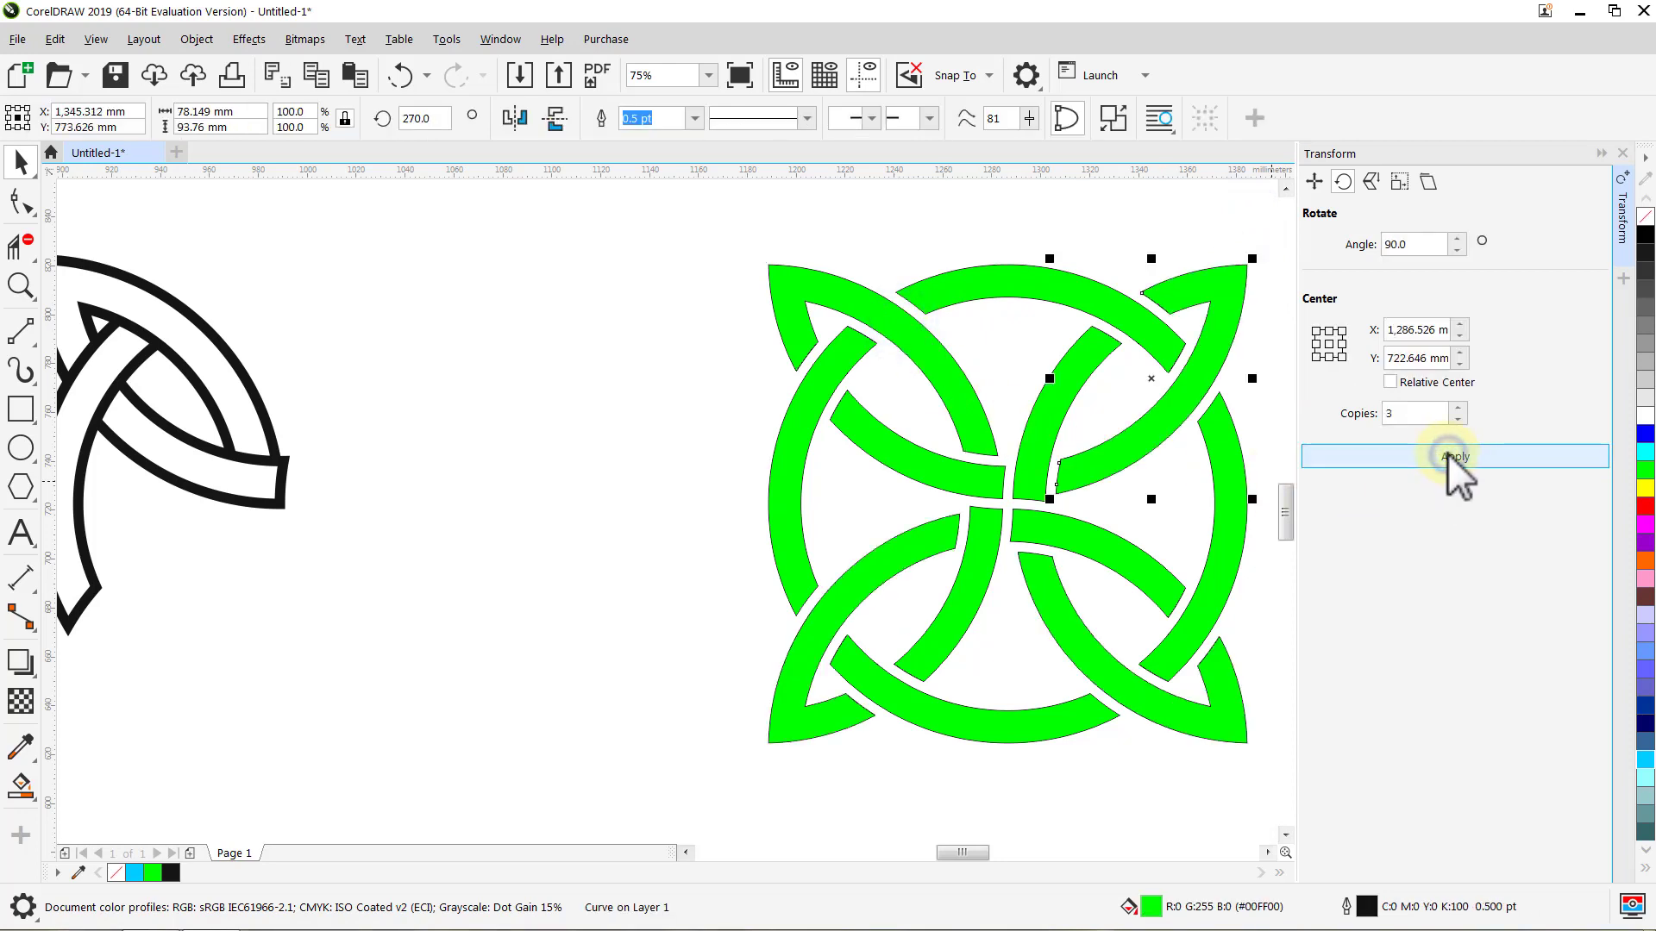
pyautogui.click(1195, 212)
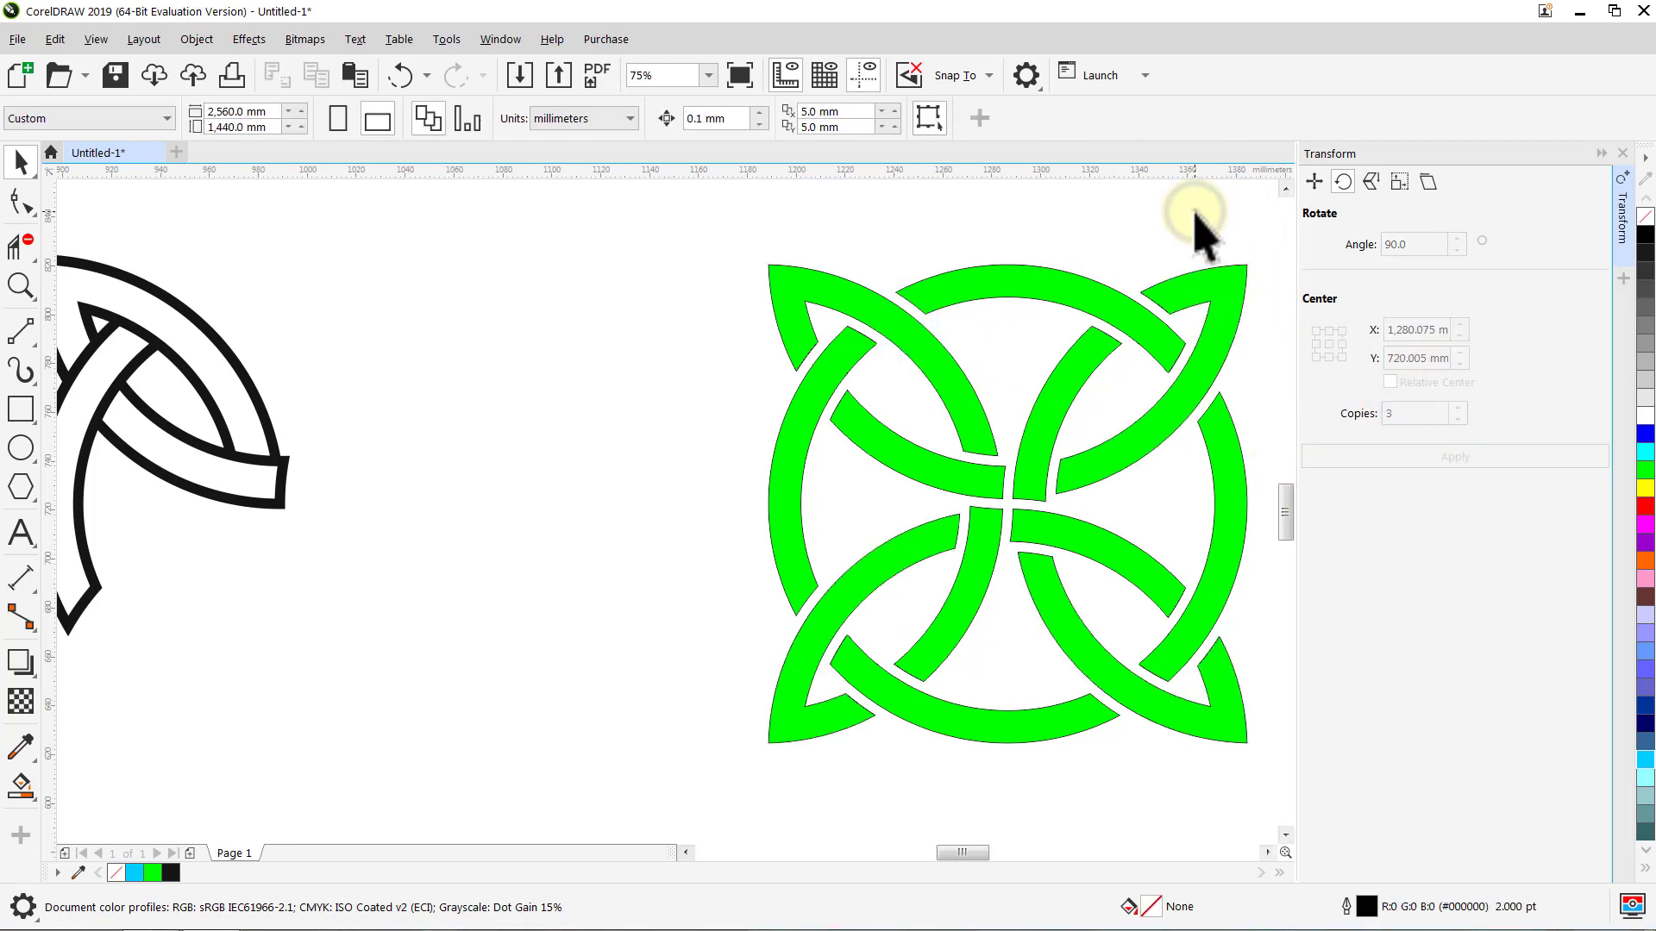
# Step: Rotate the black welded outline by 90° with 3 copies around its own rotation center, and close the Transform settings
pyautogui.moveTo(720, 406); pyautogui.dragTo(901, 410)
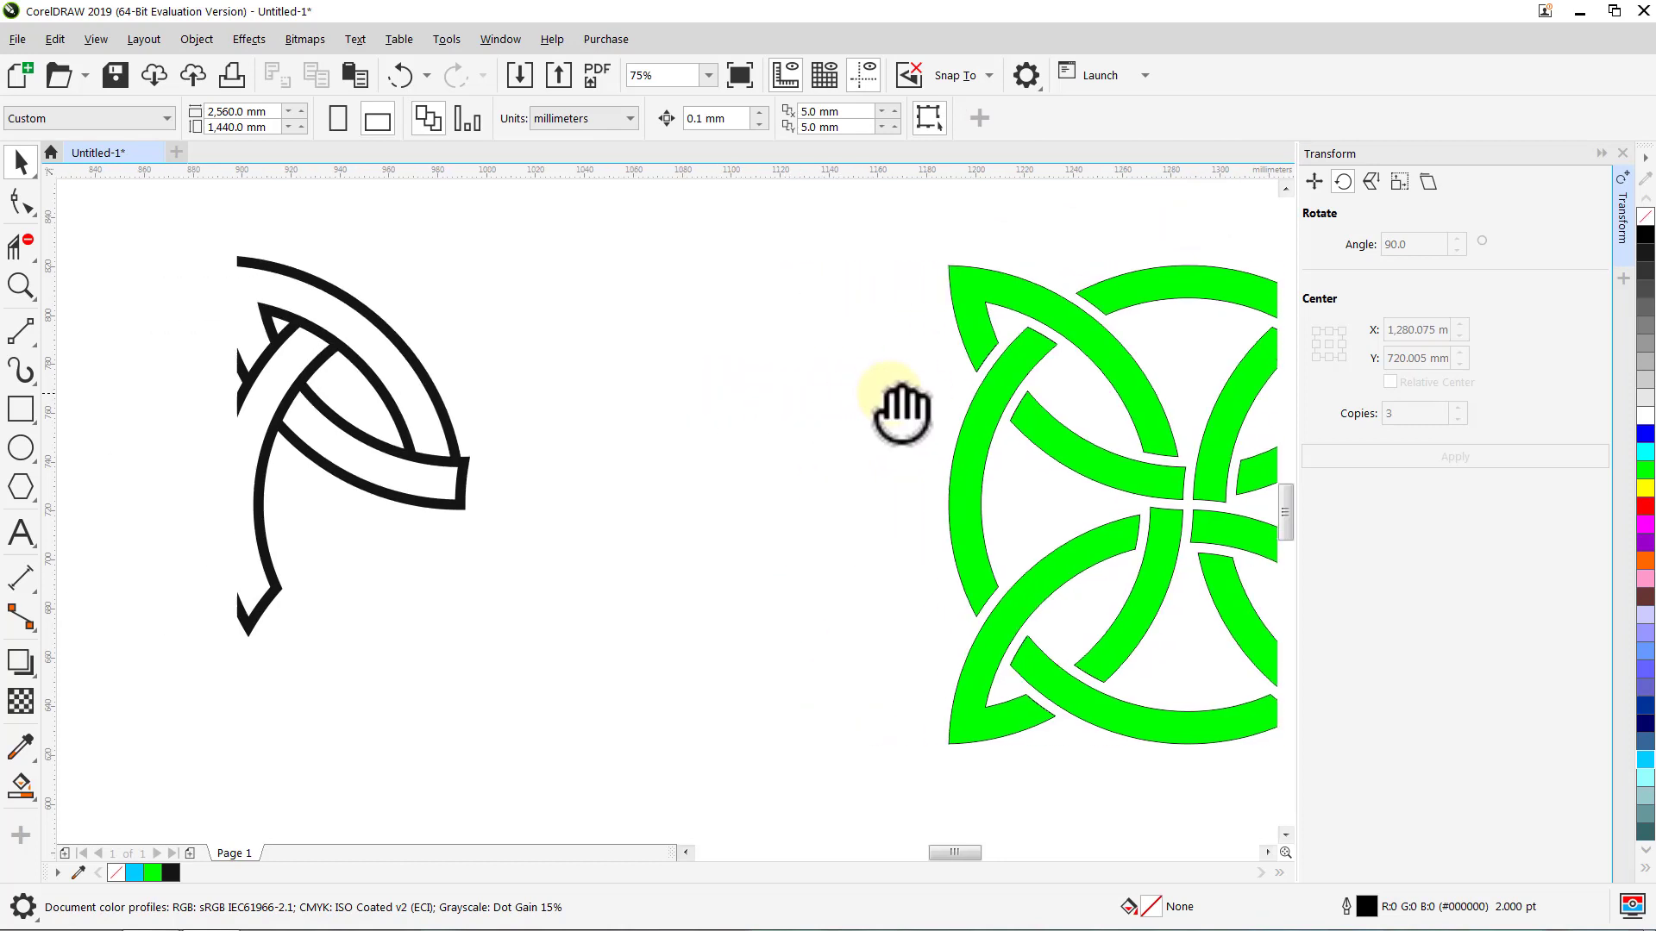
pyautogui.click(434, 466)
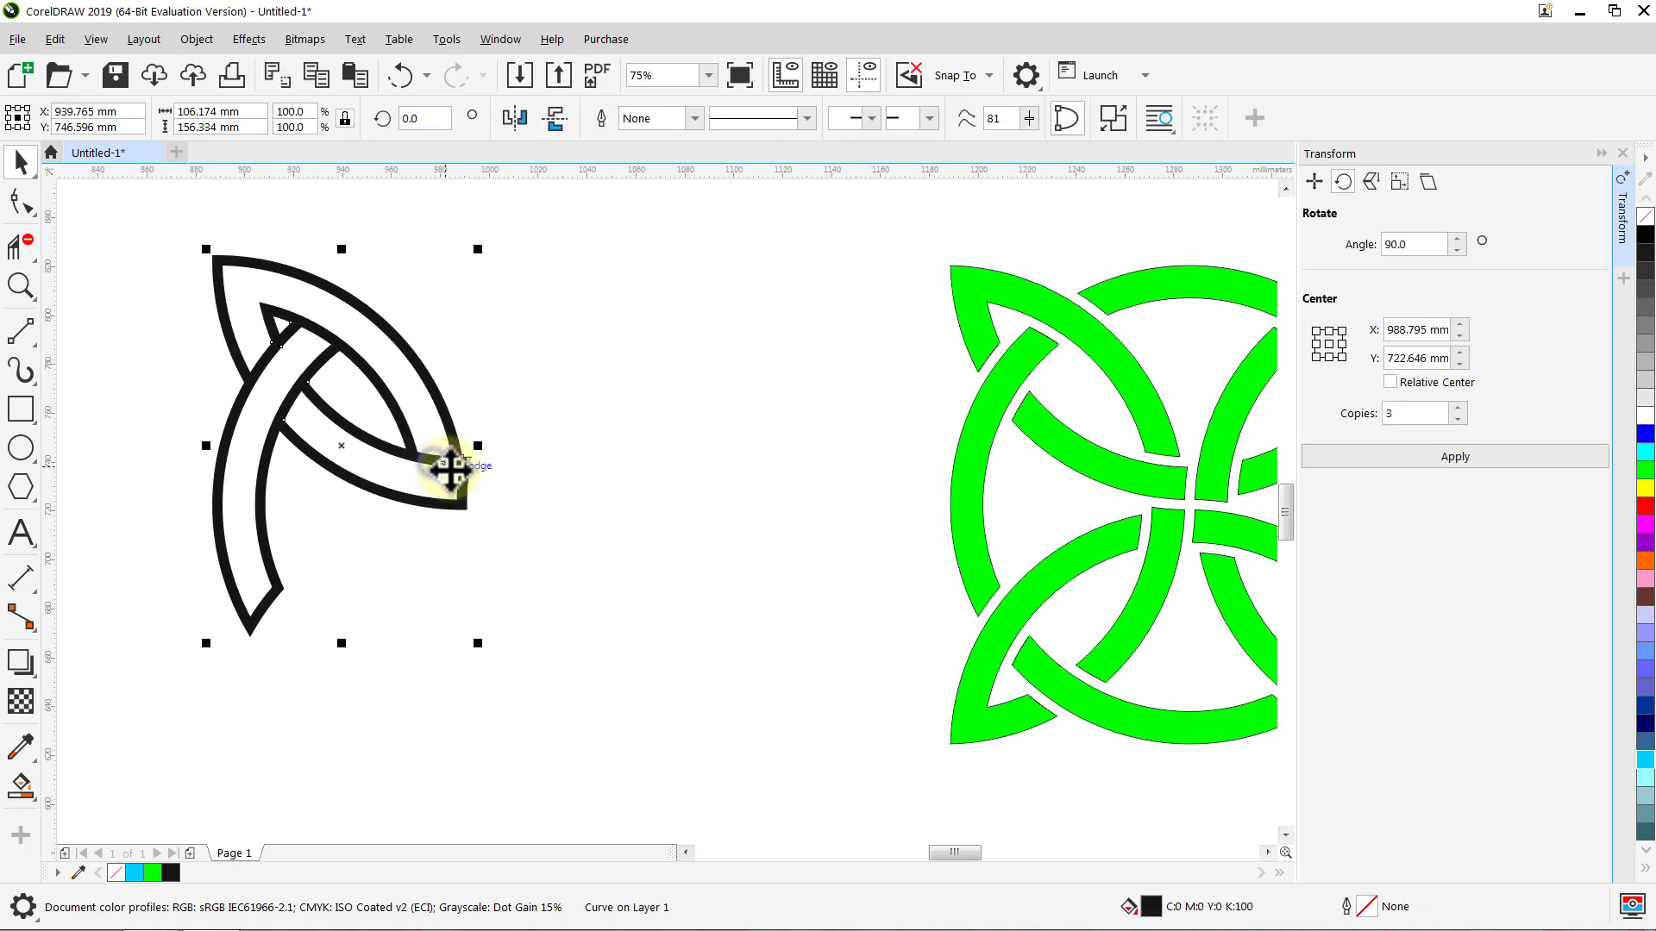
pyautogui.click(1429, 457)
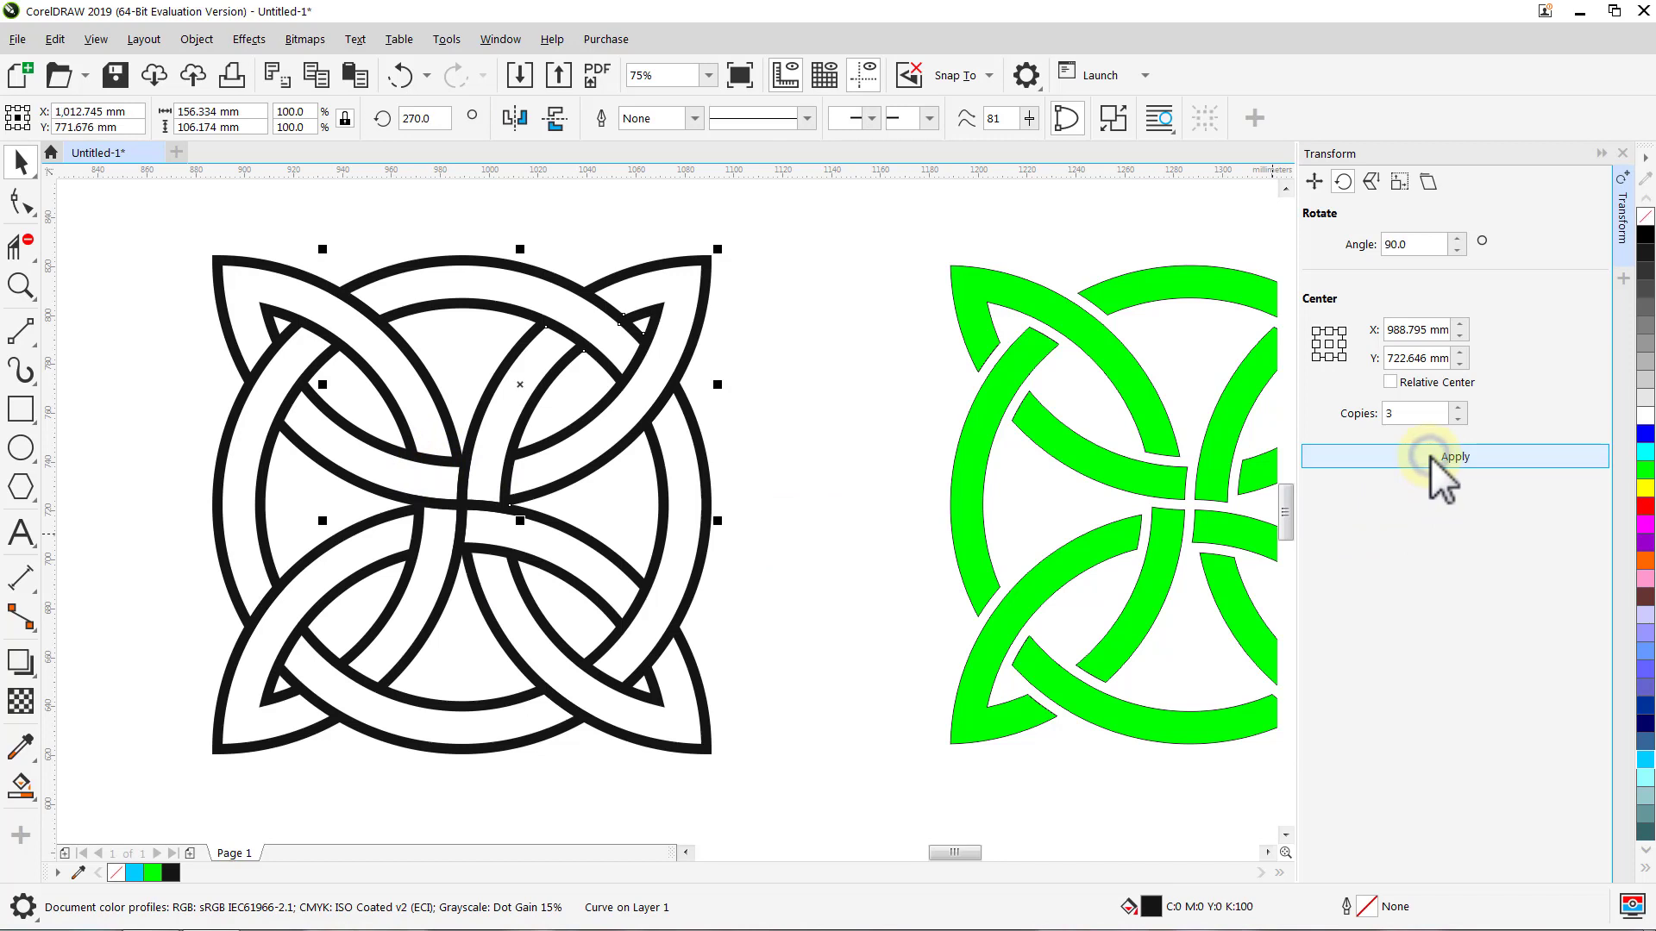
pyautogui.click(892, 345)
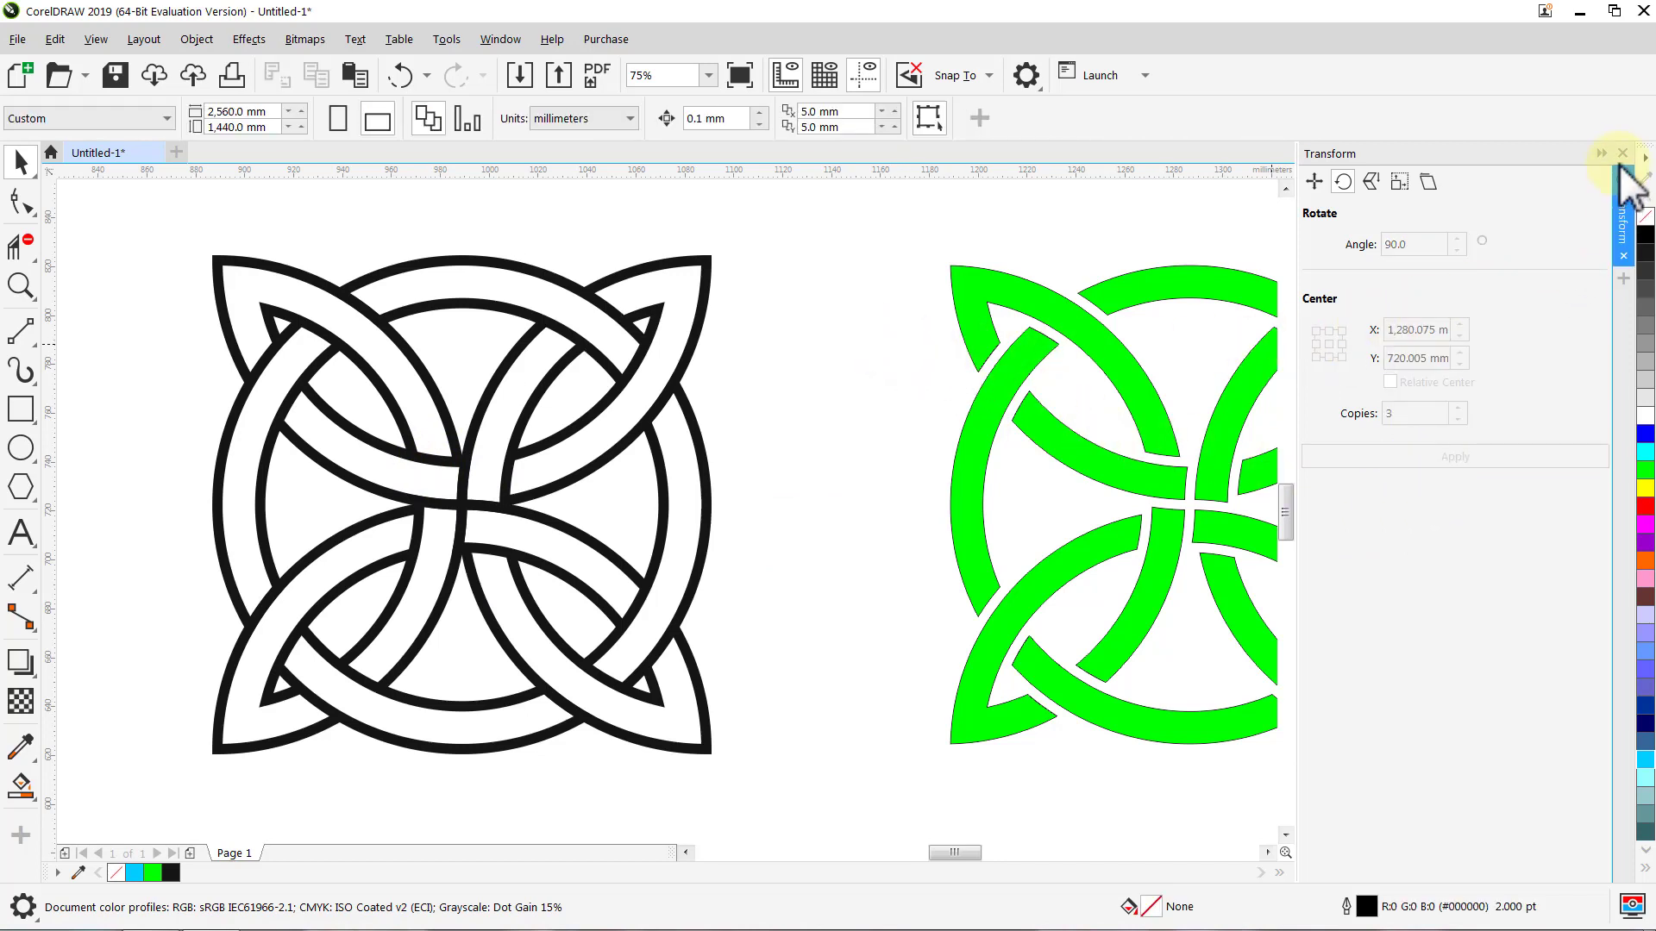
pyautogui.click(1622, 153)
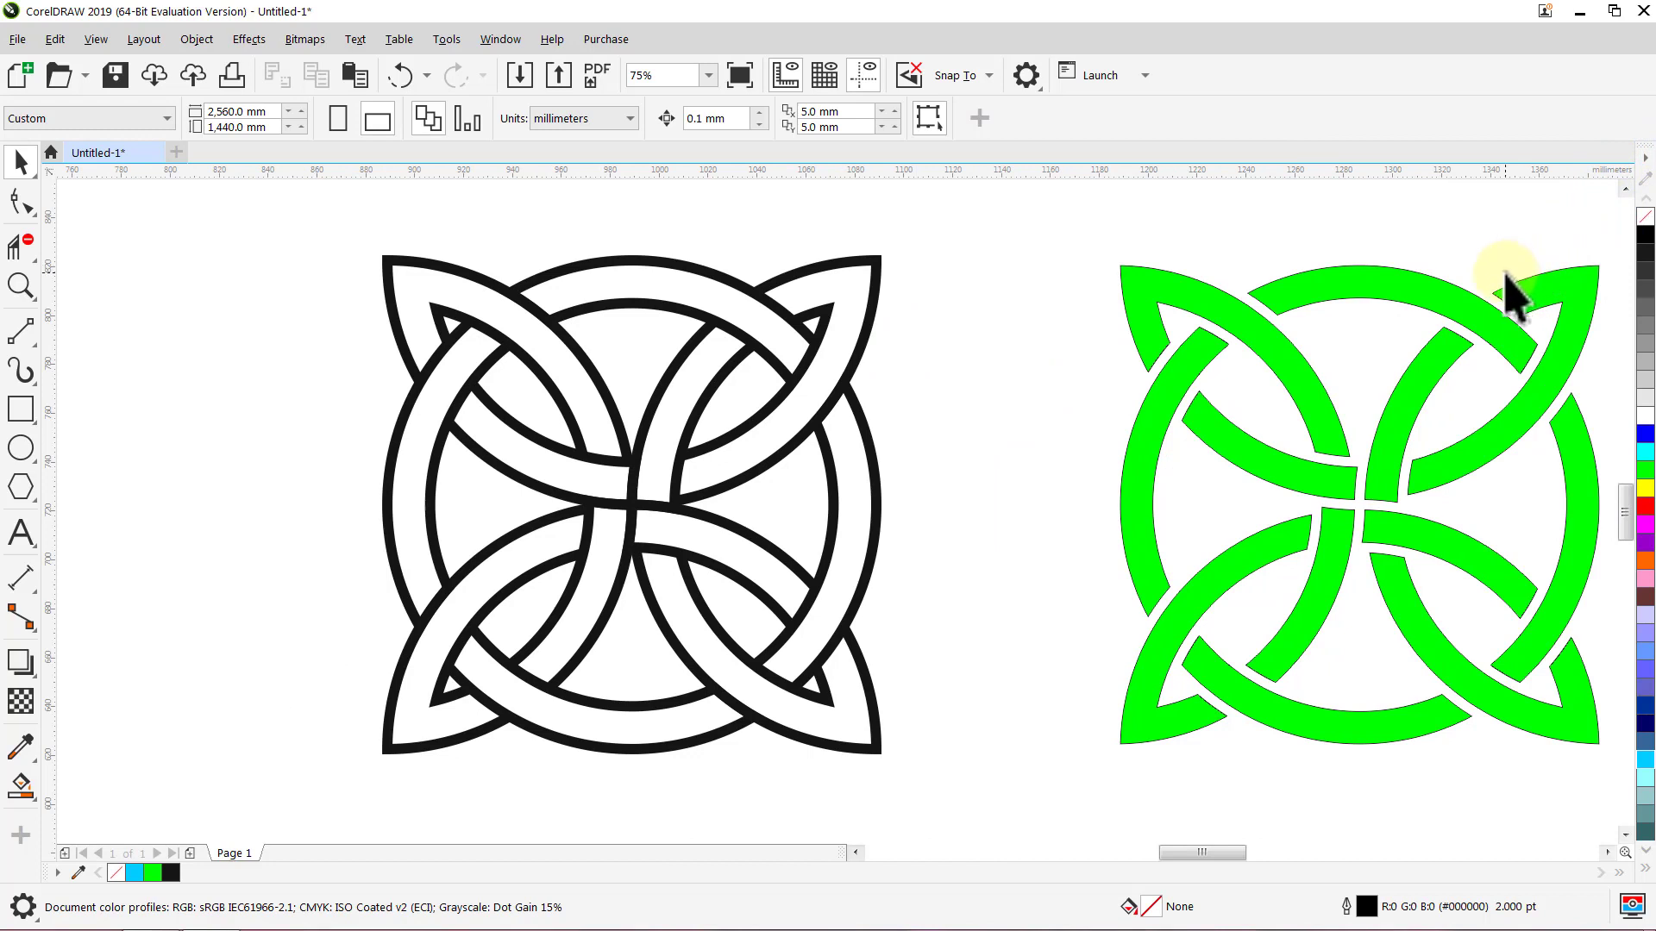
# Step: Weld the twelve green band pieces into a single curve and set its outline width to None
pyautogui.moveTo(1504, 293); pyautogui.dragTo(1305, 288)
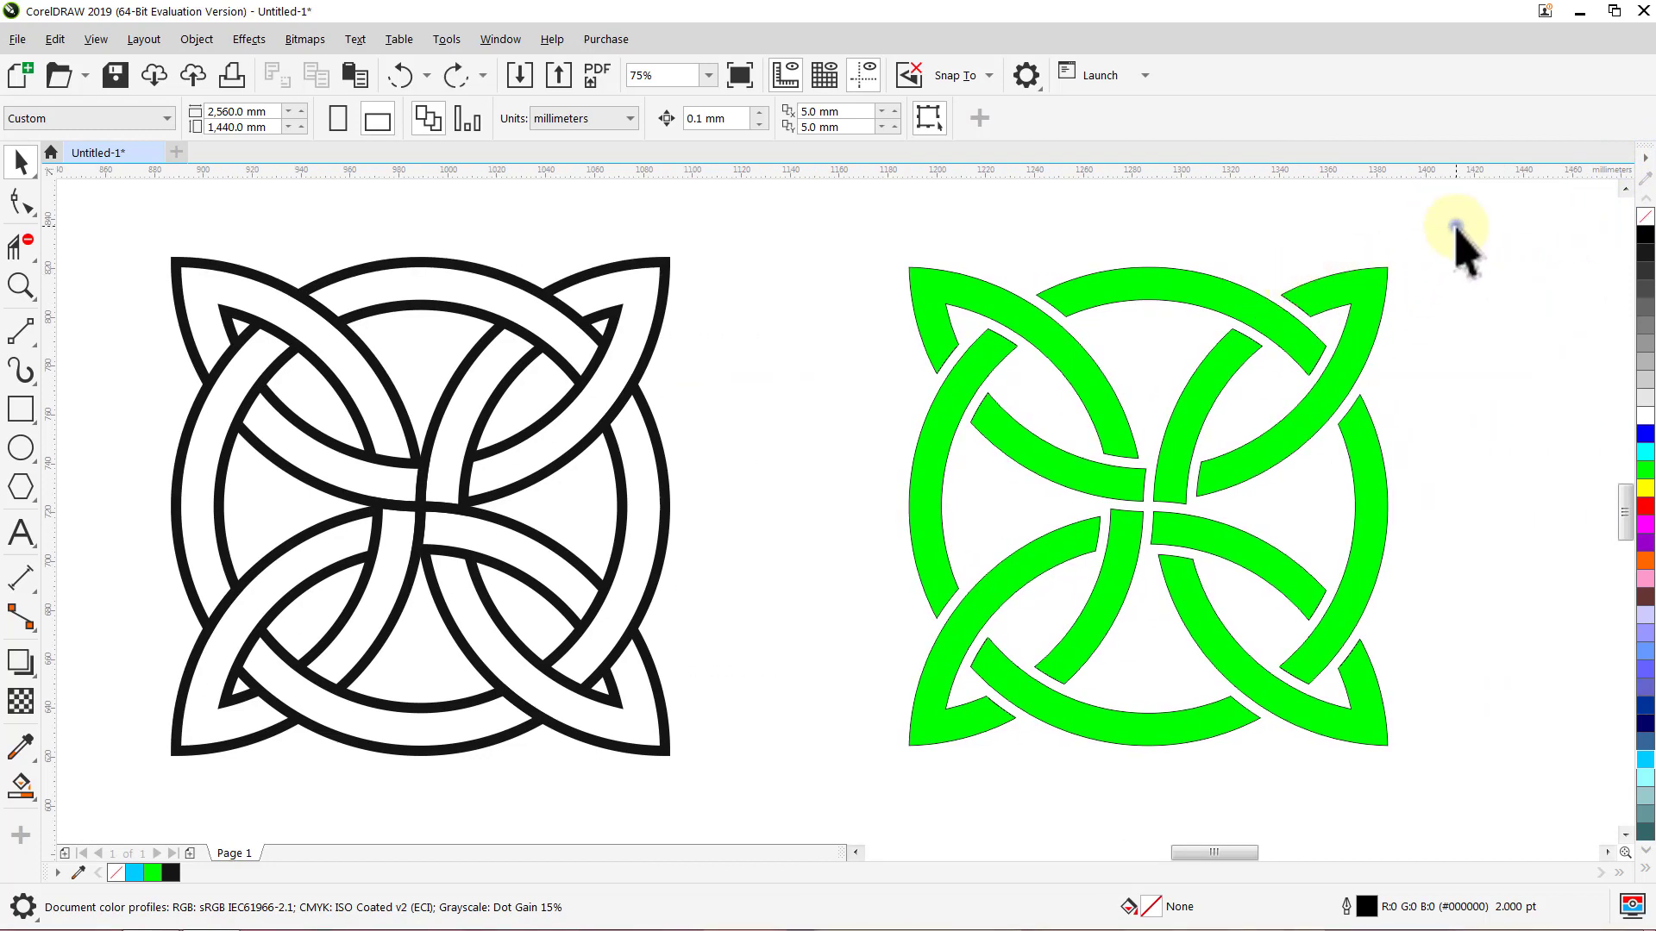
pyautogui.moveTo(1456, 228); pyautogui.dragTo(834, 781)
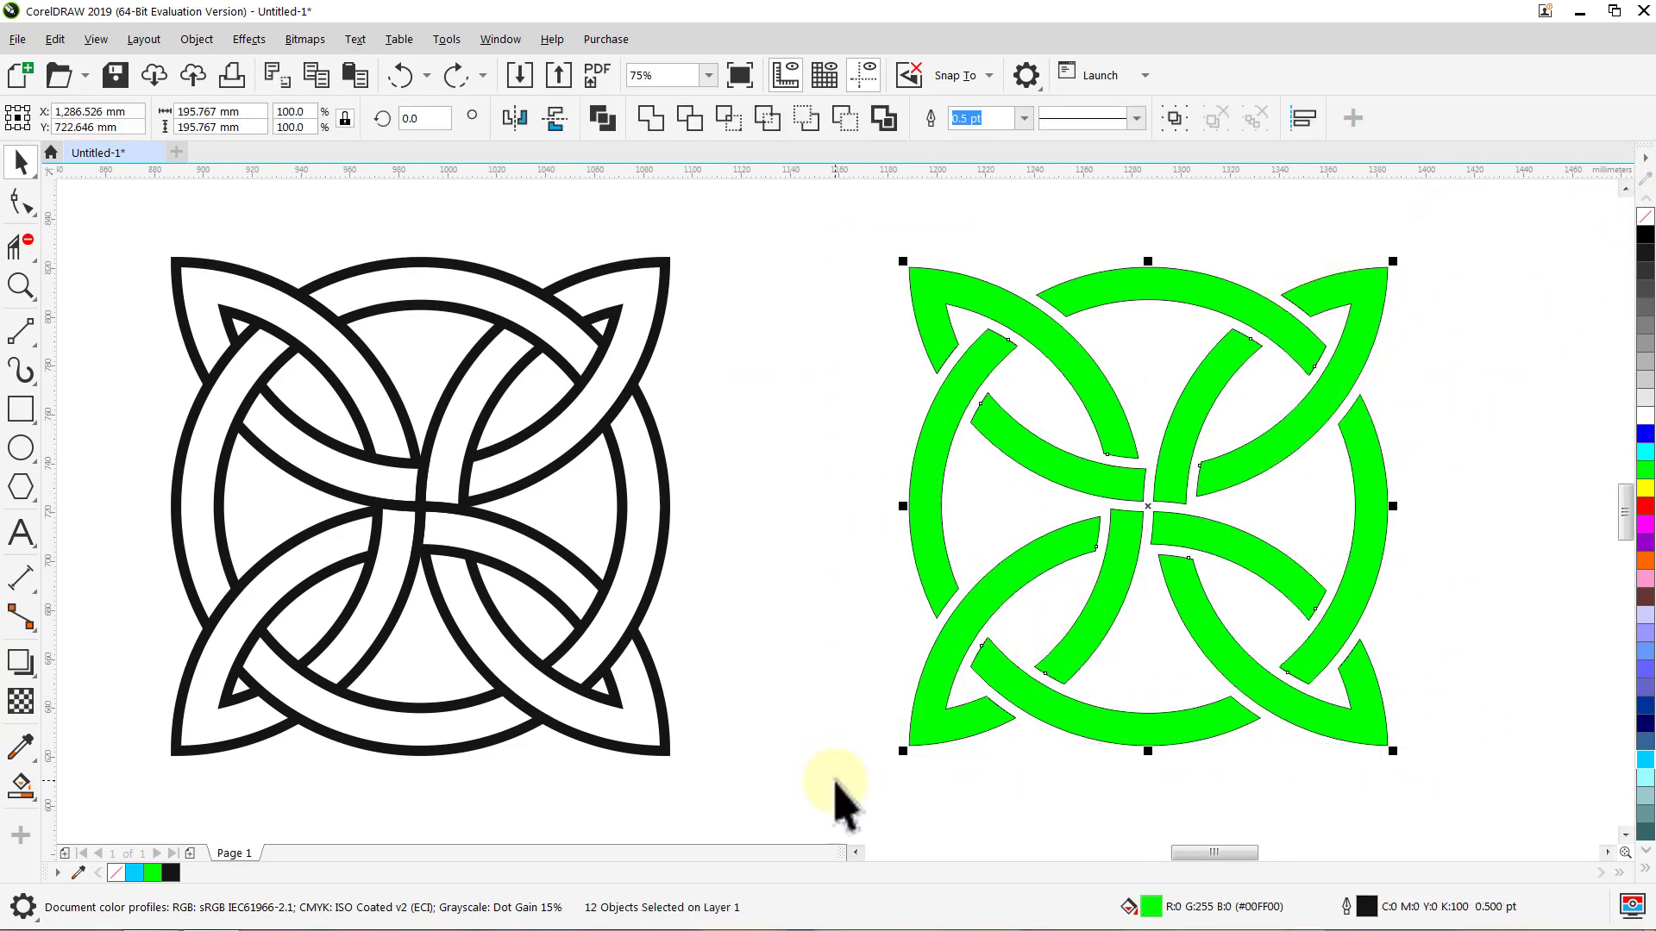
pyautogui.click(652, 119)
pyautogui.click(695, 119)
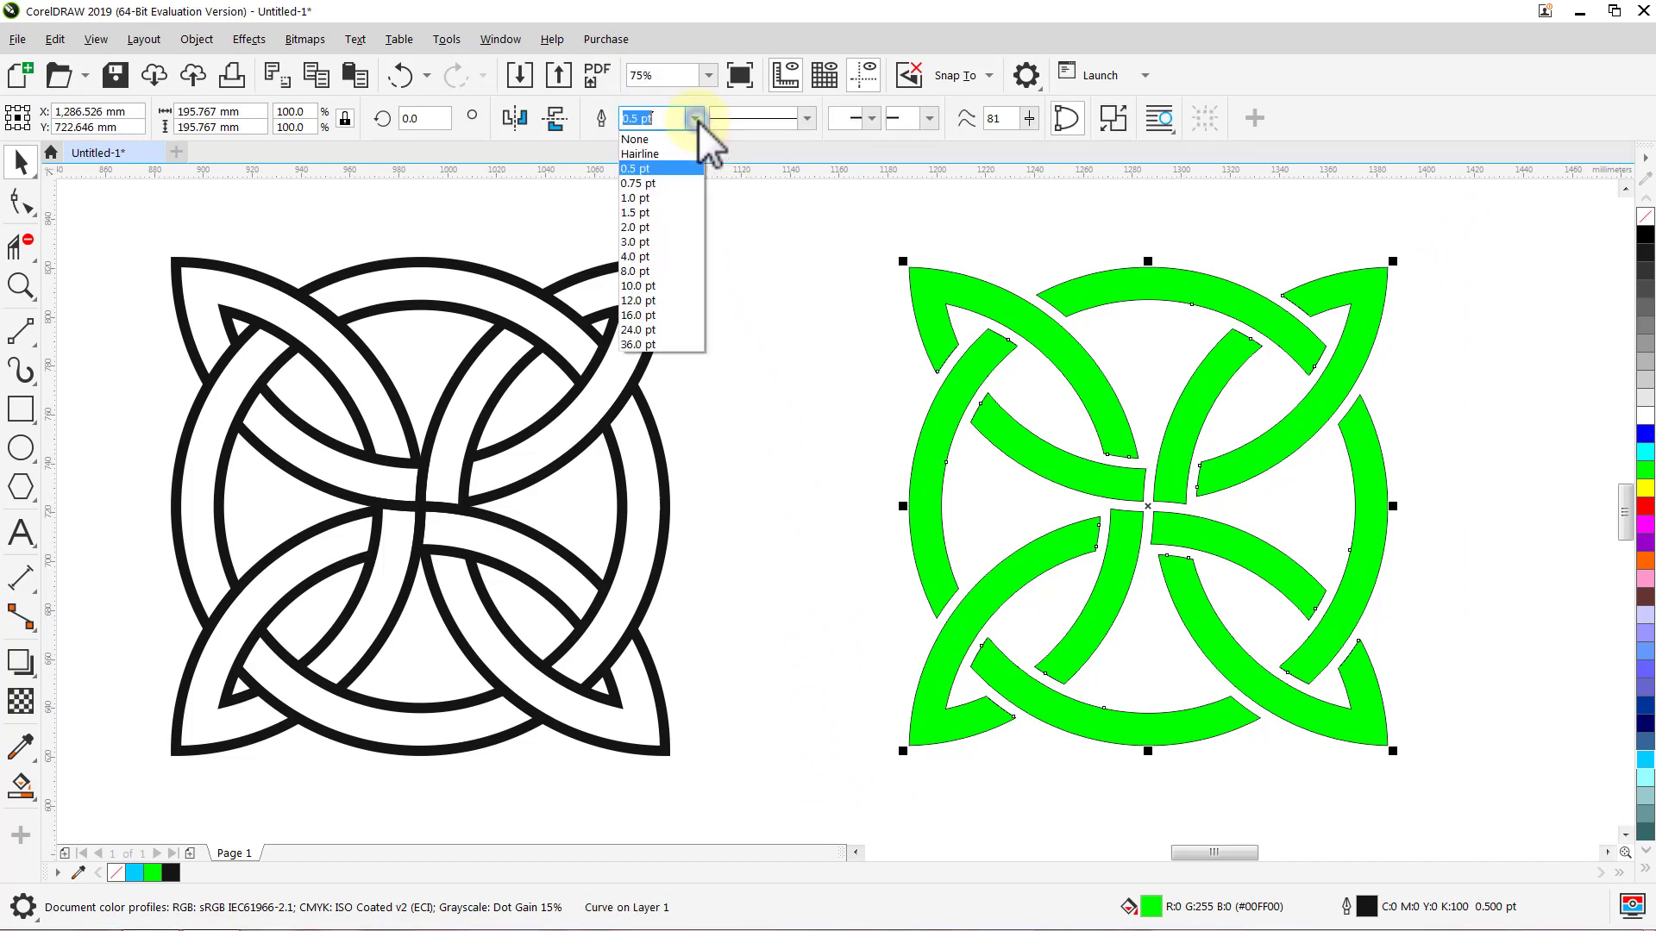
pyautogui.click(666, 139)
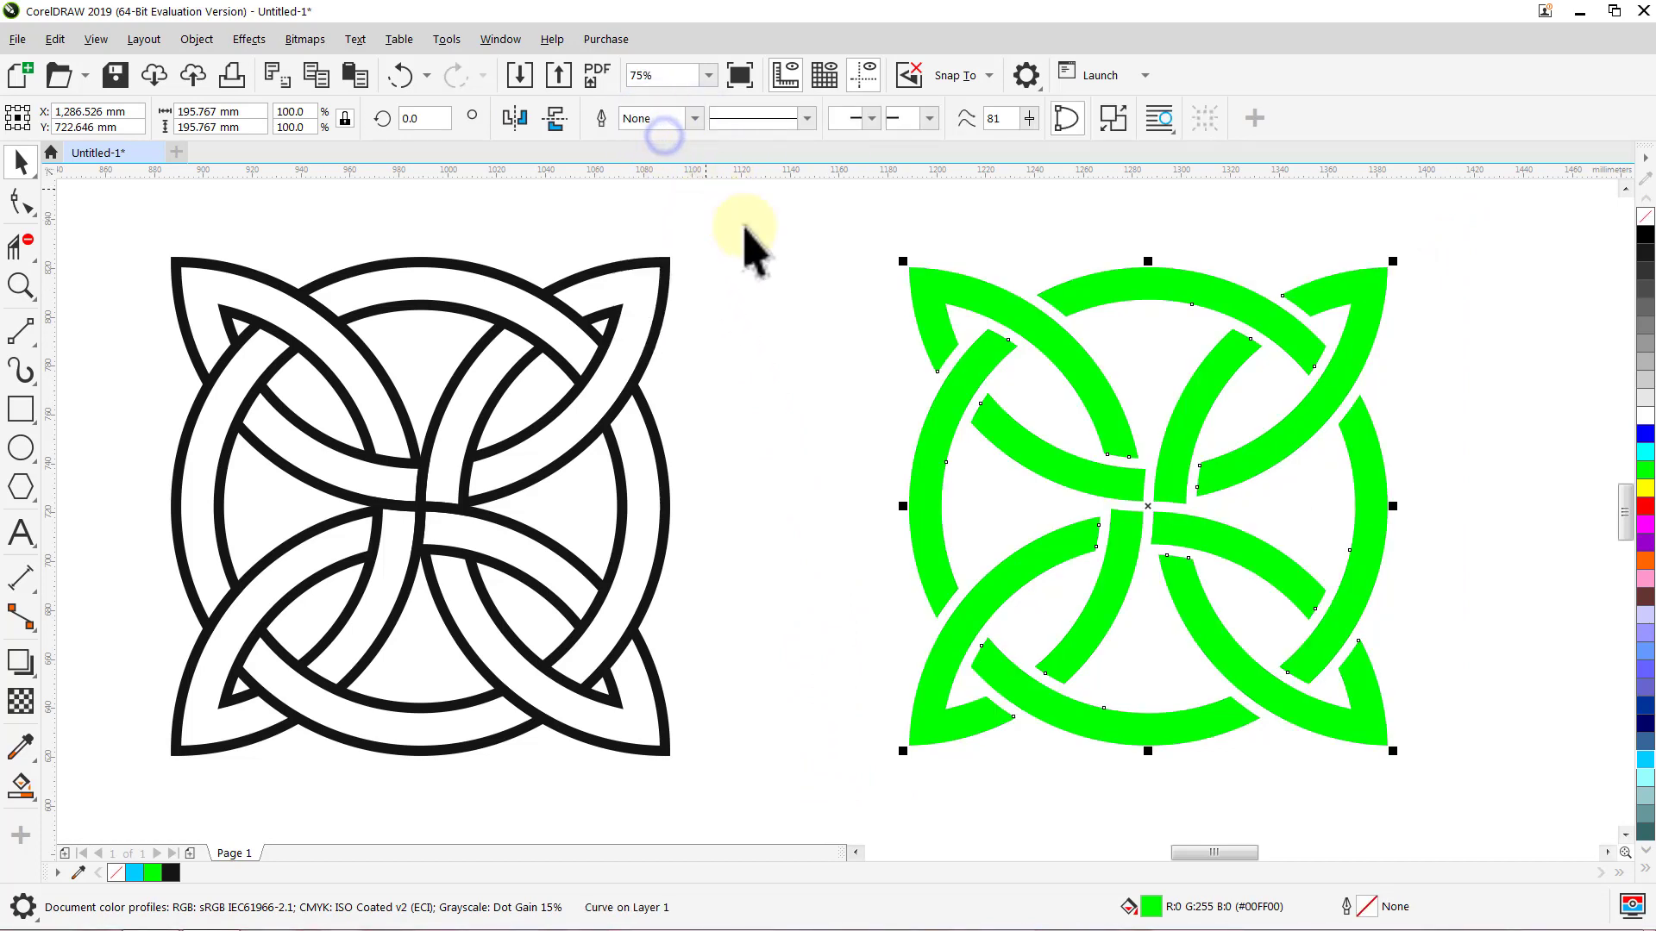
pyautogui.click(791, 257)
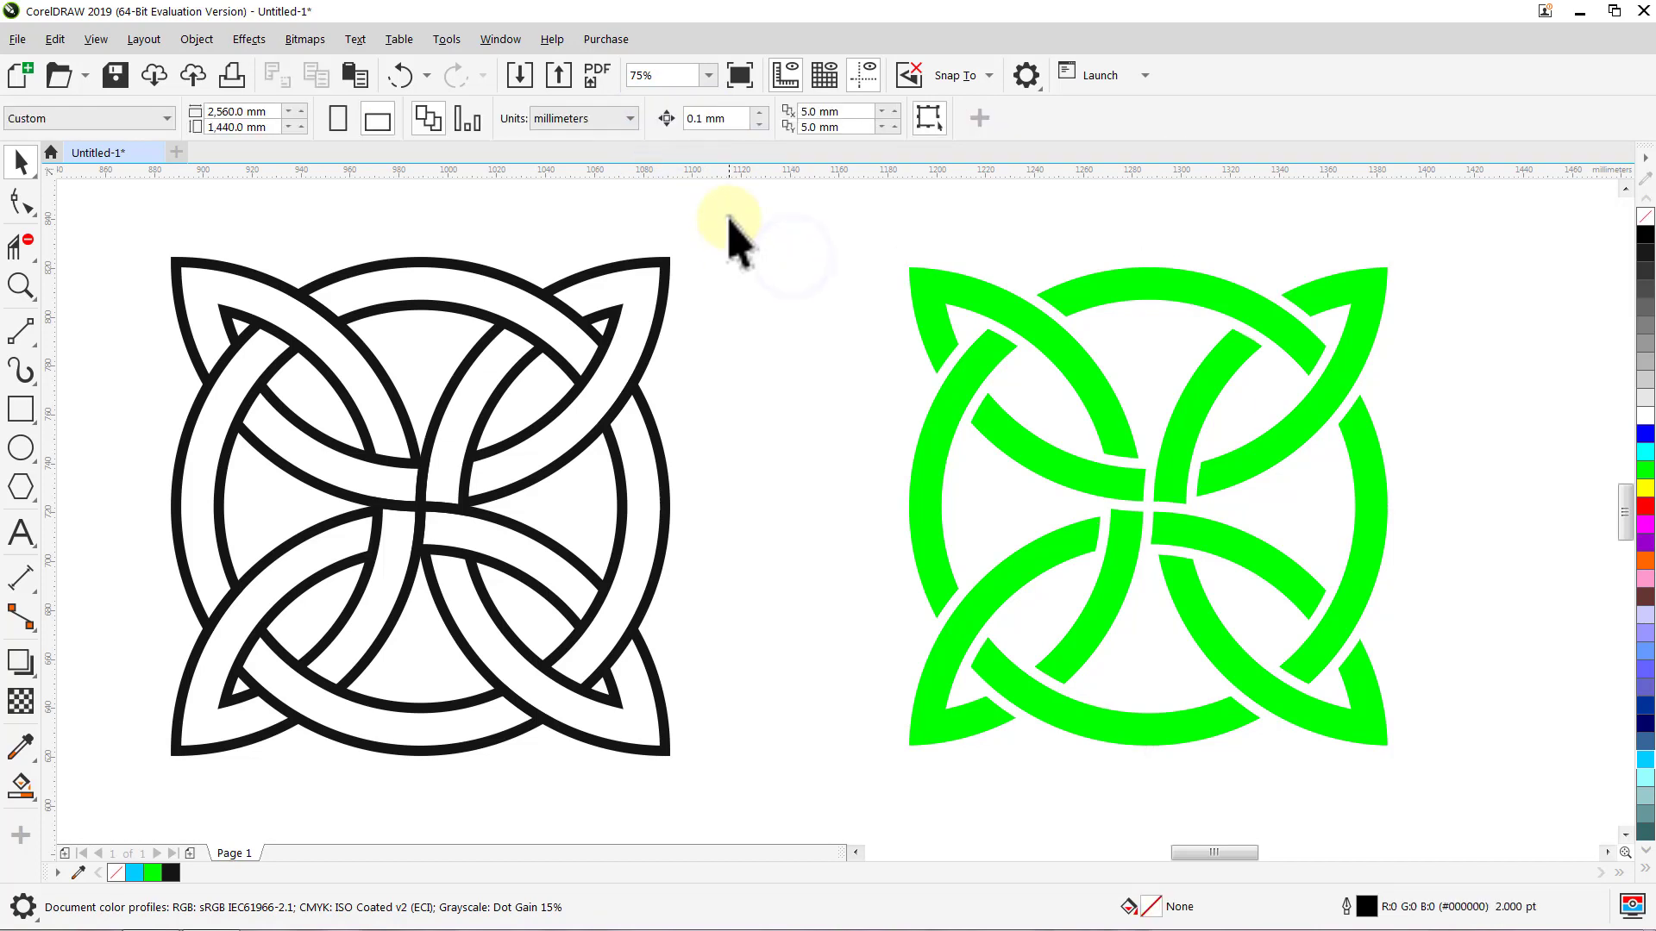
# Step: Weld the four black outline pieces into a single curve
pyautogui.moveTo(729, 217); pyautogui.dragTo(128, 784)
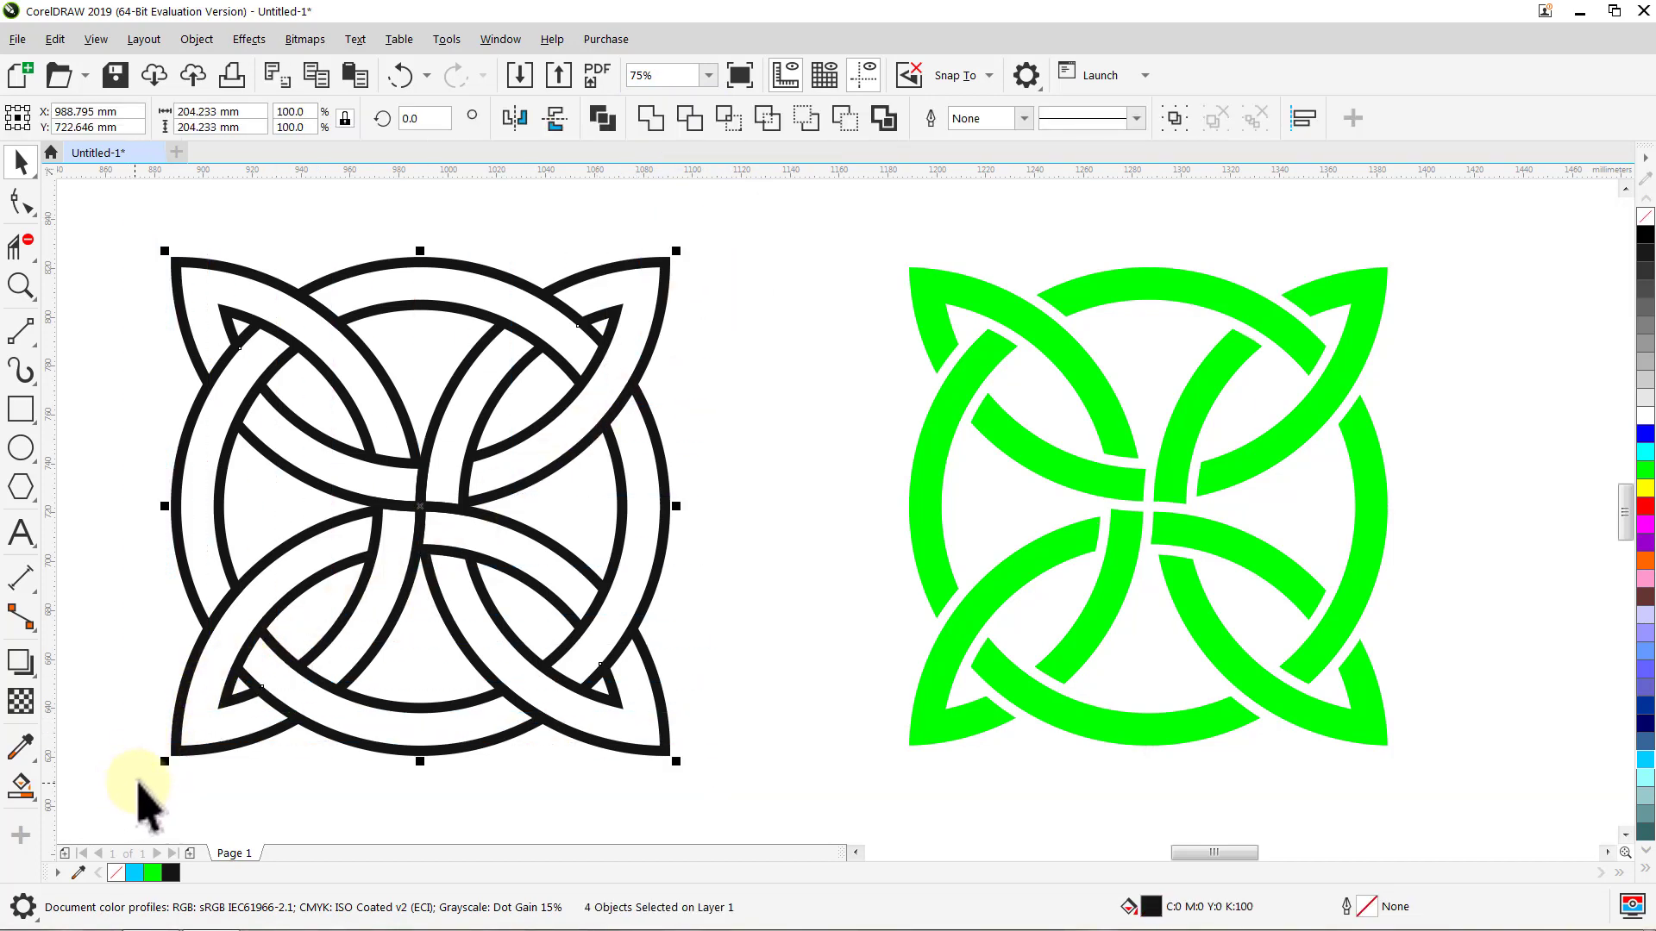
pyautogui.click(651, 129)
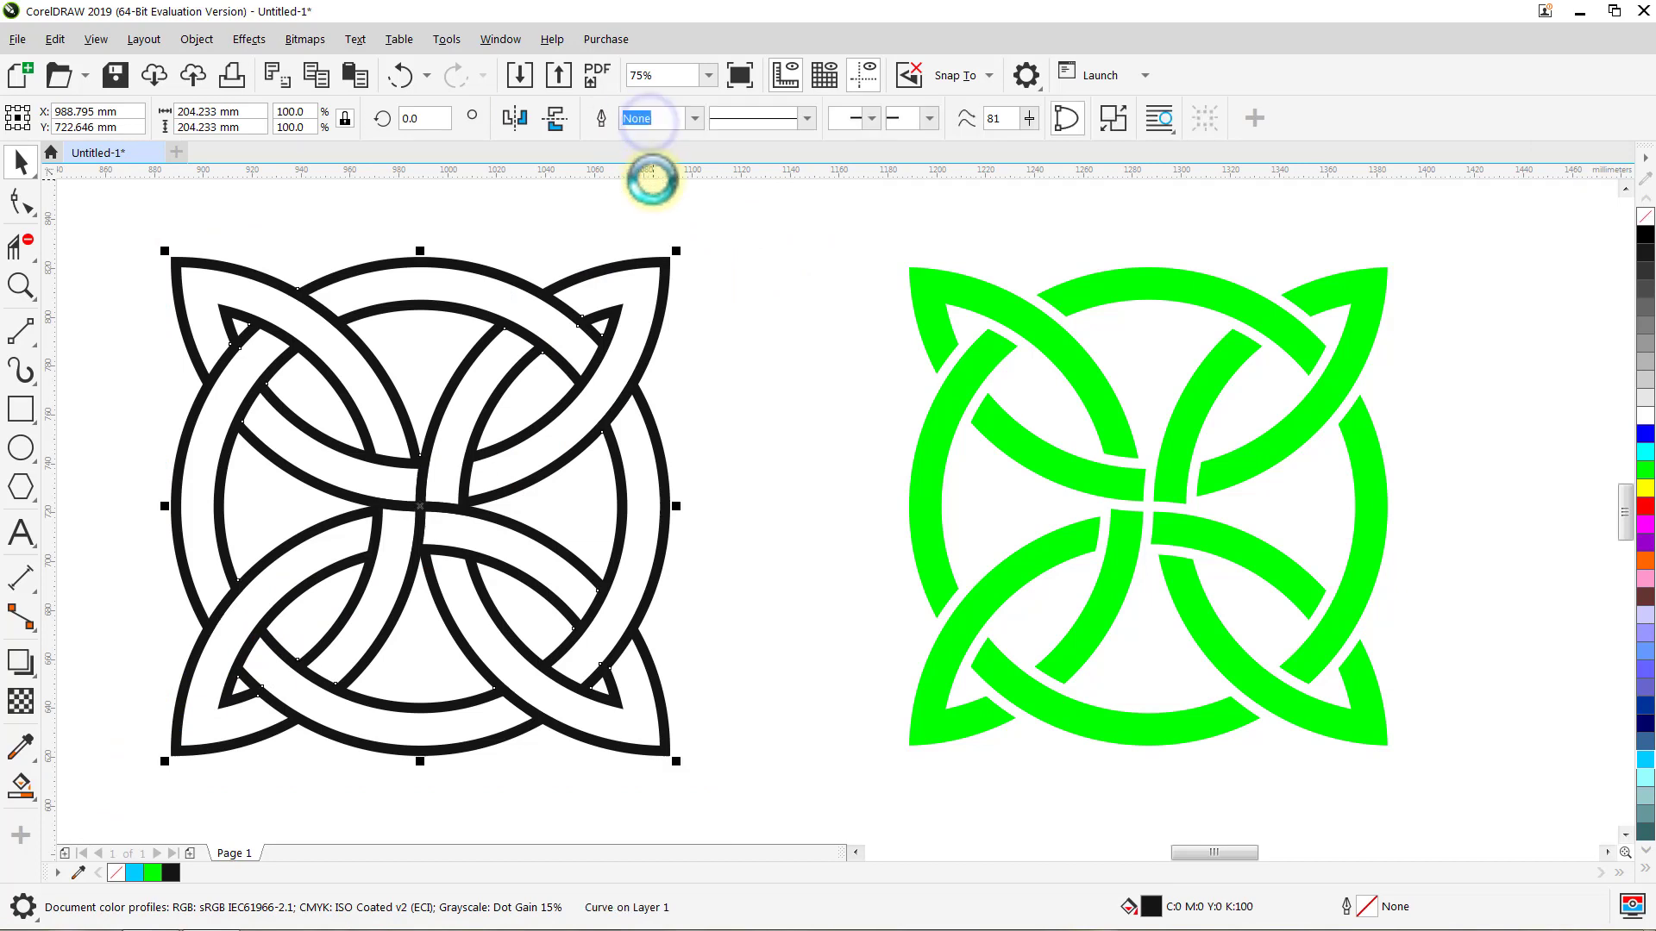
pyautogui.click(712, 247)
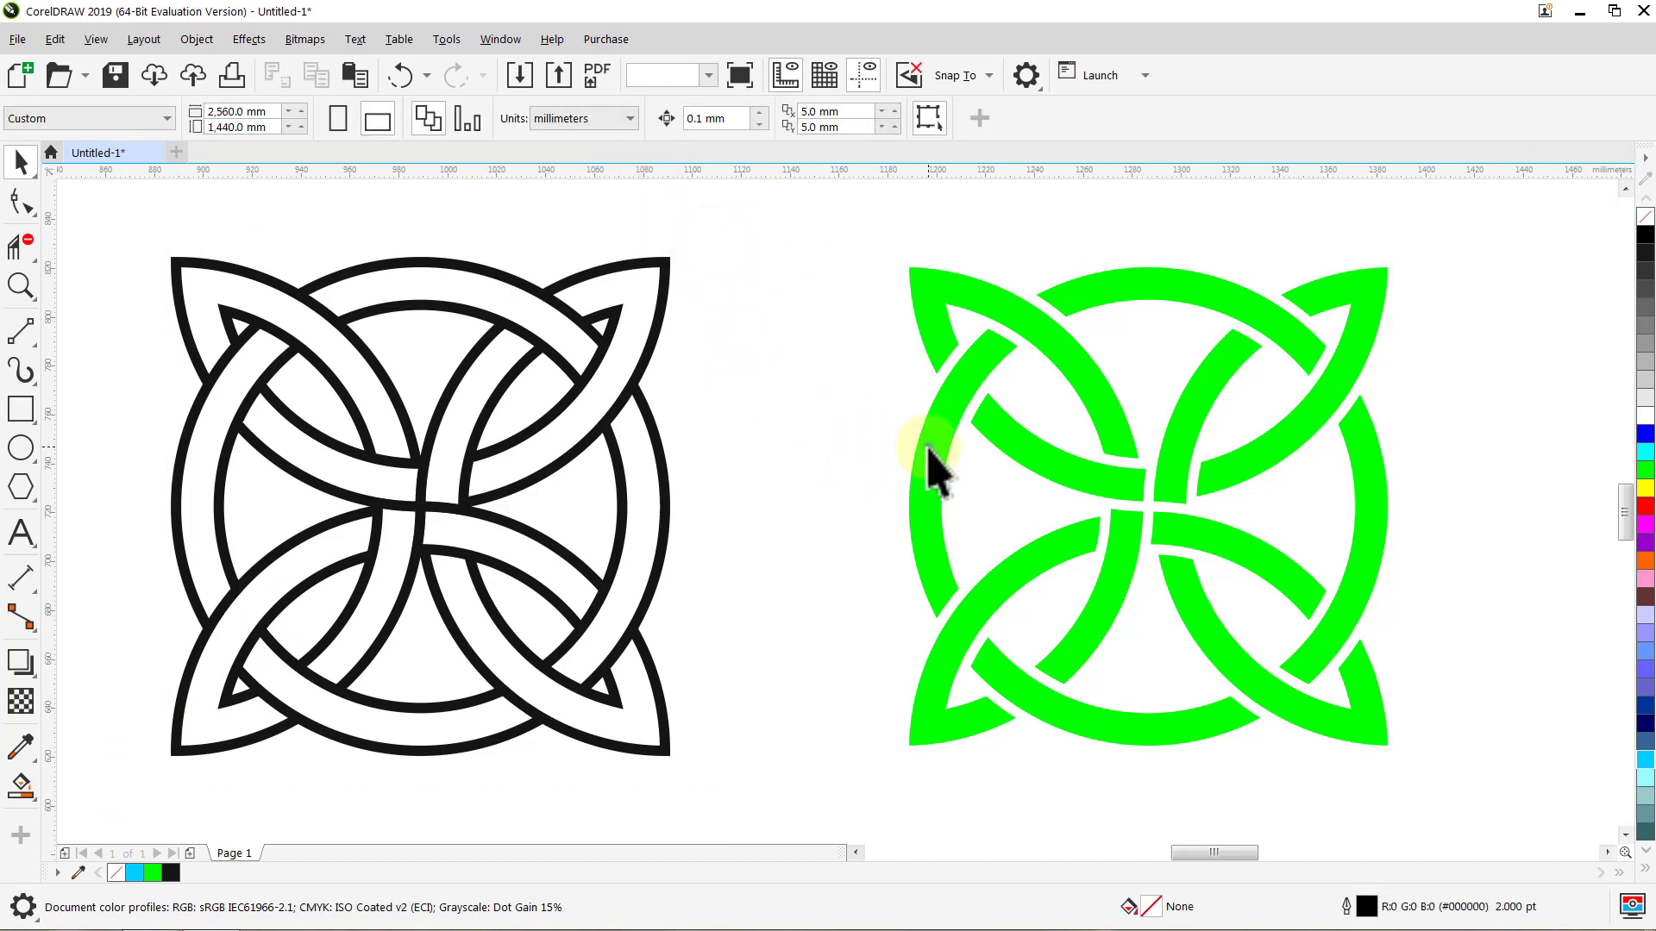
# Step: Move the green knot horizontally until it sits close beside the black knot, and group the two knots
pyautogui.moveTo(929, 448); pyautogui.dragTo(729, 465)
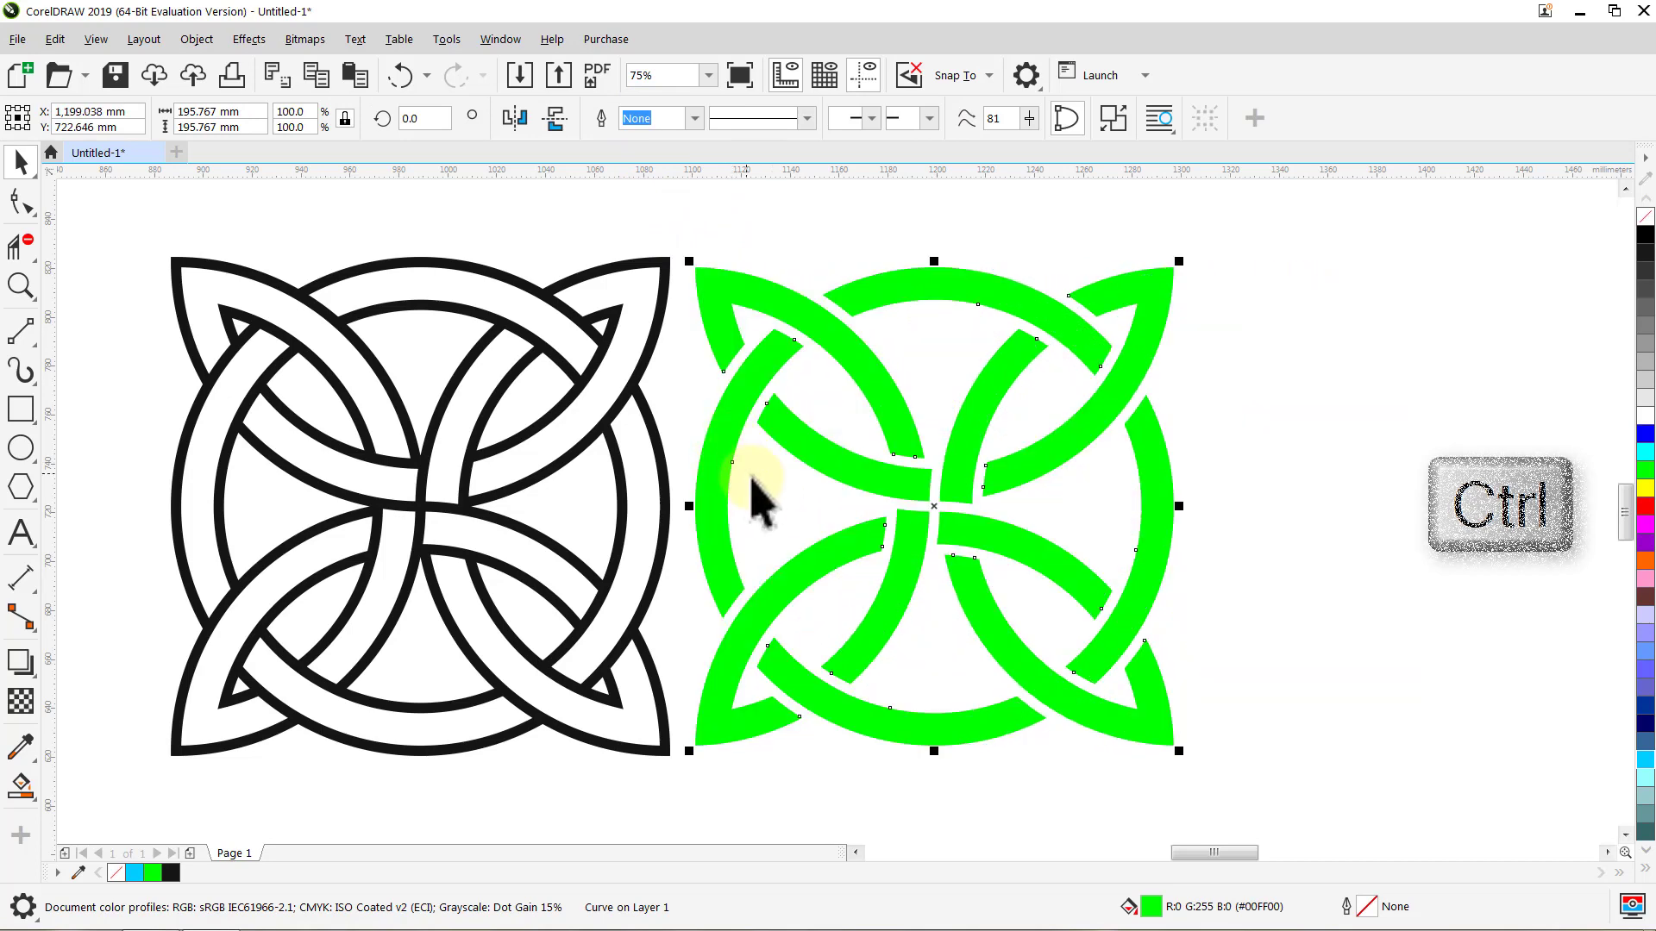
pyautogui.click(1212, 476)
pyautogui.hotkey('ctrl', 'a')
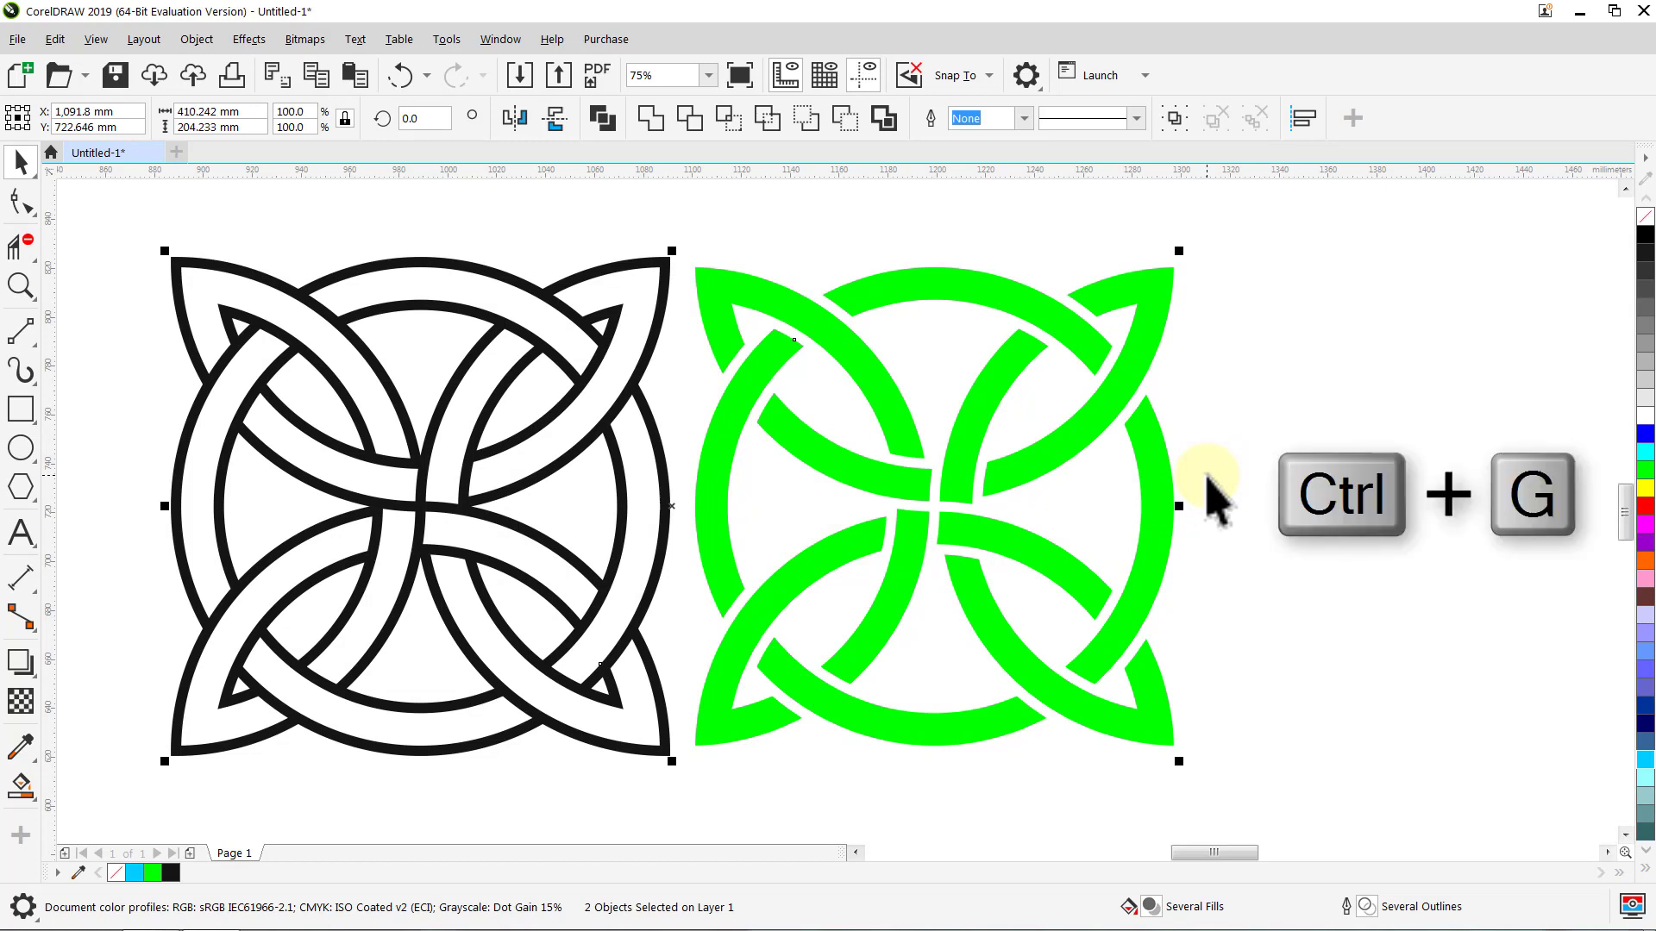
pyautogui.hotkey('ctrl', 'g')
pyautogui.click(1208, 479)
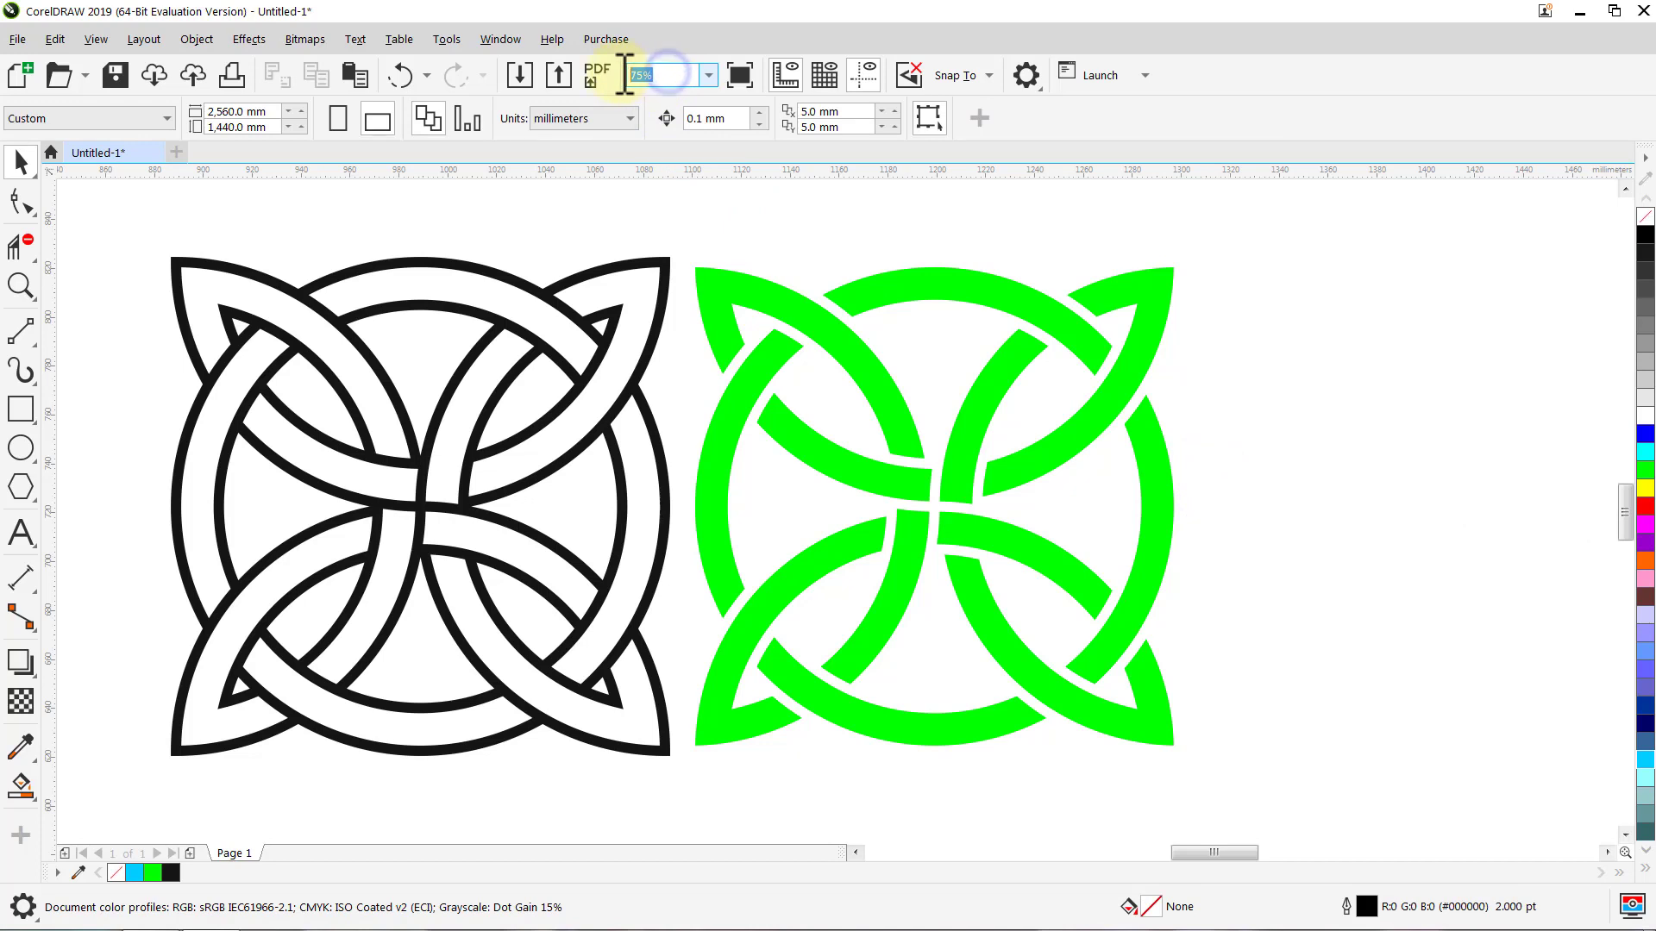
# Step: Center the grouped knots on the page and enlarge them proportionally from the center to about 2348 mm wide
pyautogui.press('Return')
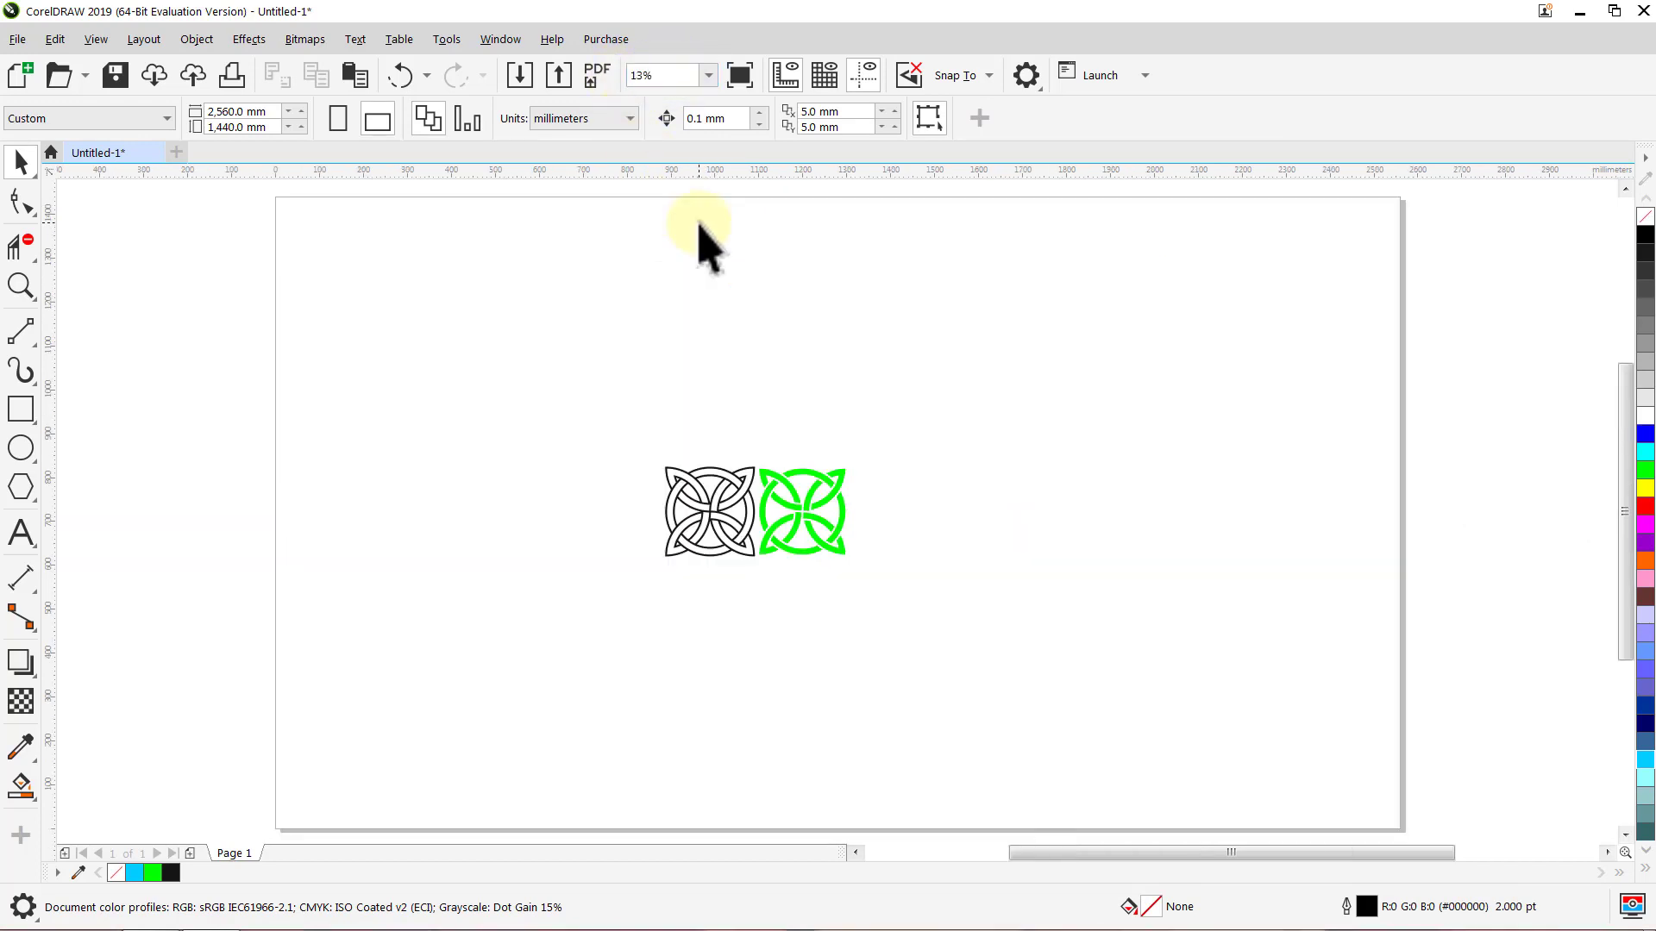
pyautogui.click(708, 500)
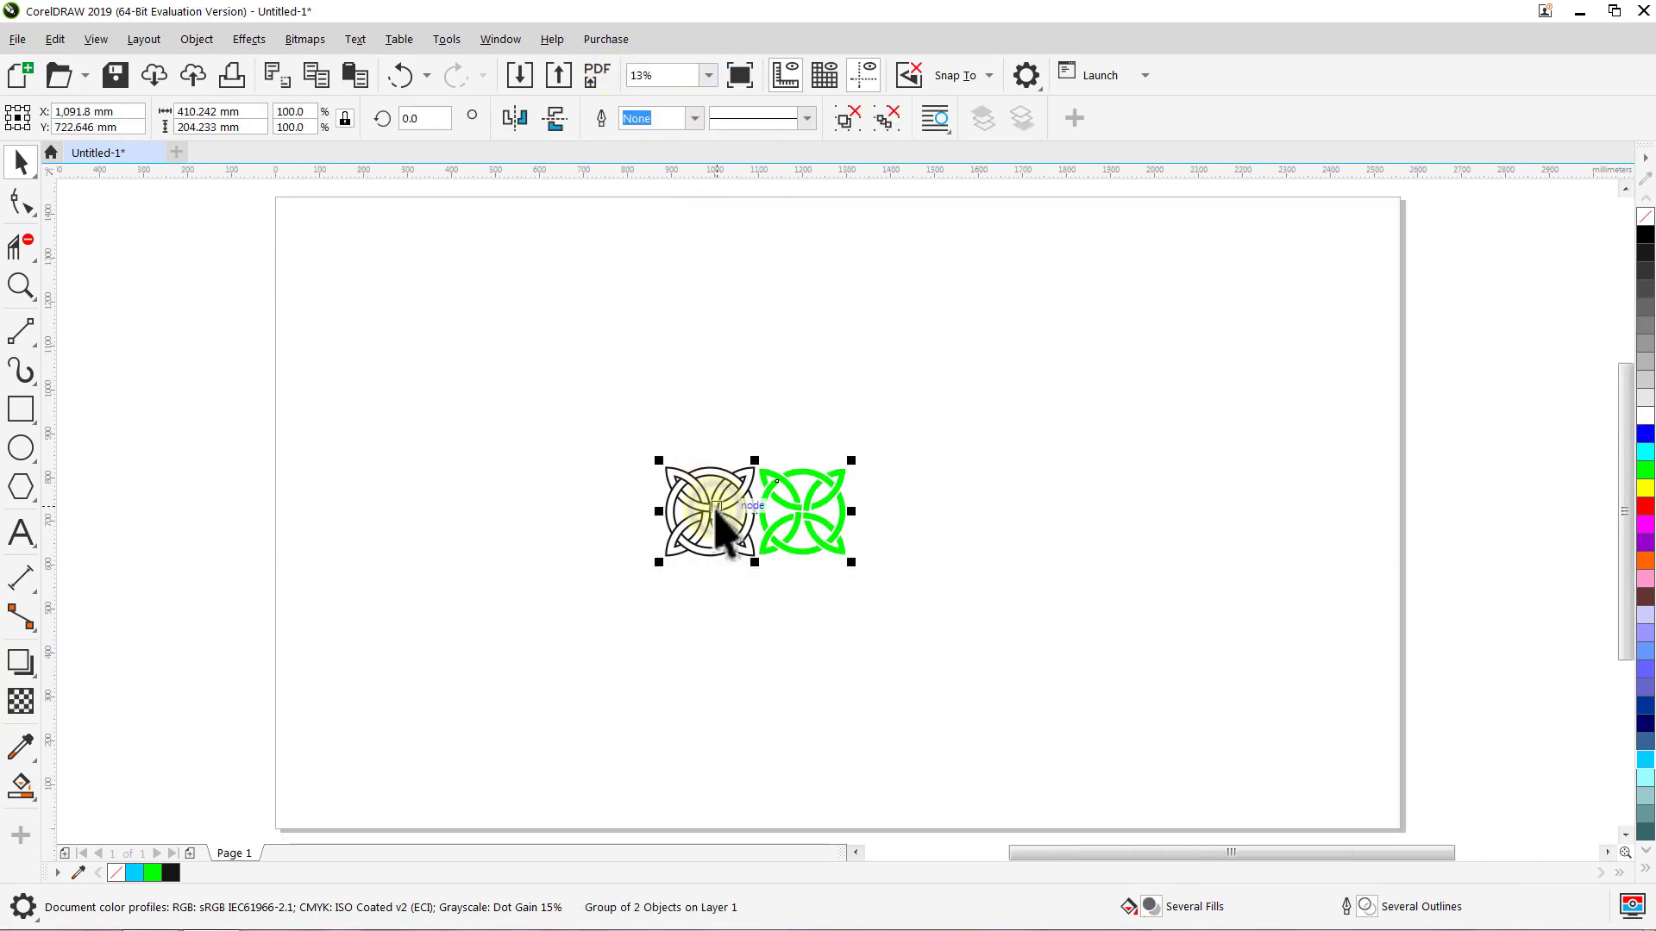
pyautogui.press('p')
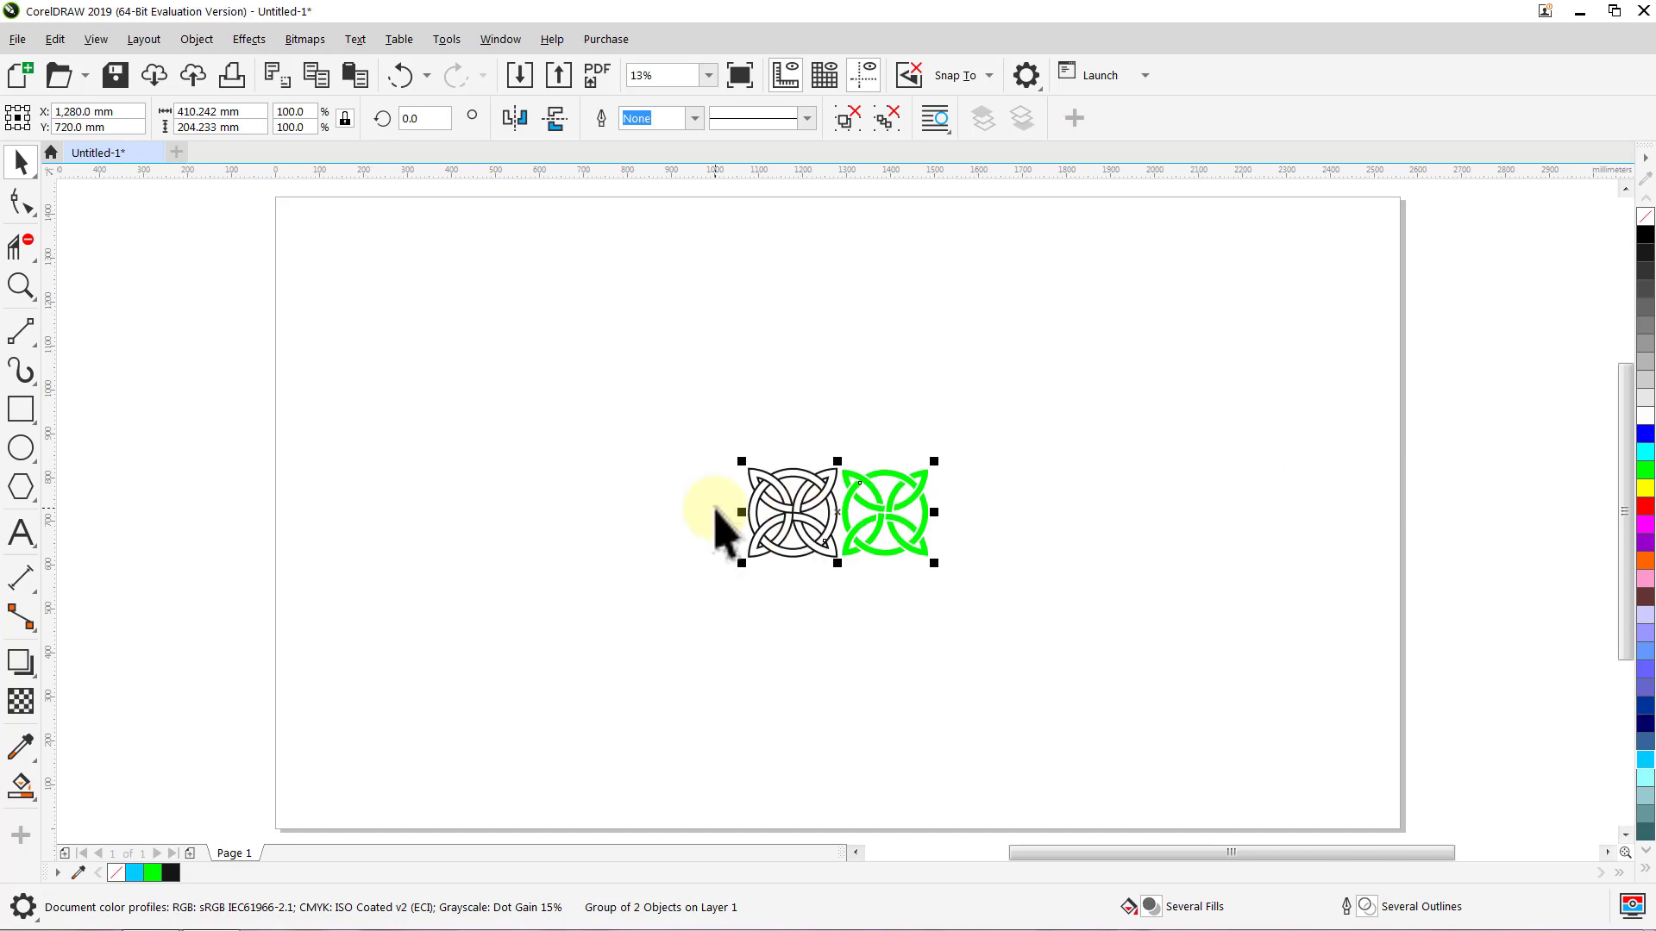
pyautogui.press('shift')
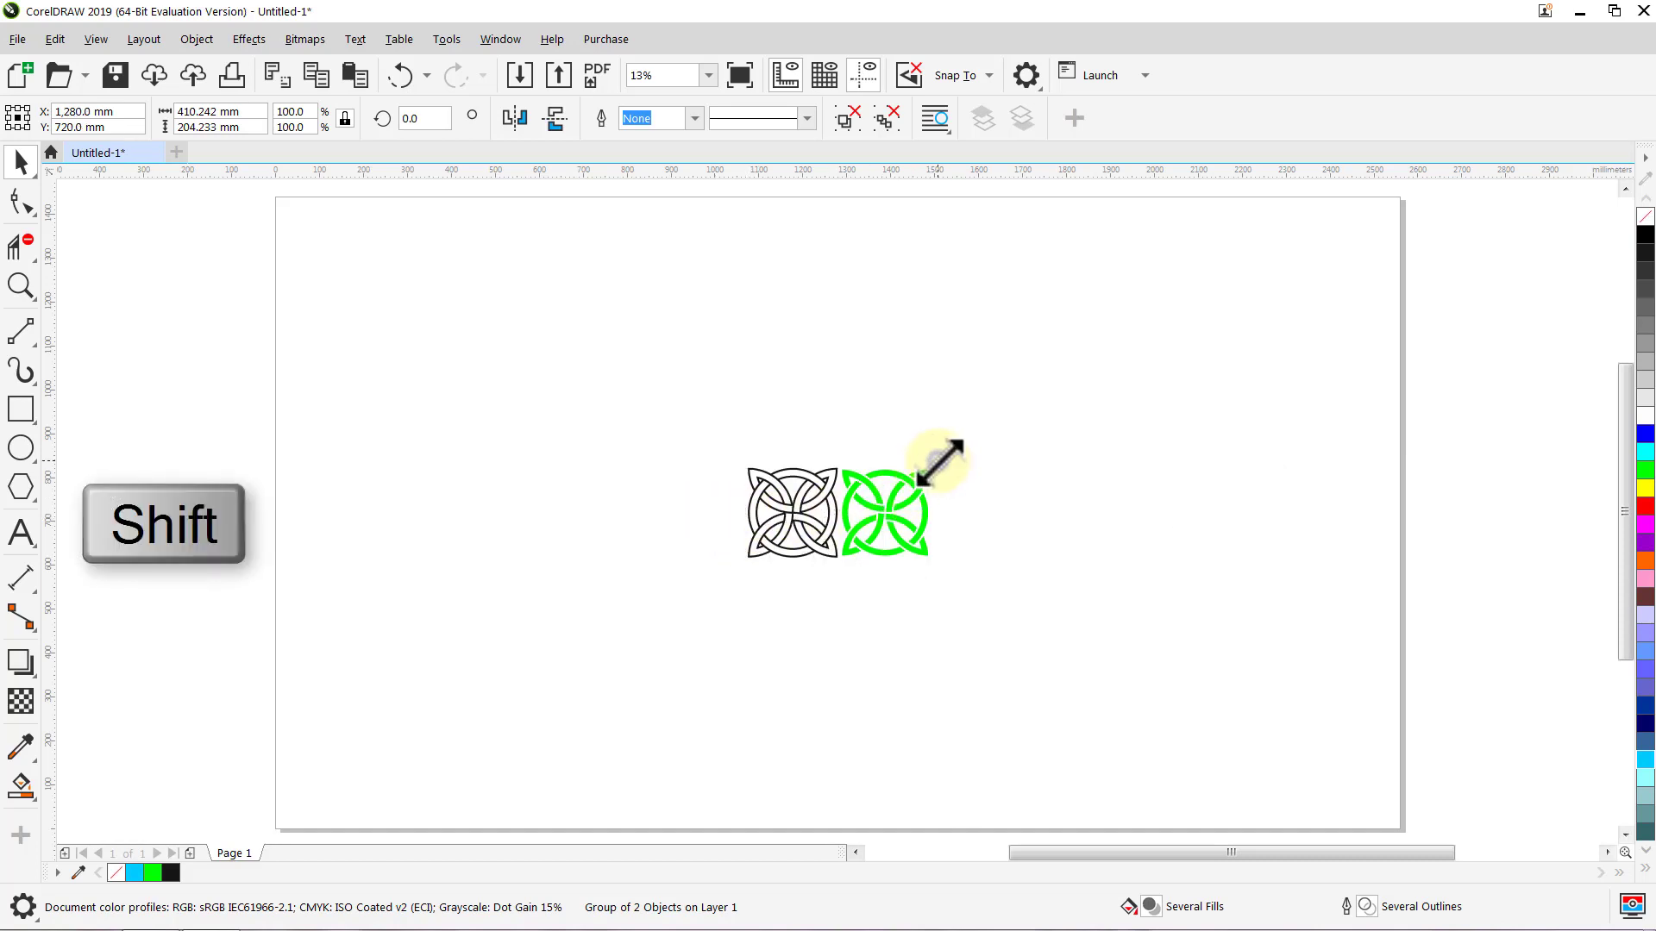
pyautogui.moveTo(940, 463); pyautogui.dragTo(1364, 236)
pyautogui.click(1466, 336)
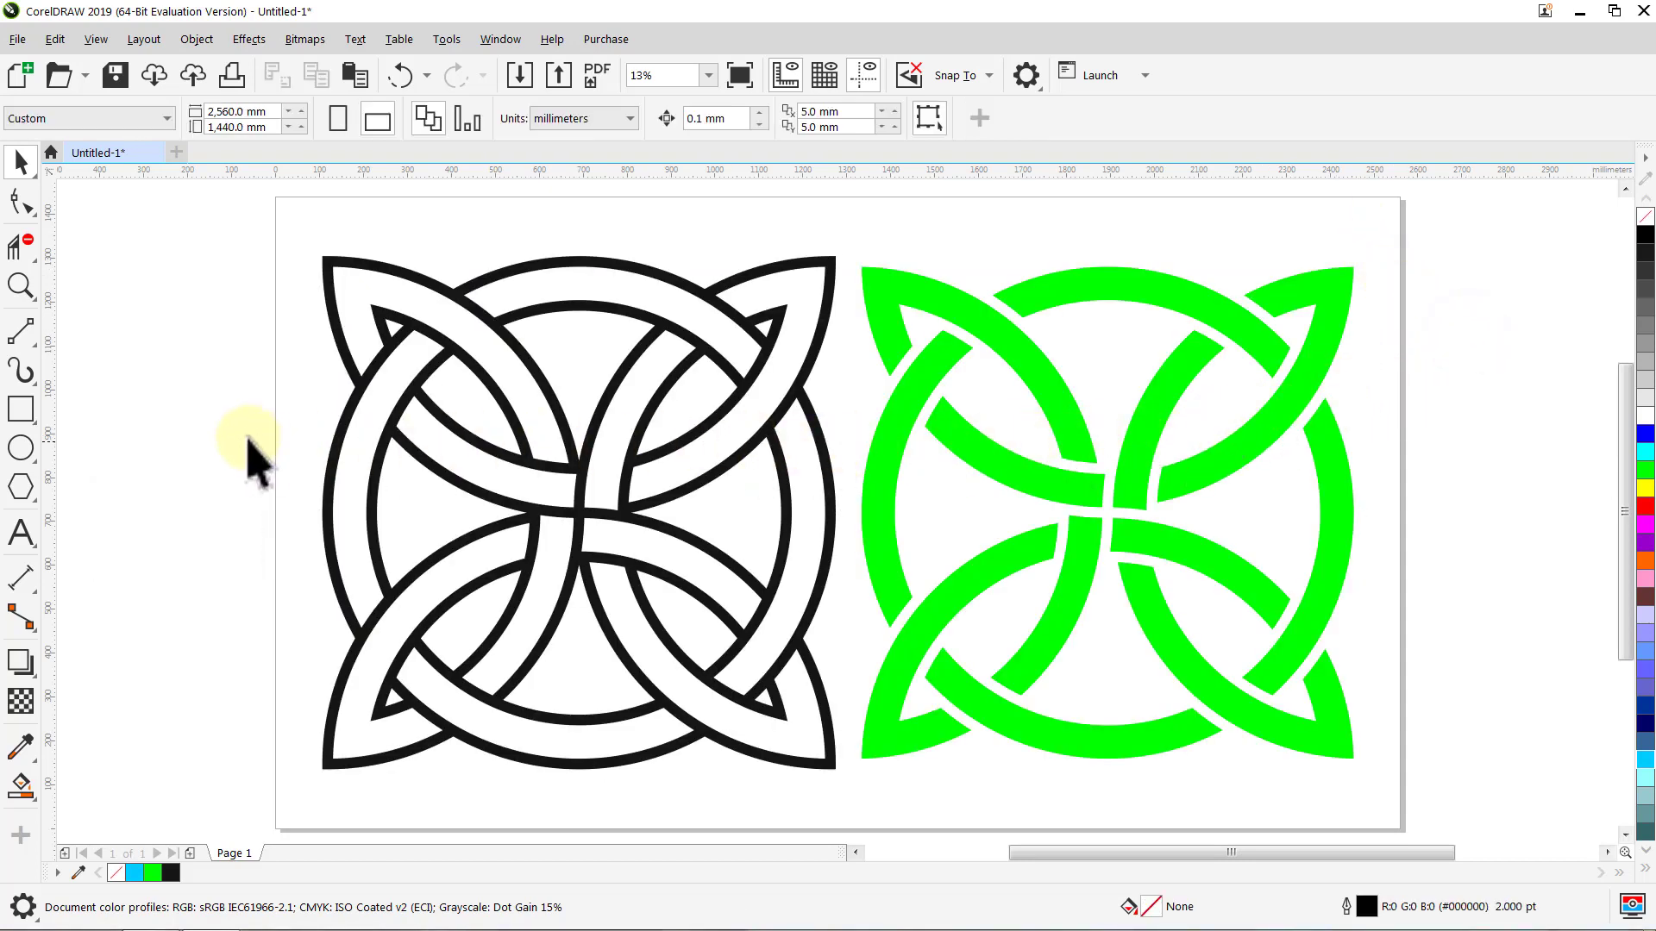
# Step: Create a page-sized rectangle behind the knots and set its outline width to None
pyautogui.doubleClick(31, 415)
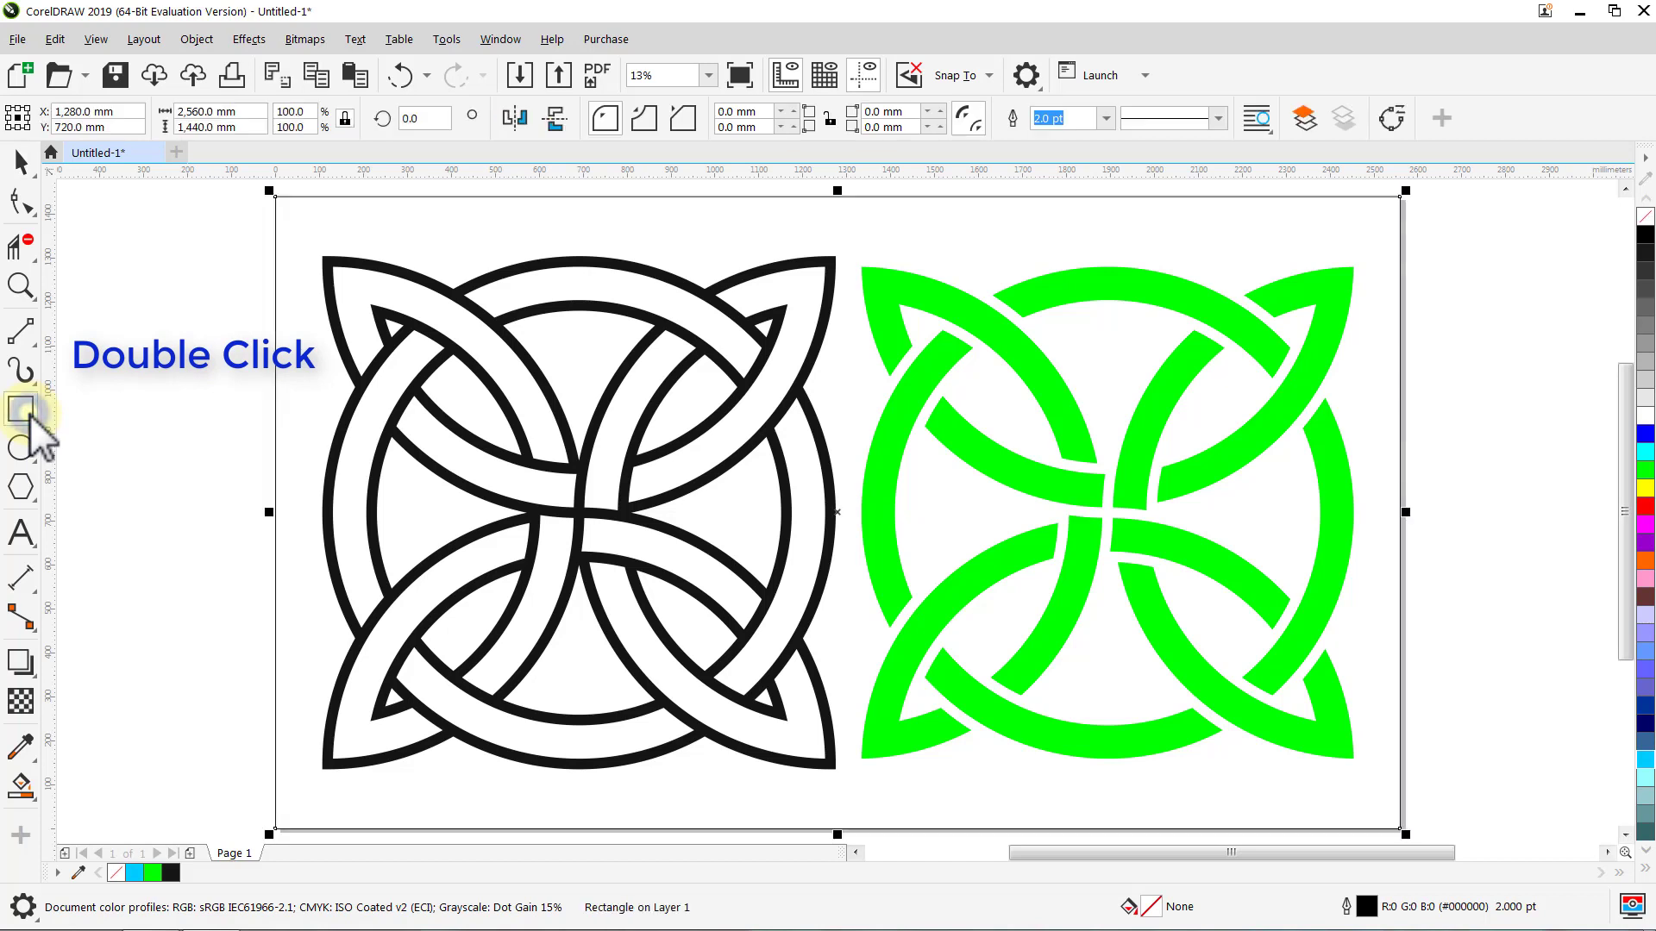
pyautogui.press('space')
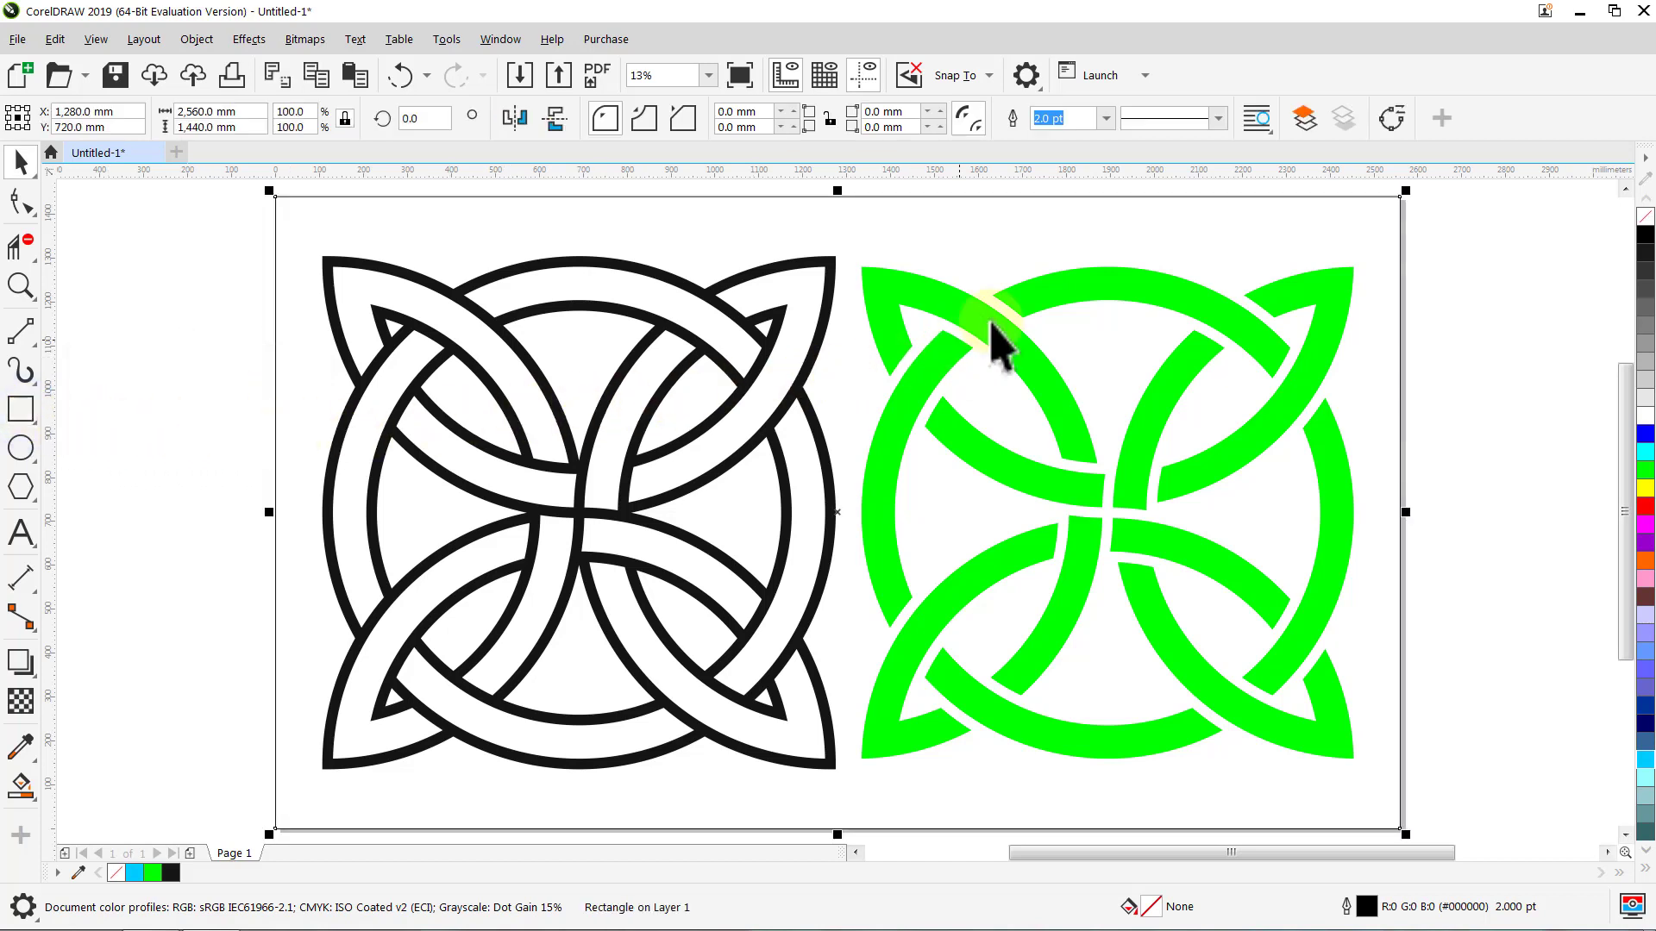
pyautogui.click(1103, 121)
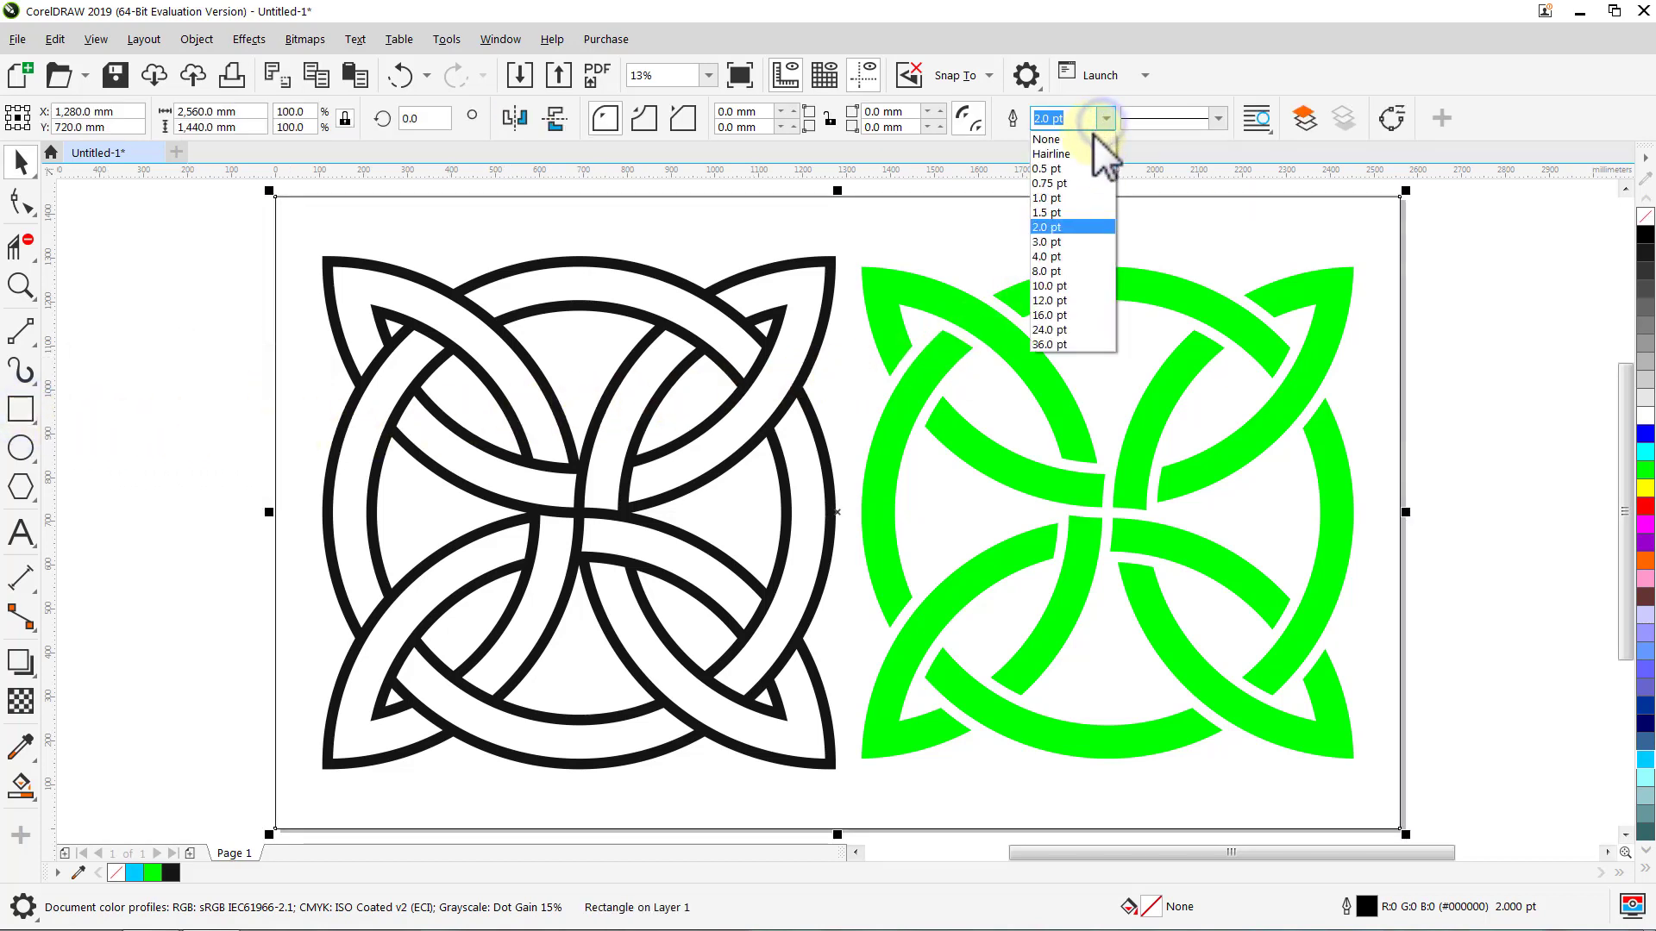
pyautogui.click(1086, 139)
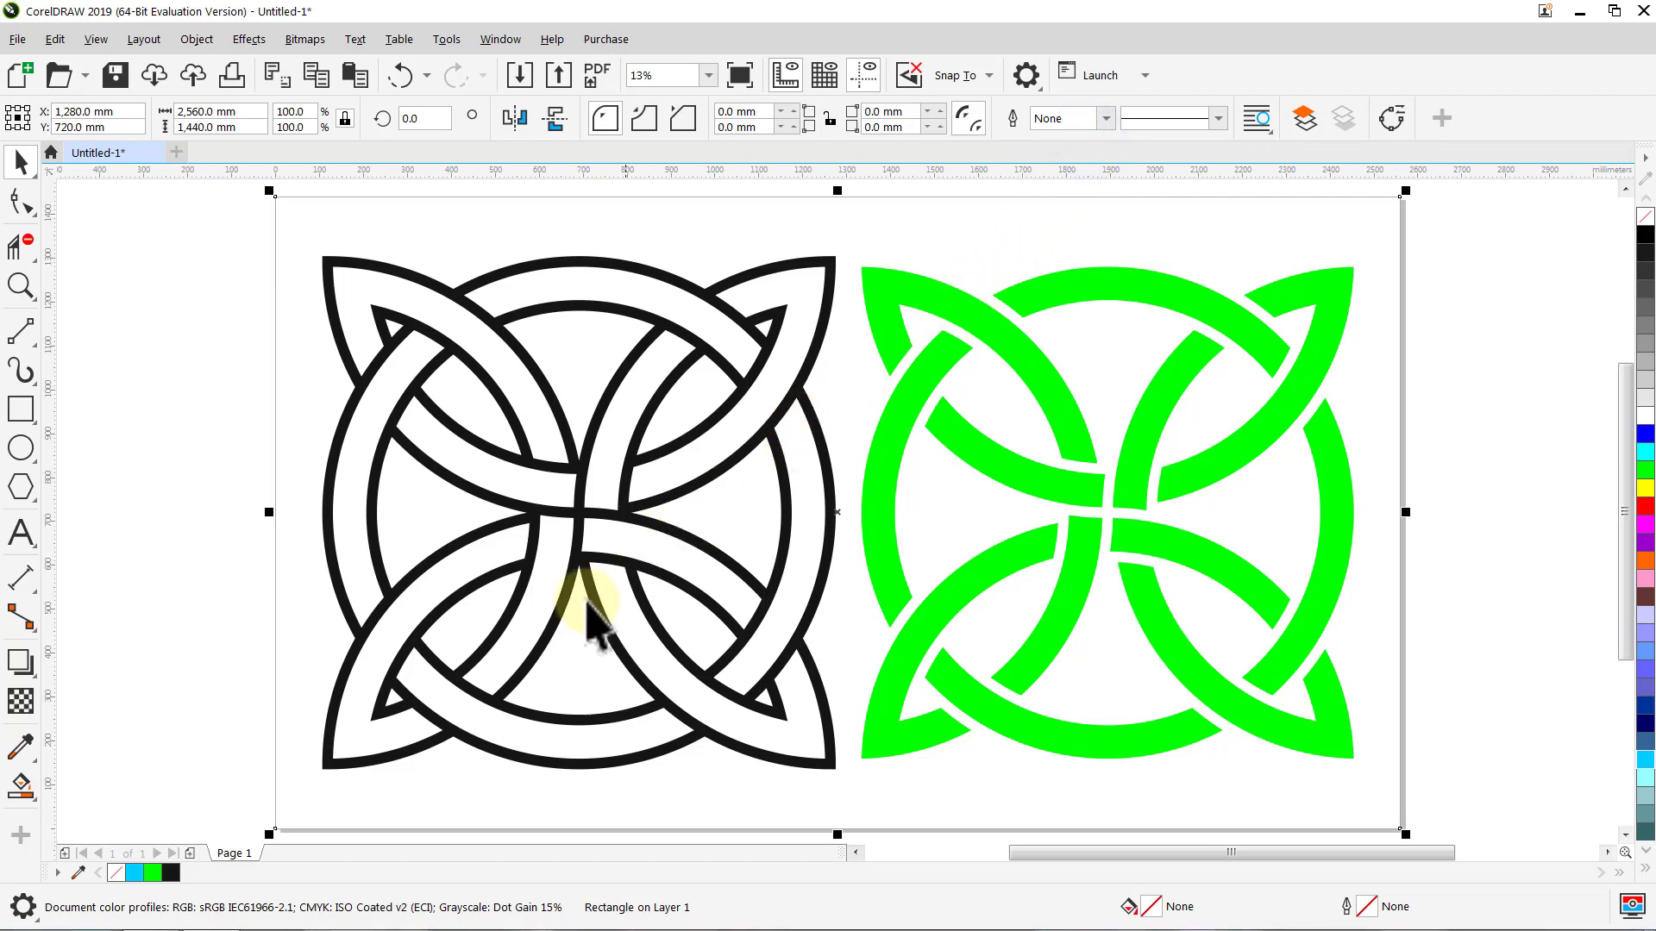
# Step: Apply an elliptical fountain fill to the background rectangle, make it circular, and extend it beyond the page's side edges
pyautogui.click(21, 774)
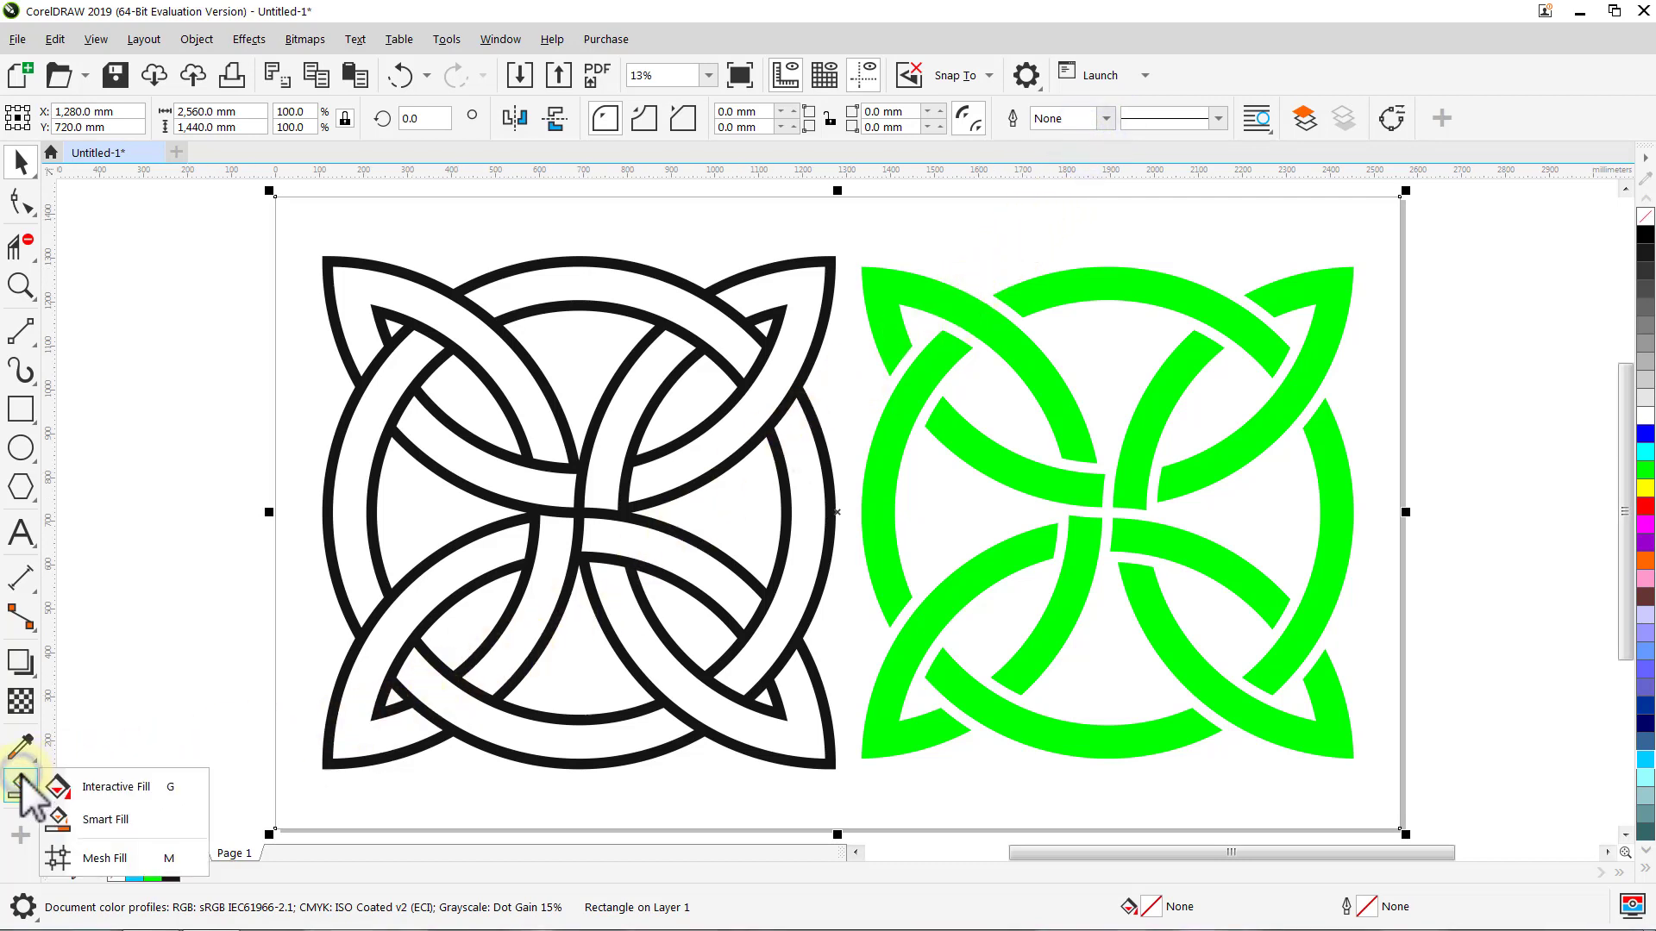
pyautogui.click(95, 784)
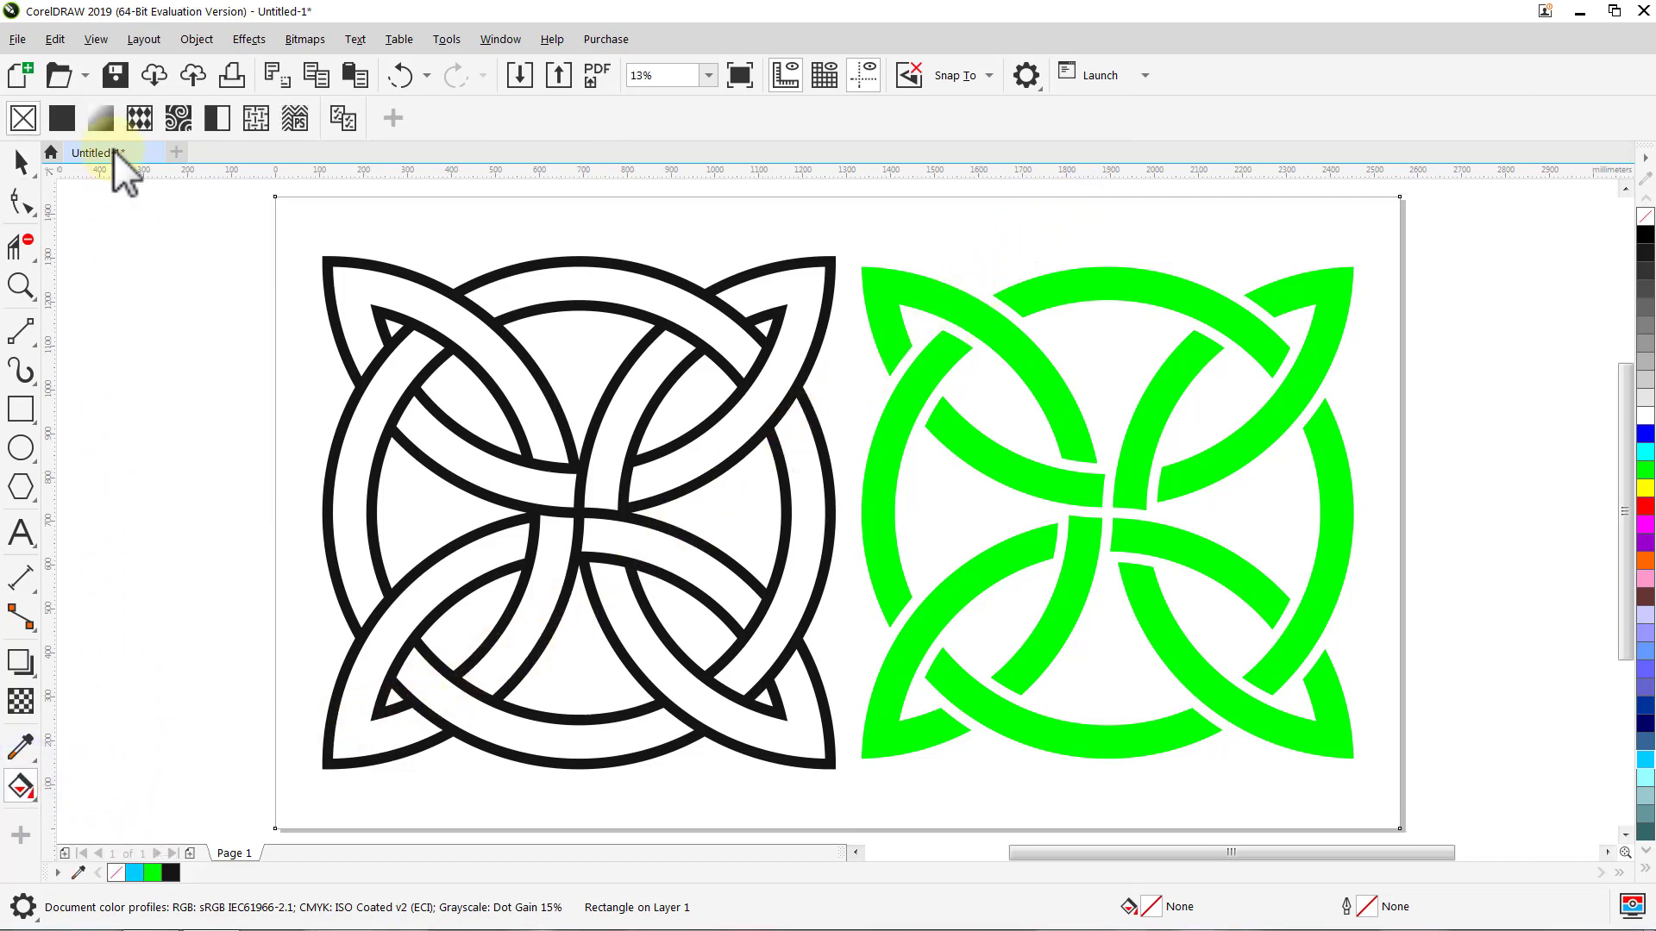
pyautogui.click(101, 119)
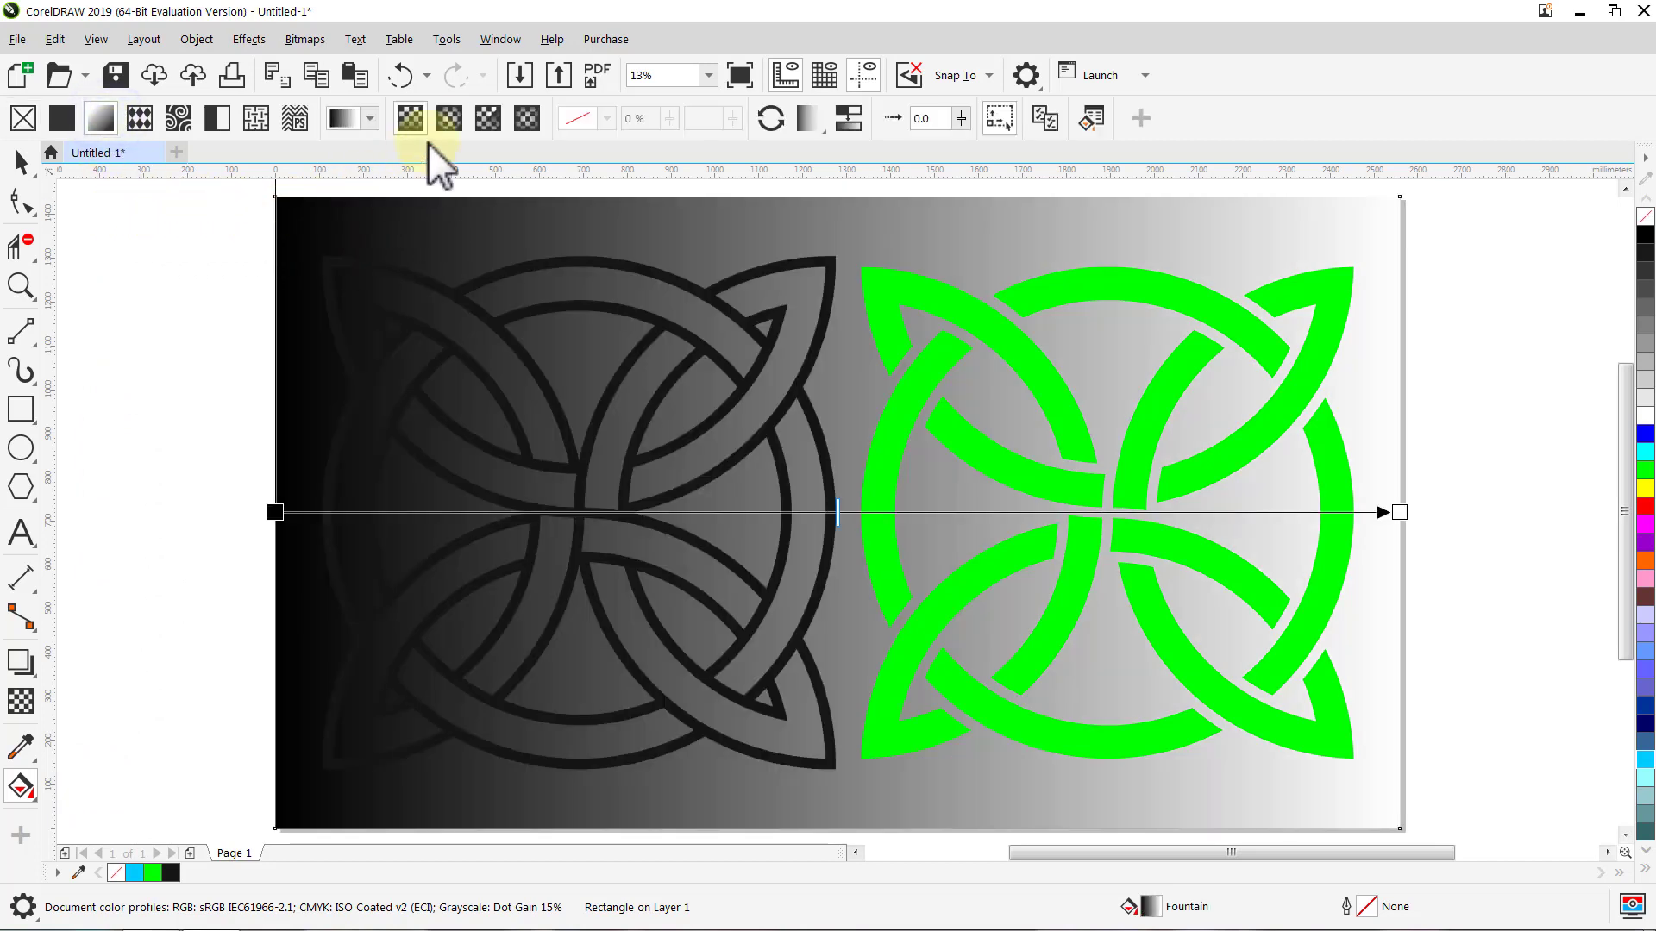
pyautogui.click(448, 118)
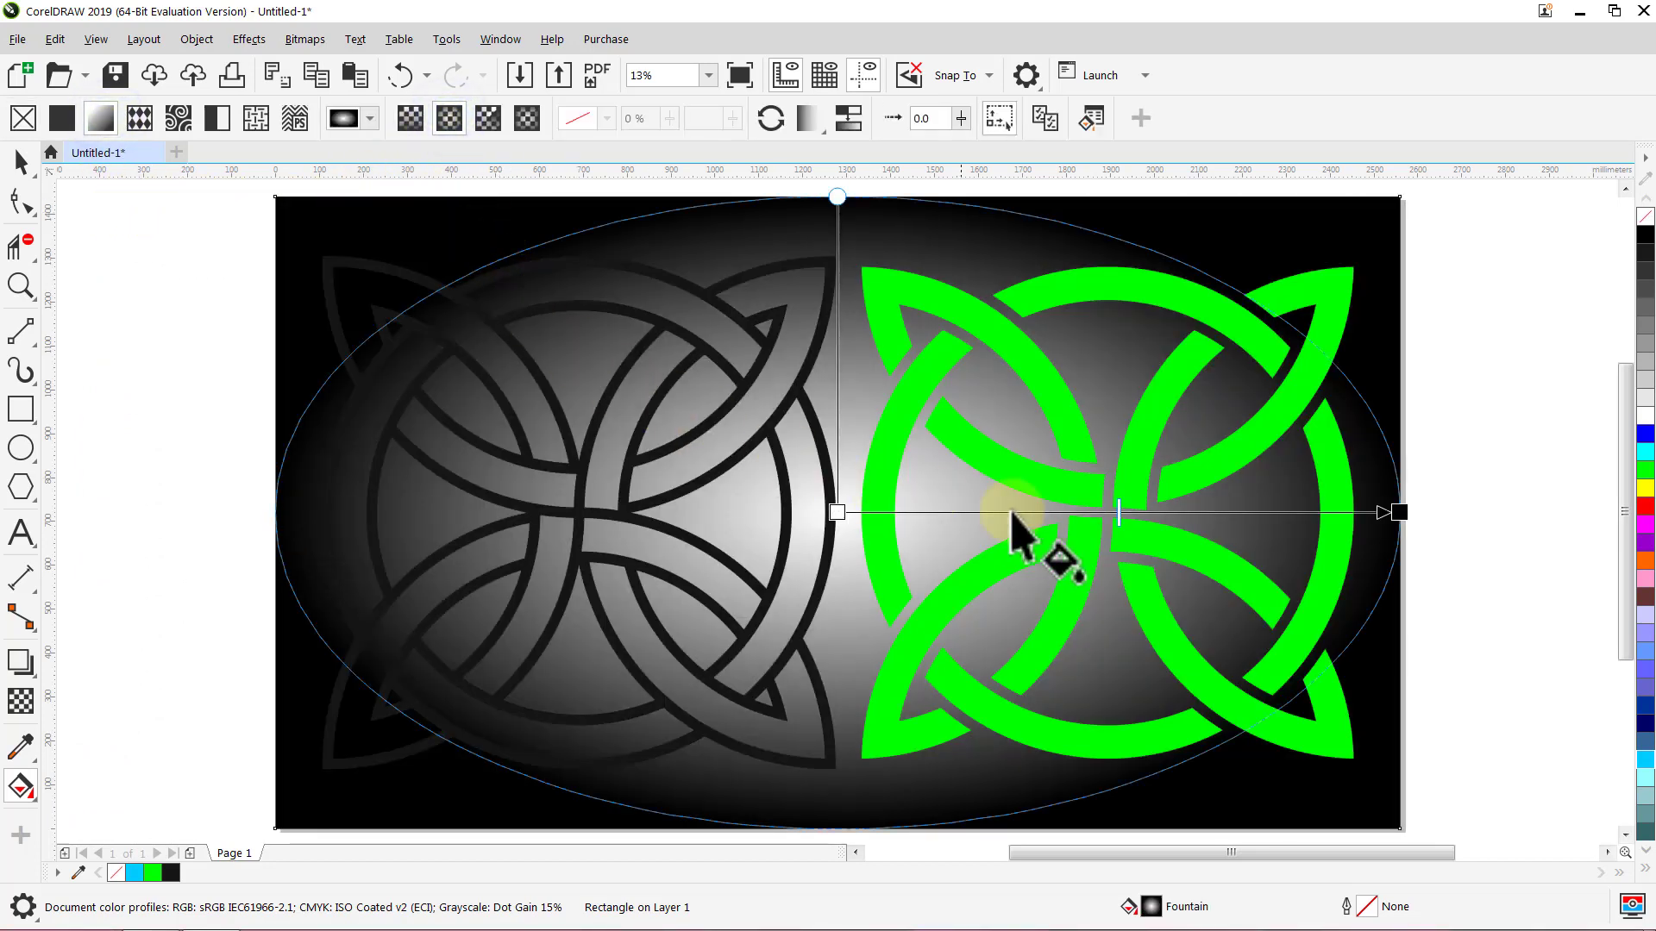
pyautogui.moveTo(1397, 514); pyautogui.dragTo(1102, 512)
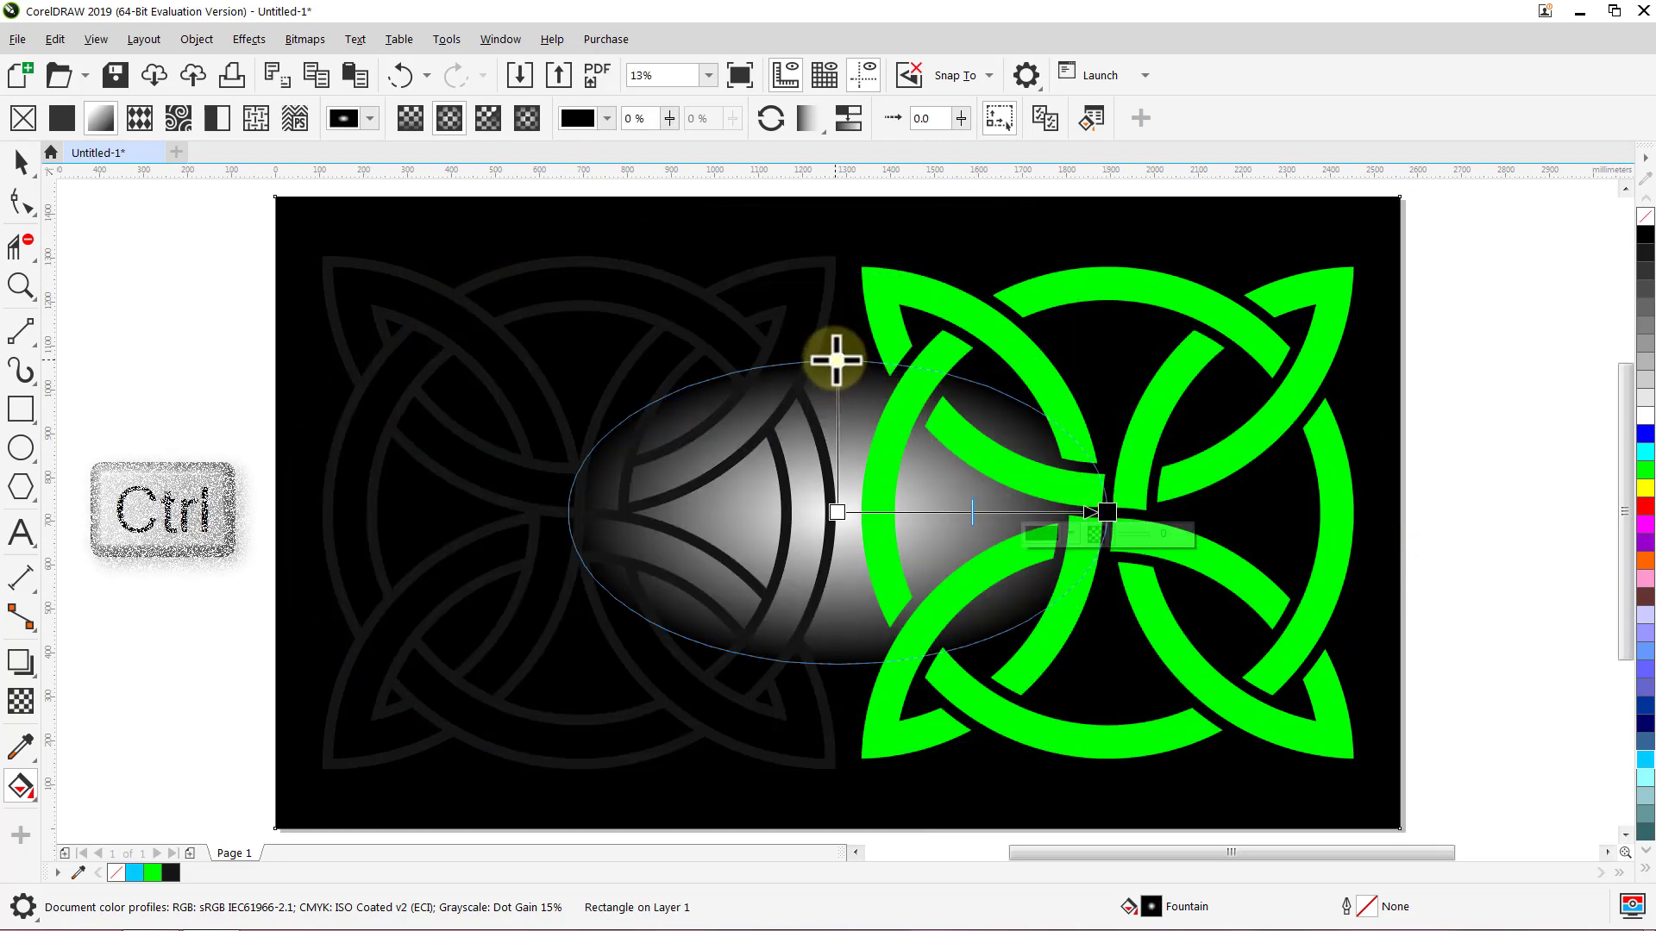
pyautogui.moveTo(836, 360); pyautogui.dragTo(837, 256)
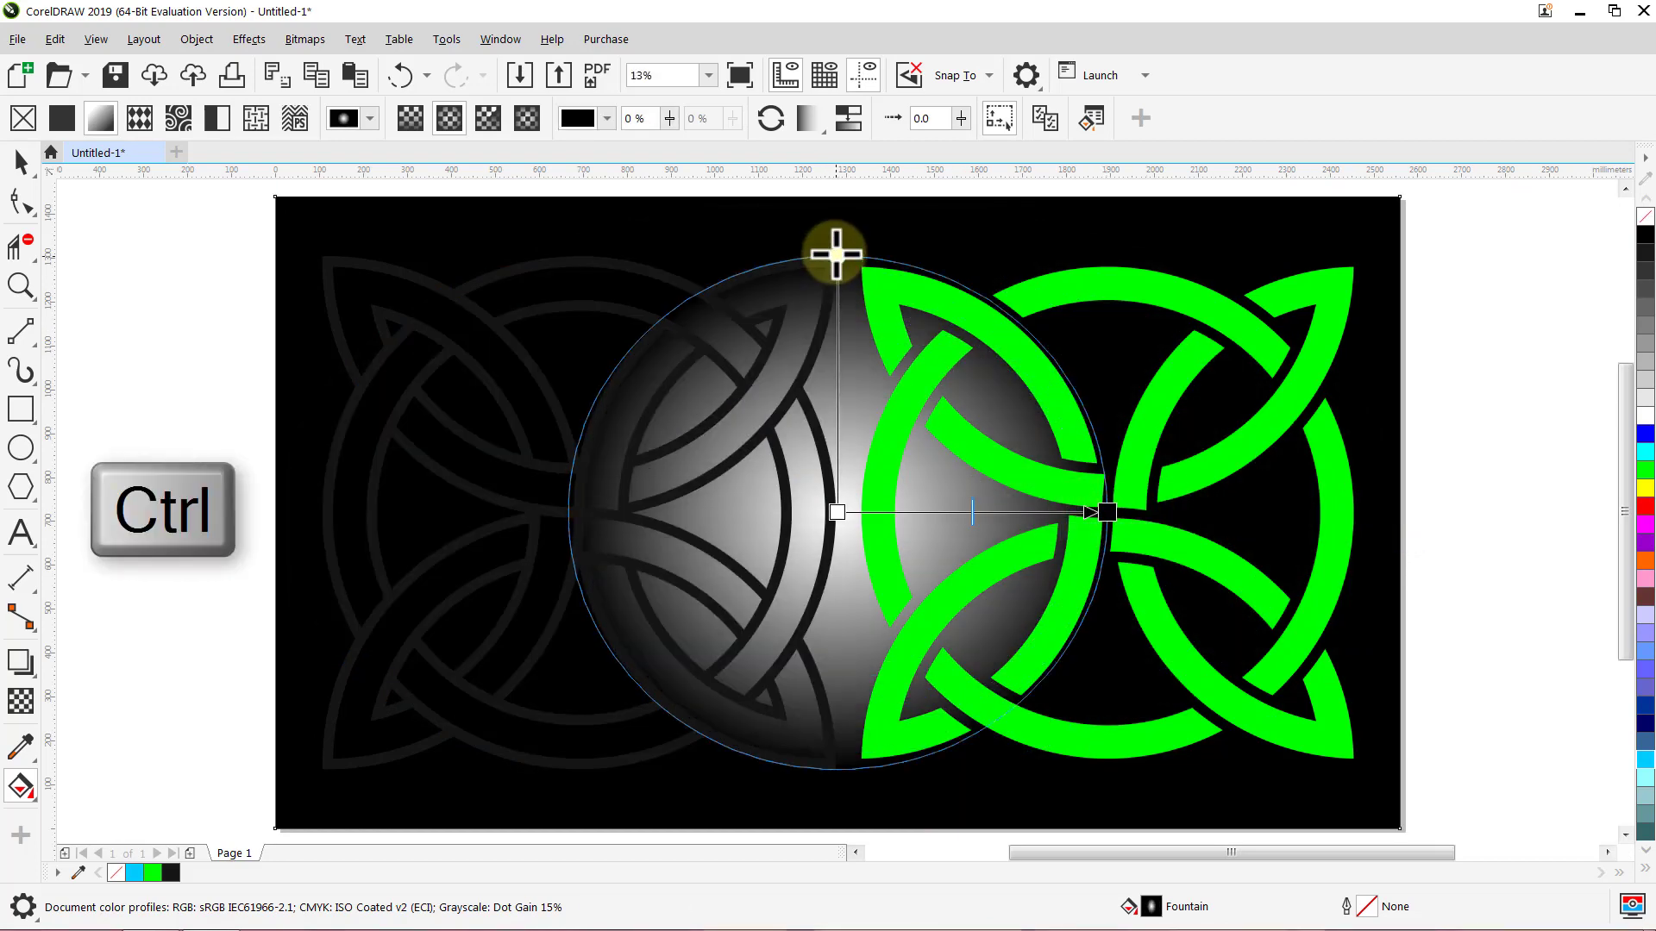
pyautogui.moveTo(1108, 510); pyautogui.dragTo(1489, 512)
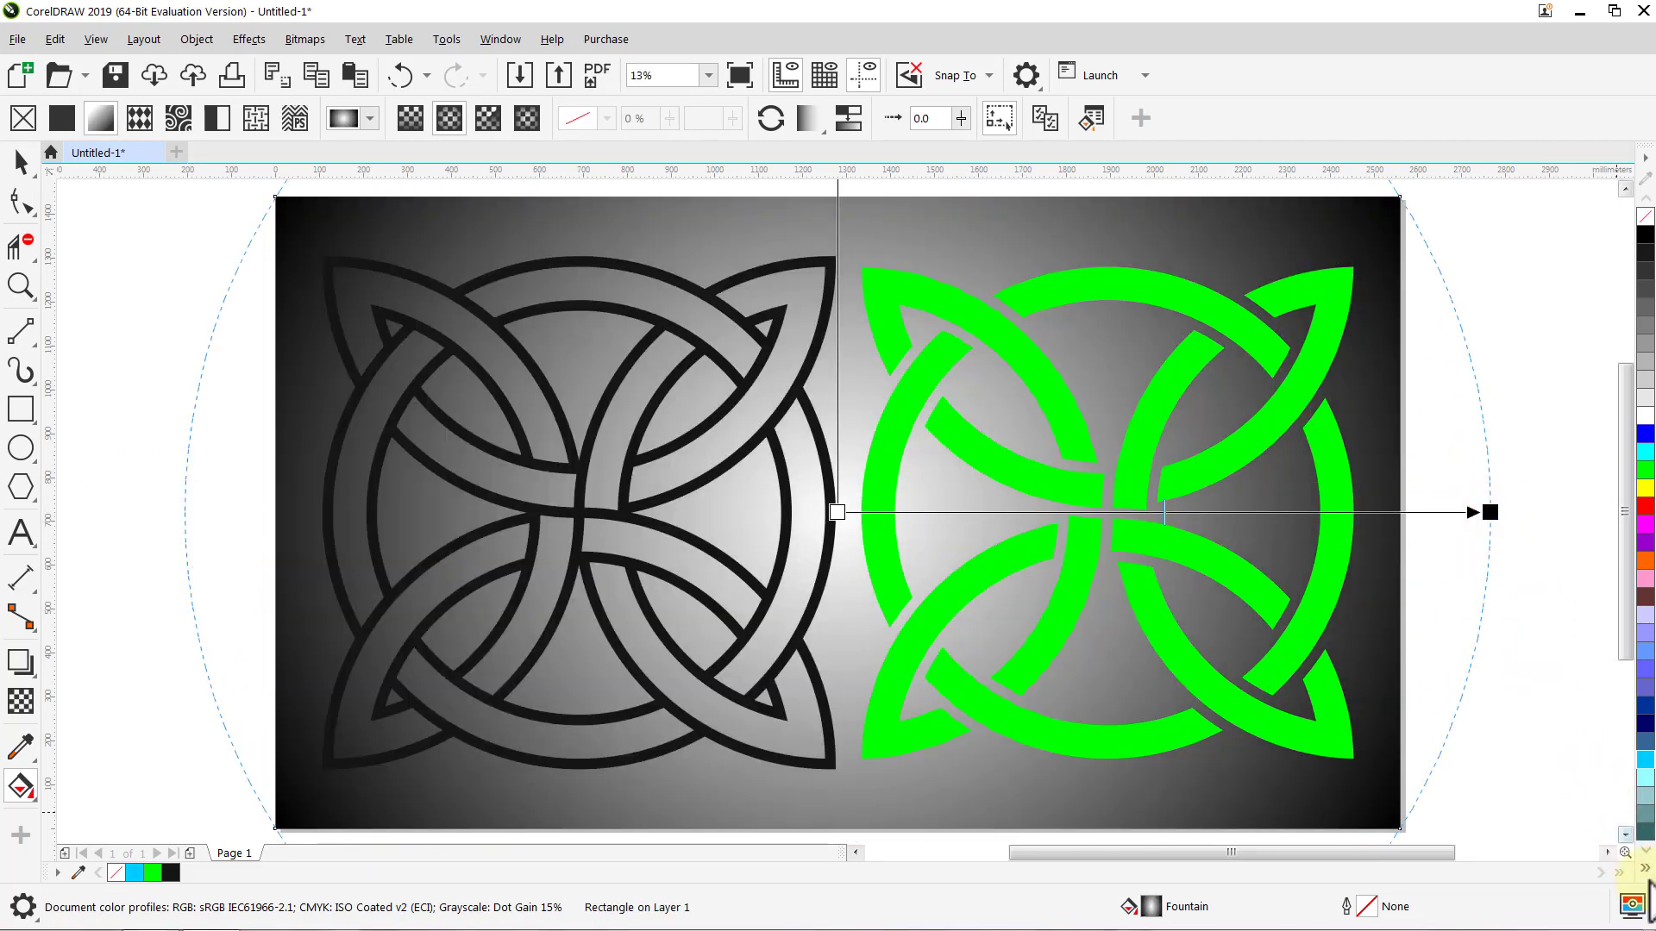
# Step: Color the background gradient golden brown at its center and darker brown at its outer end, and deselect the rectangle
pyautogui.click(1645, 868)
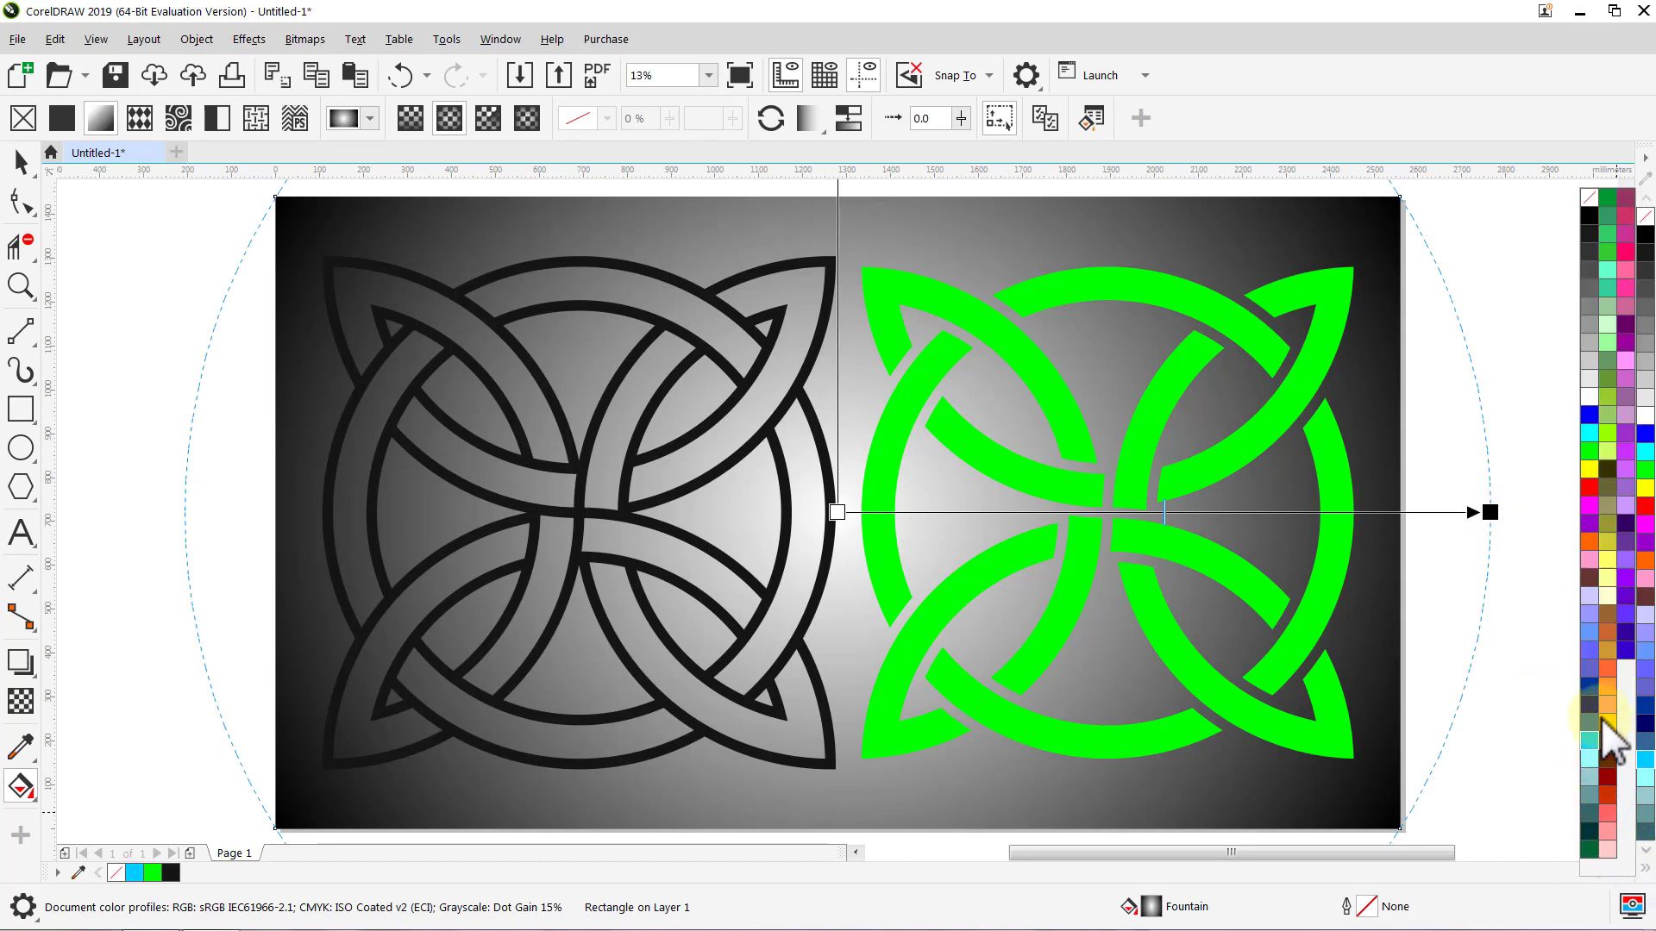
pyautogui.moveTo(1611, 664); pyautogui.dragTo(838, 518)
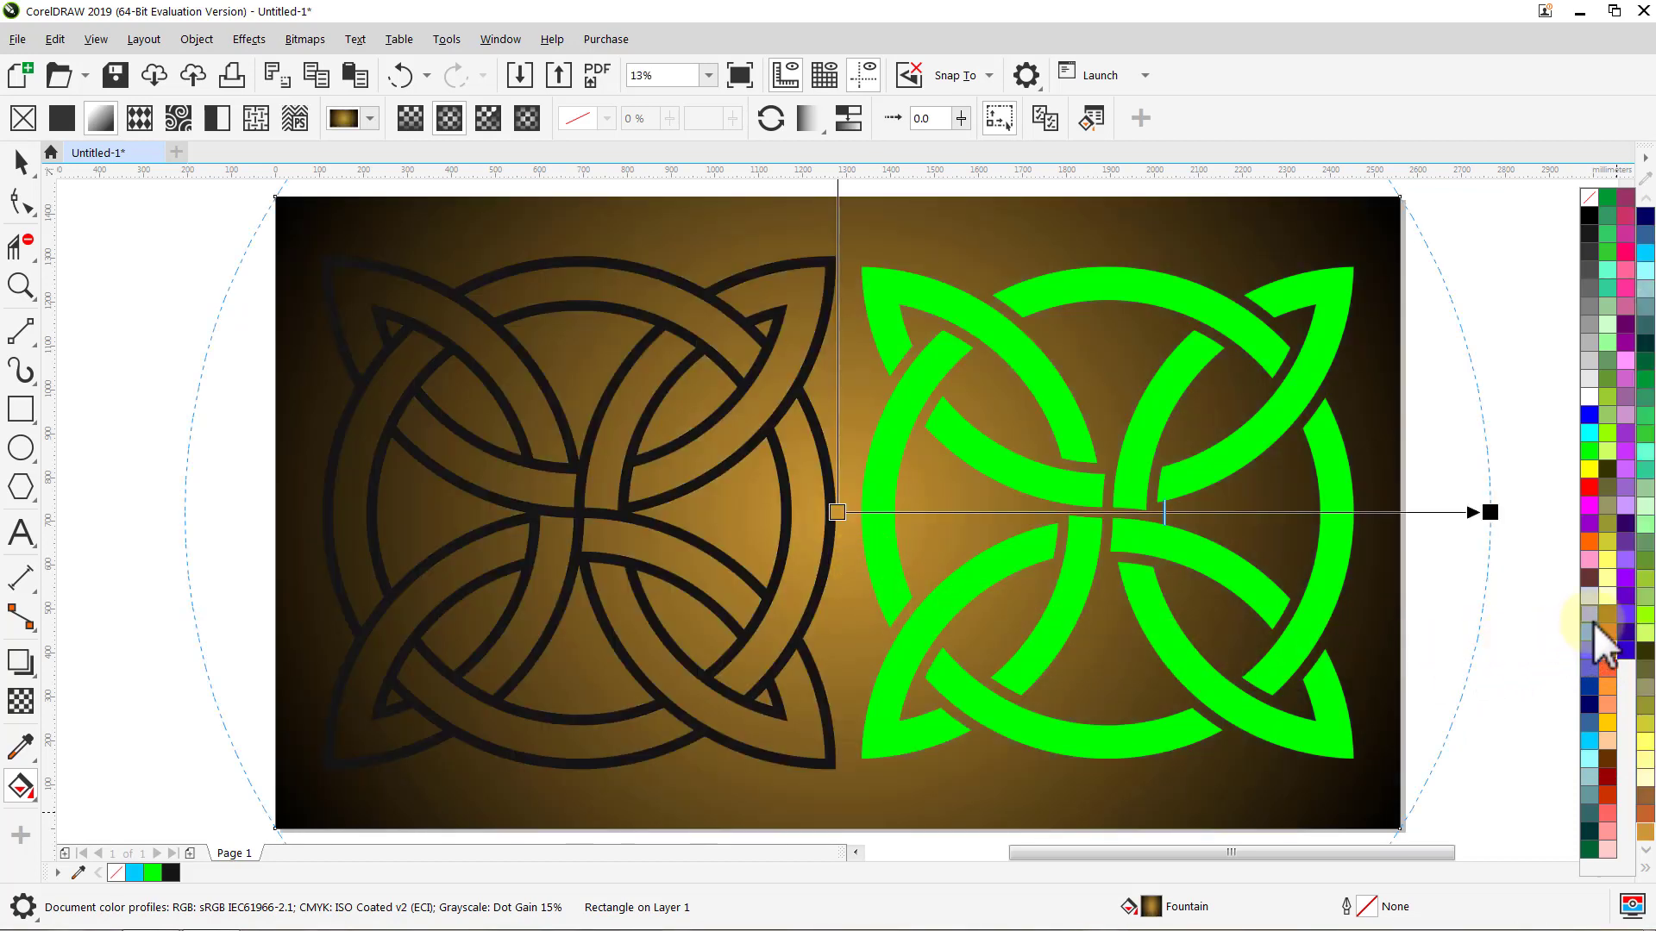
pyautogui.moveTo(1606, 619); pyautogui.dragTo(1504, 542)
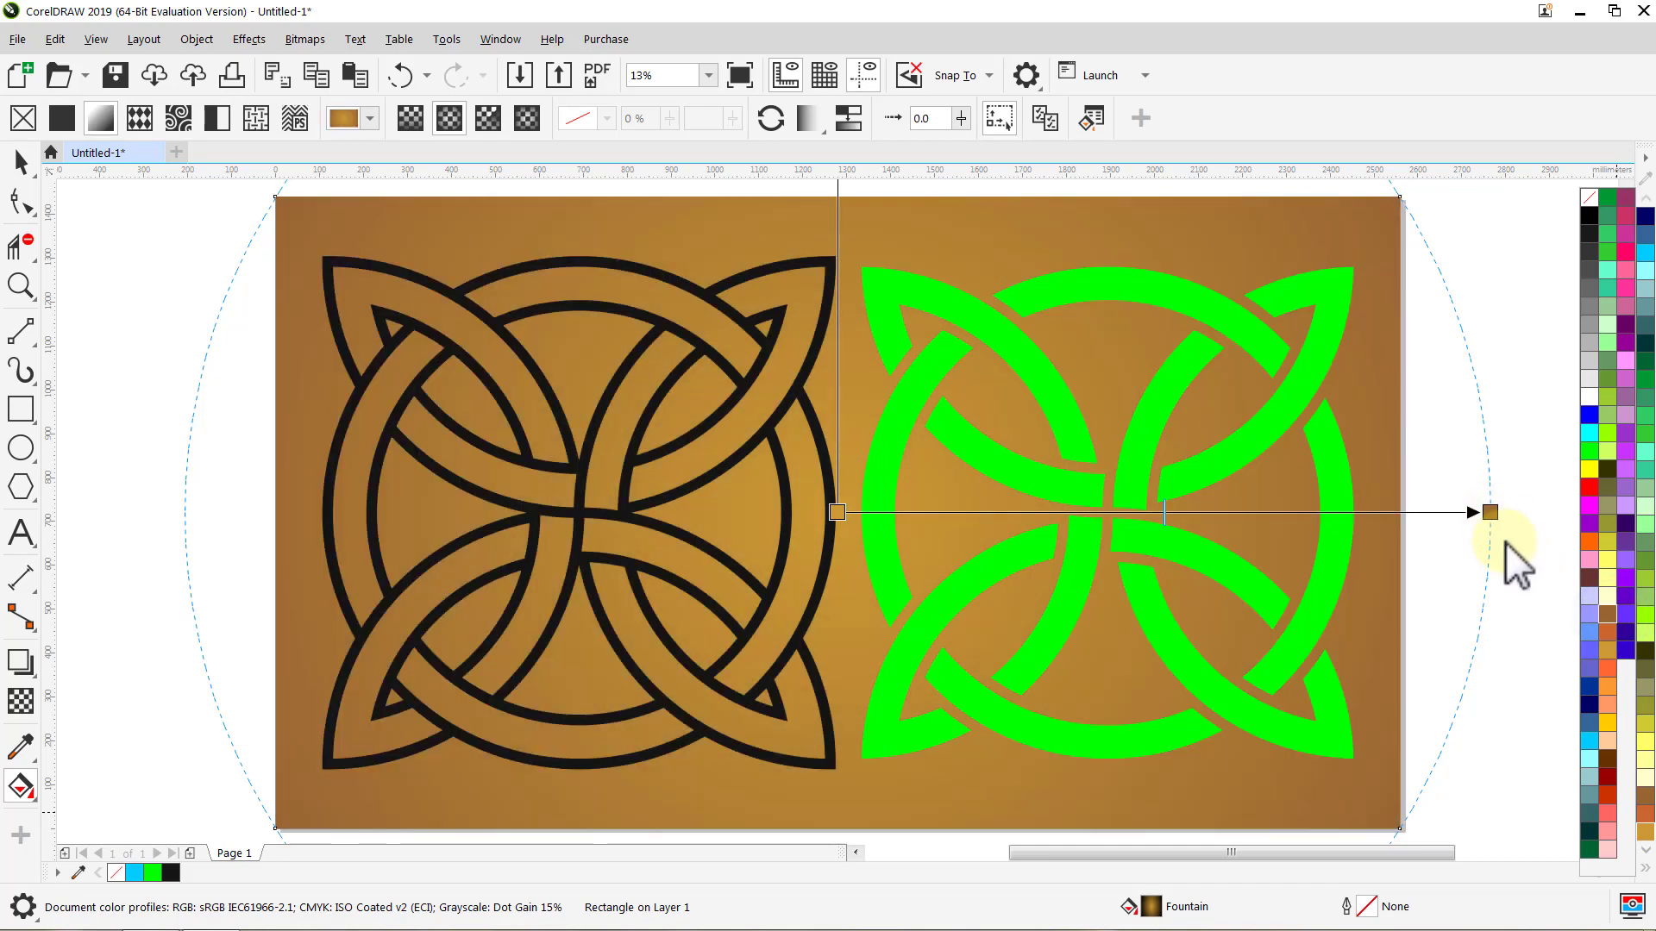
pyautogui.press('space')
pyautogui.click(1507, 547)
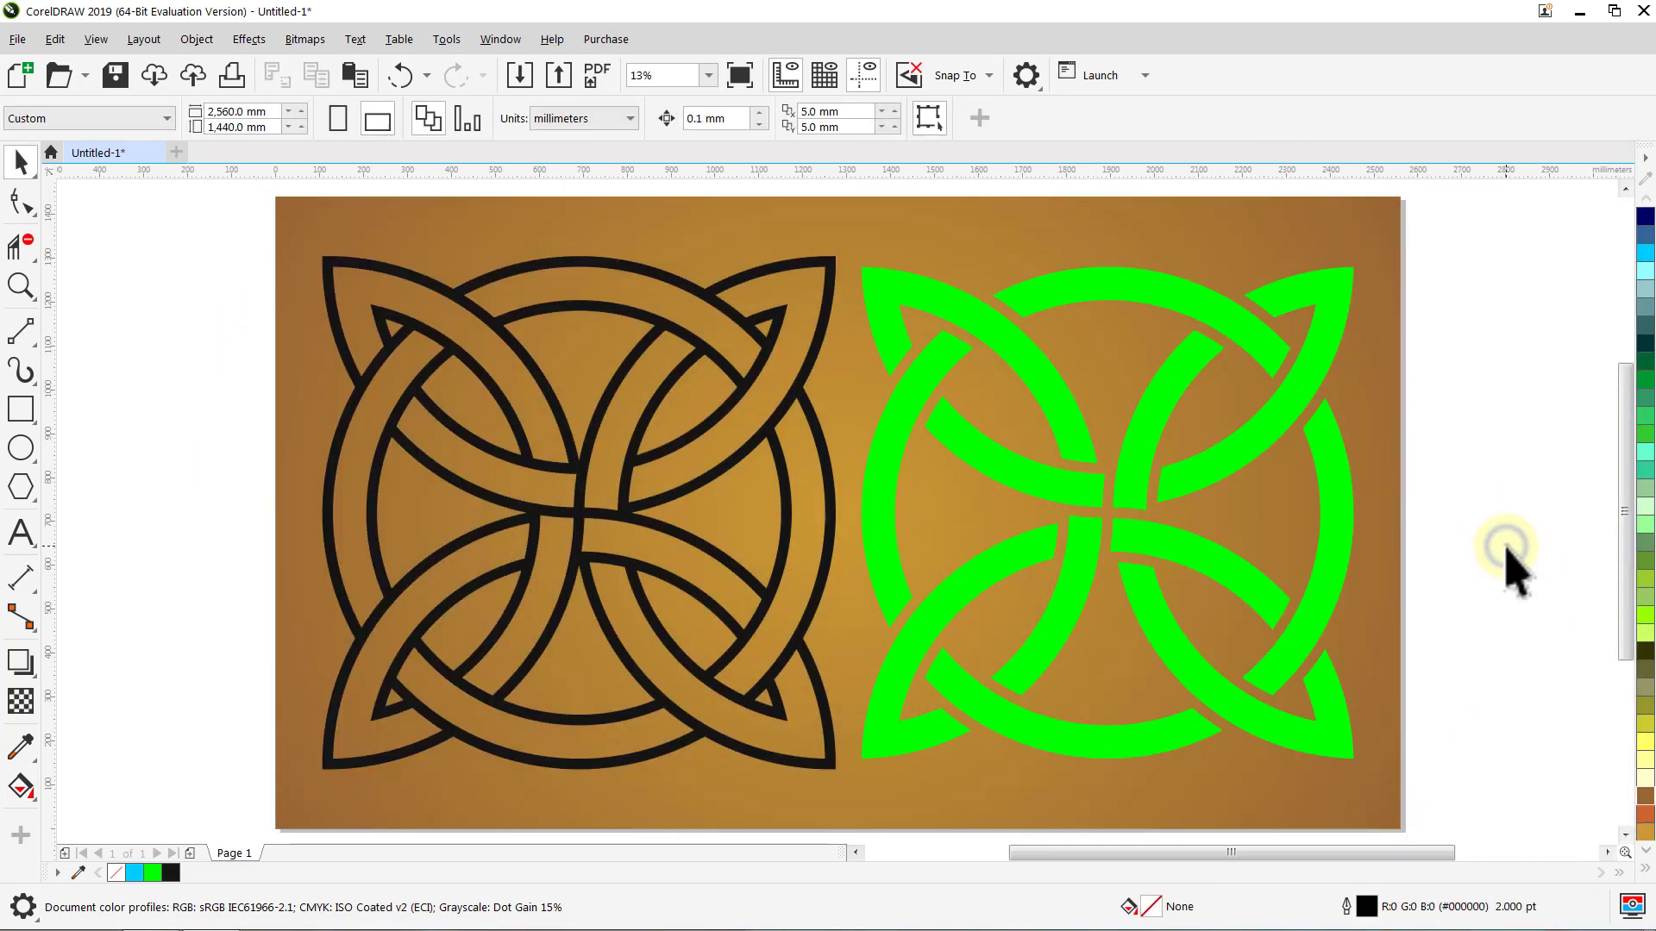
# Step: Fill the grouped knots with white
pyautogui.click(1339, 511)
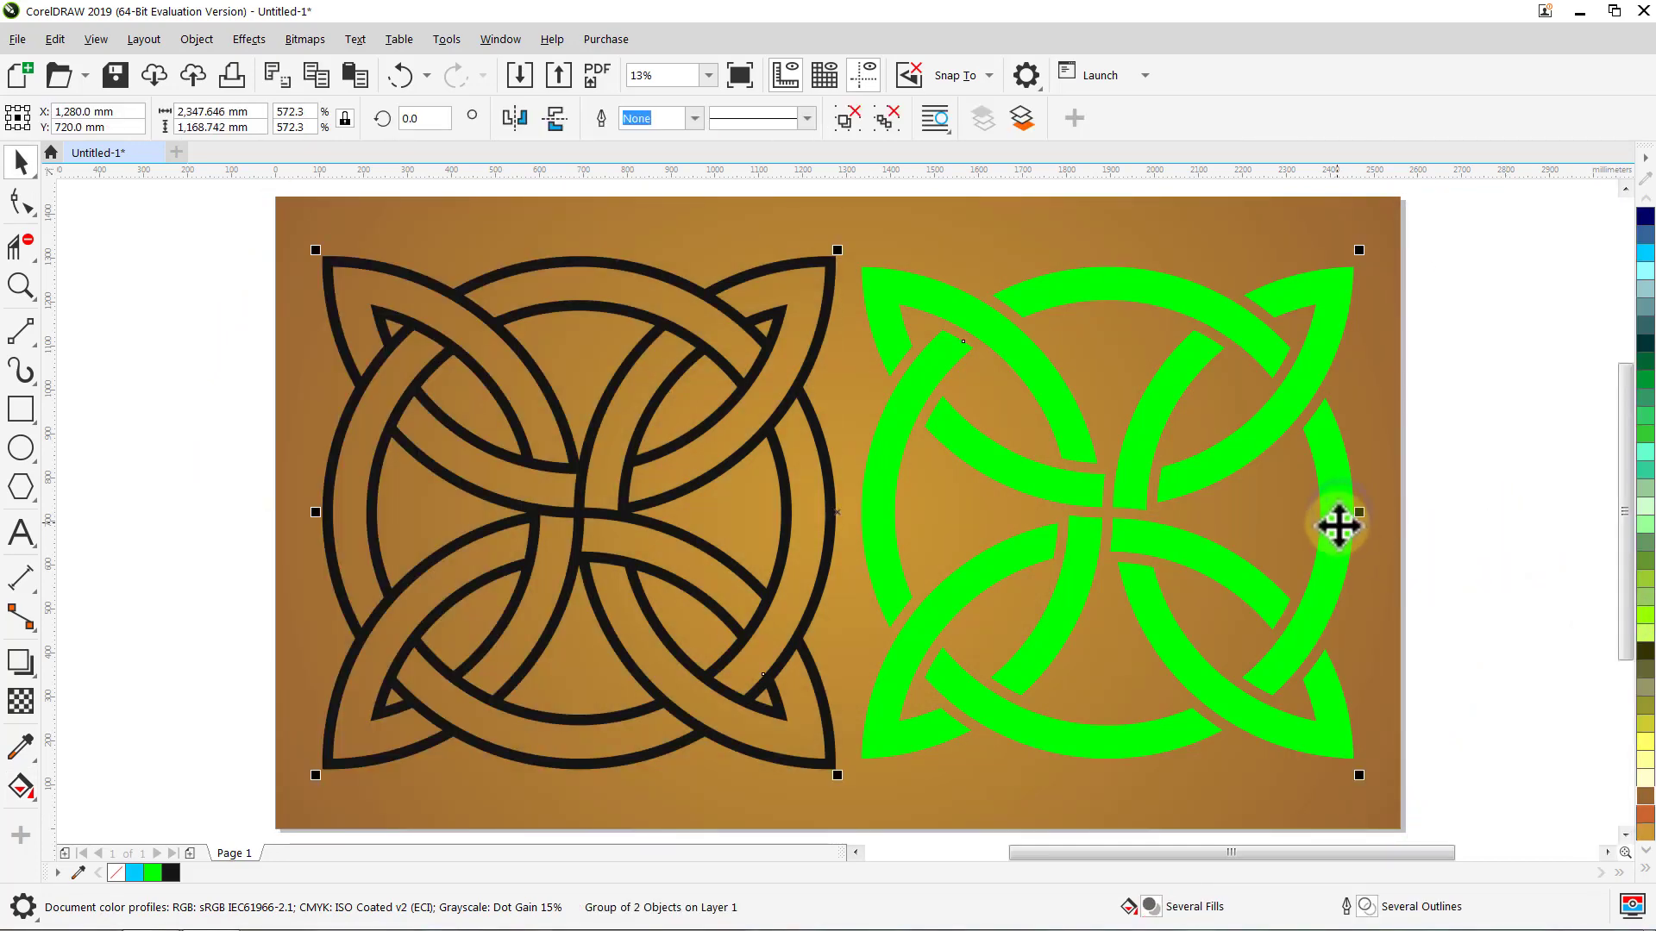
pyautogui.click(1644, 869)
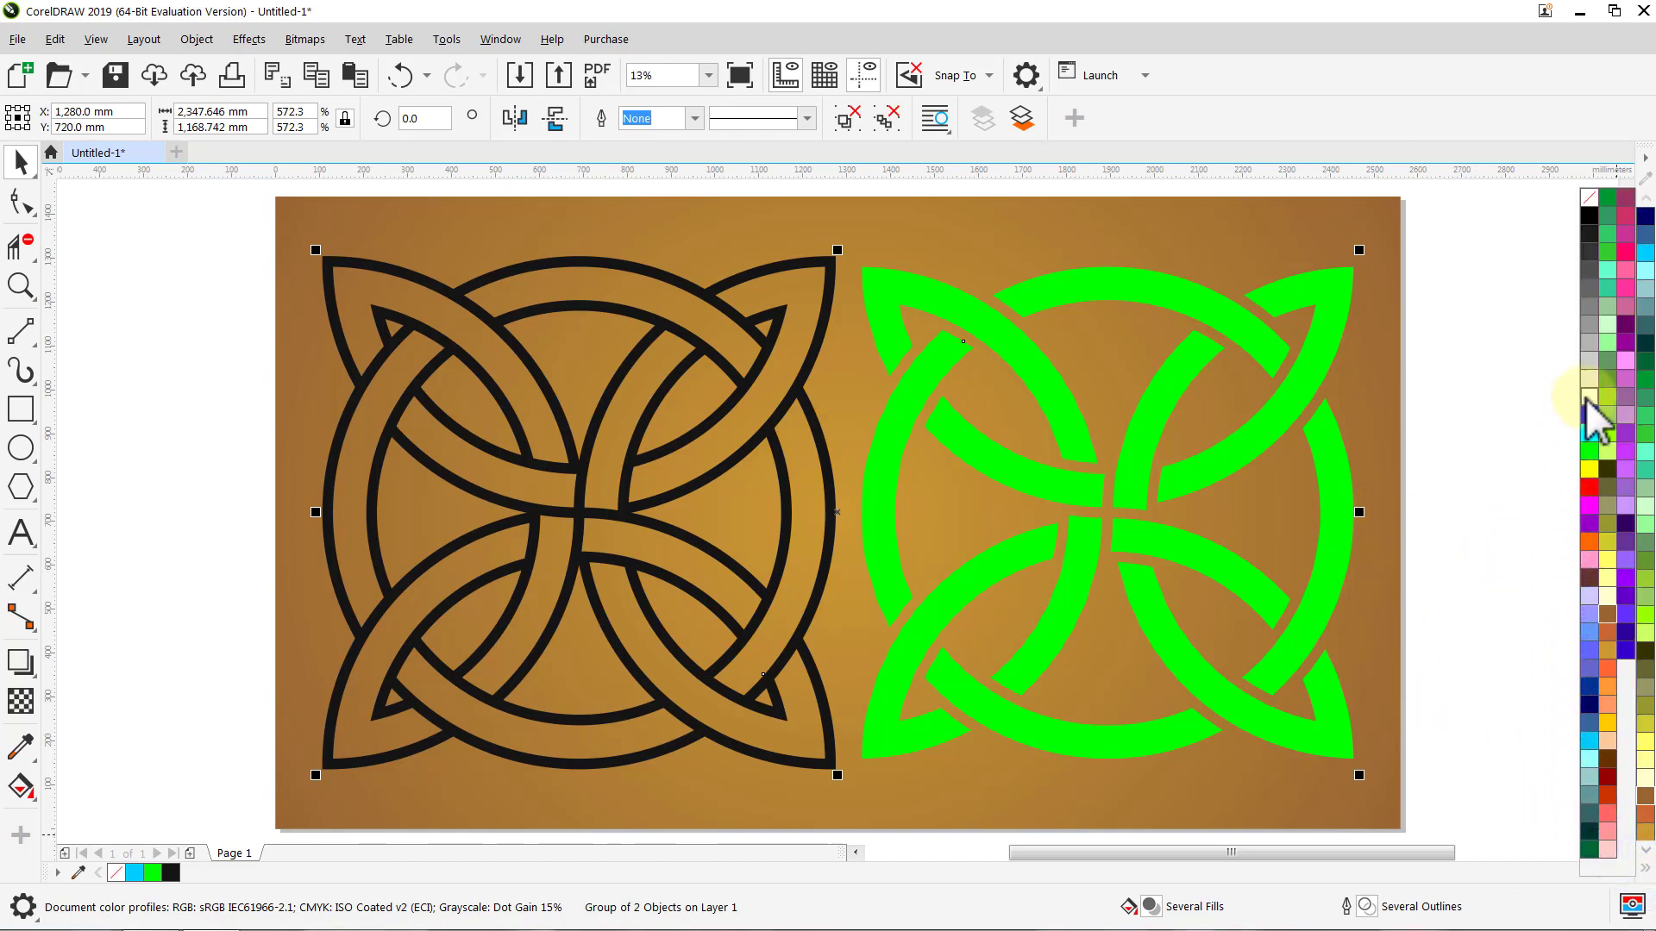
pyautogui.click(1587, 397)
pyautogui.click(1522, 440)
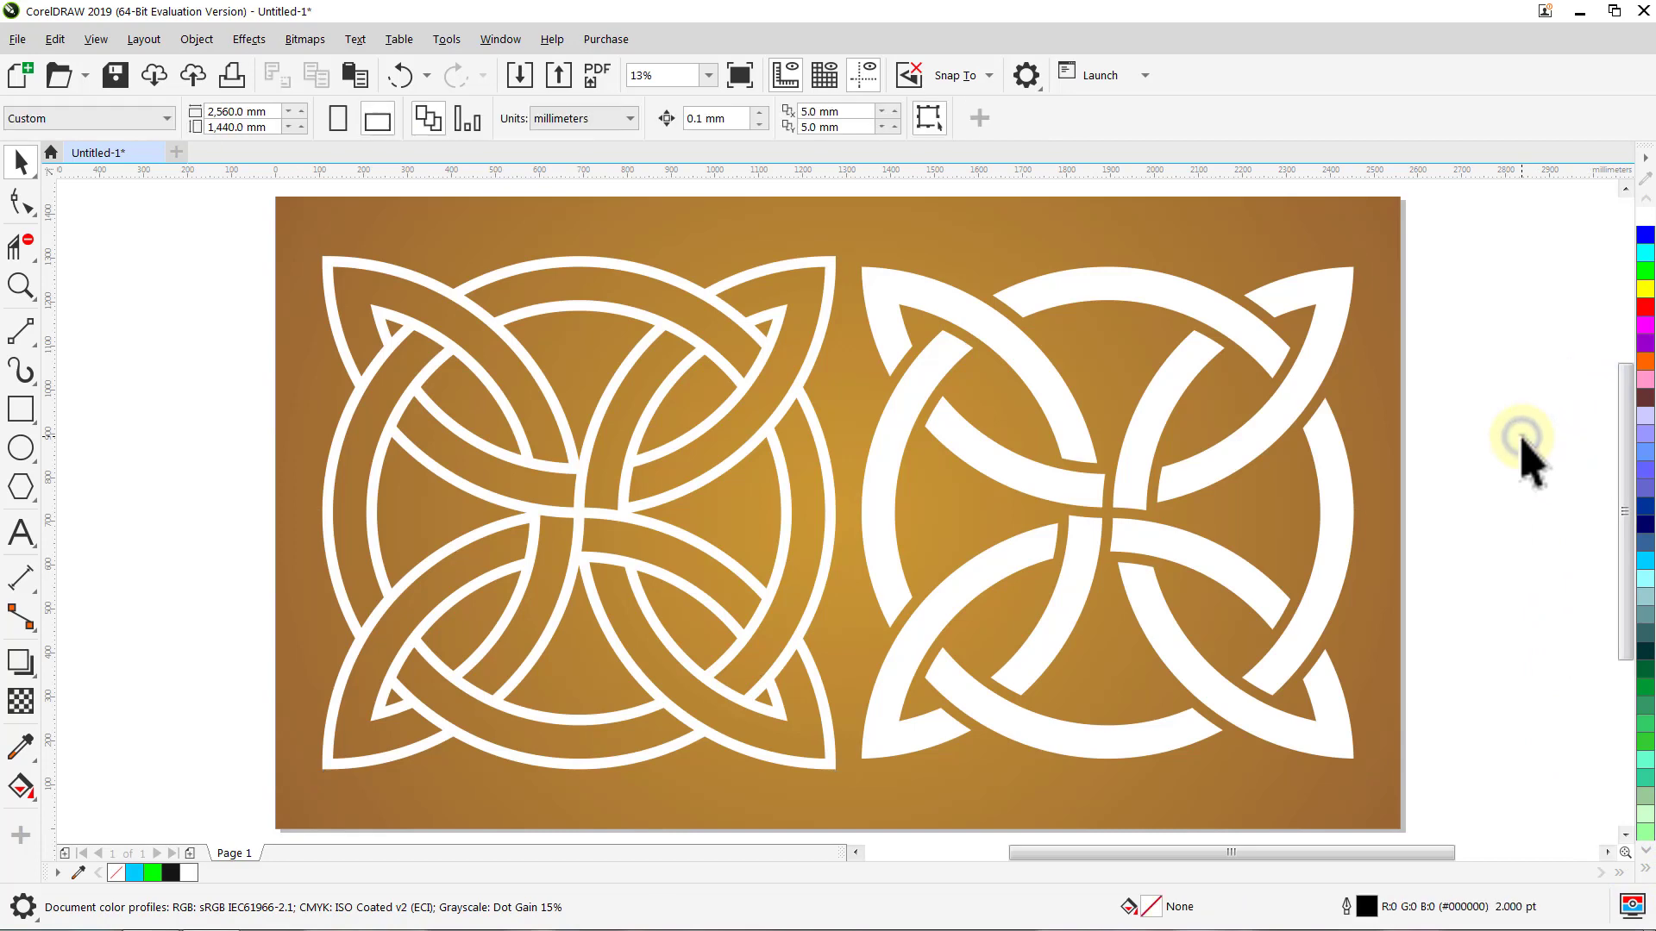
# Step: Group the knots with the background rectangle and show the finished artwork in full-screen preview
pyautogui.hotkey('ctrl', 'a')
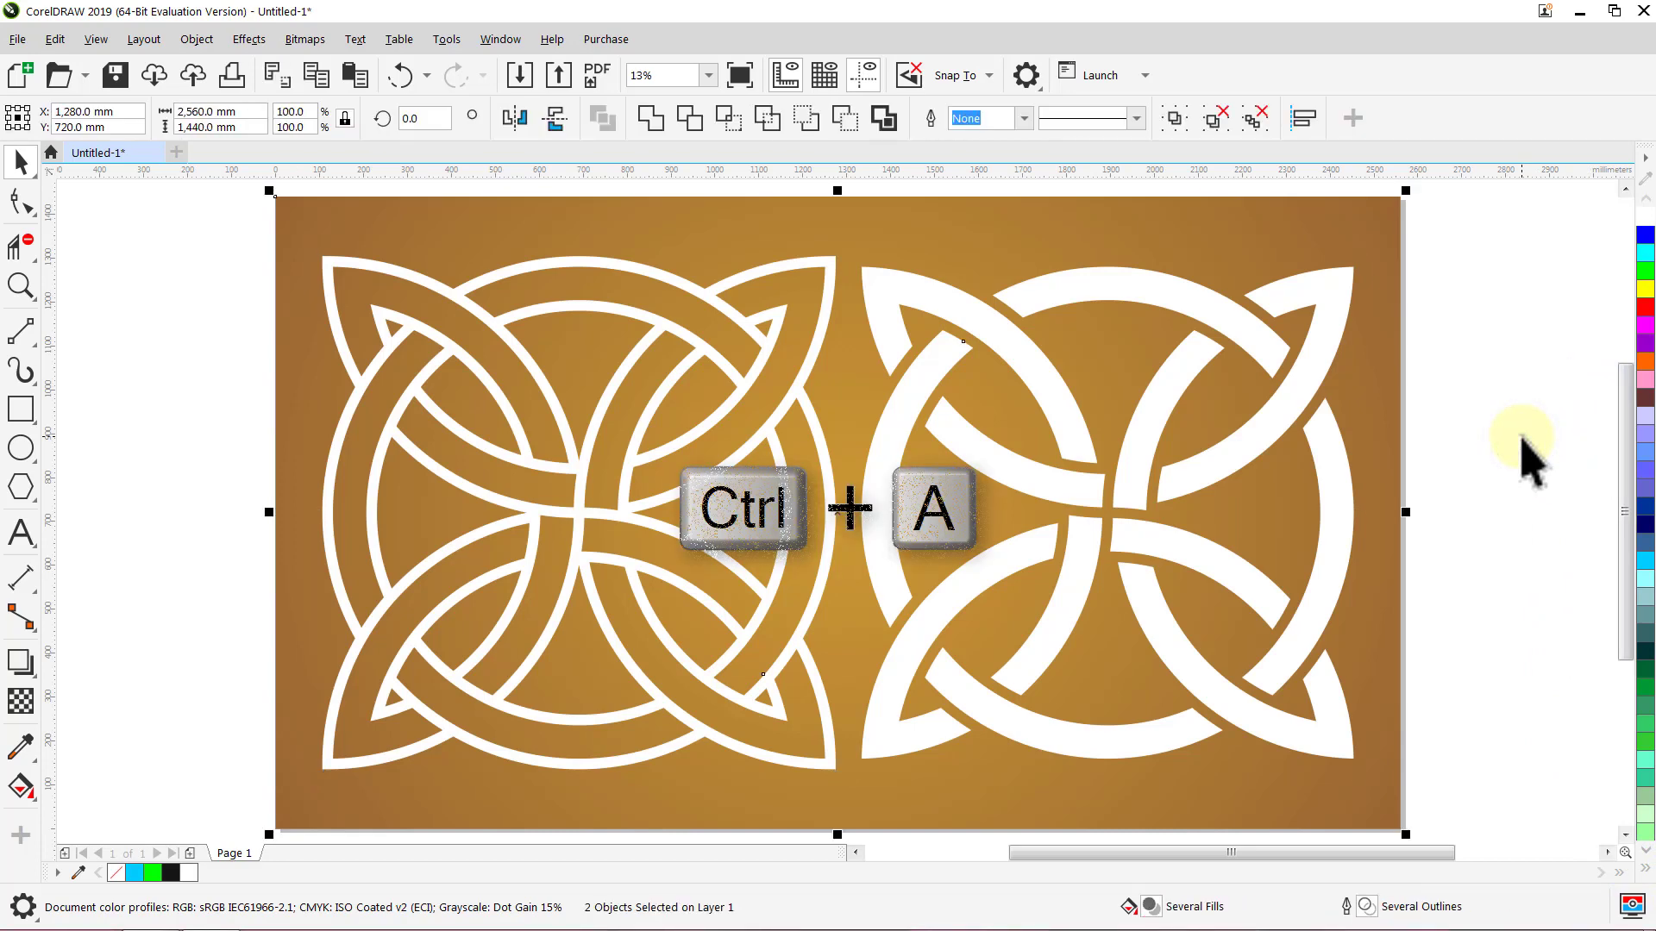
pyautogui.hotkey('ctrl', 'g')
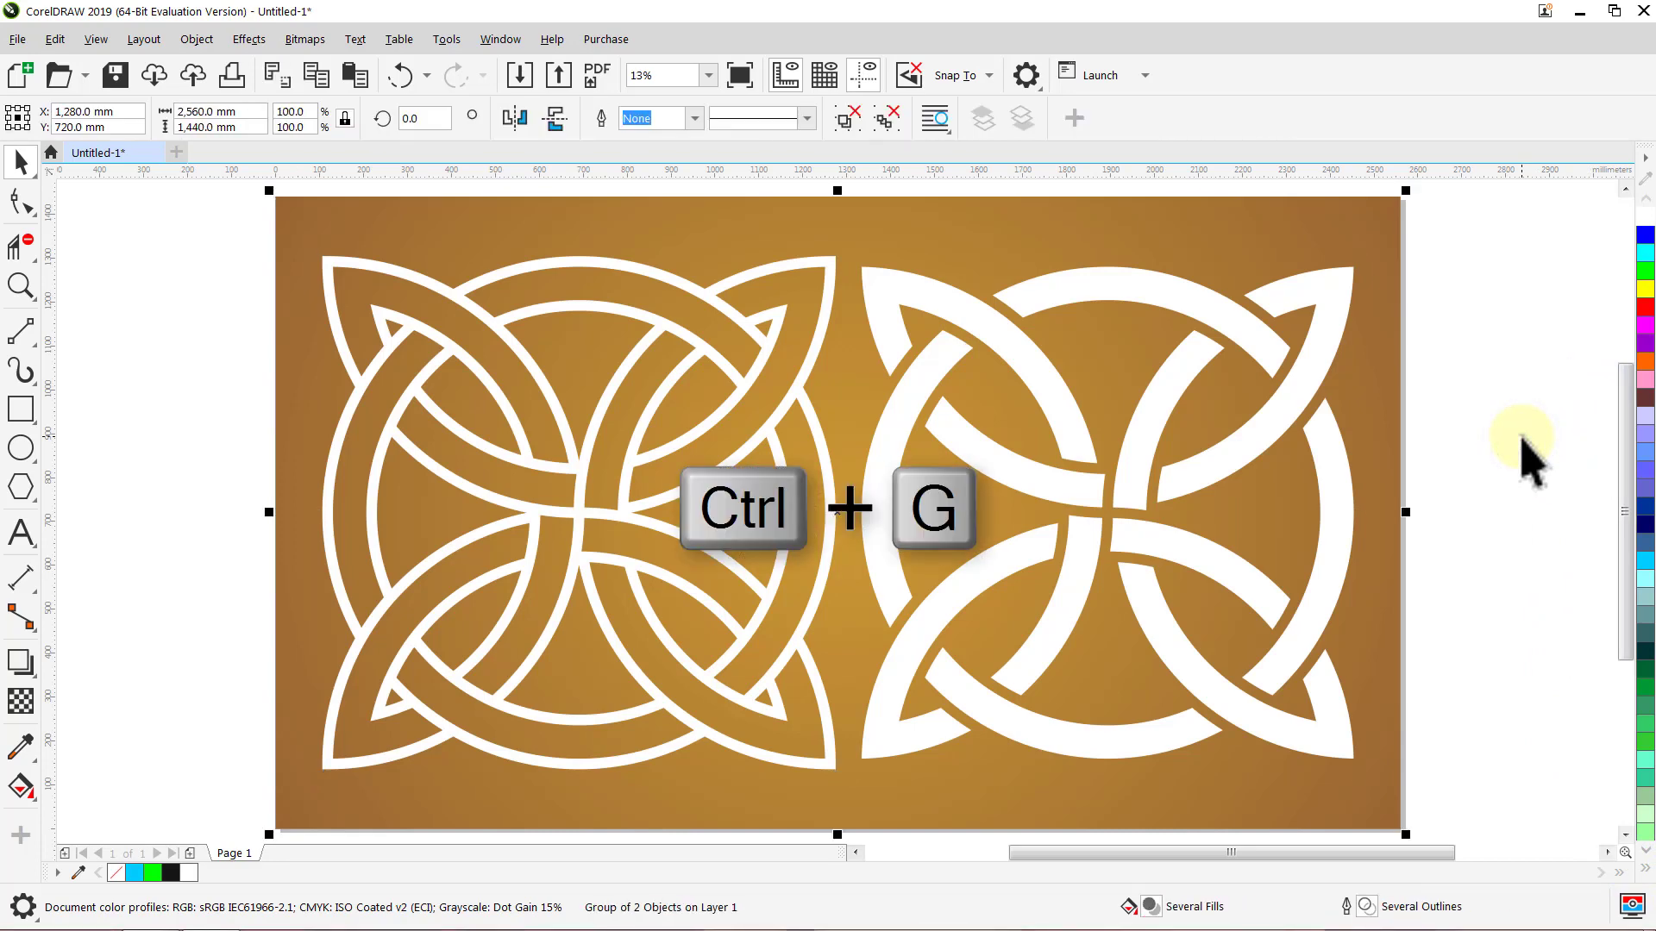
pyautogui.click(1522, 438)
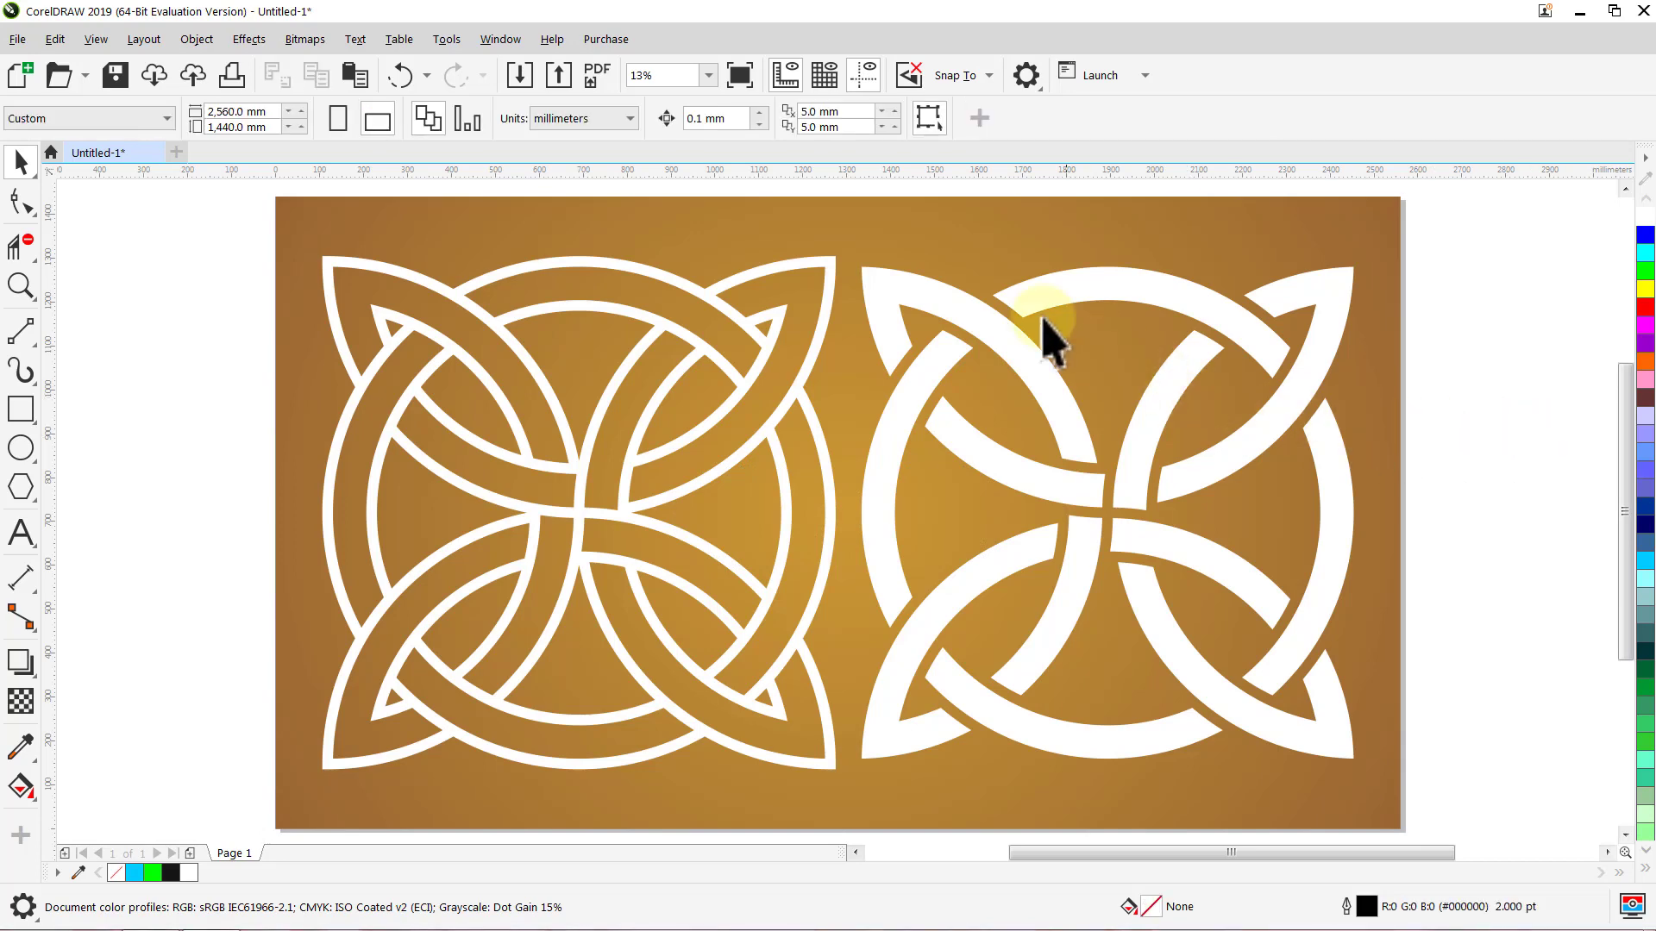
pyautogui.click(744, 77)
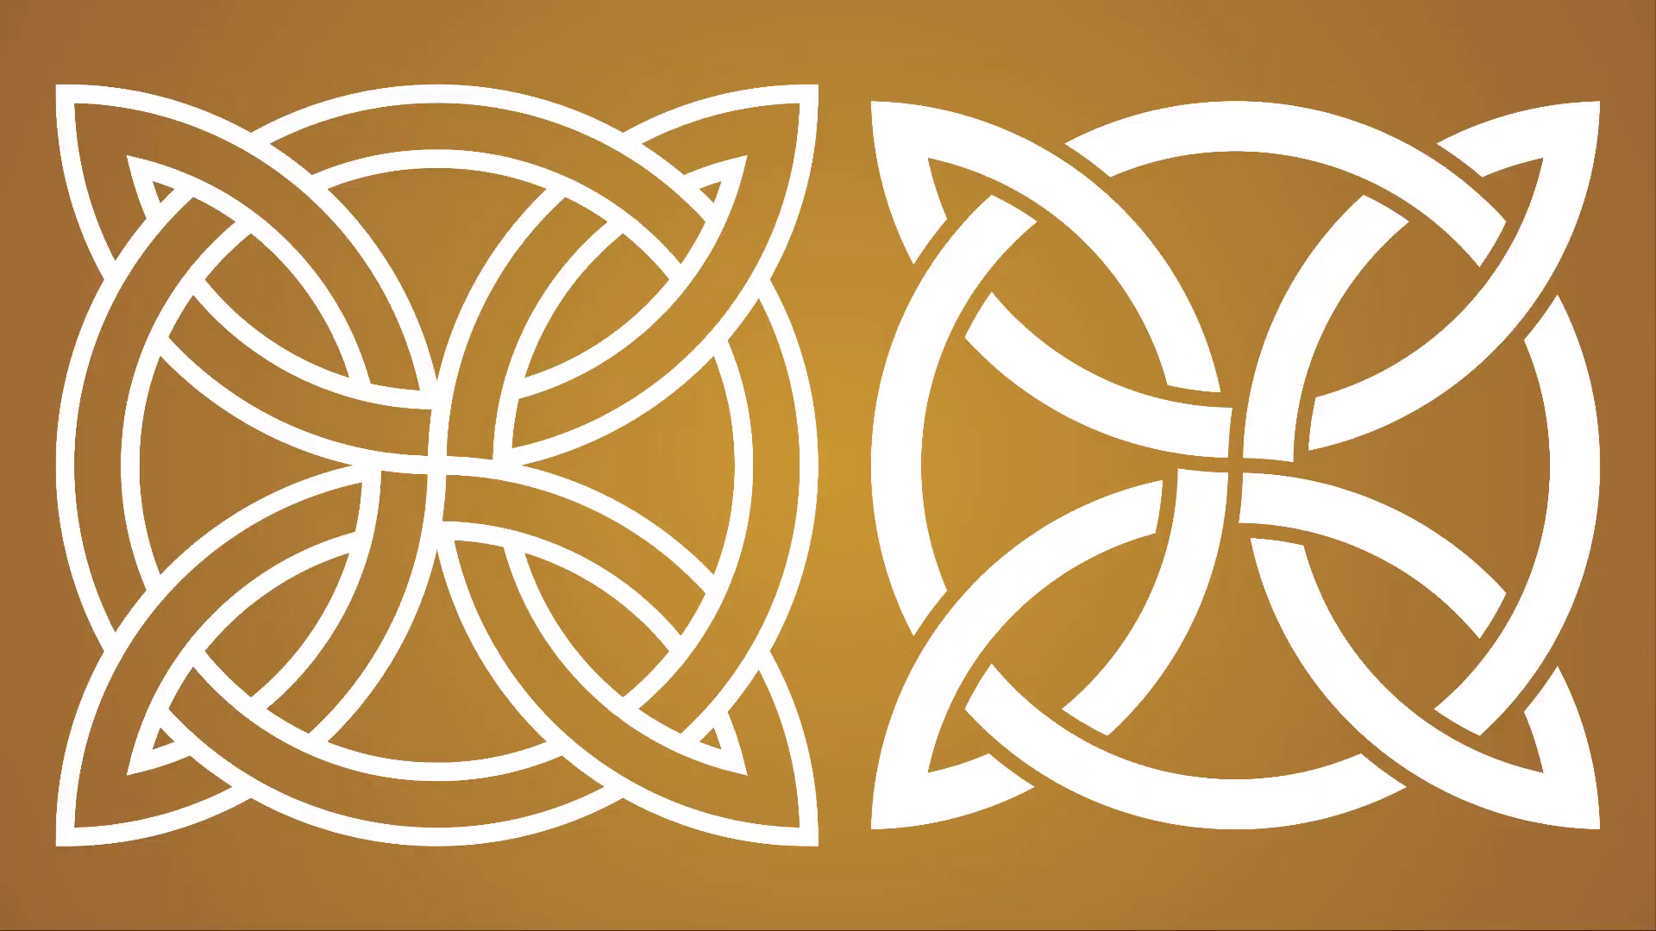